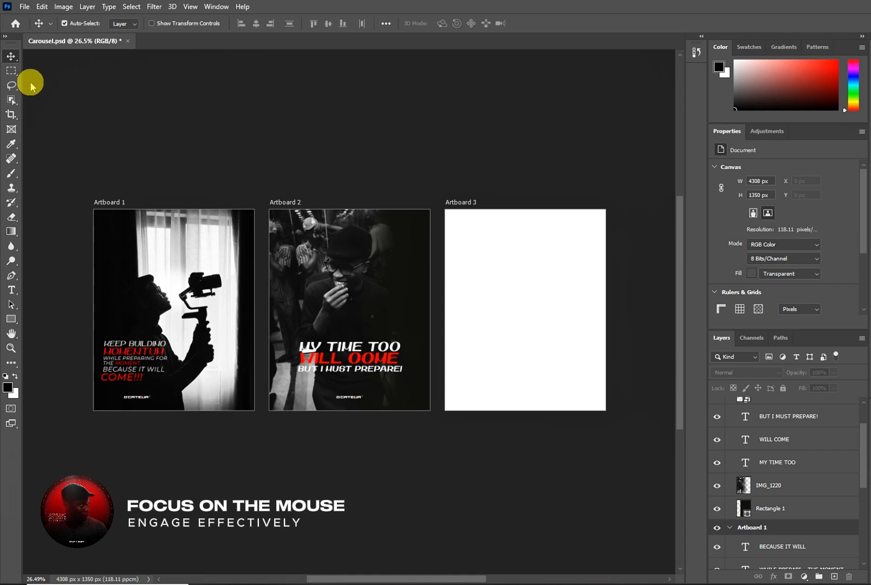
- Select Artboard 3 on the canvas using the Artboard tool, and return to the Move tool
left_click(12, 59)
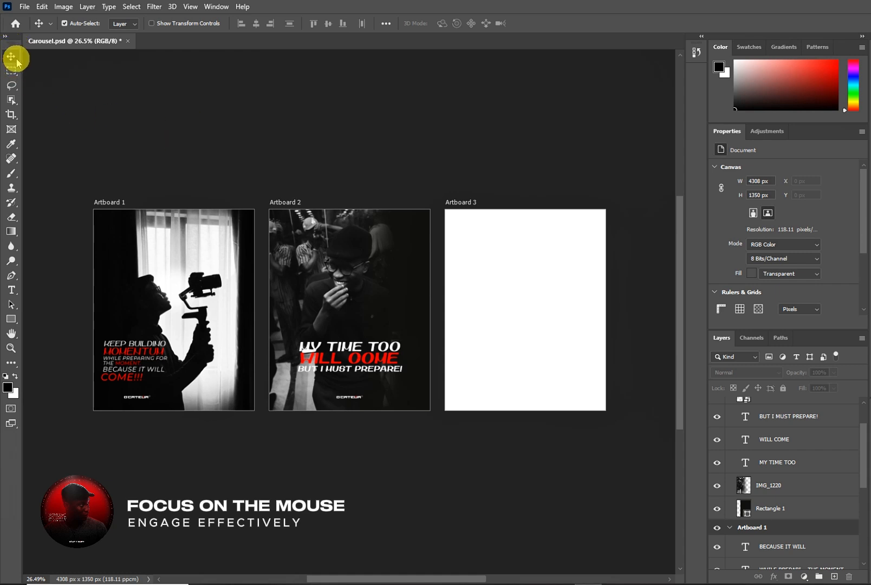
left_click(12, 58)
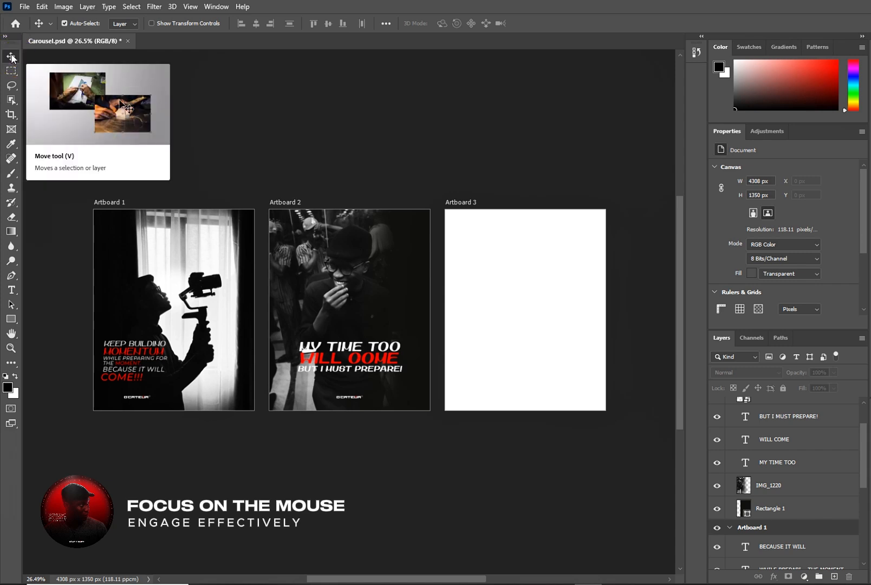
left_click_drag(11, 58, 64, 54)
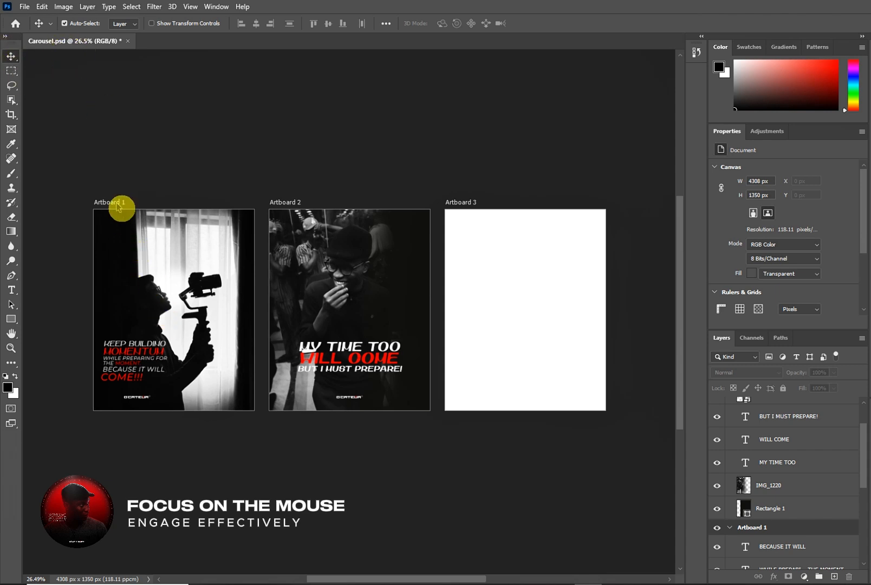
left_click(472, 205)
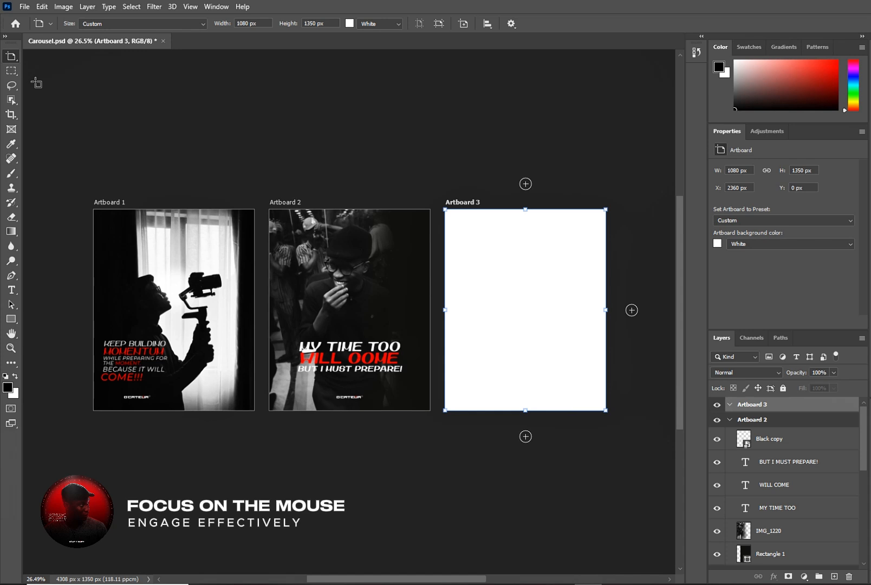
right_click(11, 56)
left_click(64, 59)
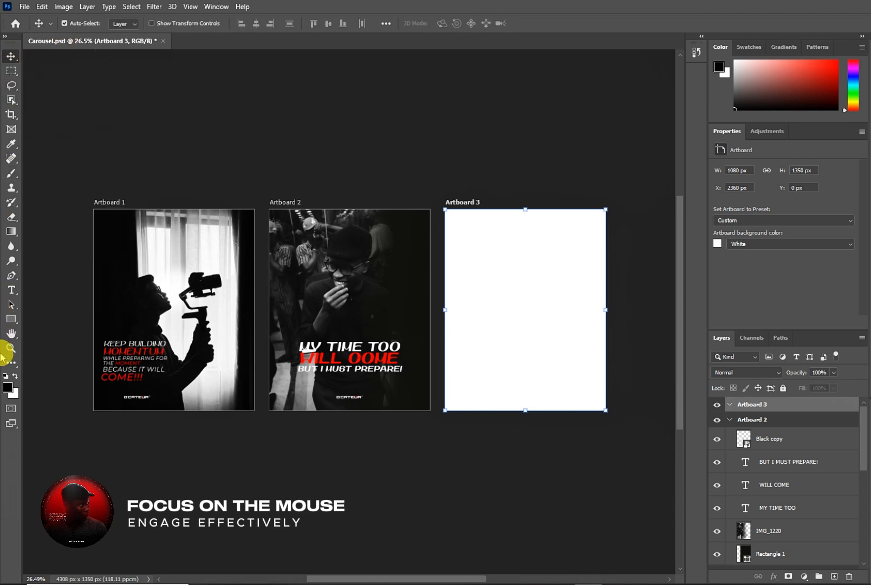
right_click(11, 56)
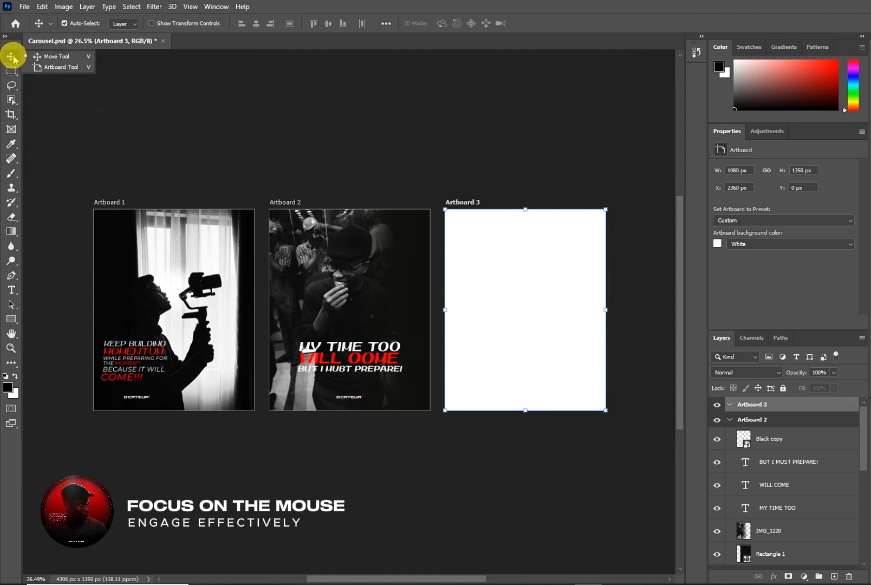
left_click(12, 56)
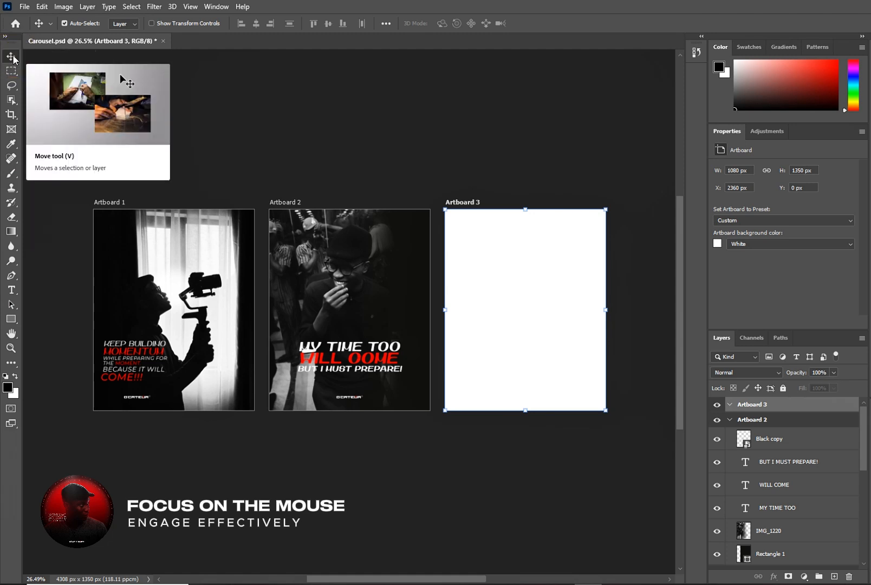
left_click(12, 56)
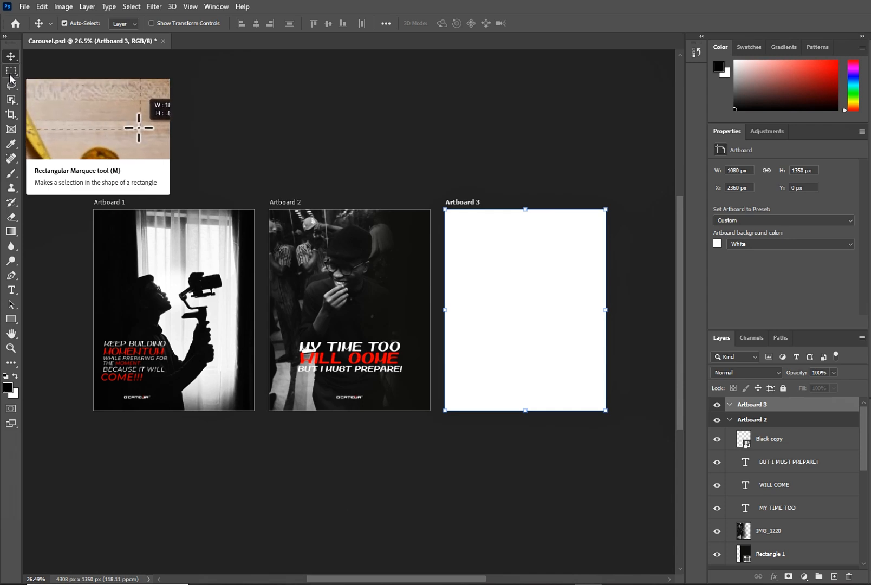
- Draw a rectangular marquee selection around the man in Artboard 2 and clear the selection
left_click(11, 71)
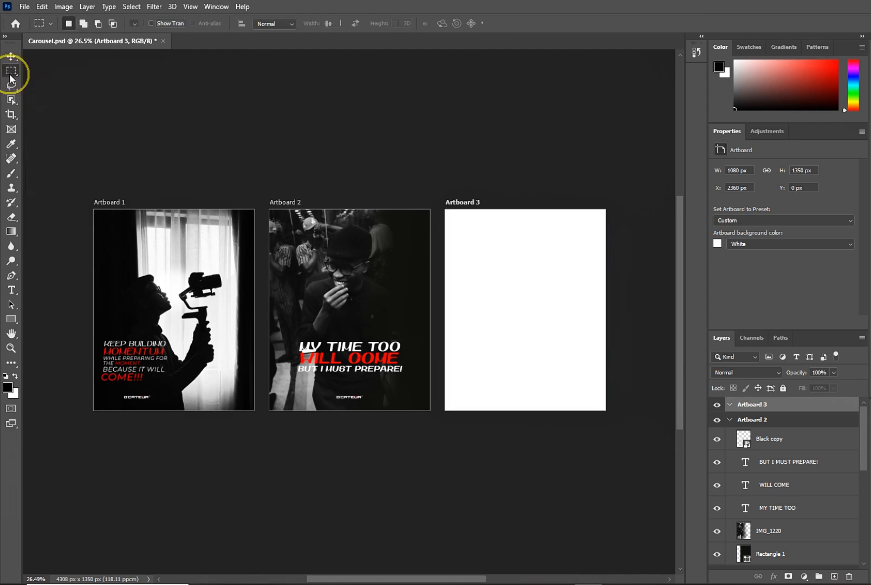
left_click_drag(295, 244, 400, 364)
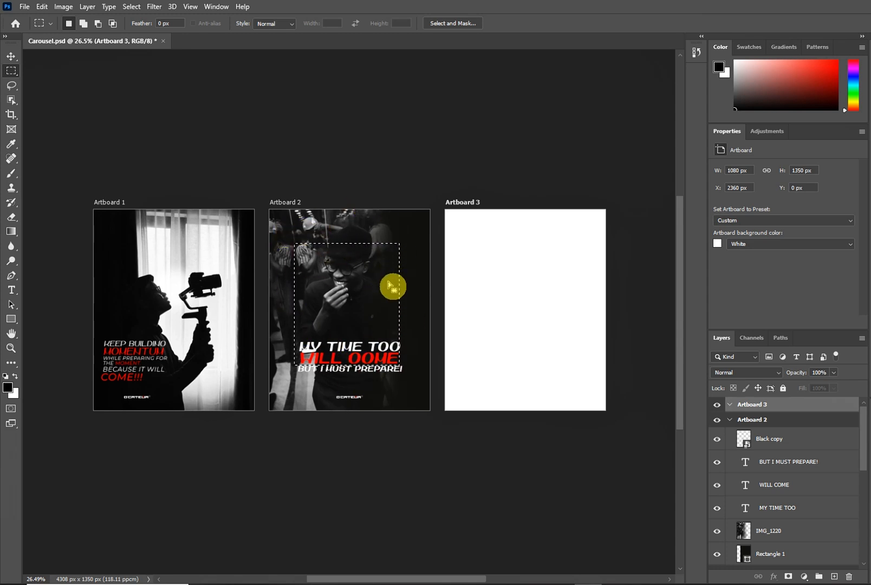
left_click(329, 276)
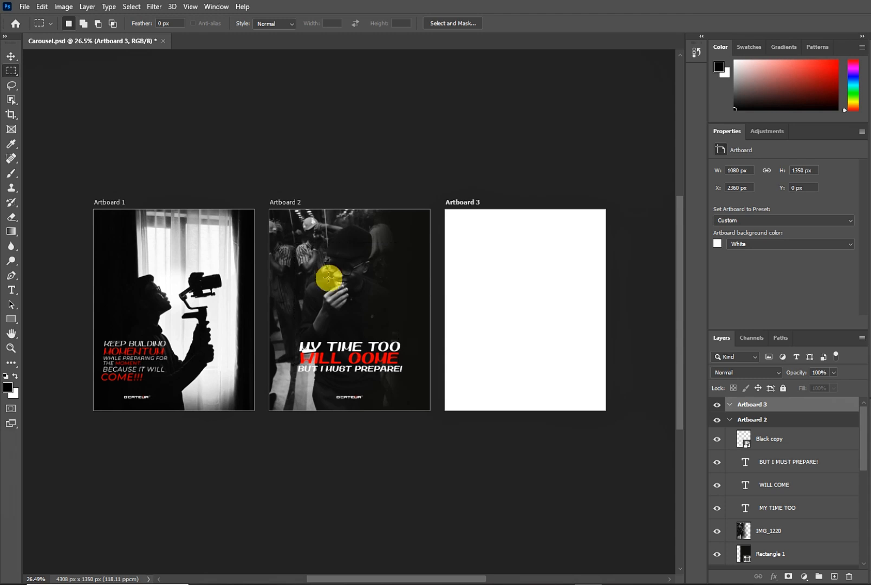
- Place the image "Perfect supermodel photos in black and white" from the Downloads folder in File Explorer into Artboard 3
left_click(16, 86)
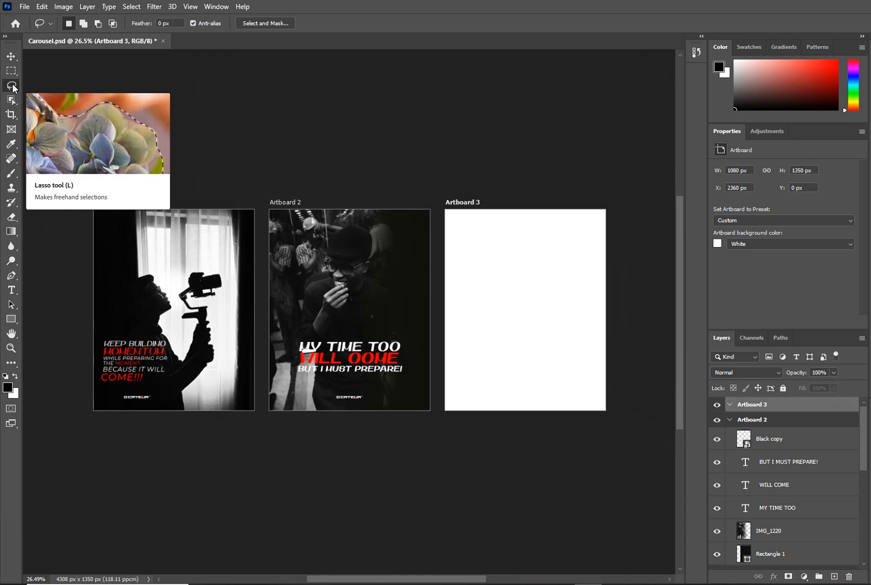
left_click(14, 87)
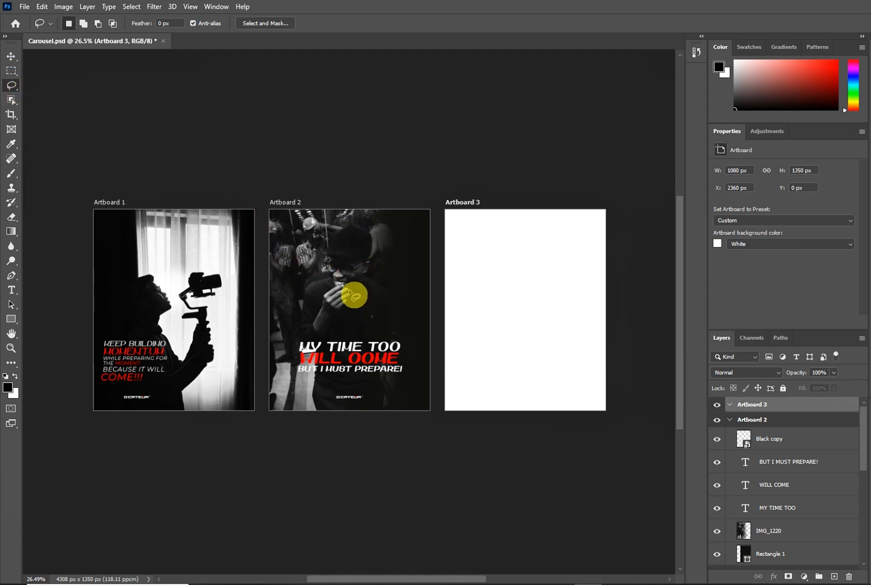
left_click(286, 584)
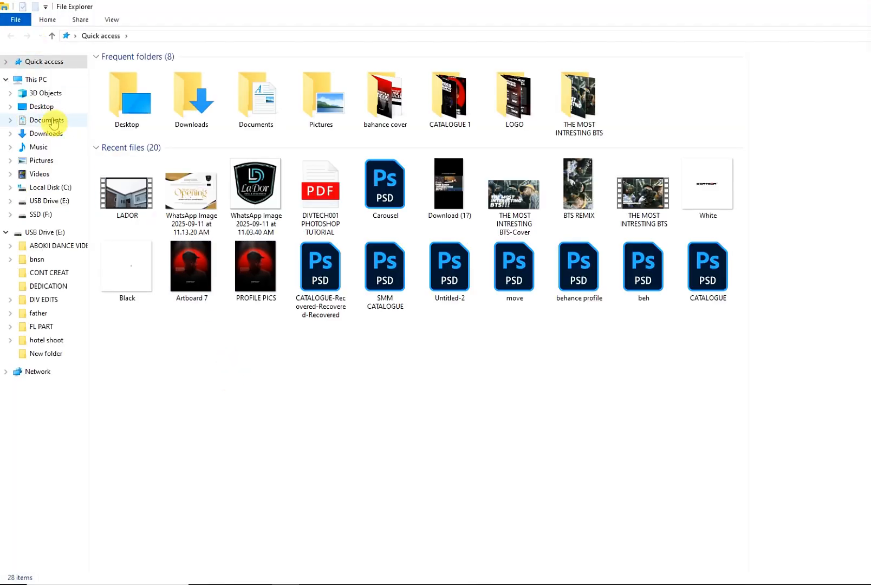
left_click(53, 122)
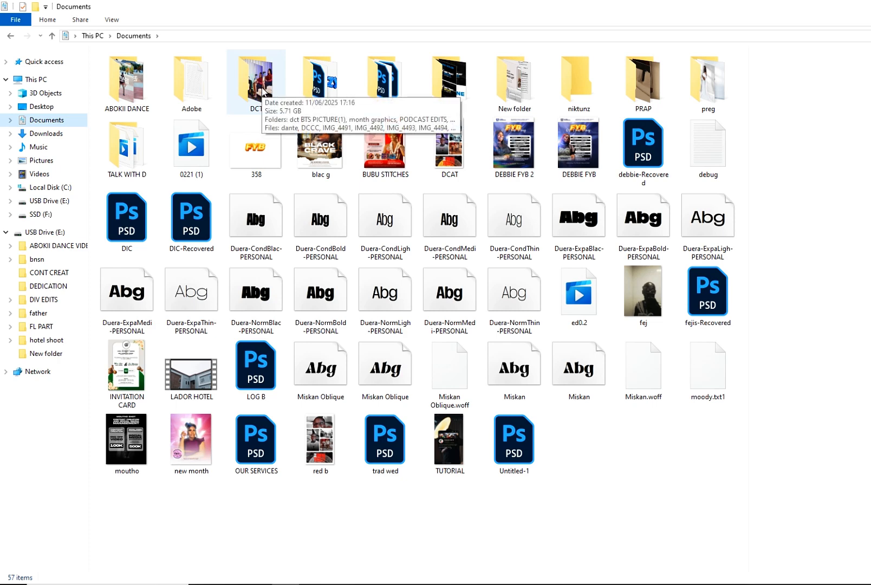
left_click(61, 133)
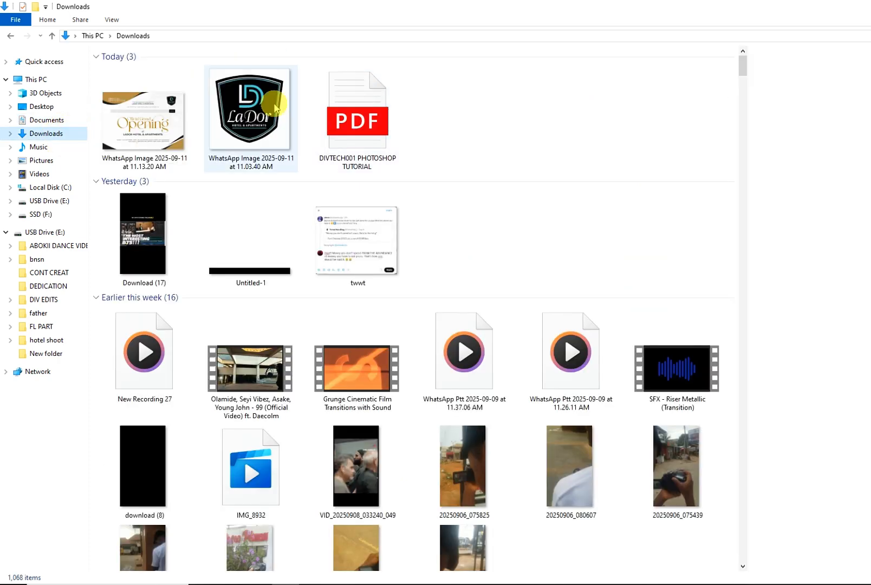
scroll(140, 108, "down", 8)
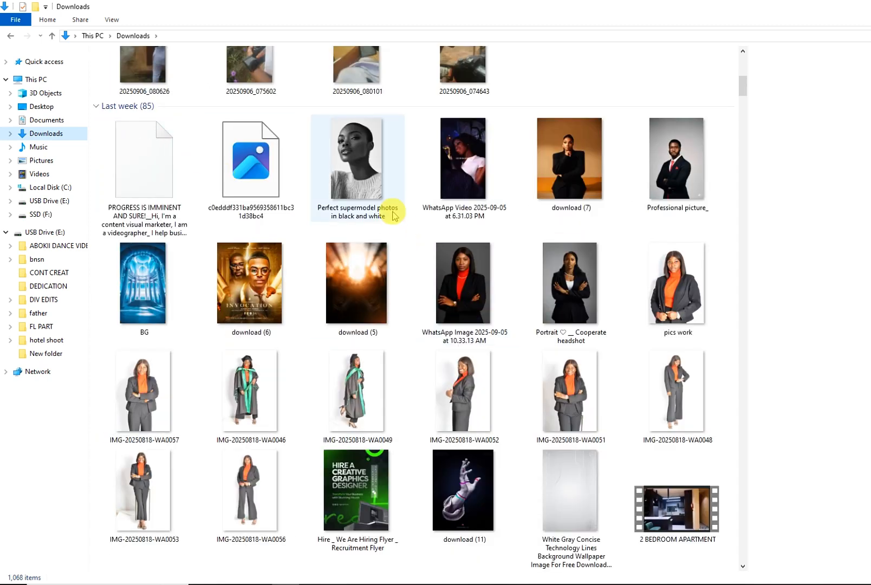
left_click(388, 209)
left_click_drag(356, 183, 468, 332)
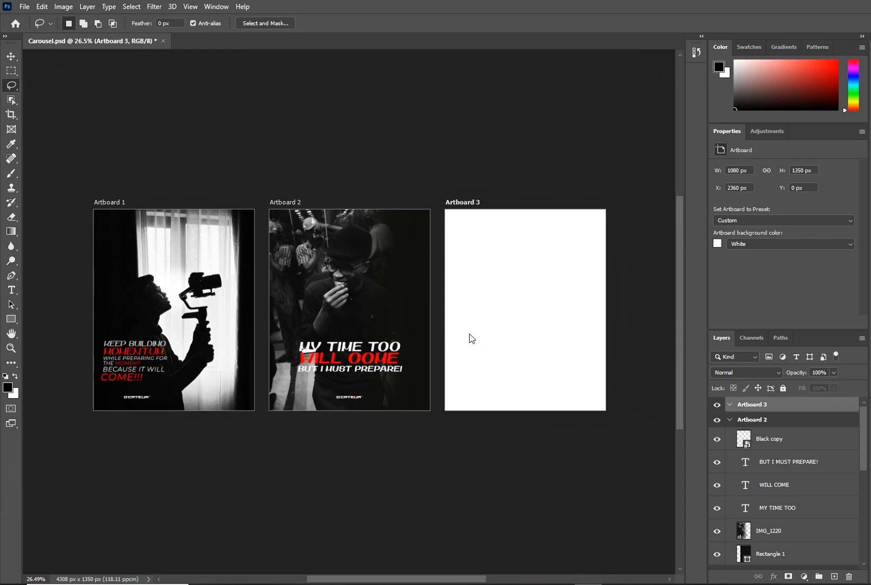
left_click(489, 340)
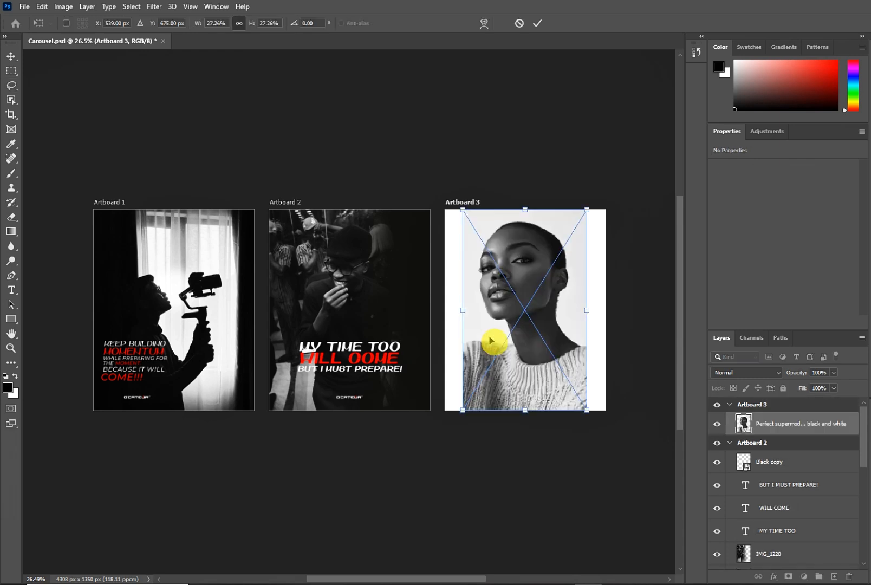
left_click(537, 22)
- Mask the portrait to a freehand Lasso selection of the woman's forehead, eyes and nose, and undo the mask
left_click(11, 85)
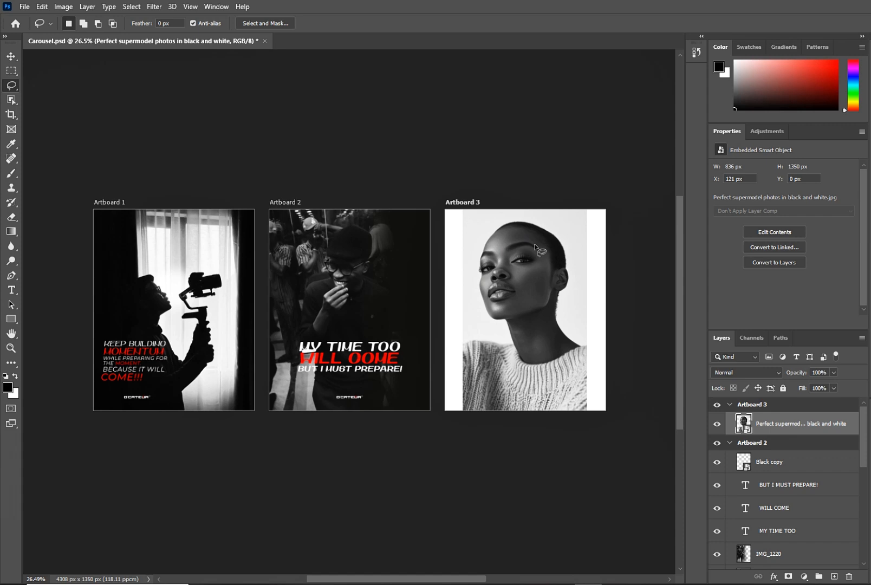
scroll(576, 246, "up", 5, "alt")
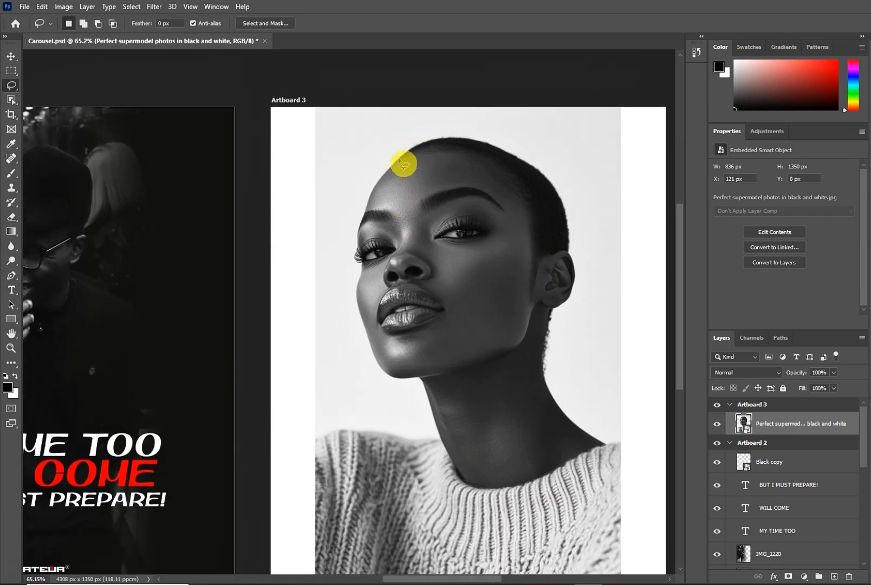
mouse_move(373, 196)
left_mouse_down()
mouse_move(355, 260)
mouse_move(414, 287)
mouse_move(469, 223)
mouse_move(451, 161)
mouse_move(401, 161)
left_mouse_up()
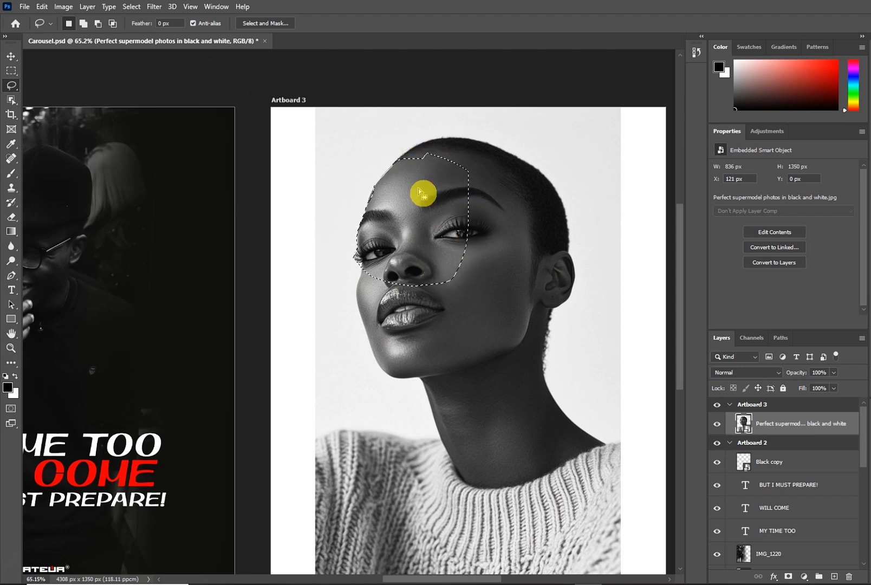
left_click(788, 576)
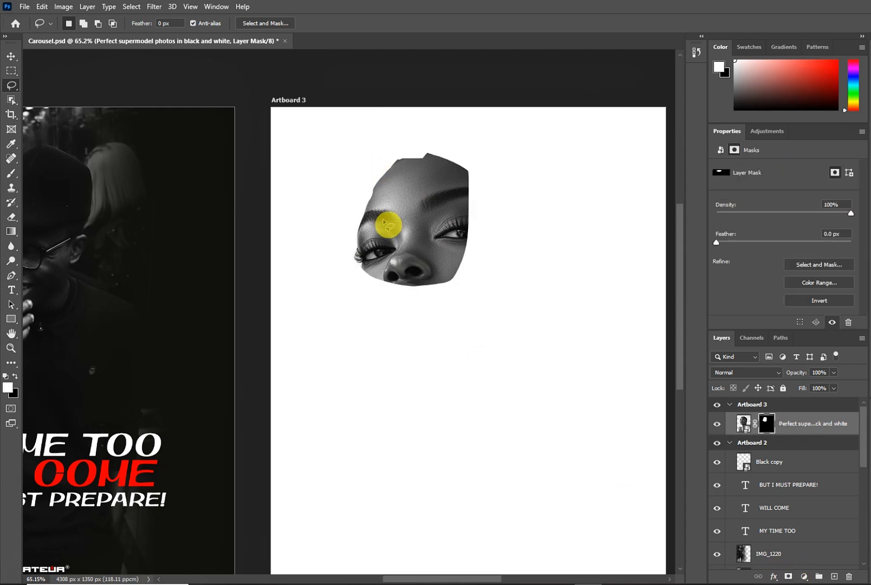
key("ctrl+z")
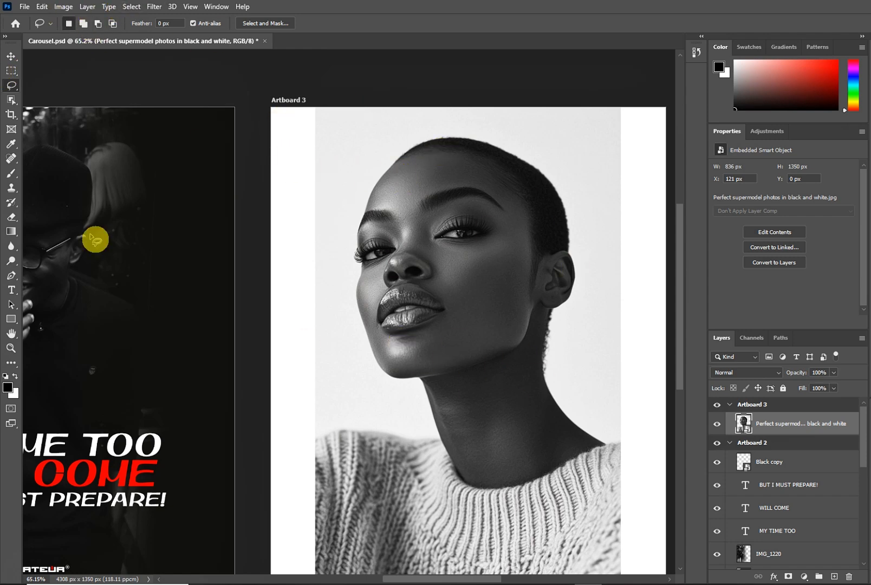
- Mask the portrait to a Polygonal Lasso selection running from the top of the woman's hair to her ear, and undo the mask
right_click(10, 87)
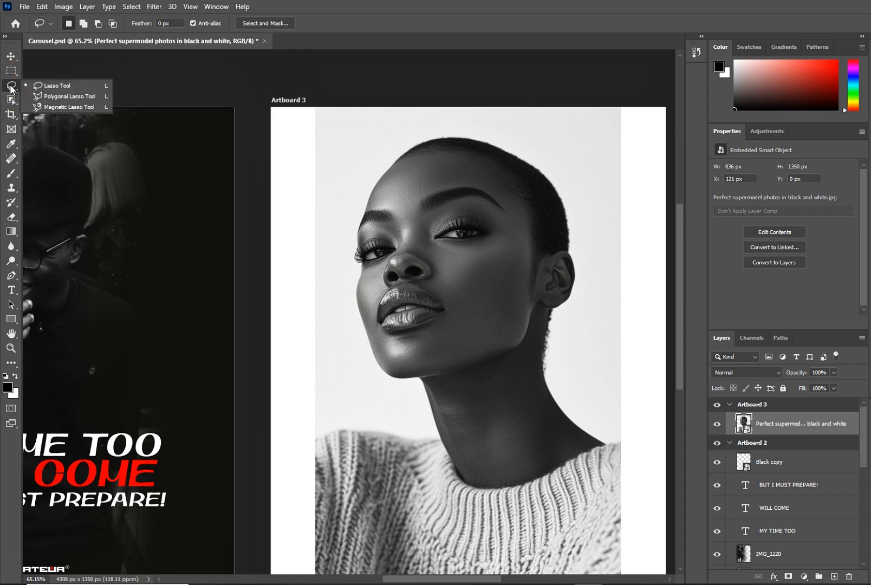
left_click(61, 97)
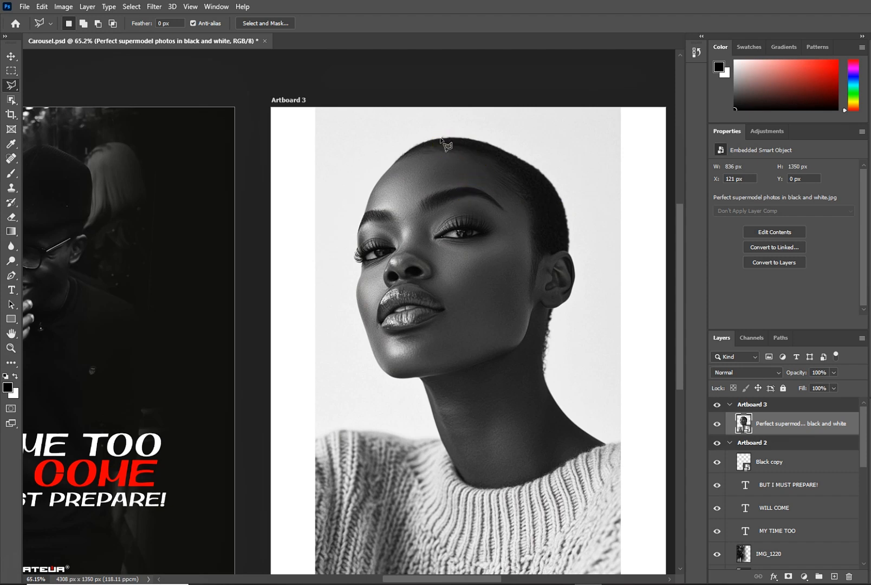
left_click_drag(440, 138, 467, 140)
left_click_drag(462, 138, 519, 160)
left_click(552, 258)
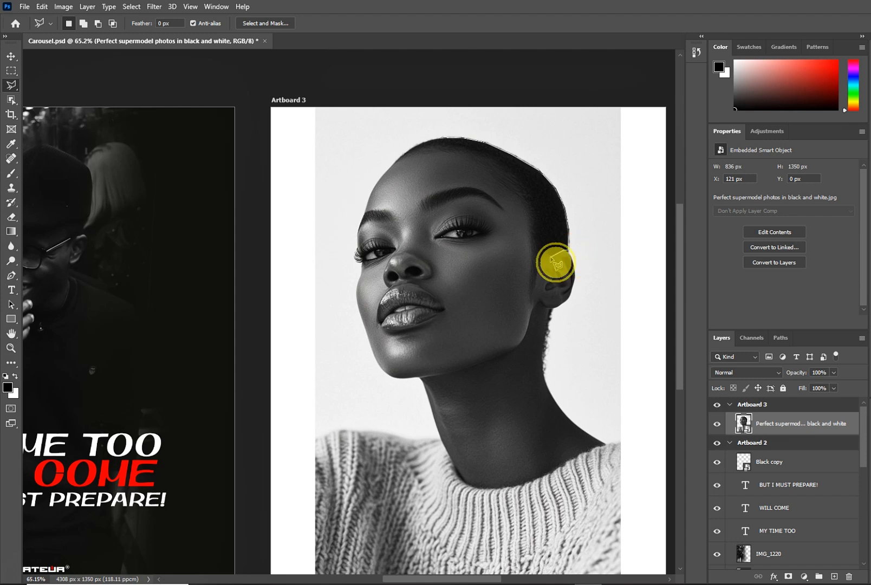
left_click(448, 146)
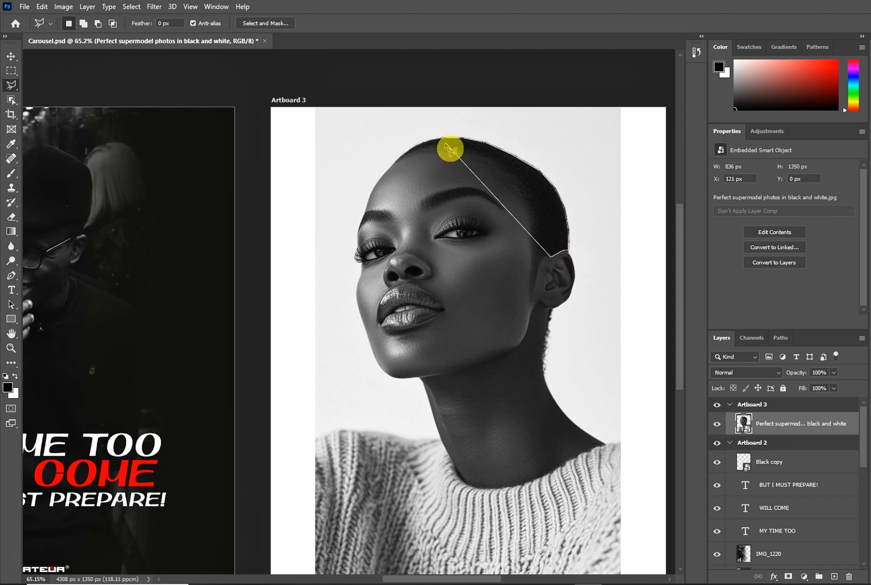
left_click(445, 147)
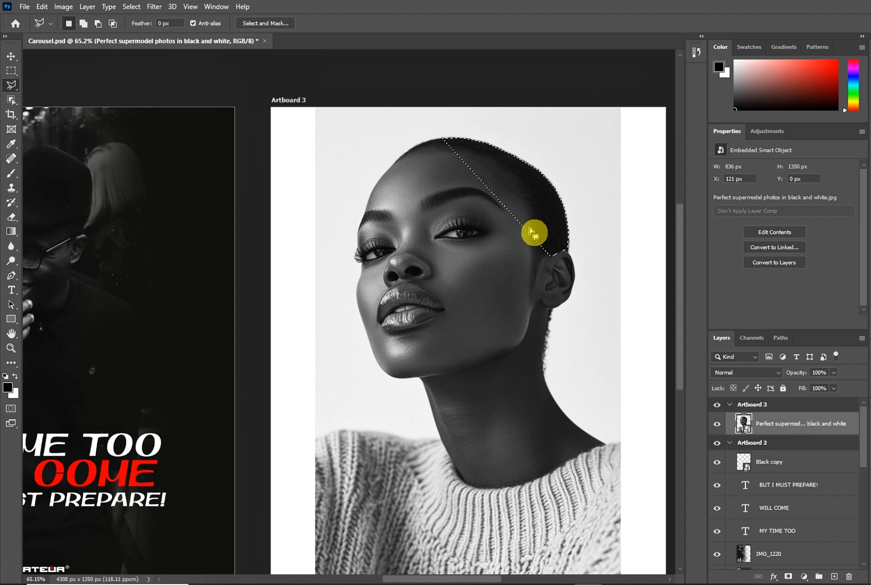
left_click(788, 576)
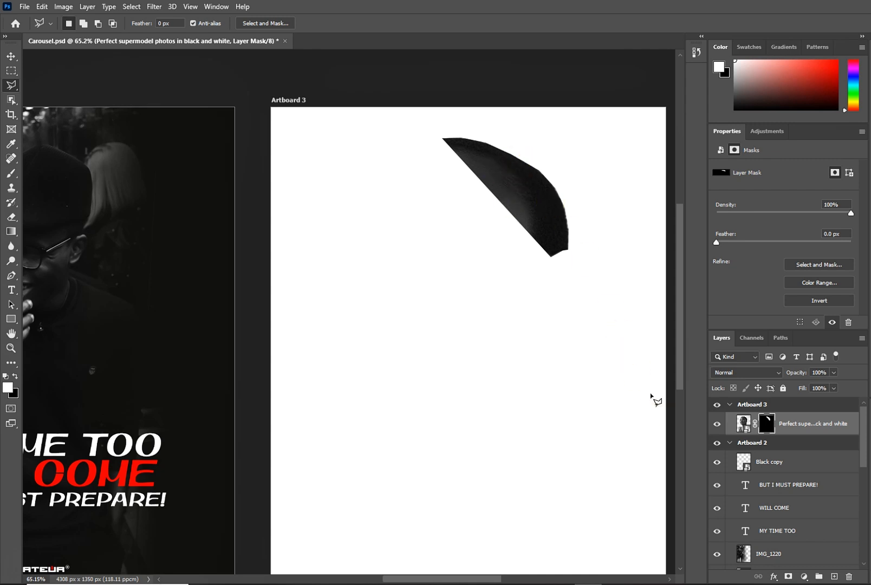
key("ctrl+z")
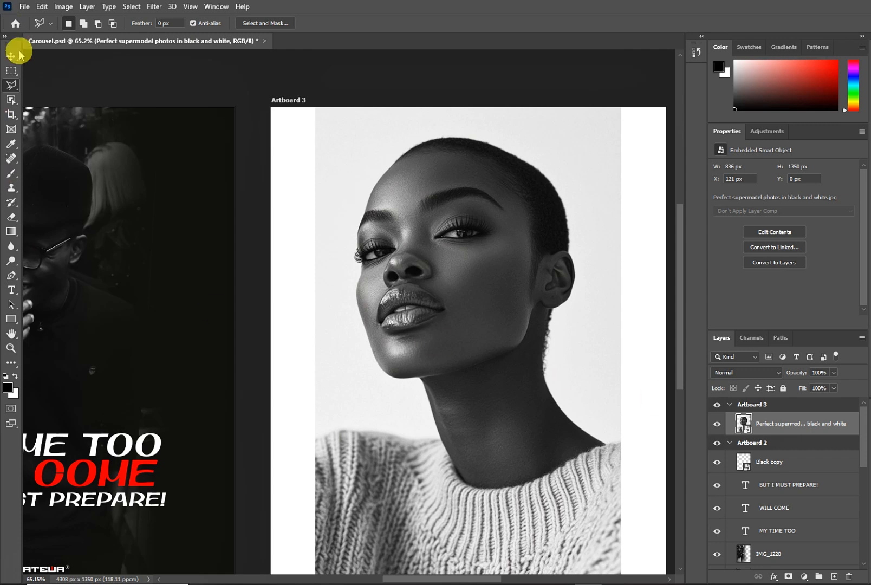
- Try an Object Selection rectangle of about 855 by 342 px around the three-line headline in Artboard 2 with the portrait layer active
right_click(11, 85)
left_click(55, 85)
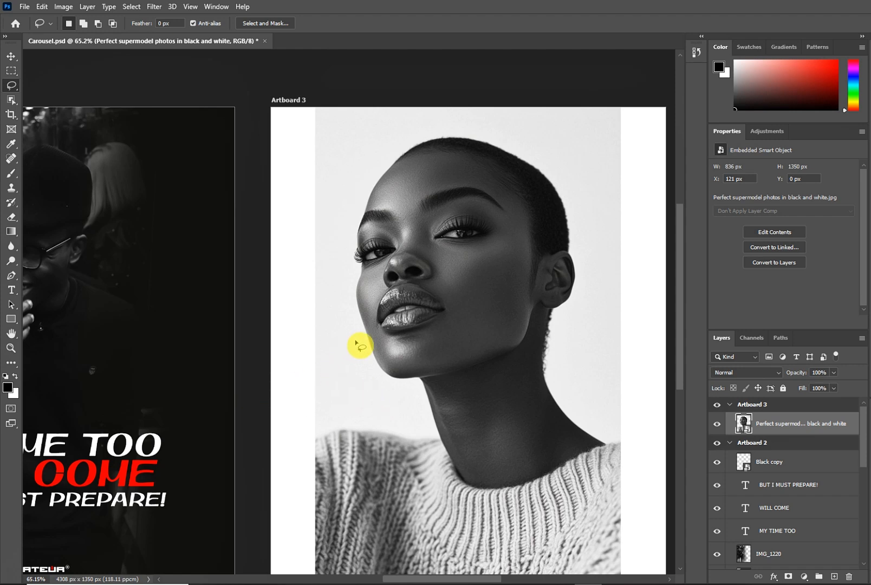
left_click(9, 101)
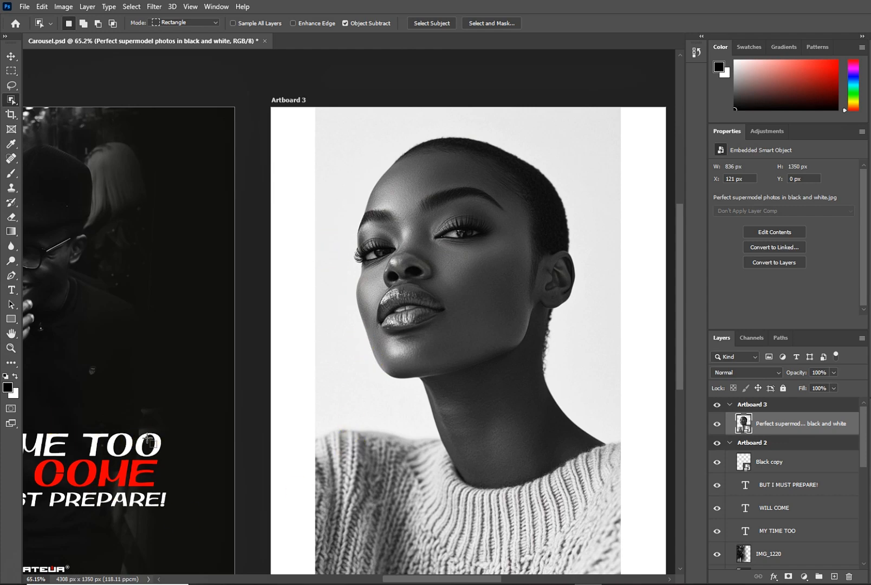
scroll(150, 443, "down", 5)
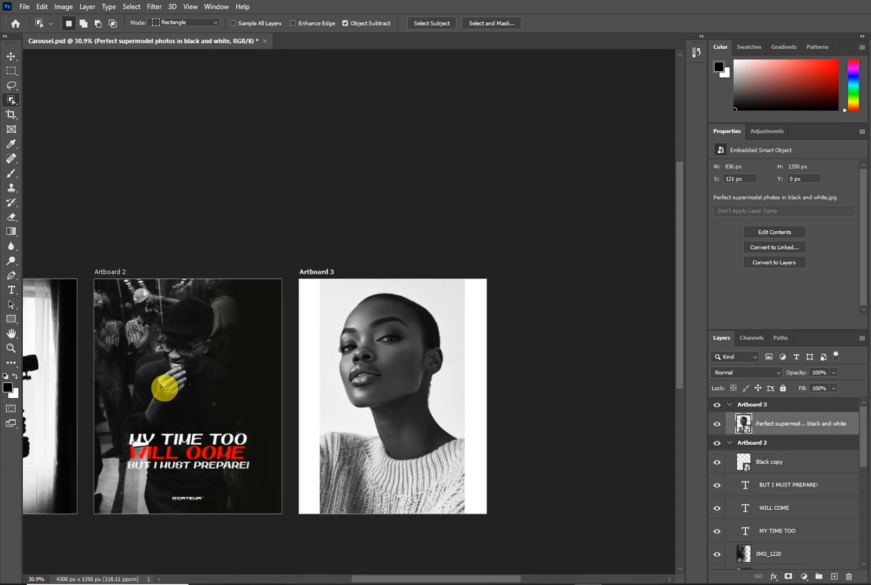
scroll(171, 373, "up", 4)
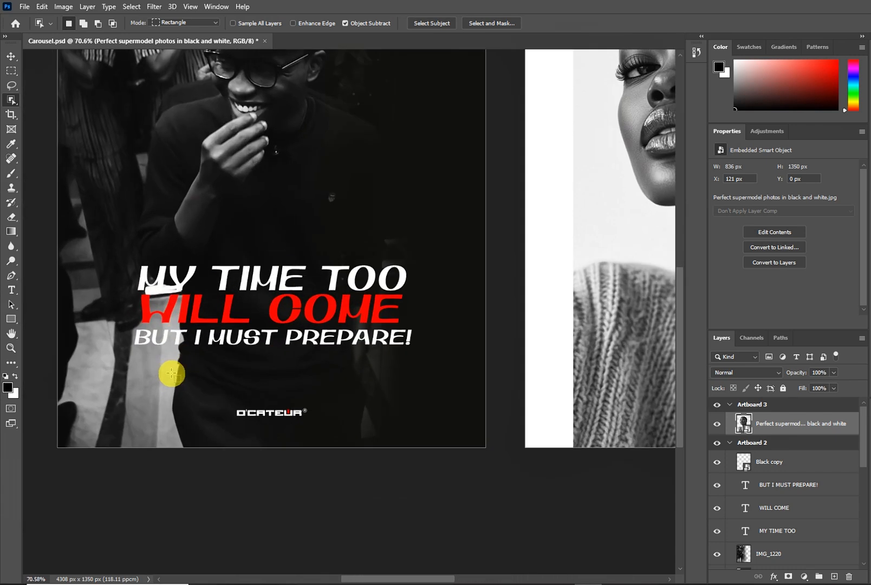
left_click_drag(95, 244, 433, 379)
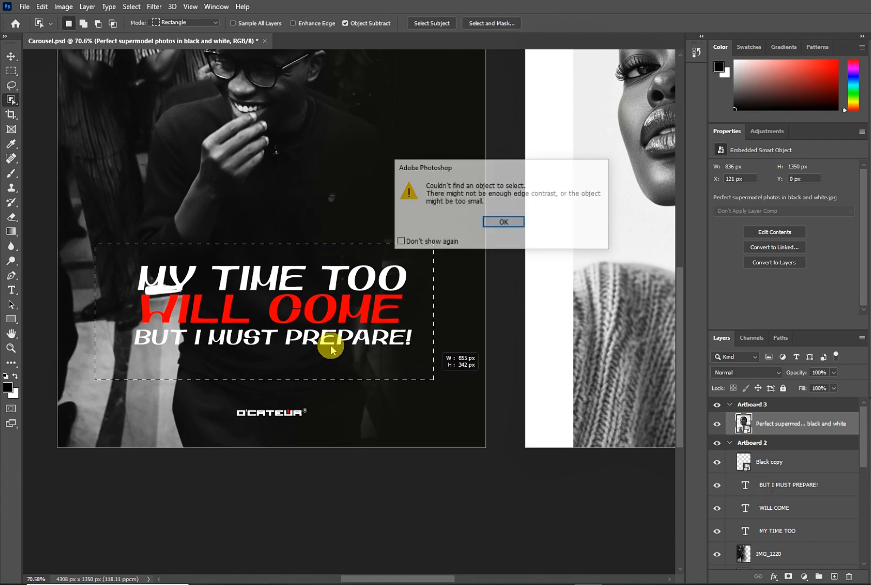
left_click(499, 222)
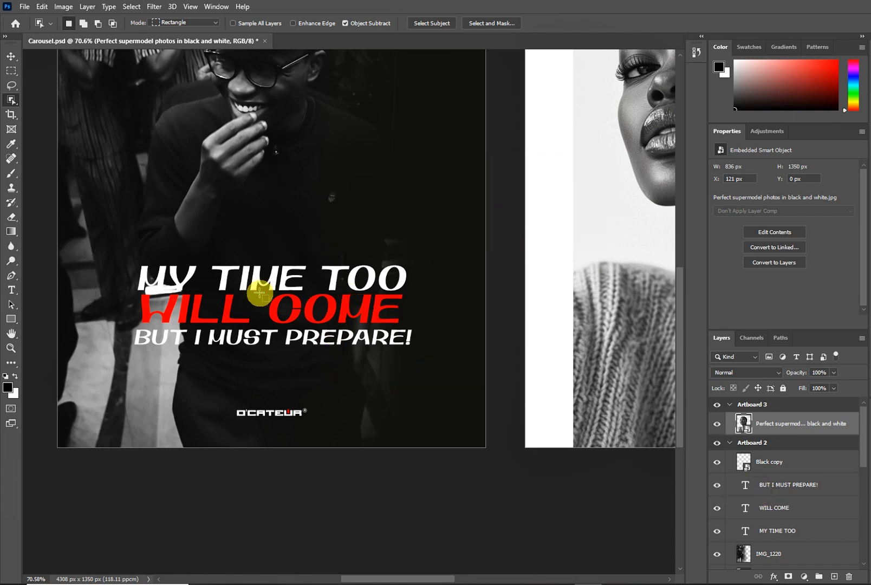
- Select the MY TIME TOO text layer and draw an Object Selection rectangle around the three-line headline in Artboard 2
left_click(9, 56)
left_click(187, 285)
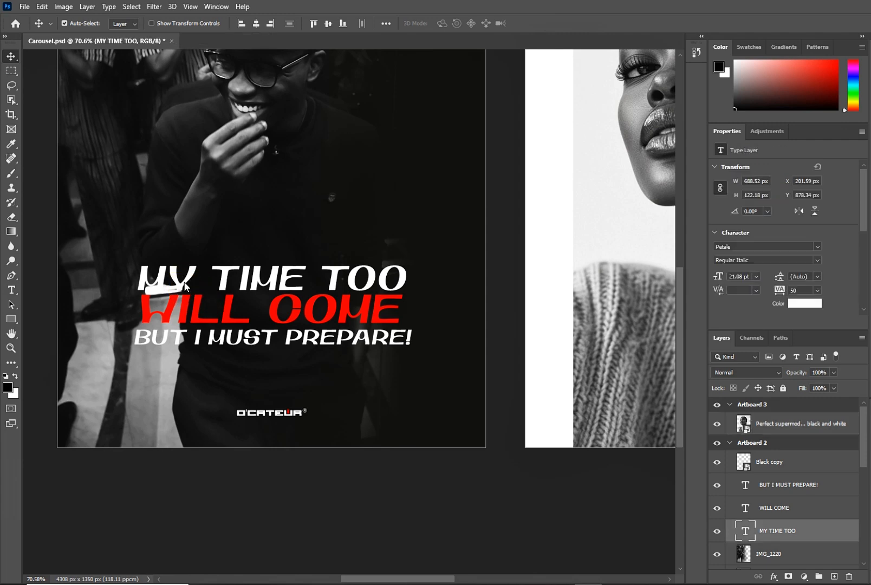
left_click(10, 100)
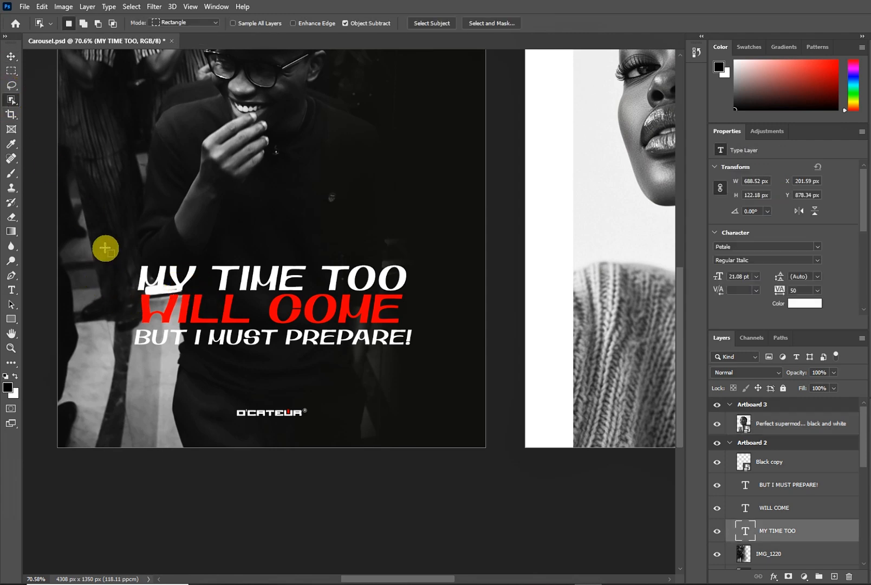
left_click_drag(105, 249, 423, 369)
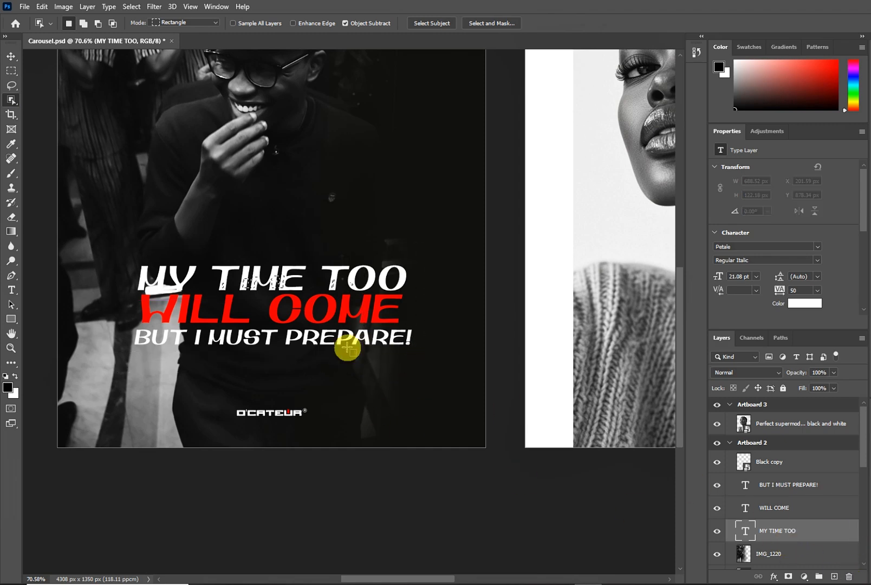
left_click(275, 295)
left_click(271, 297)
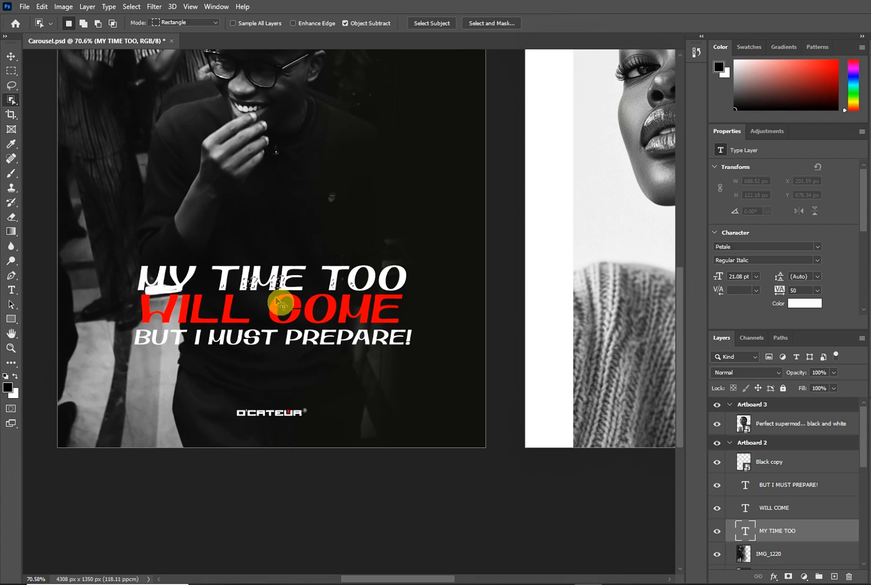
left_click(13, 57)
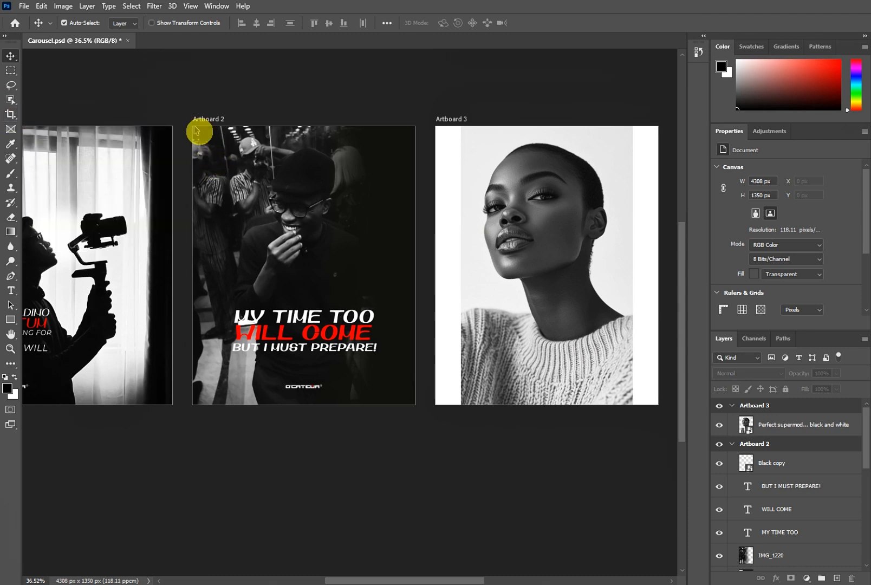
- Crop Artboard 1 from its upper edge to a height of about 1132 px, and undo the crop
left_click(10, 113)
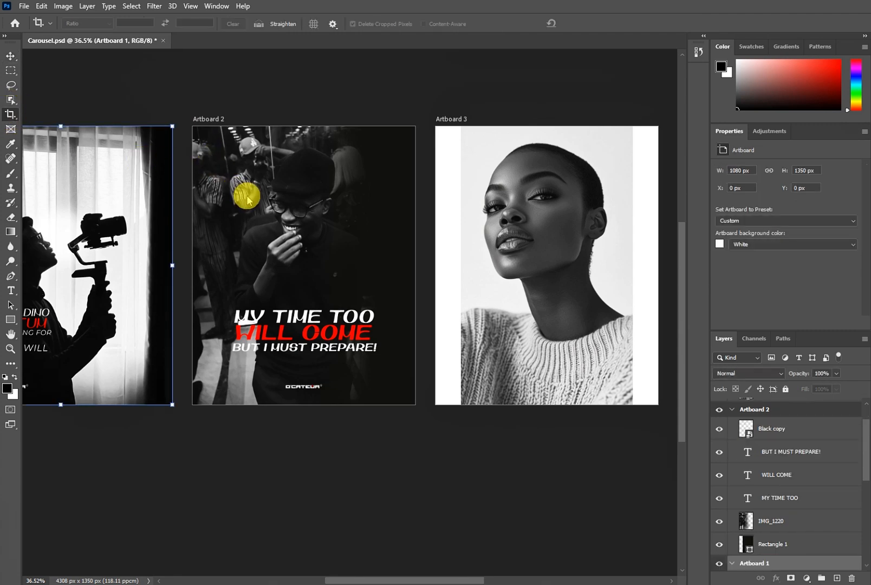
scroll(208, 278, "down", 2)
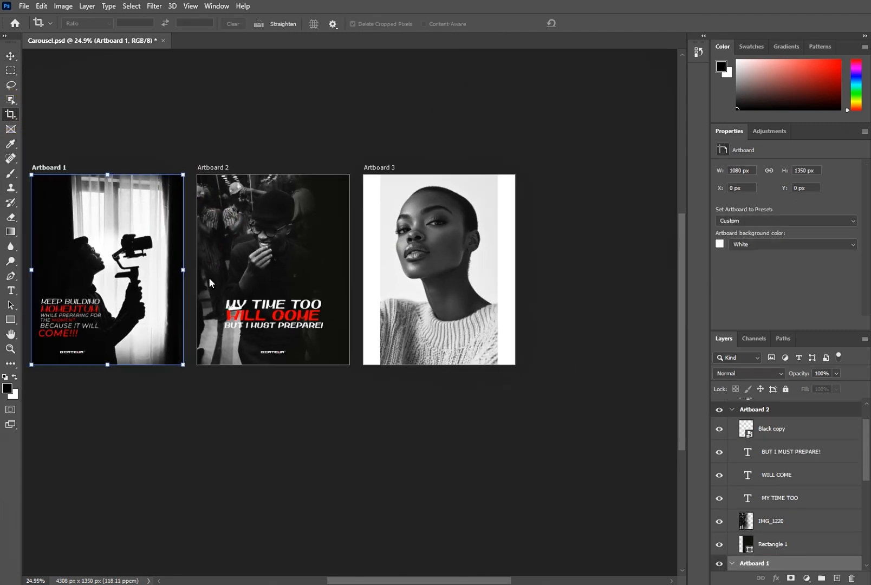
scroll(214, 278, "left", 4)
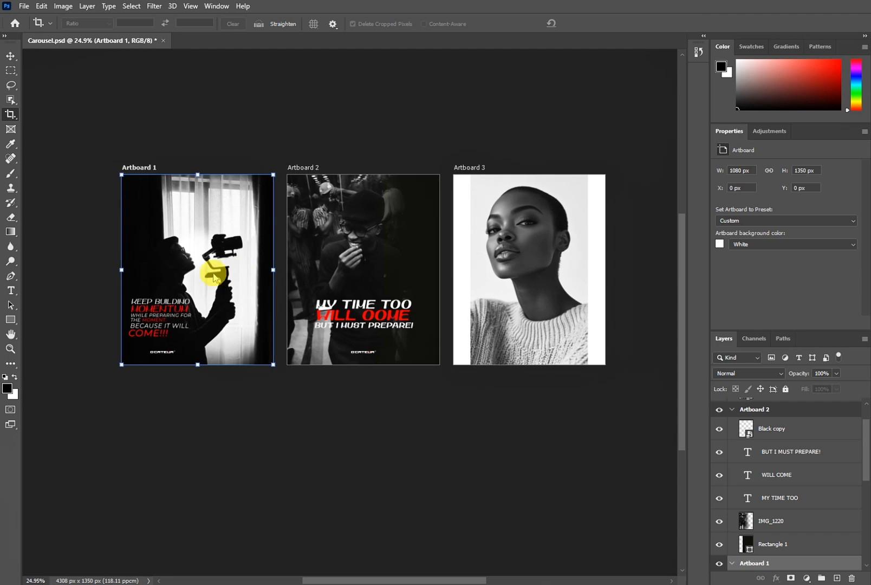
scroll(214, 278, "up", 1)
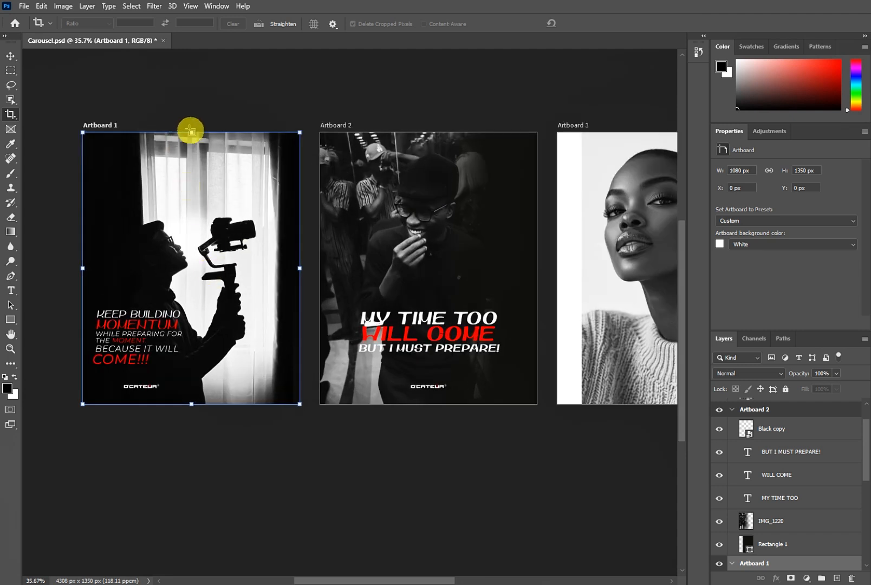
left_click_drag(191, 131, 195, 176)
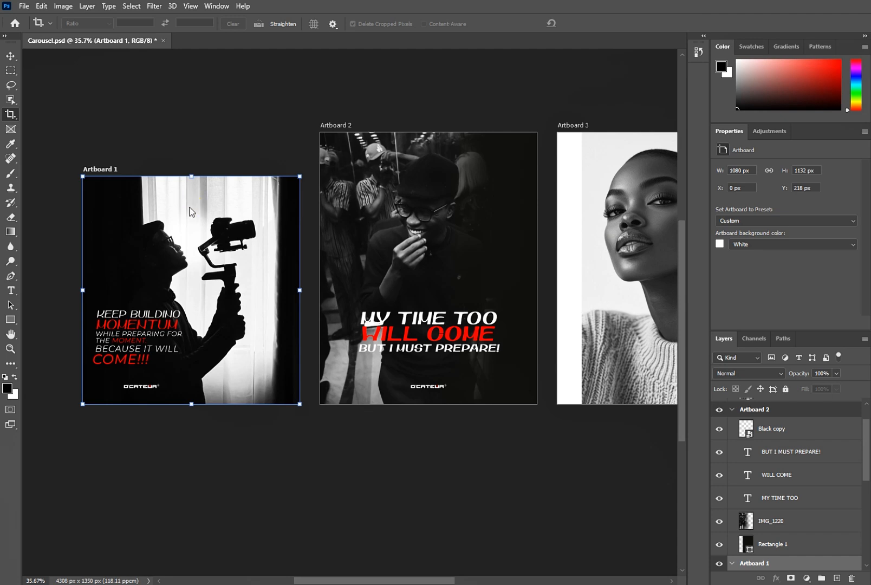
key("ctrl+z")
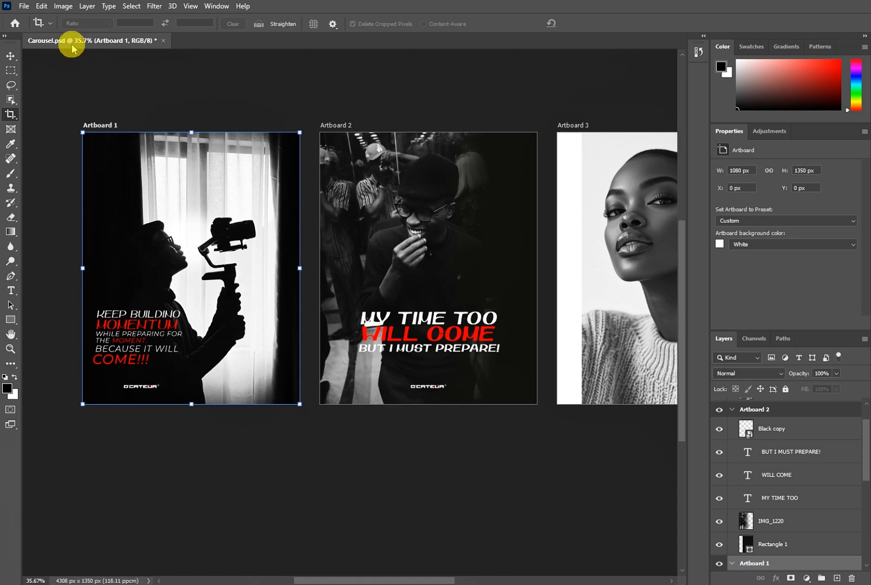
- Open the Carousel PSD from the carousel pics folder
left_click(23, 7)
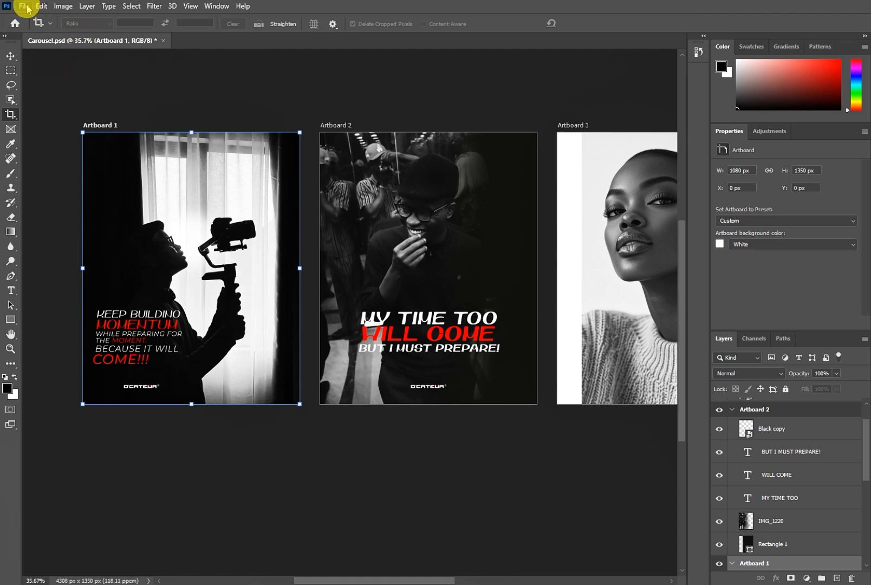
left_click(33, 27)
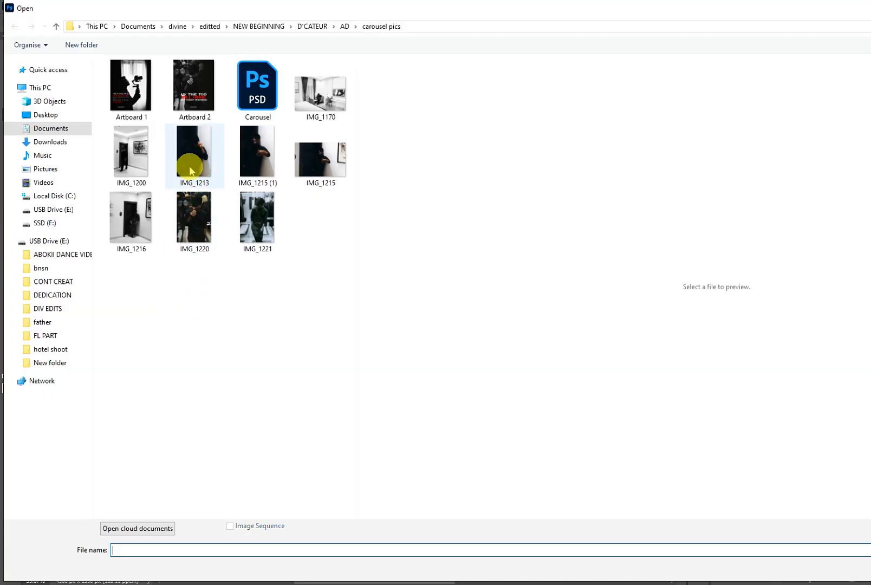
left_click(250, 88)
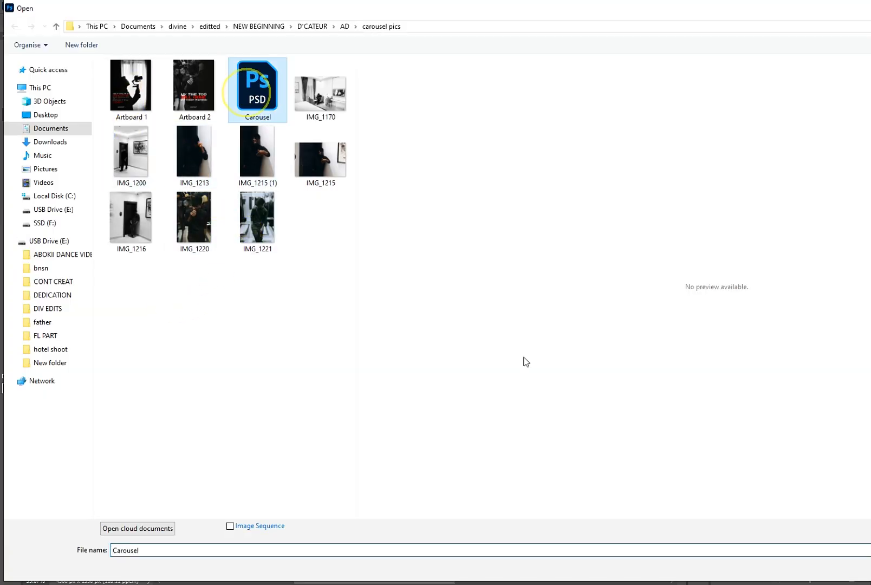
key("Return")
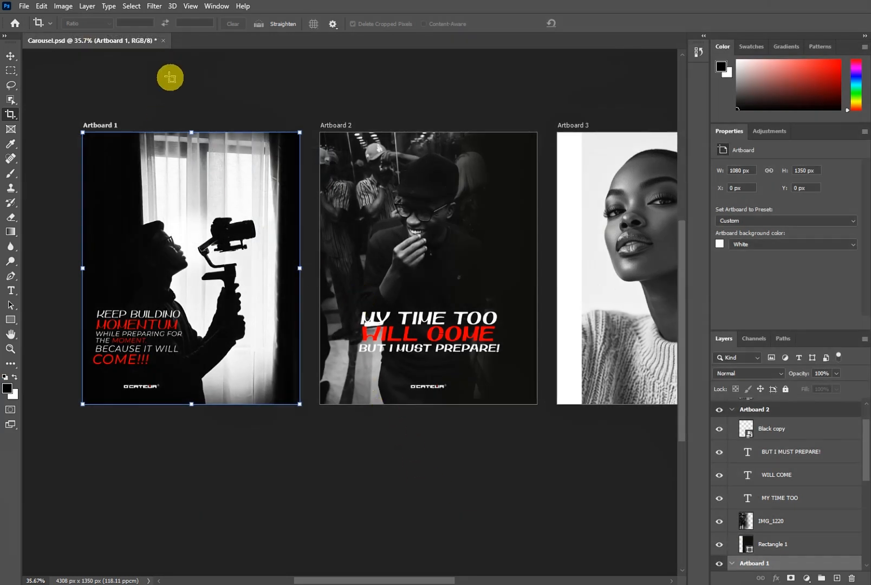
- Open the BC PSD from the bahance cover folder inside D'CATEUR
left_click(24, 6)
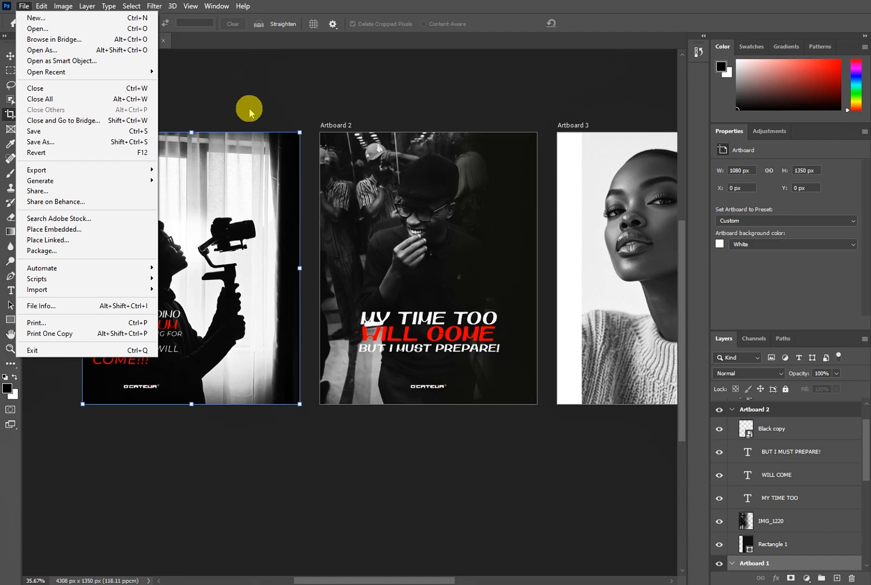
left_click(32, 28)
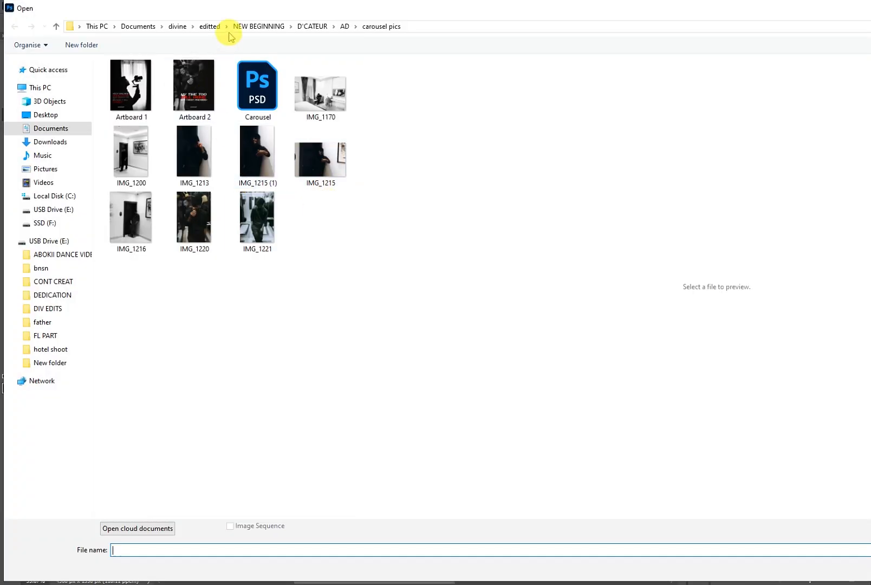
left_click(306, 26)
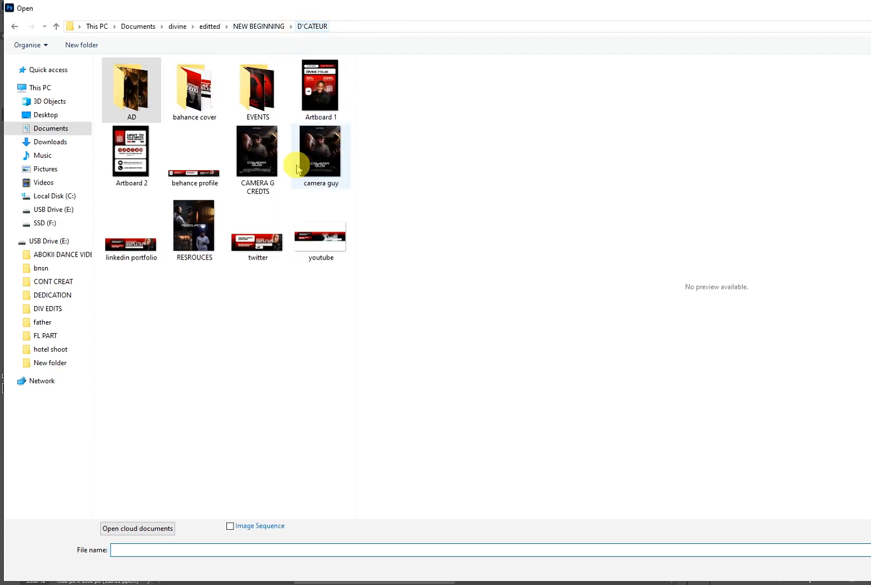
double_click(194, 89)
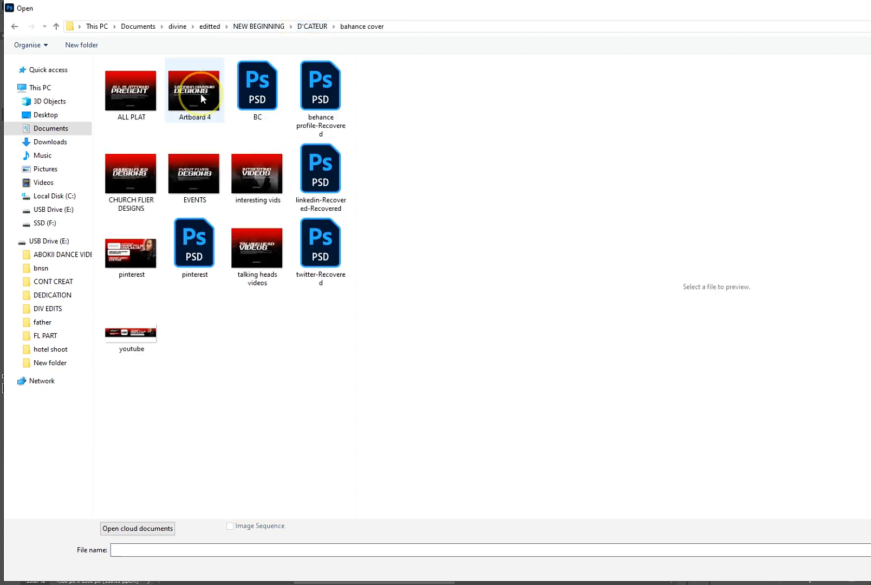
left_click(257, 108)
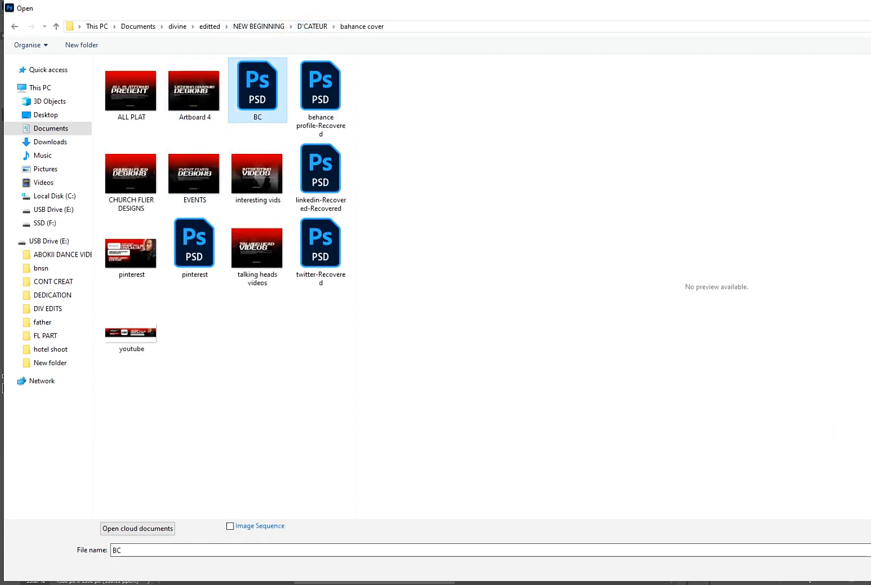
left_click(866, 568)
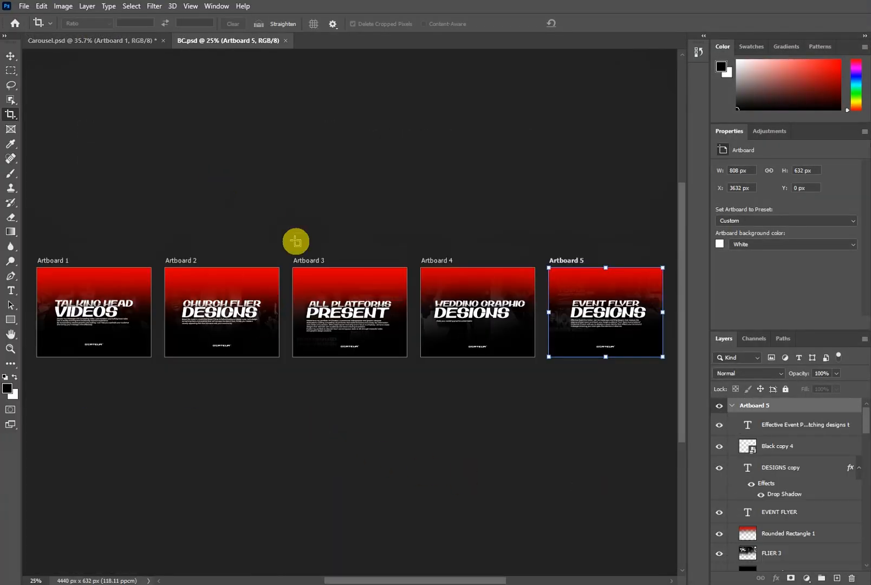
- Try to draw a crop frame across the BC artboards, and clear the layer selection with the Move tool
scroll(321, 325, "down", 2)
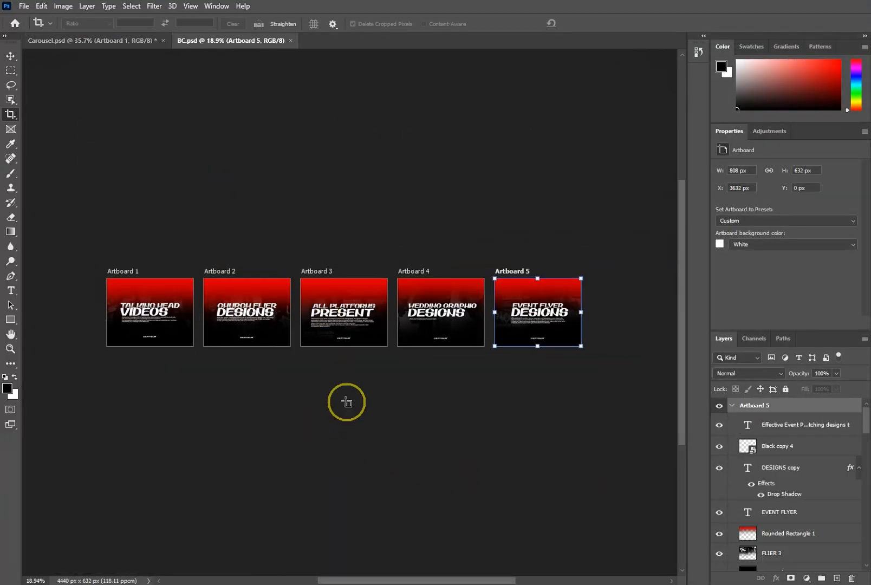
mouse_move(346, 401)
left_mouse_down()
mouse_move(45, 123)
mouse_move(67, 146)
left_mouse_up()
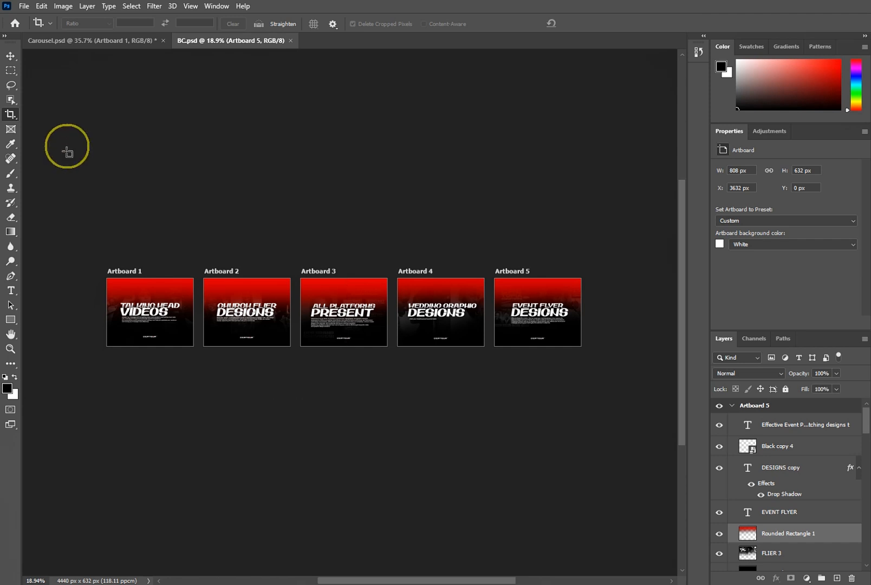
left_click(10, 57)
left_click(388, 305)
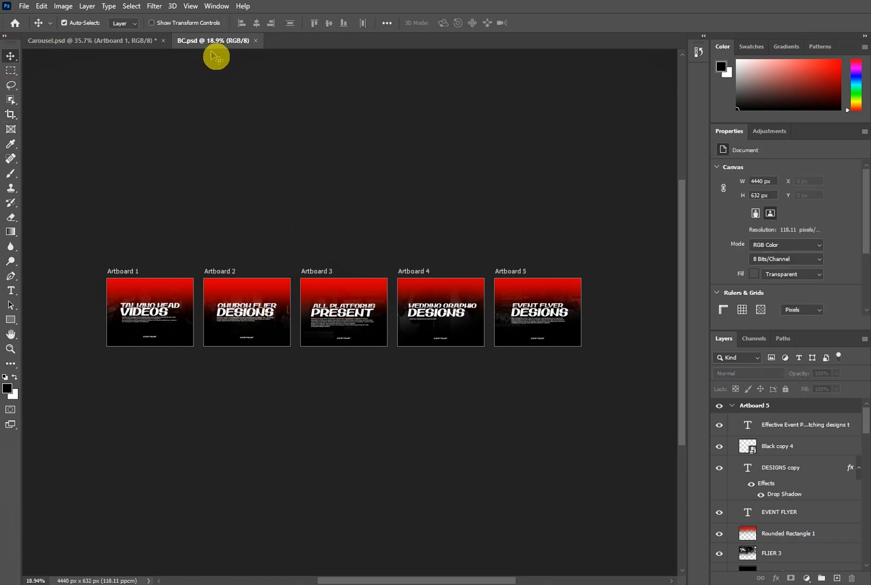
- Compare the artboards of the Carousel and BC documents, and select the silhouette photo layer in Carousel's Artboard 1
left_click(123, 41)
left_click(188, 40)
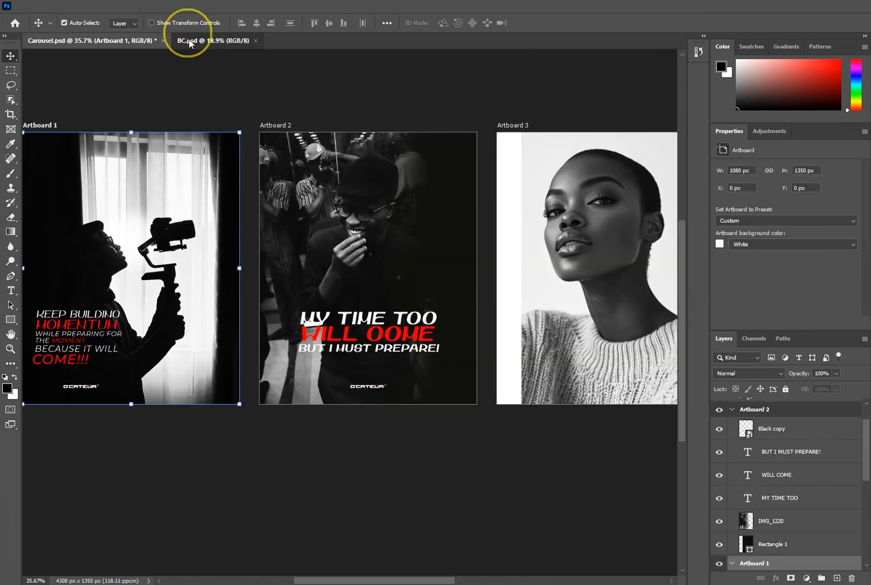
left_click(134, 43)
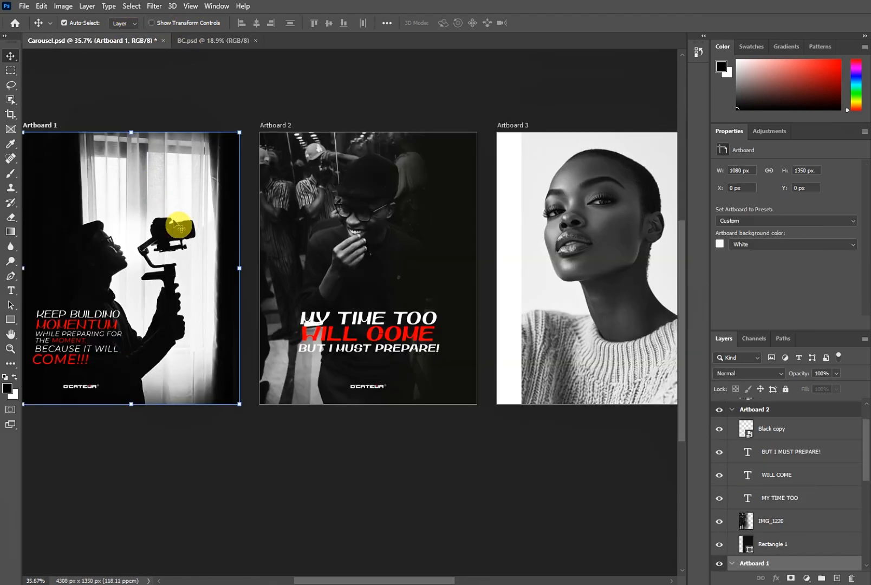
left_click(198, 42)
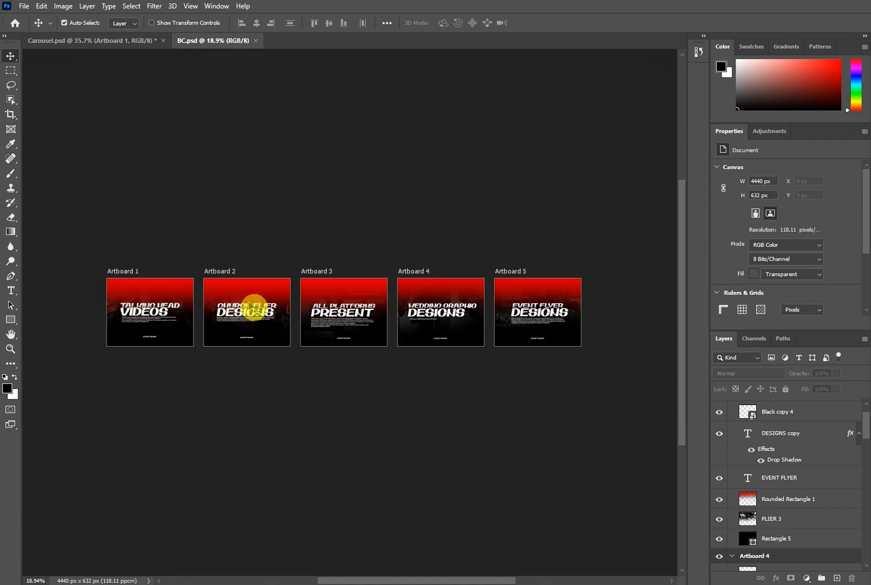
left_click(118, 40)
left_click(100, 282)
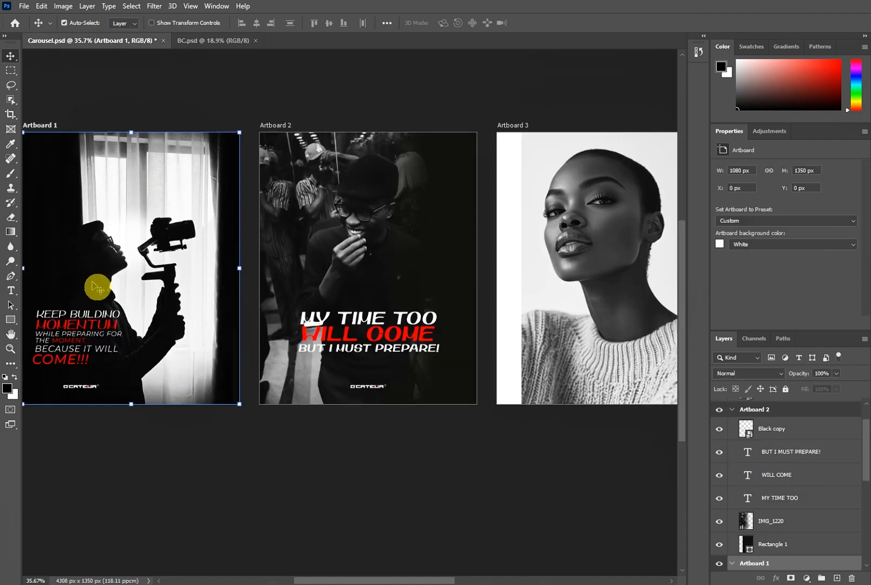
left_click(106, 302)
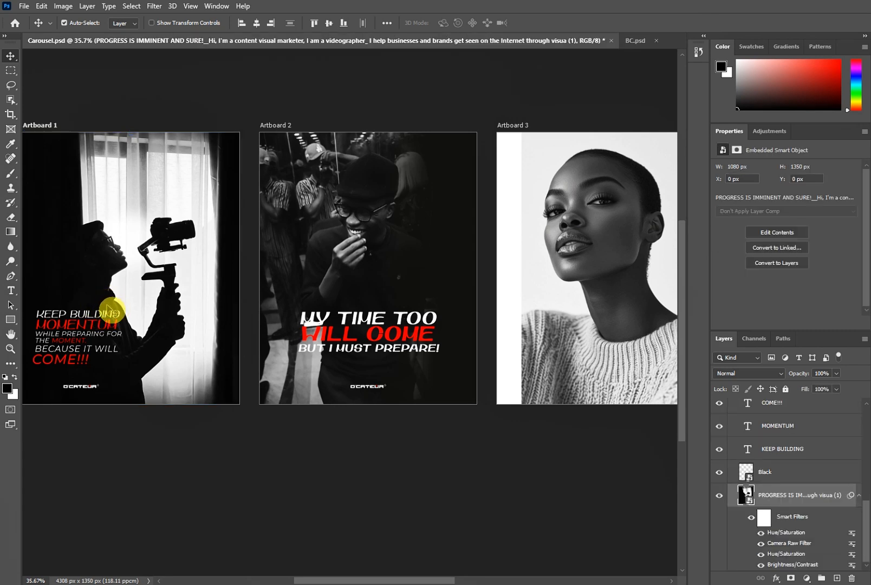
- Clear the photo layer selection in the Carousel document
scroll(107, 304, "up", 3)
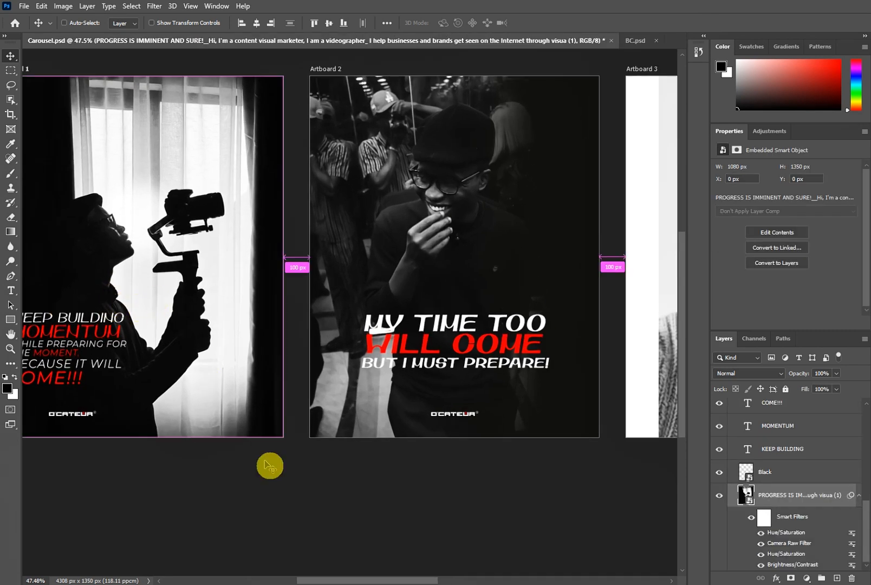
scroll(287, 523, "left", 2)
left_click(287, 524)
scroll(285, 492, "left", 3)
scroll(302, 470, "up", 4)
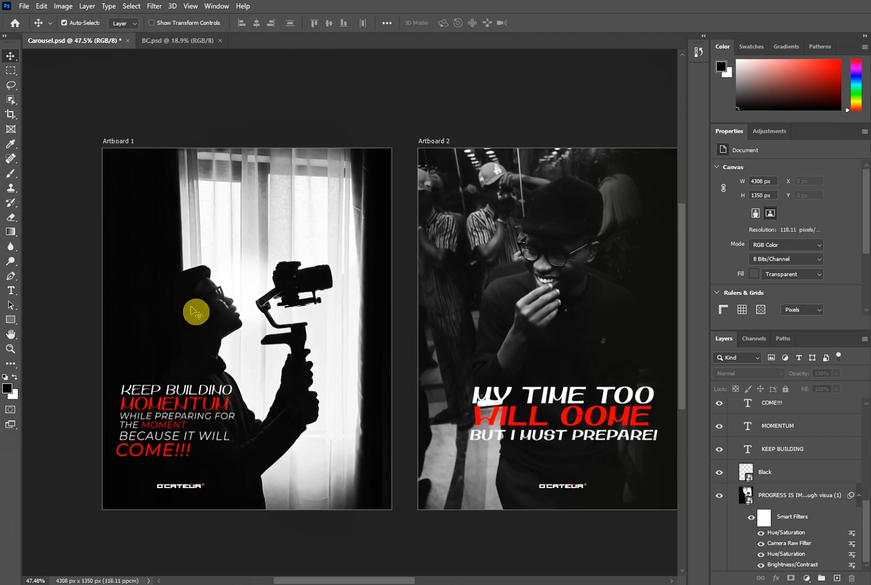
- Try to use the Perspective Crop tool on Artboard 1, and dismiss the error
left_click(11, 113)
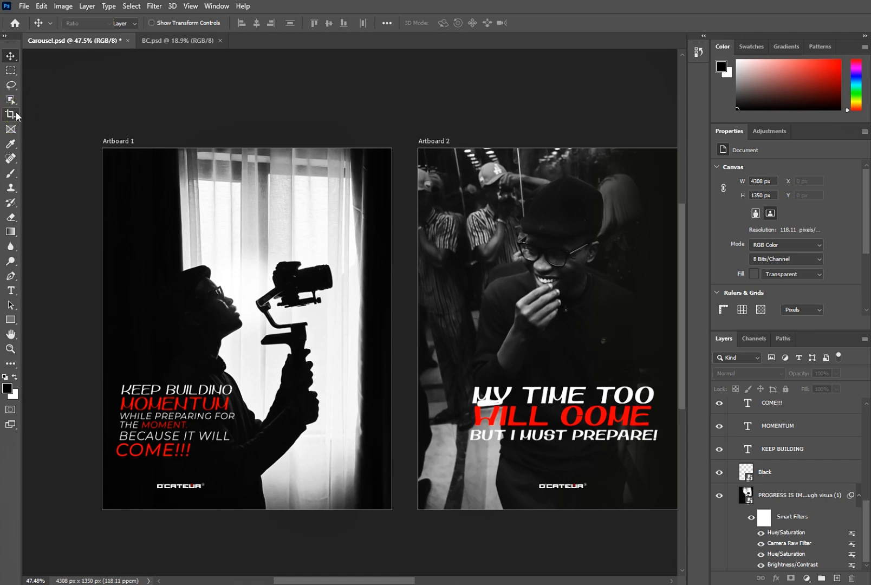
right_click(15, 115)
right_click(11, 100)
right_click(11, 116)
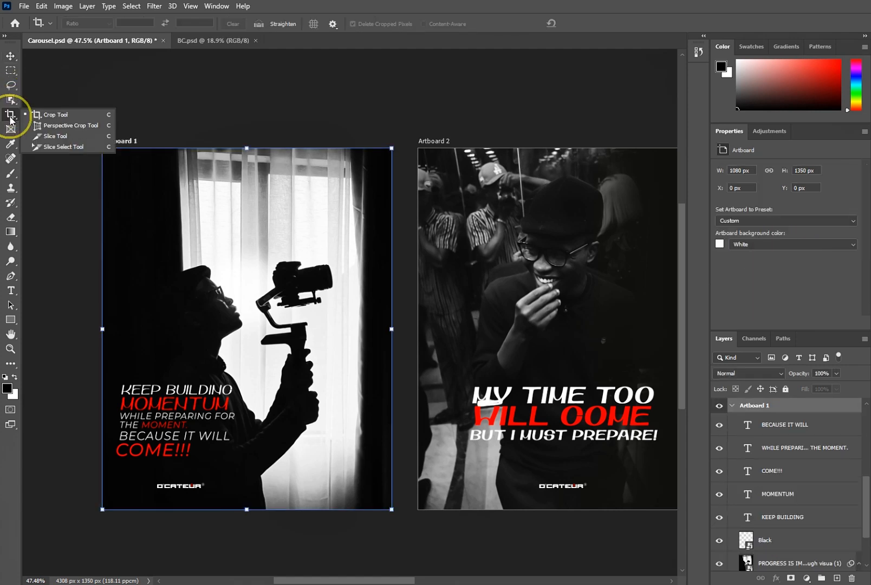
left_click(72, 150)
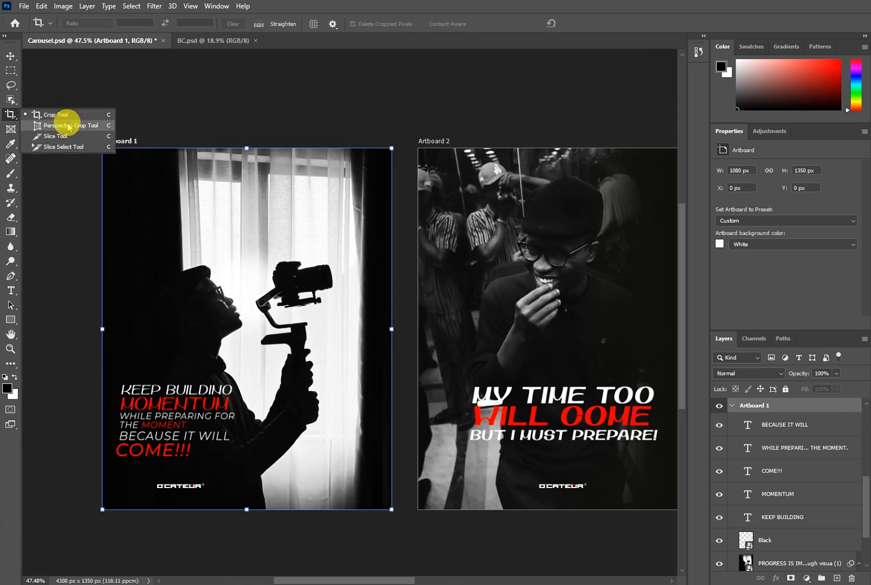
left_click(65, 125)
left_click(122, 161)
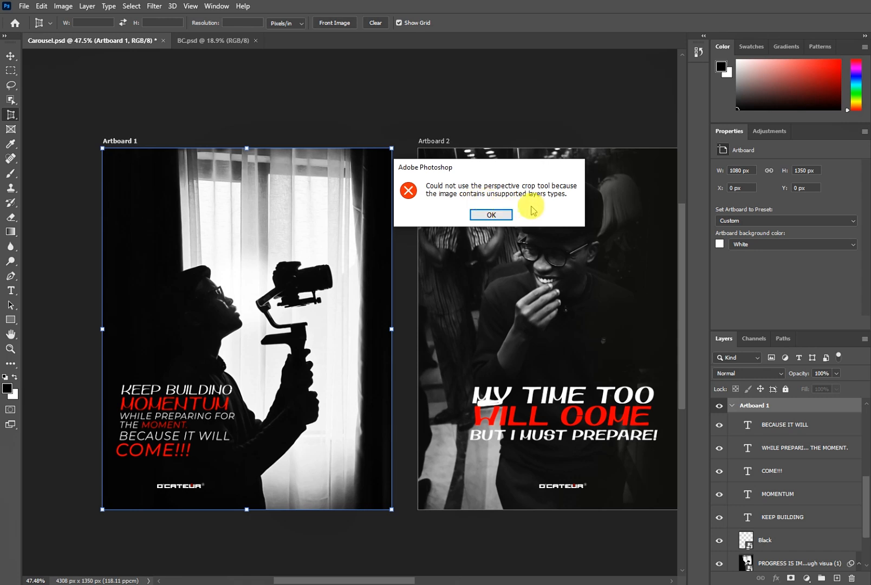
left_click(507, 215)
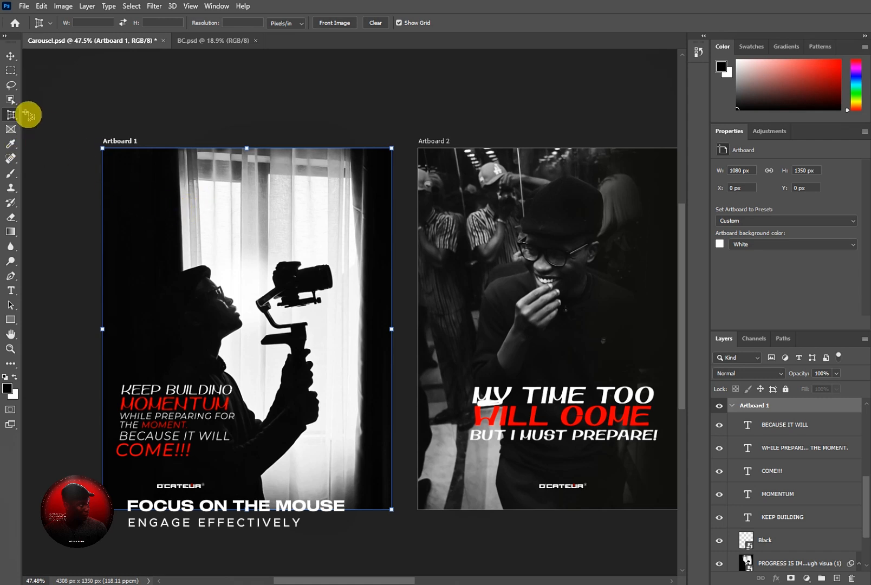
- Draw a slice across the upper part of Artboard 1, undo it, and return to the Crop tool
right_click(11, 114)
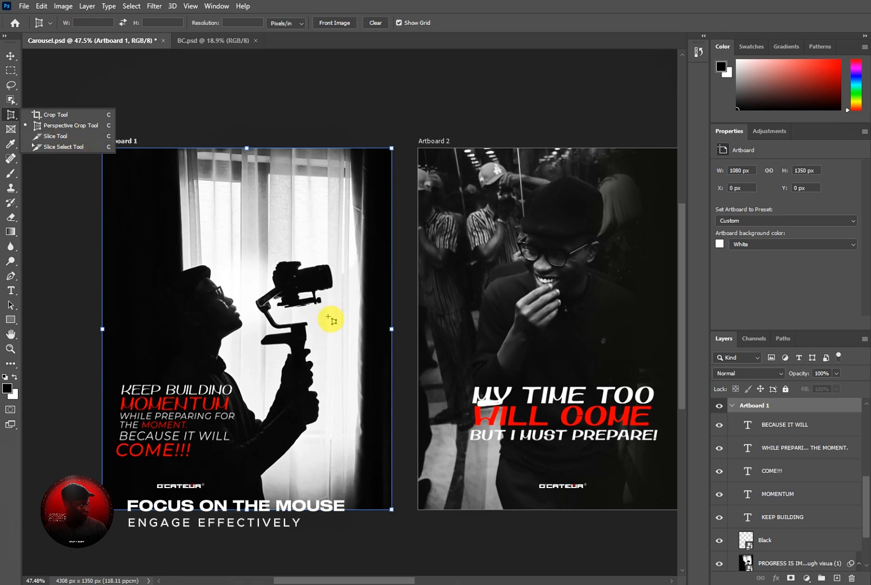
left_click(65, 136)
left_click_drag(109, 175, 334, 306)
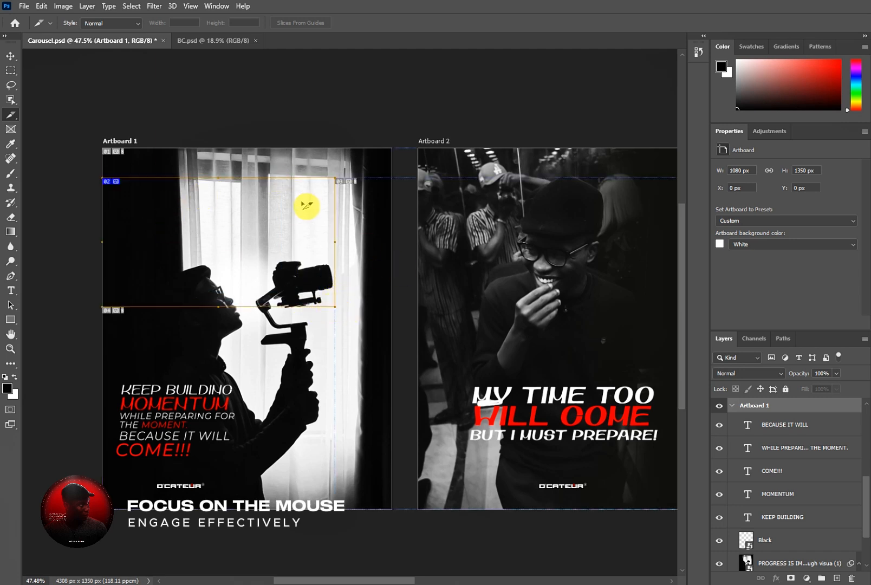
key("ctrl+z")
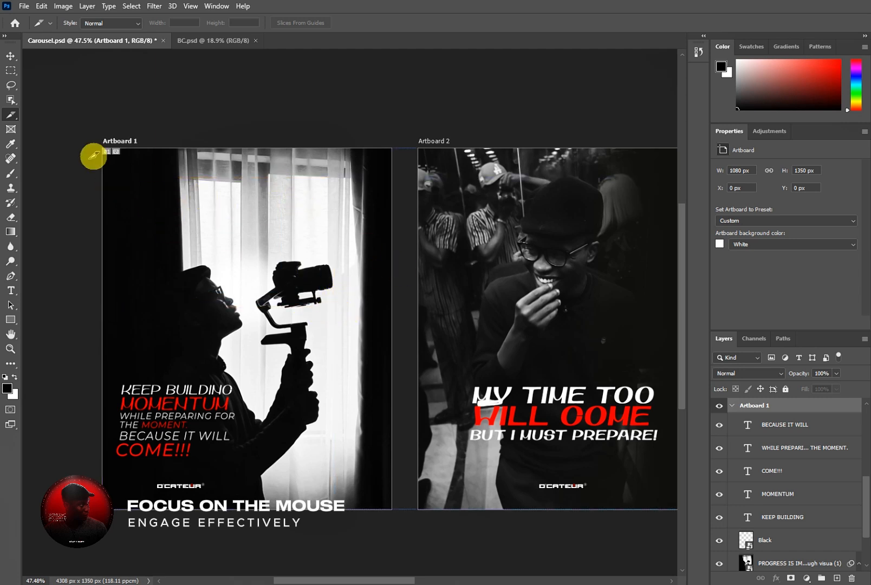
right_click(10, 114)
left_click(44, 115)
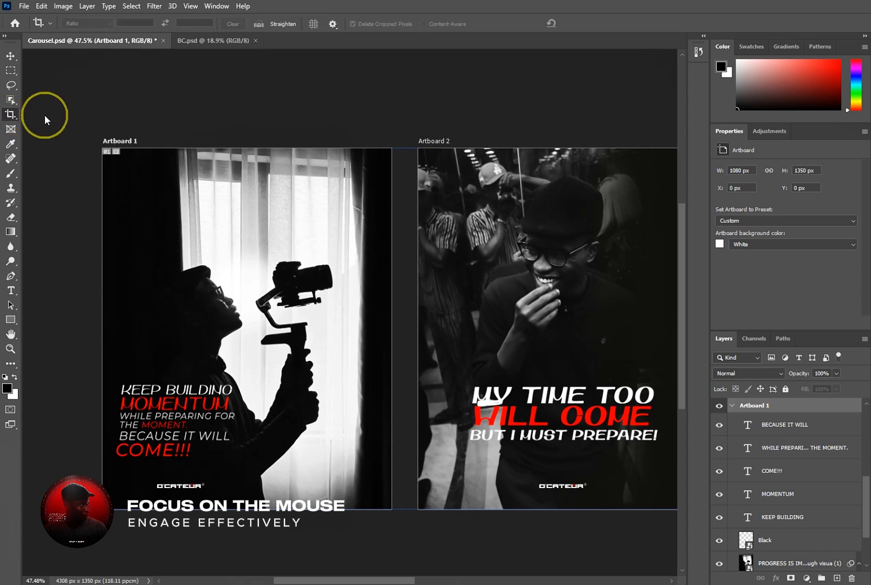
- Brush a selection over the man's face in Artboard 2 using the Quick Selection tool with a brush size of 100
left_click(10, 100)
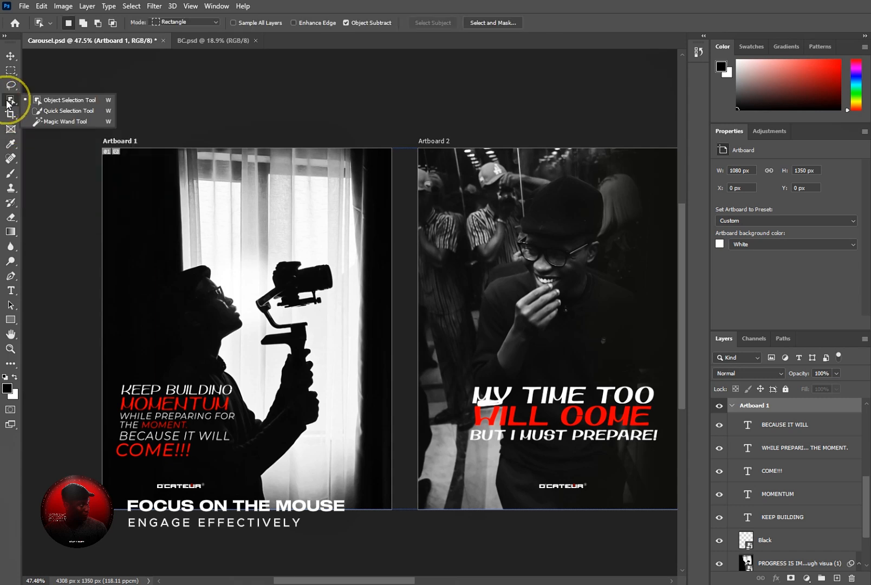
left_click(78, 111)
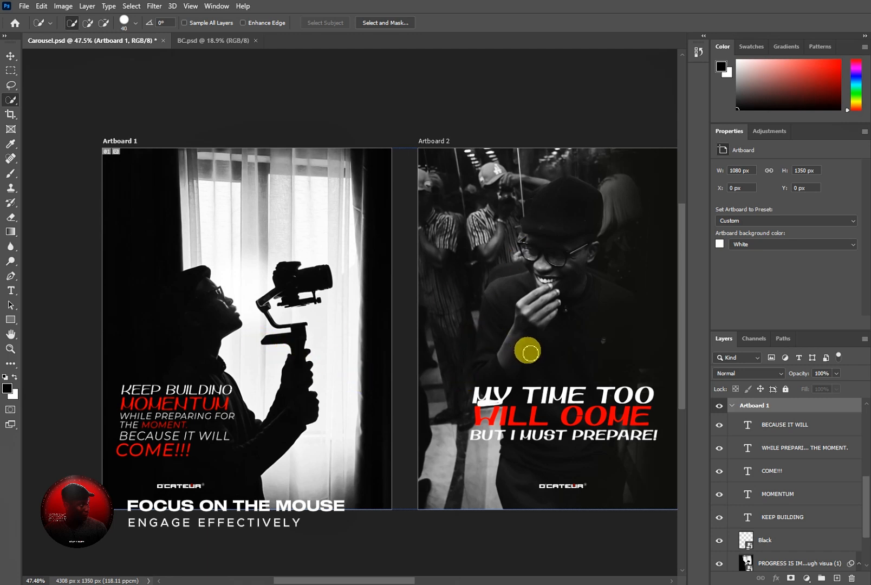
key("bracketright")
key("bracketright")
key("bracketright")
key("bracketright")
left_click_drag(547, 249, 552, 273)
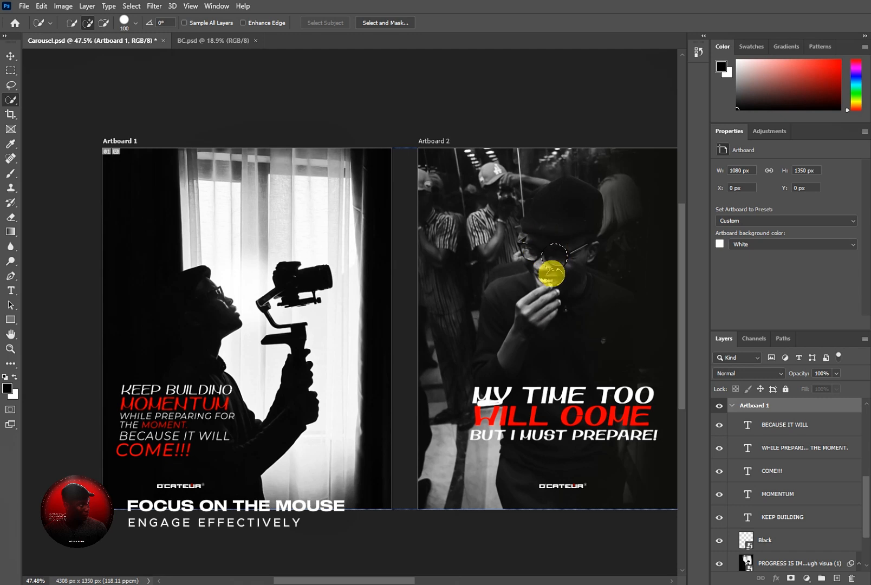
- Enlarge the Quick Selection brush to 300, try to extend the selection over the man's body in Artboard 2, and undo it
key("bracketright")
key("bracketright")
key("bracketright")
key("bracketright")
key("bracketright")
key("bracketright")
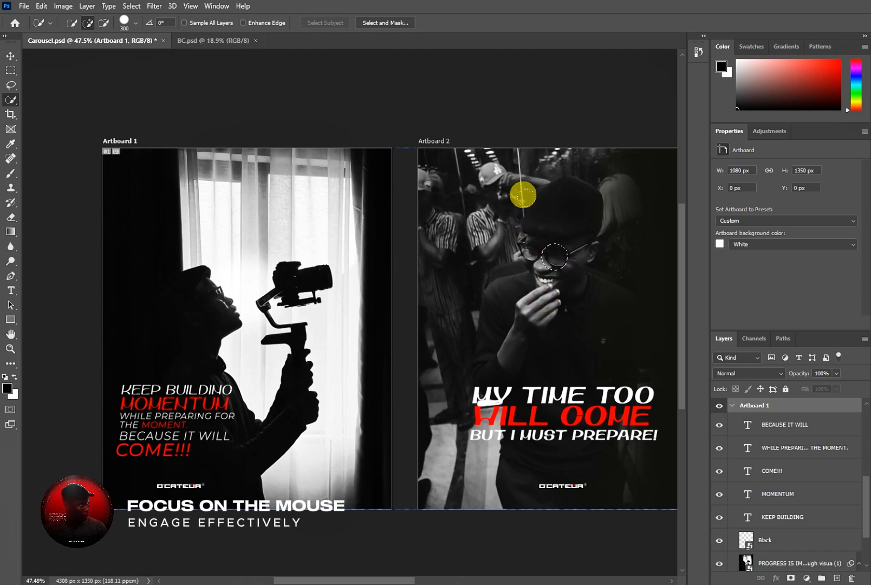
mouse_move(523, 195)
left_mouse_down()
mouse_move(528, 370)
mouse_move(564, 385)
mouse_move(532, 349)
left_mouse_up()
left_click(532, 353)
left_click(570, 391)
key("ctrl+z")
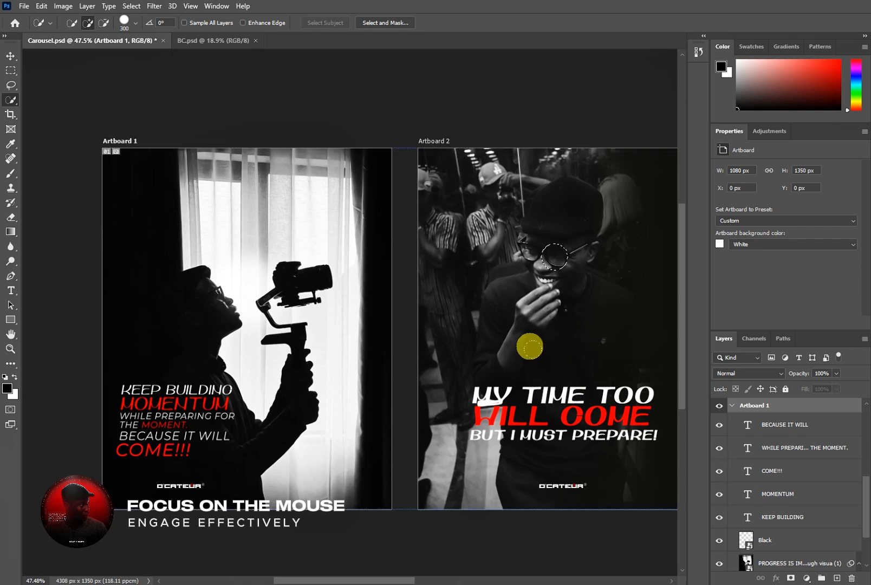
- Try brushing the selection from the man's face down his arm again, undo it, and deselect everything
mouse_move(524, 254)
left_mouse_down()
mouse_move(525, 307)
mouse_move(490, 271)
mouse_move(478, 316)
mouse_move(499, 340)
mouse_move(545, 363)
left_mouse_up()
left_click(485, 283)
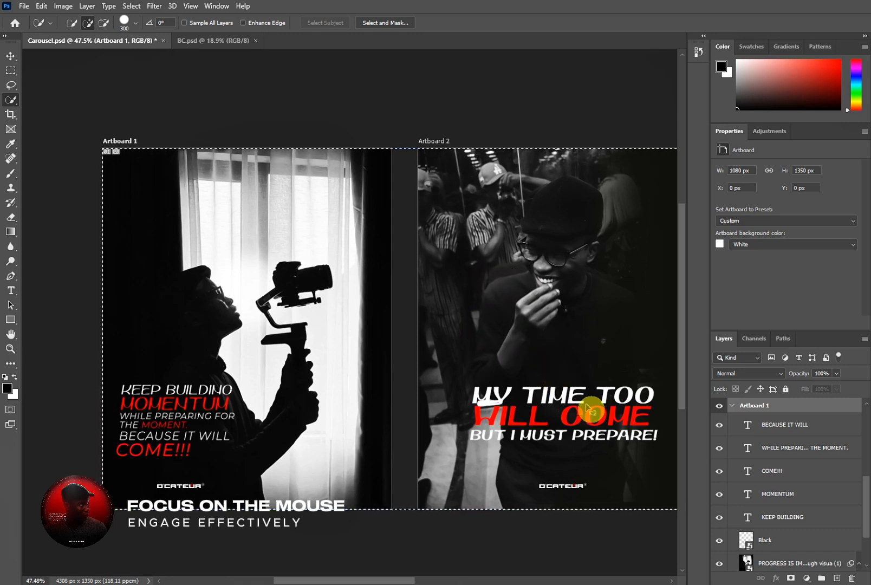
key("ctrl+z")
key("ctrl+d")
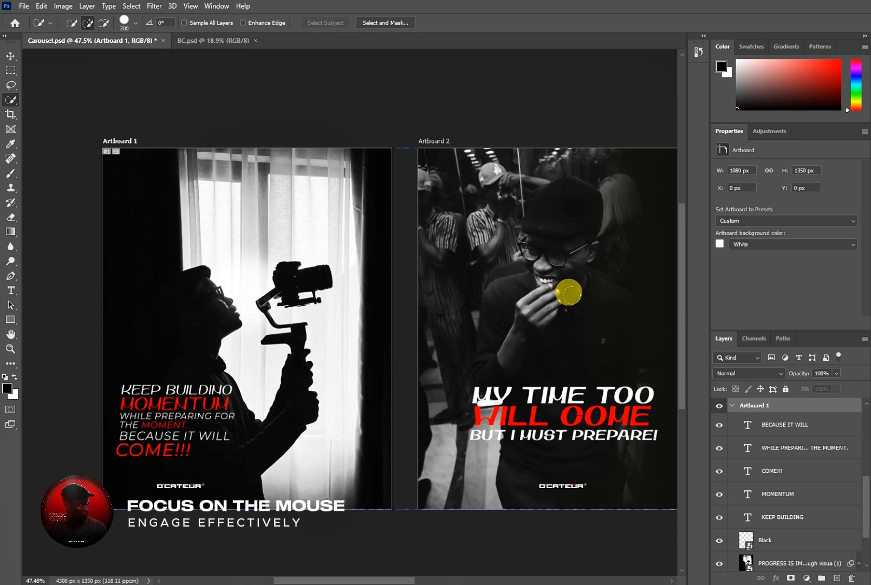
- Reduce the Quick Selection brush size to 70 and switch to the Object Selection tool
key("bracketleft")
key("bracketleft")
key("bracketleft")
key("bracketleft")
key("bracketleft")
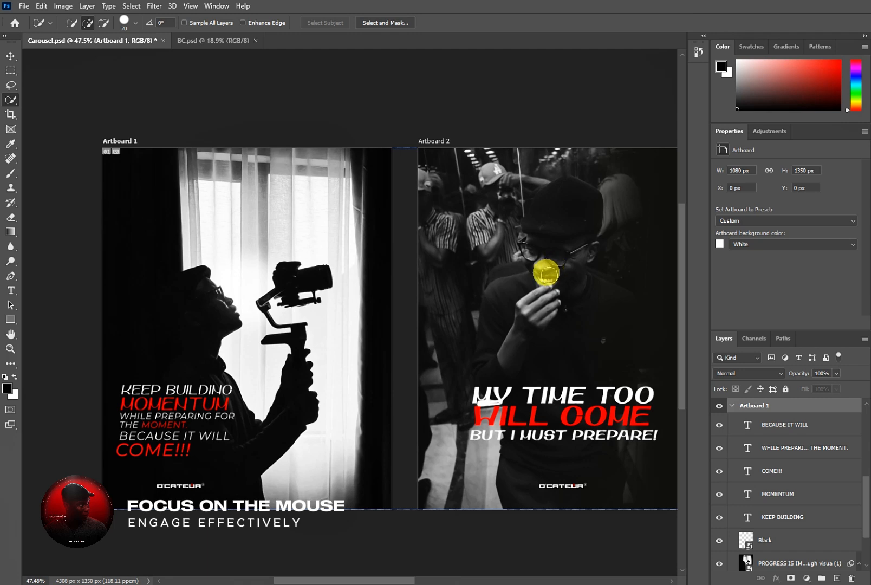
right_click(12, 100)
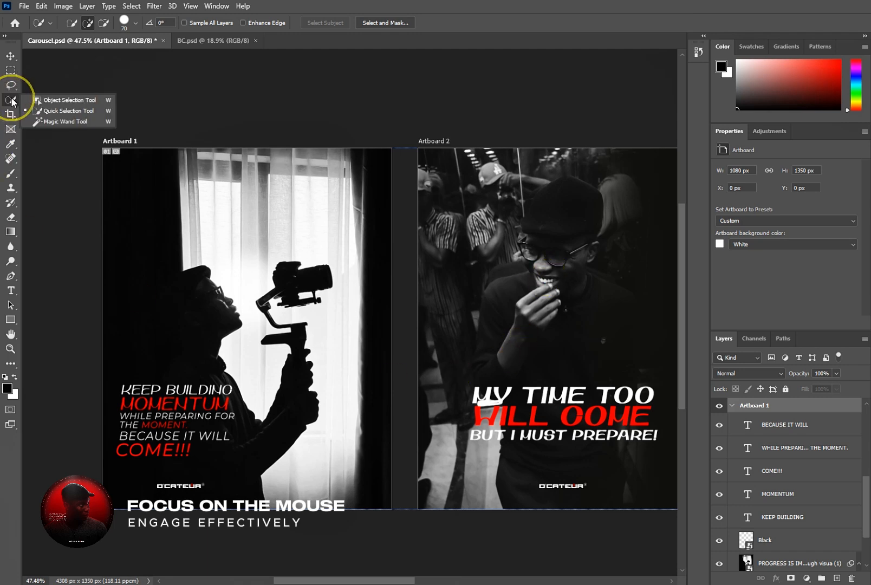
left_click(60, 99)
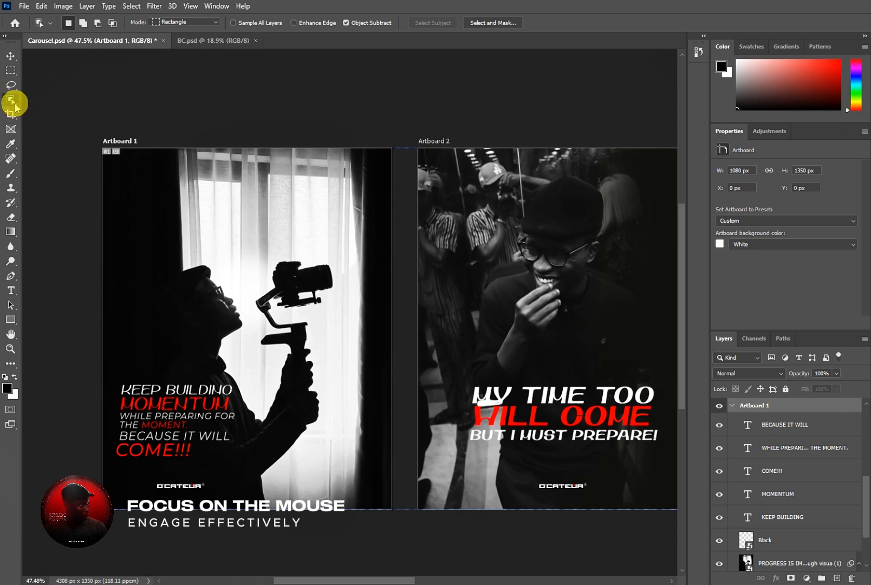
- Try to select the bright window in Artboard 1 with the Magic Wand while the artboard is the active layer
right_click(11, 100)
left_click(38, 122)
left_click(240, 238)
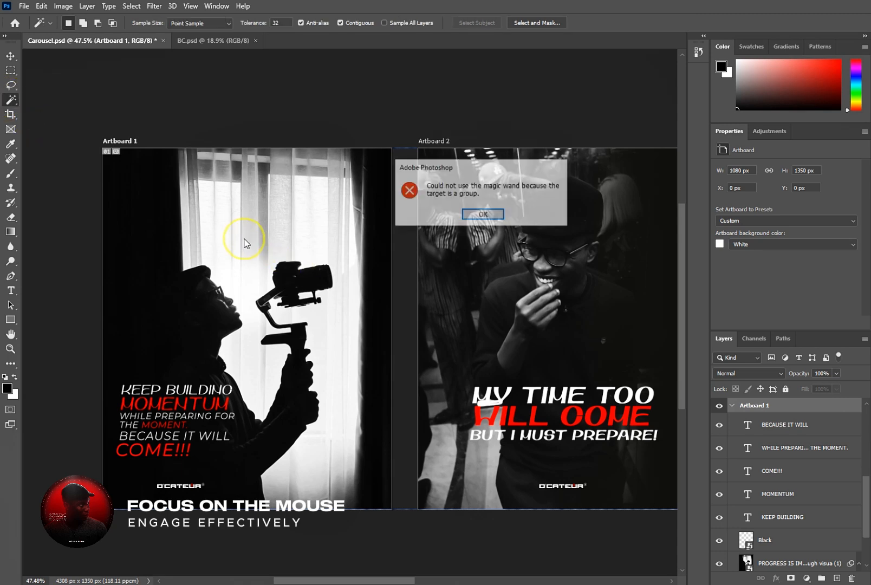
left_click(482, 215)
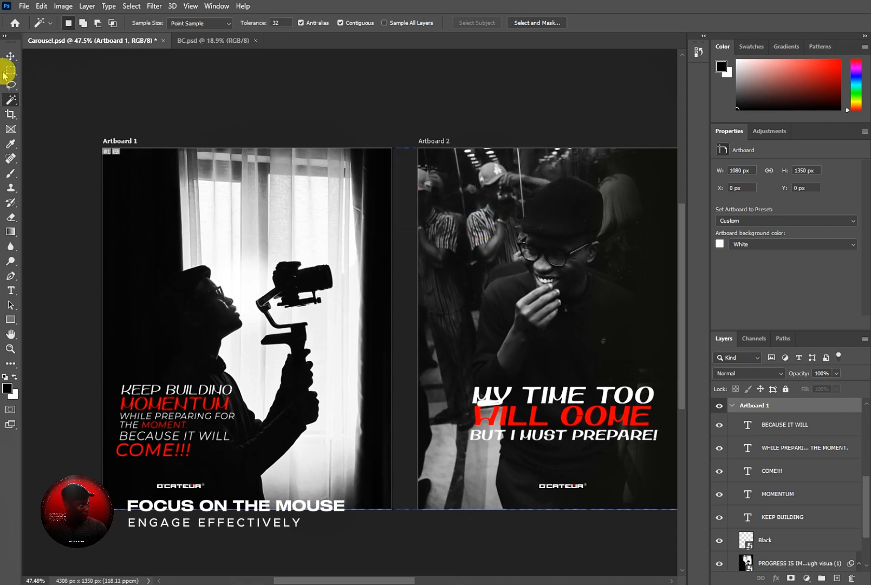
- Make Artboard 1's silhouette photo layer active, and select its bright window area with the Magic Wand at tolerance 32
left_click(6, 56)
left_click(161, 212)
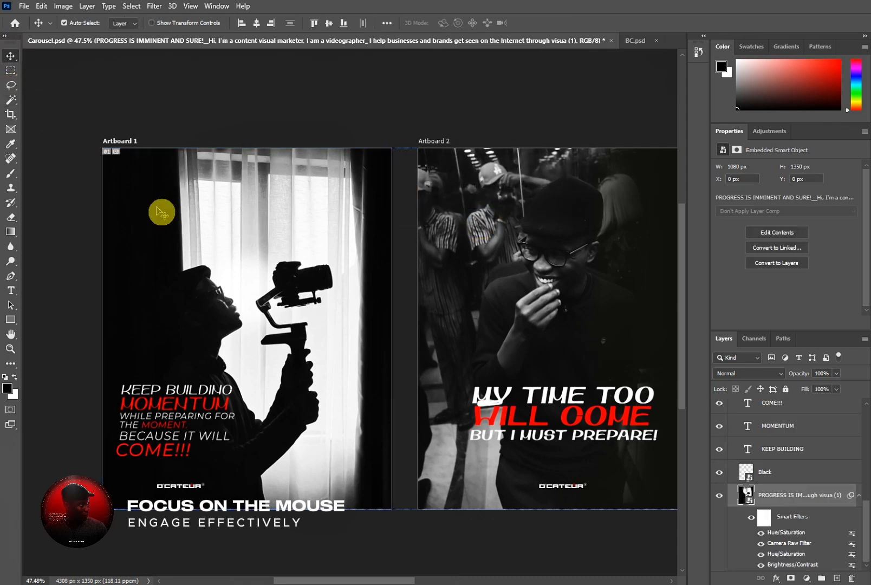
right_click(10, 100)
left_click(60, 120)
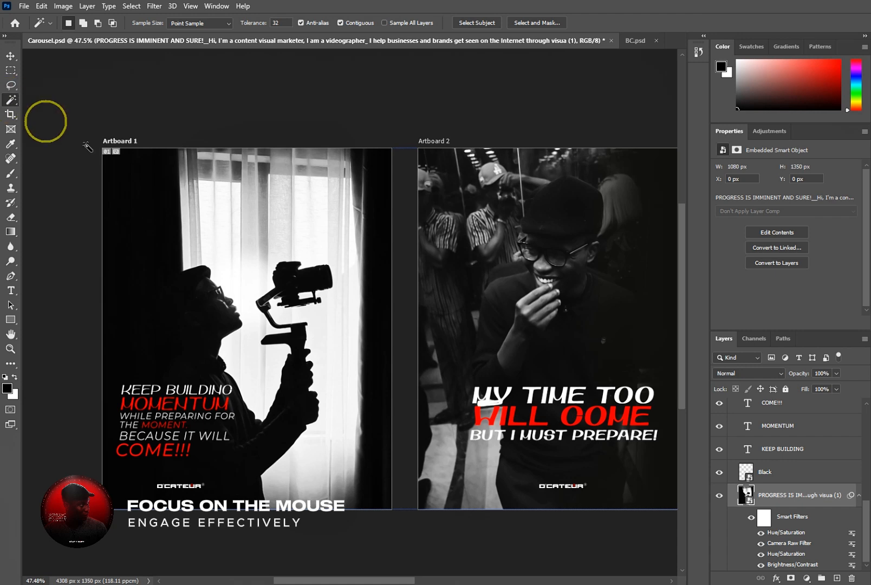
left_click(223, 231)
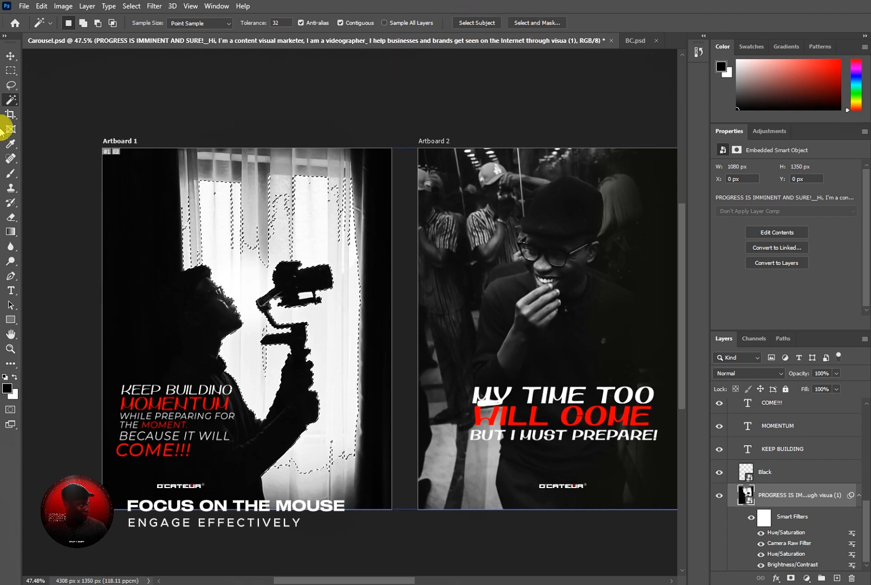
- Switch to the Object Selection tool and deselect the window area
right_click(10, 100)
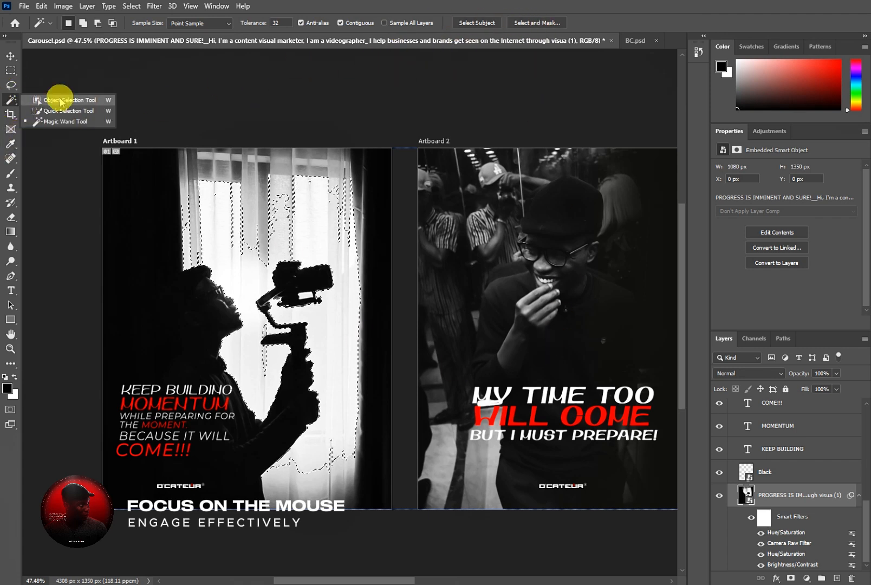
left_click(61, 101)
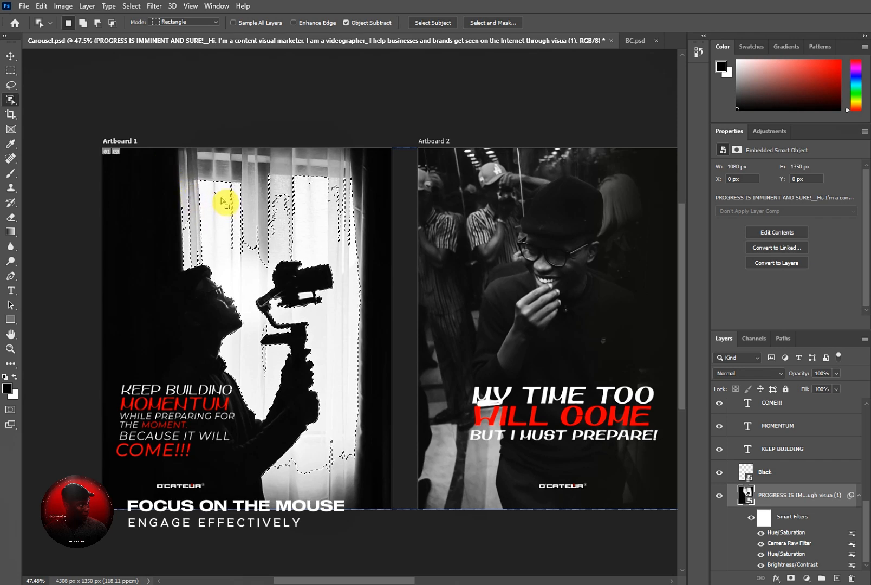
key("ctrl+d")
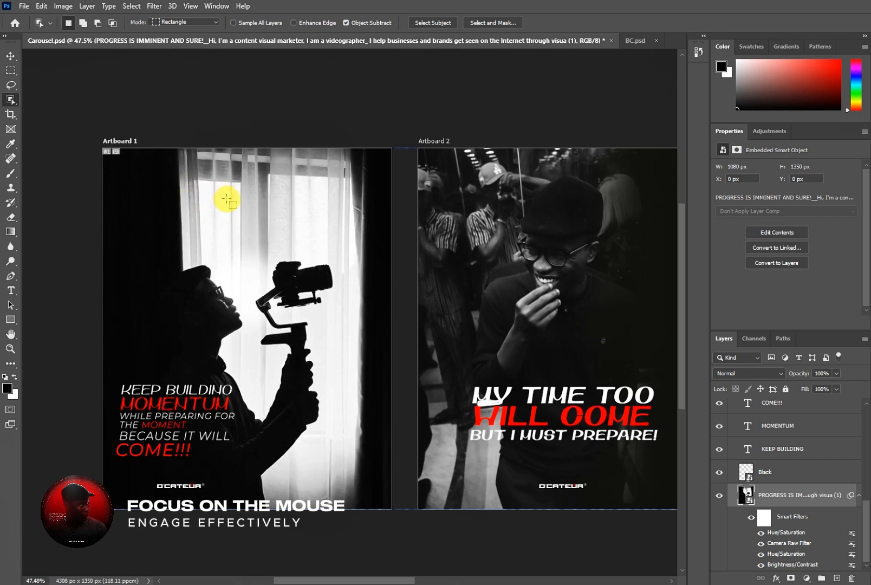
- Draw a rectangular frame about 1053 × 263 px above Artboard 1, and widen it to about 1104 px
left_click(11, 129)
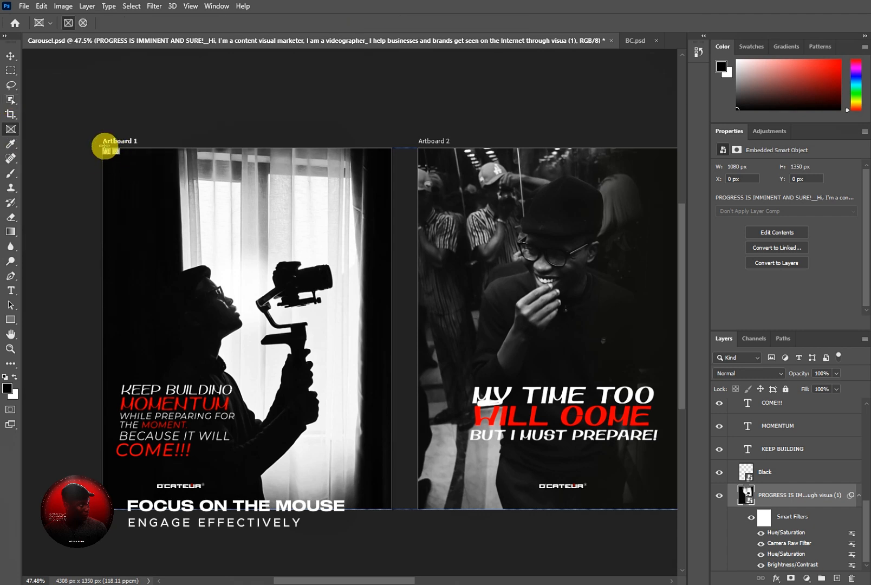
left_click_drag(109, 76, 391, 147)
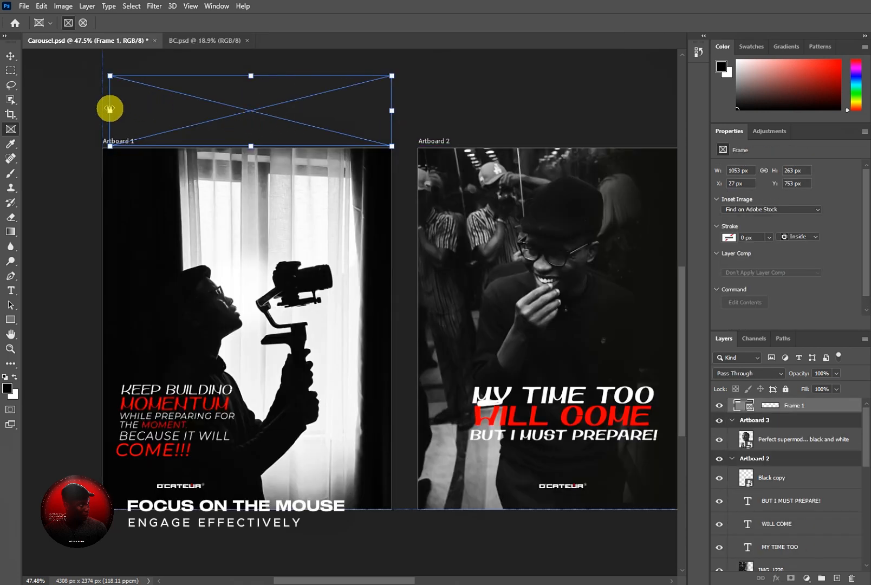
left_click_drag(110, 108, 96, 111)
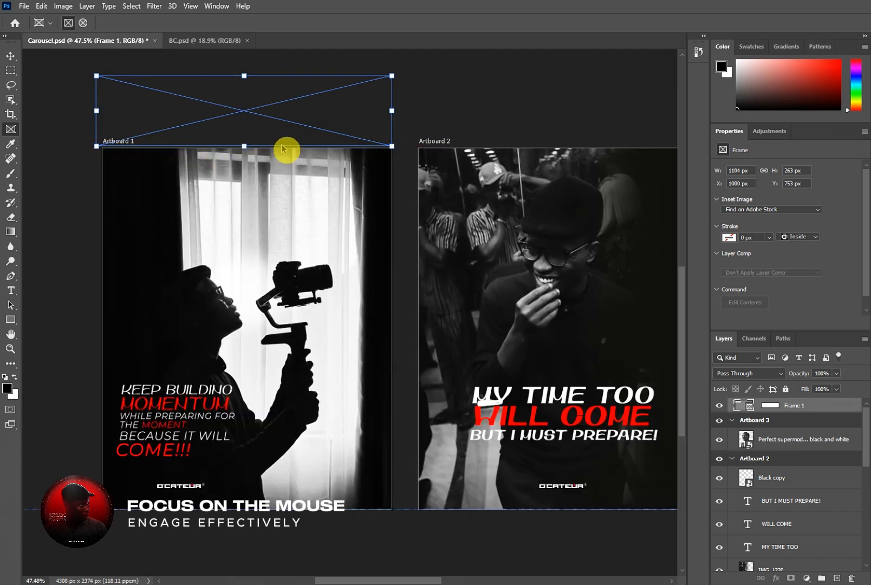
- Hide and delete the empty frame layer, and switch back to the Move tool
left_click(719, 406)
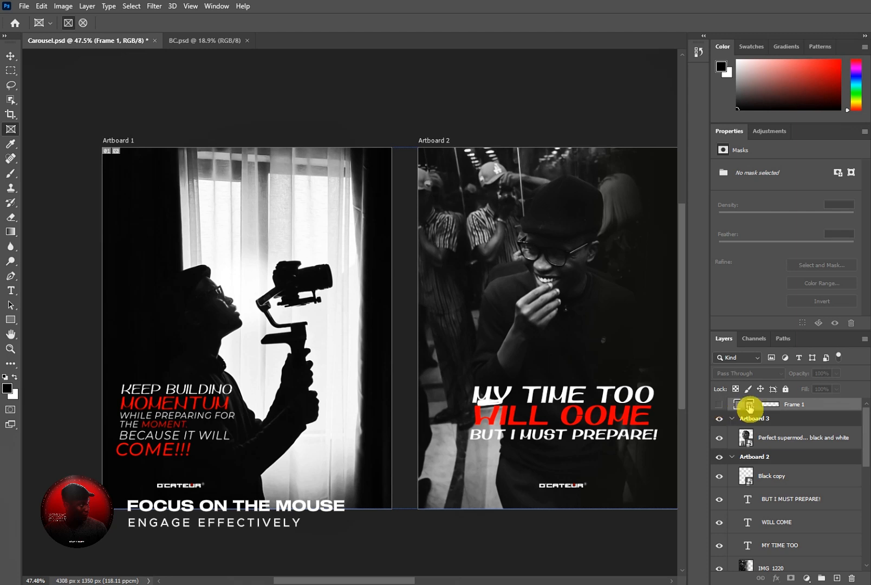
key("Delete")
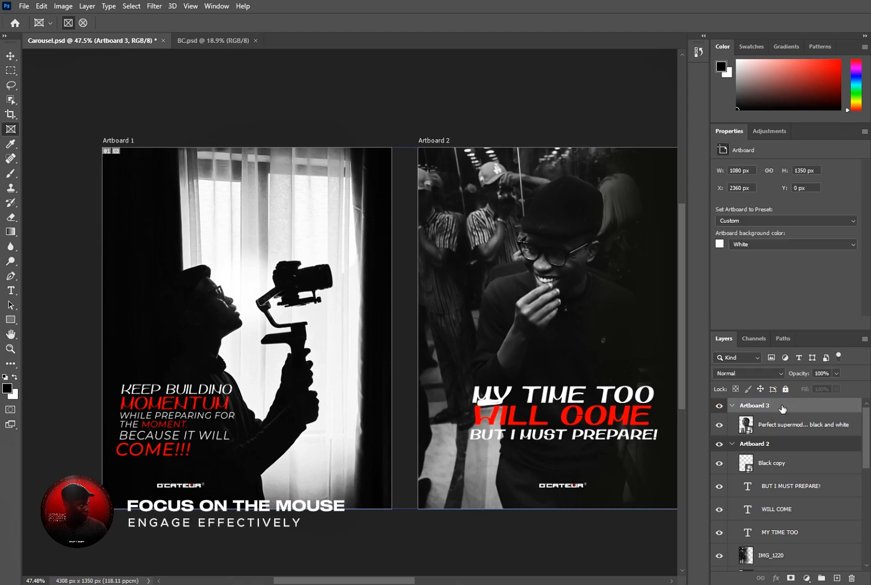
left_click(9, 59)
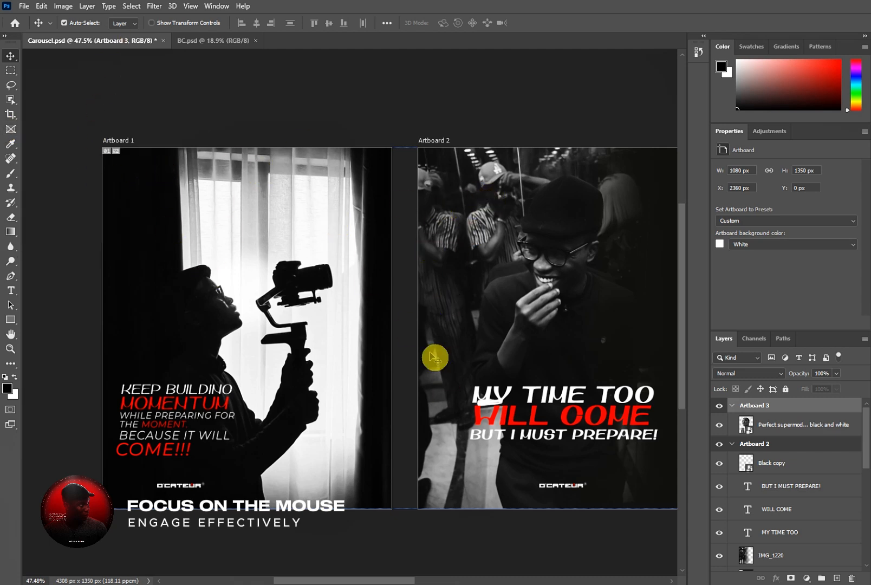
scroll(408, 504, "down", 2)
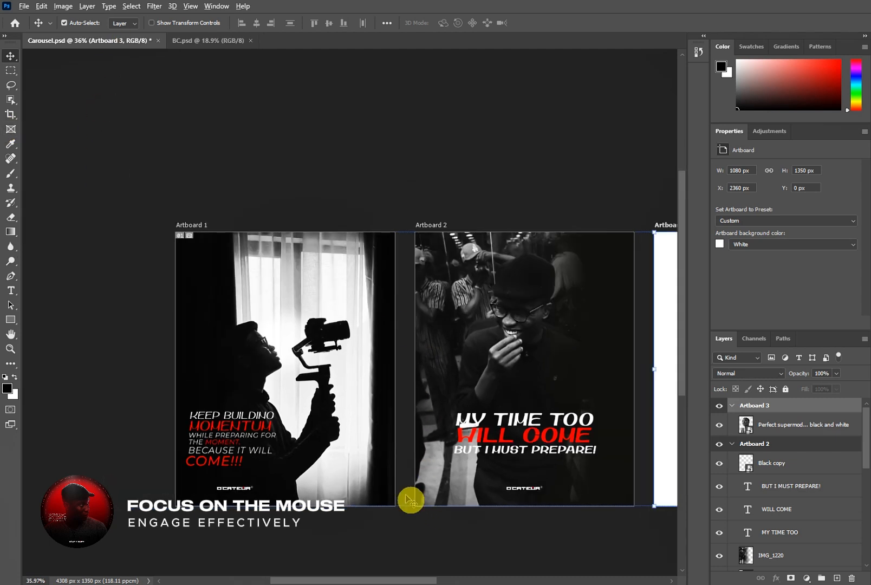
scroll(410, 501, "down", 1)
scroll(411, 499, "down", 1)
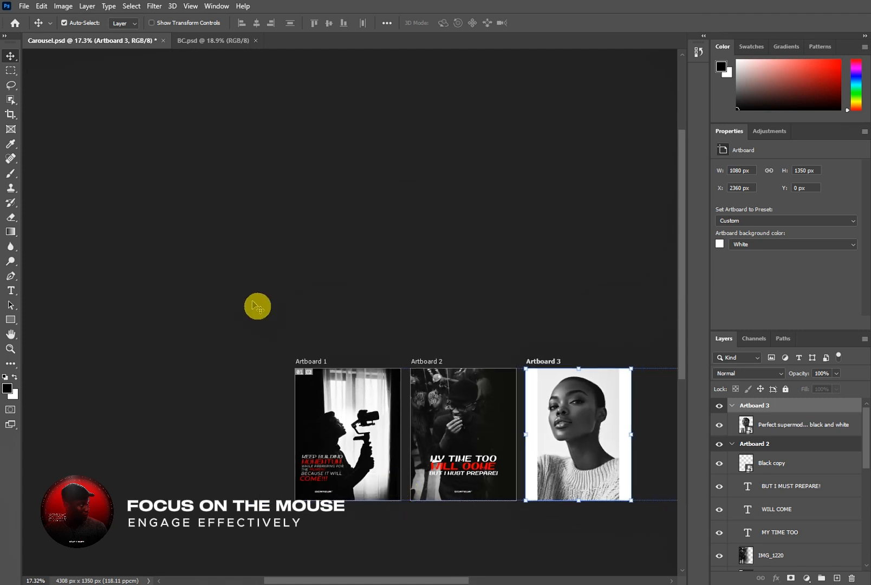
left_click(344, 254)
left_click(381, 451)
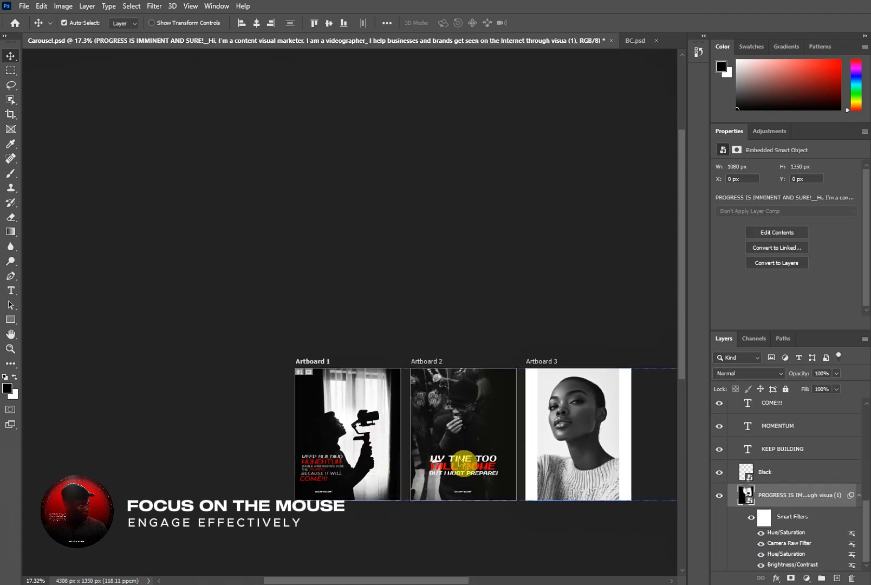
scroll(498, 463, "down", 2)
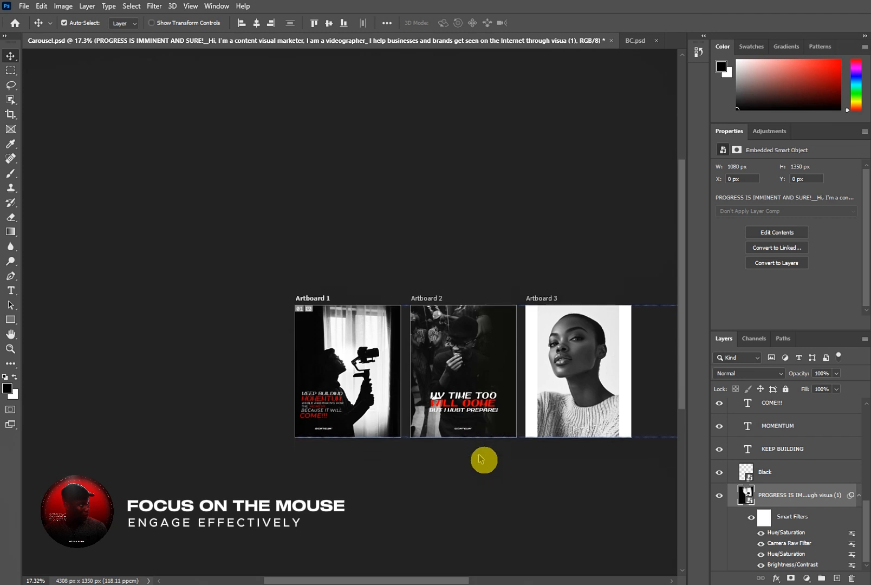
scroll(428, 425, "up", 3)
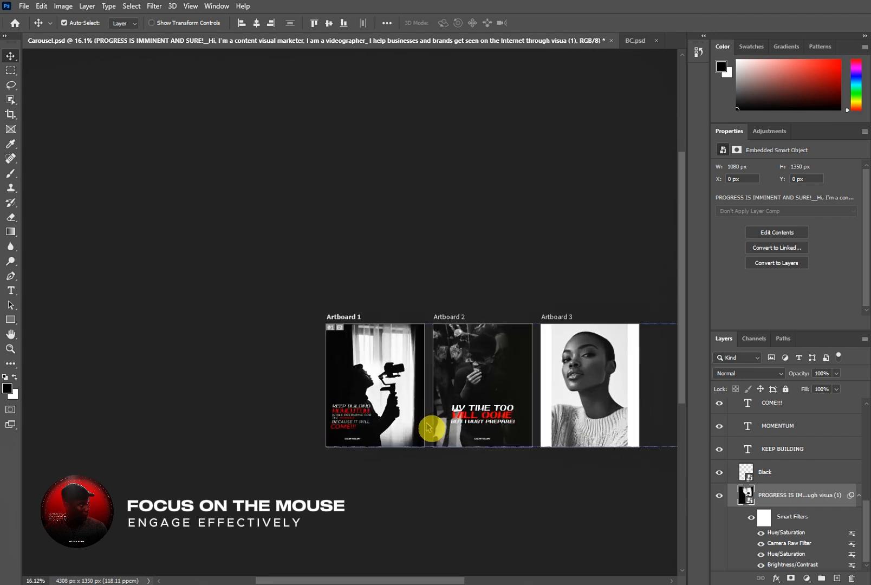
scroll(431, 417, "right", 2)
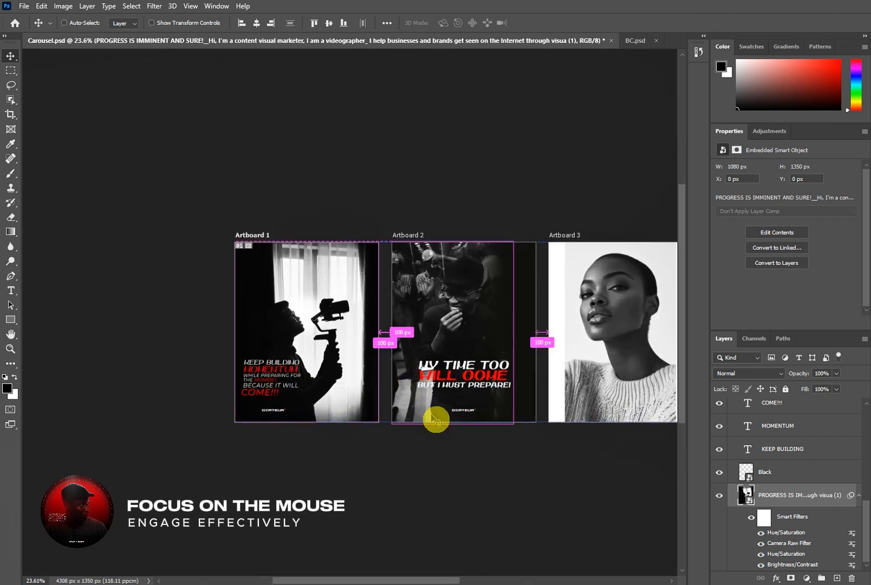
scroll(501, 483, "right", 4)
scroll(501, 484, "down", 2)
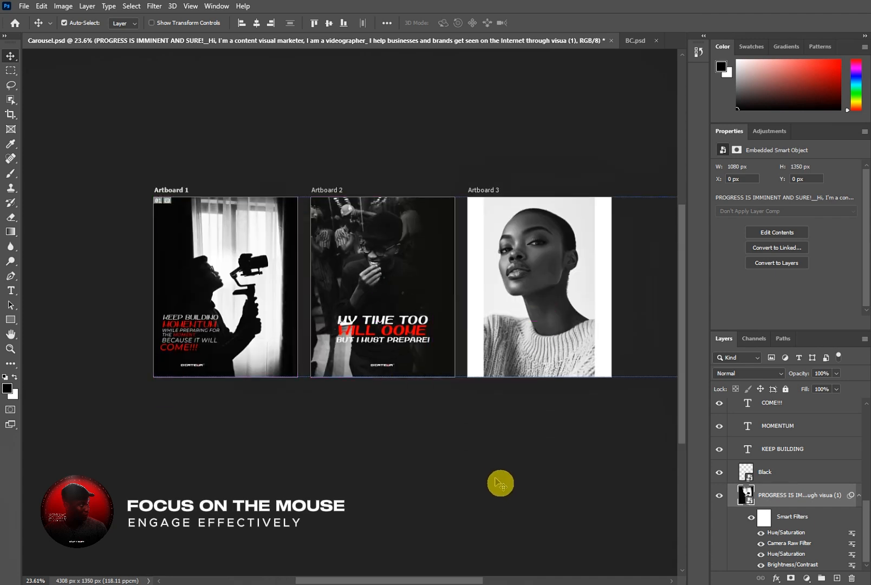
scroll(500, 483, "right", 3)
scroll(499, 484, "right", 3)
left_click(544, 346)
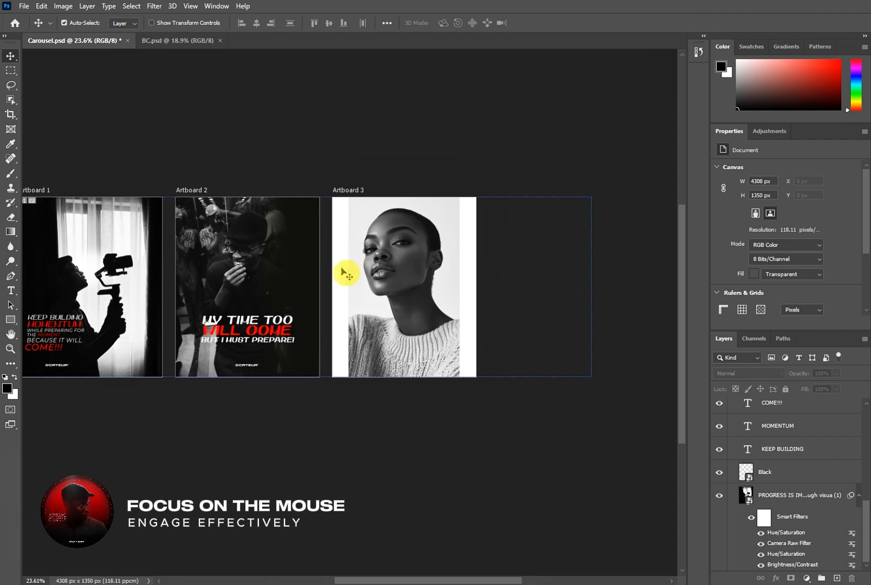
scroll(339, 277, "left", 7)
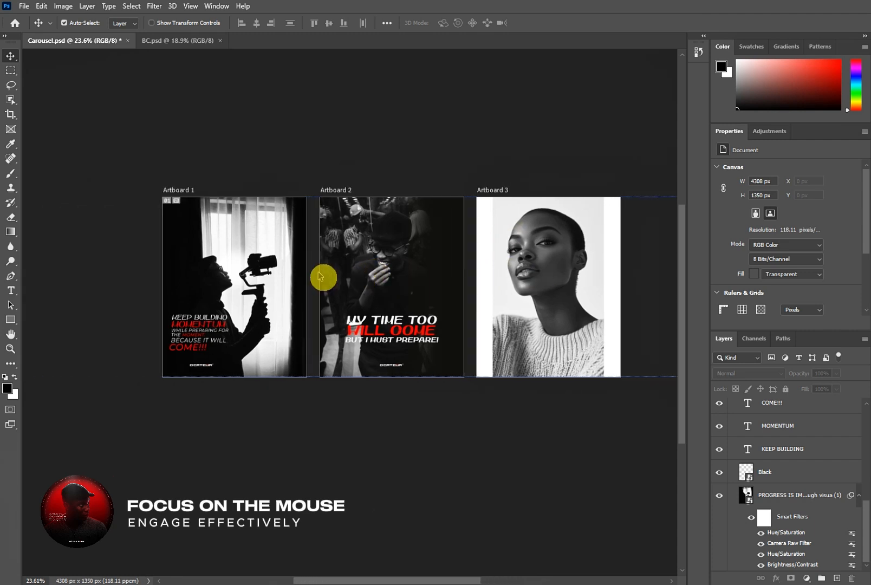
scroll(321, 278, "up", 2)
scroll(323, 276, "up", 2)
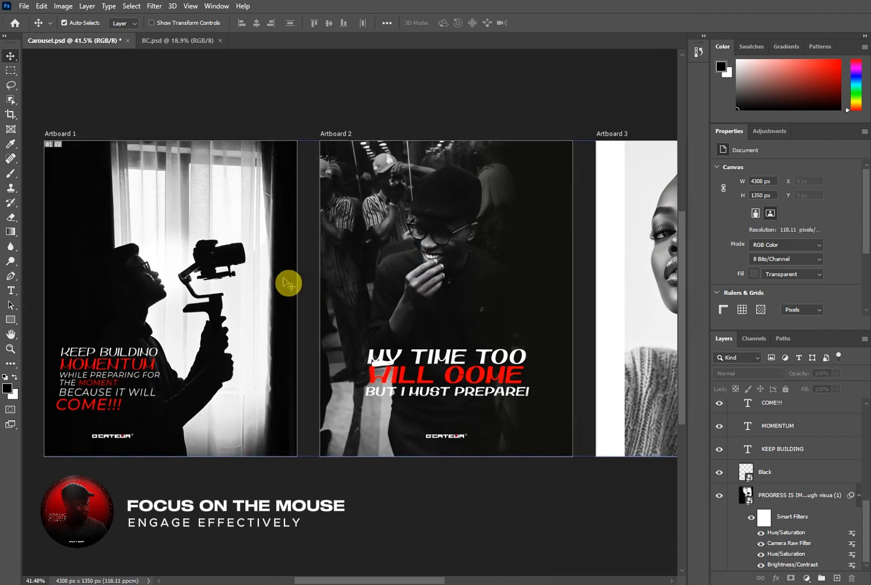
- Activate the Eyedropper tool, view the other tools in its group, and return to the Move tool
left_click(14, 146)
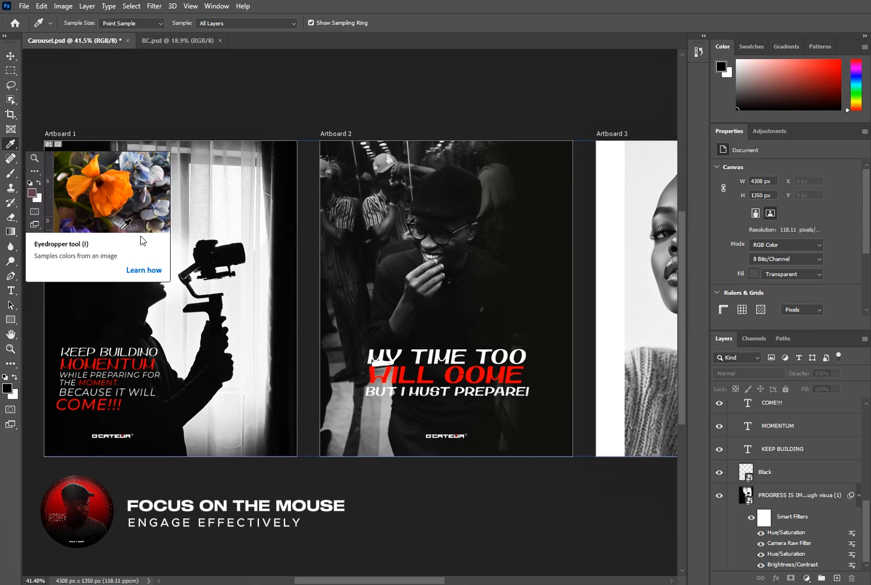
right_click(10, 144)
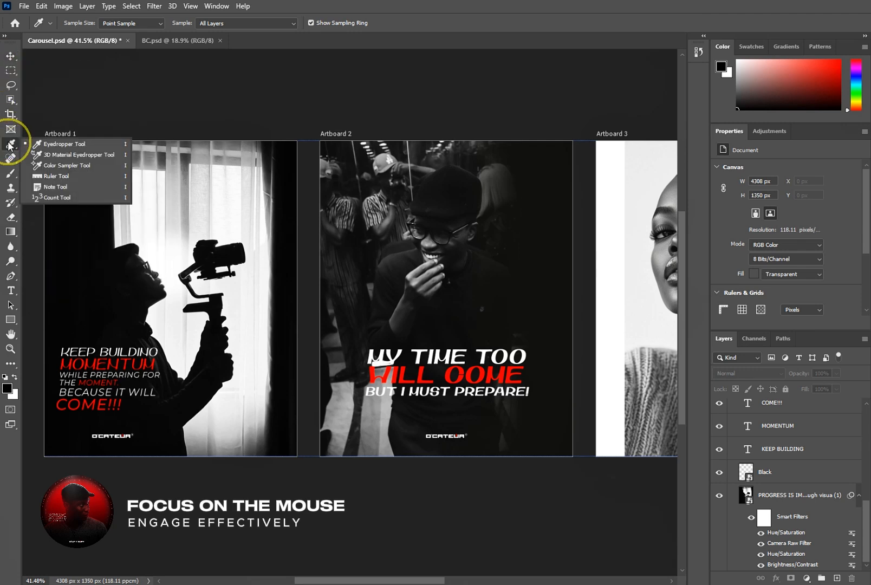
left_click(10, 56)
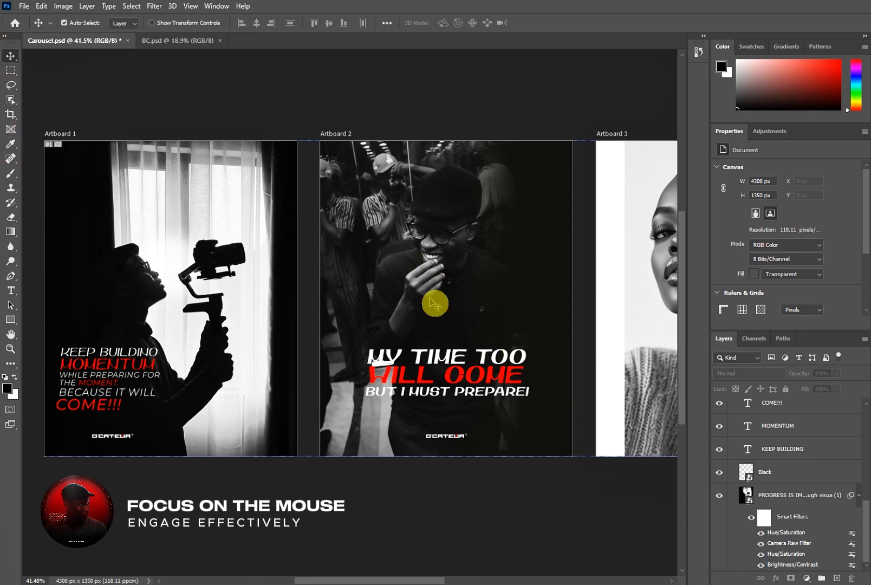
- Recolor Artboard 2's MY TIME TOO text with the Eyedropper, trying 121212 and ab0404 from Artboard 1 and applying ffffff sampled from its window
left_click(448, 366)
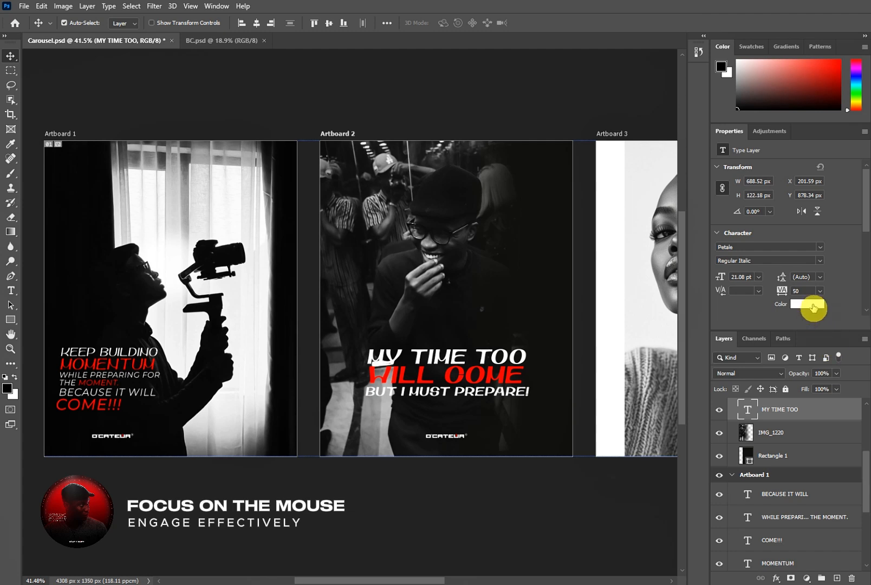
left_click(811, 302)
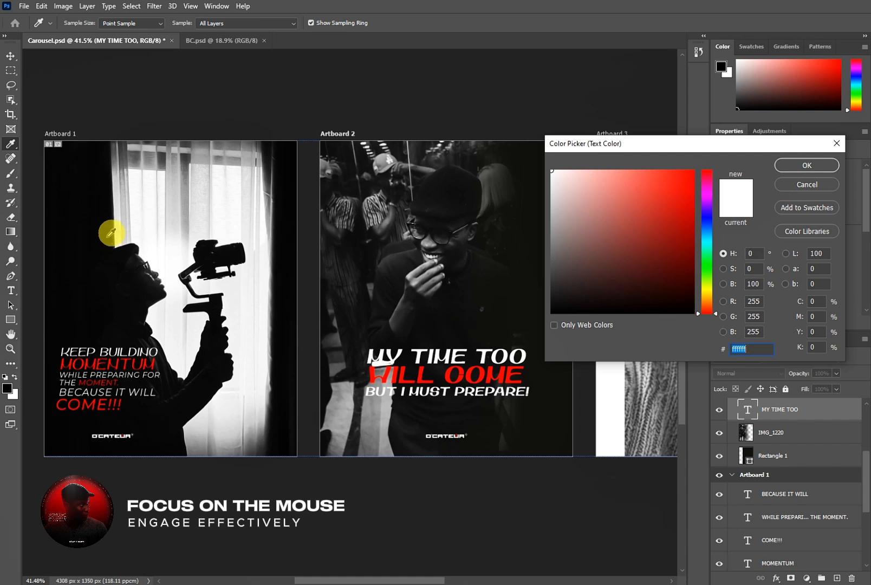
left_click(9, 145)
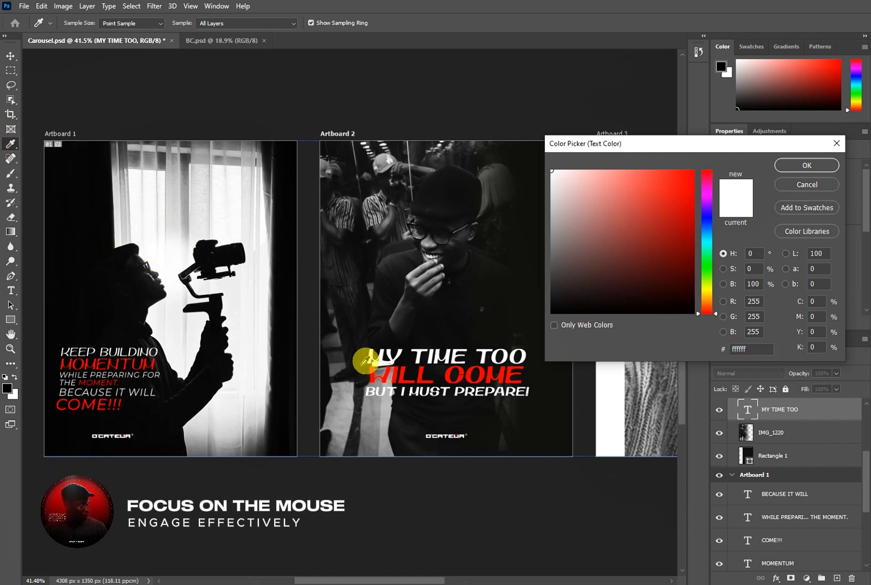
left_click(145, 277)
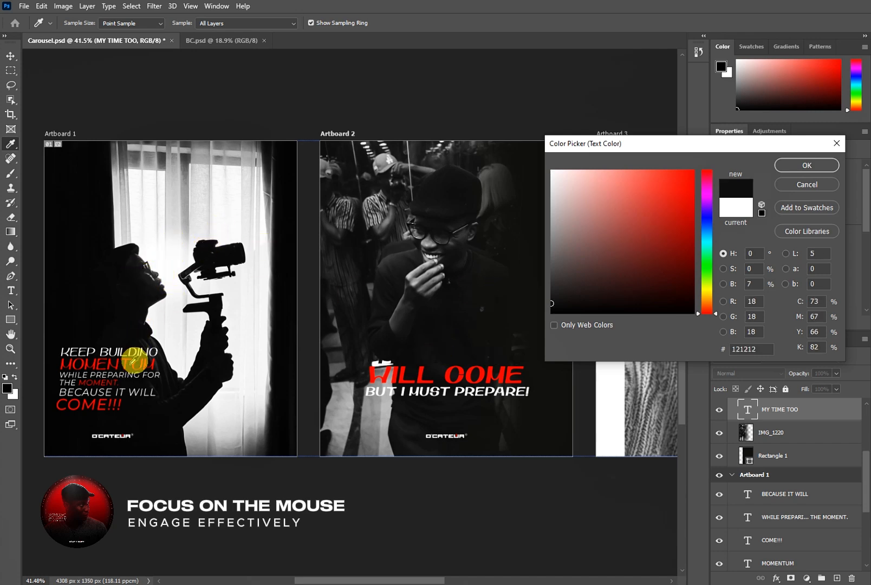
left_click(133, 361)
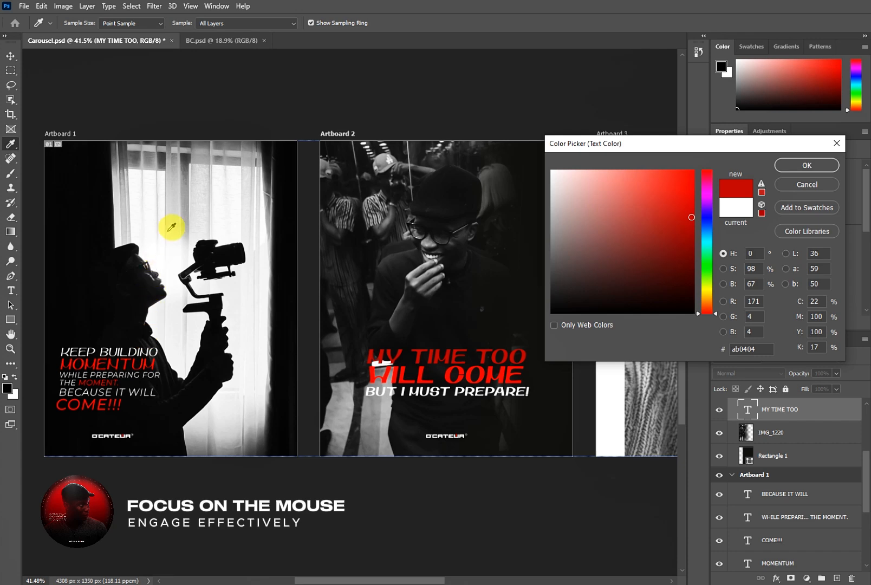
left_click(153, 245)
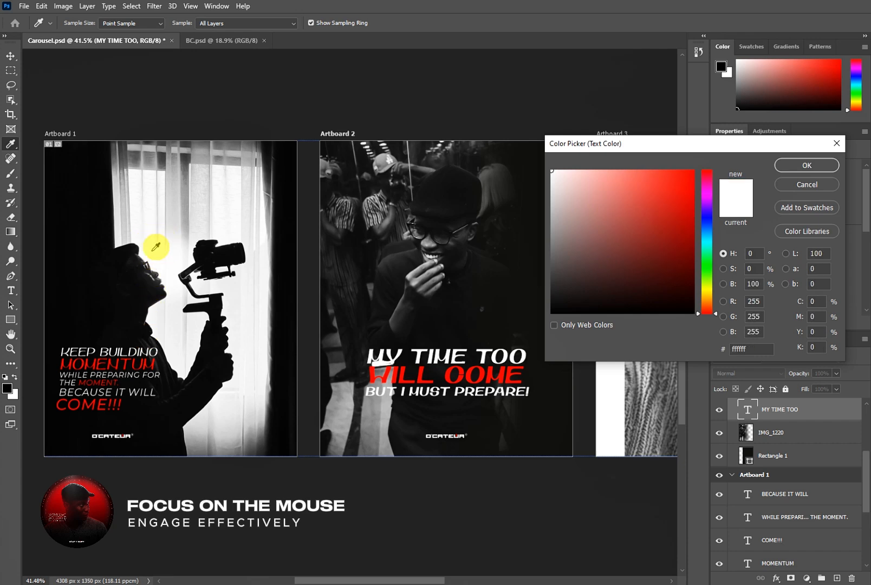
left_click(807, 165)
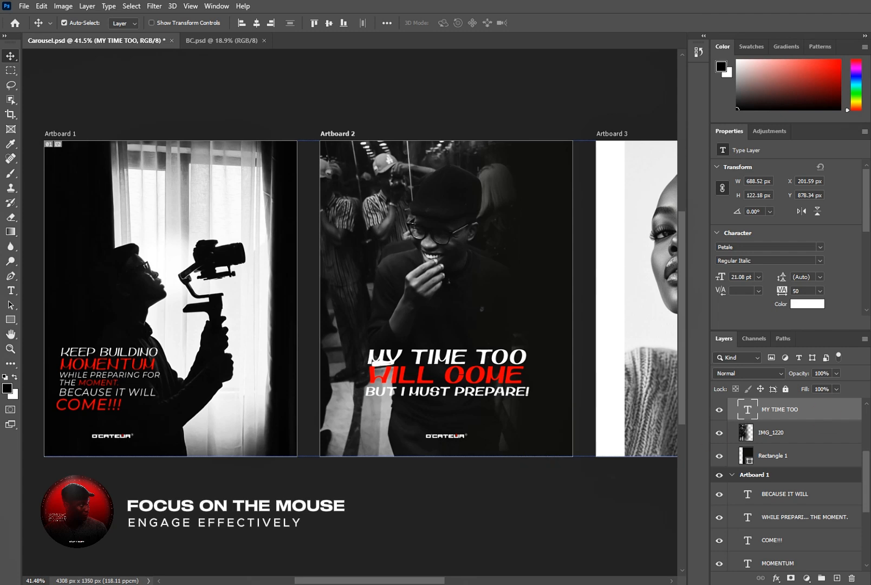
- Activate the Spot Healing Brush, and switch to the Brush Tool after viewing the other brush tools in its group
scroll(439, 503, "down", 3)
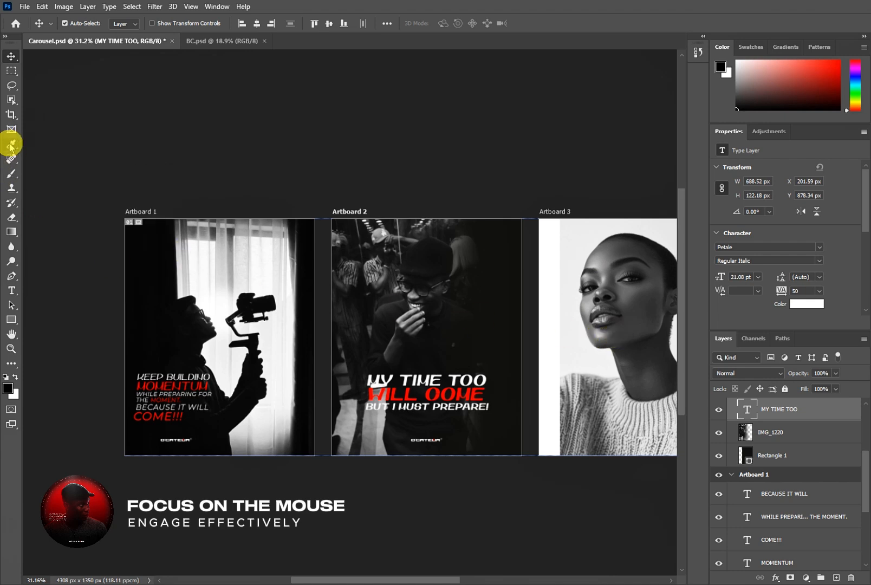
left_click(12, 158)
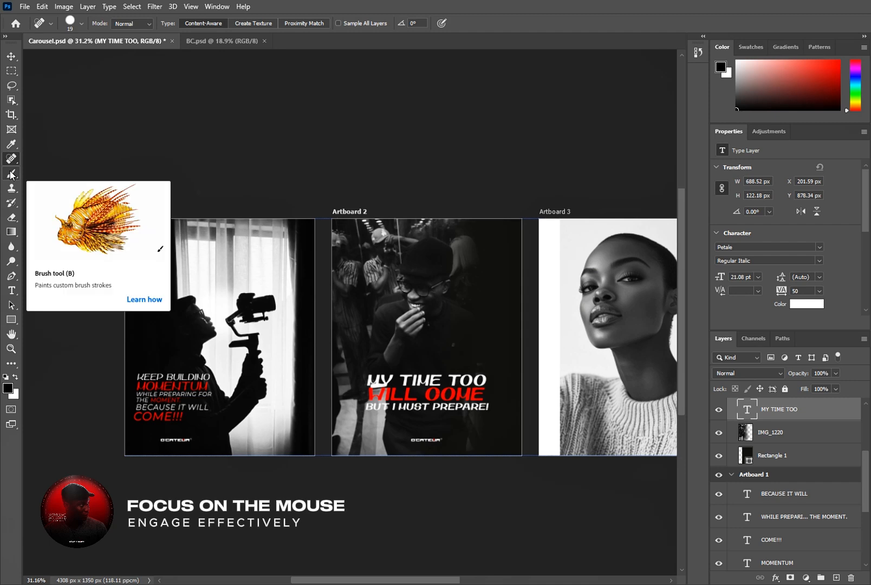
left_click_drag(11, 174, 42, 174)
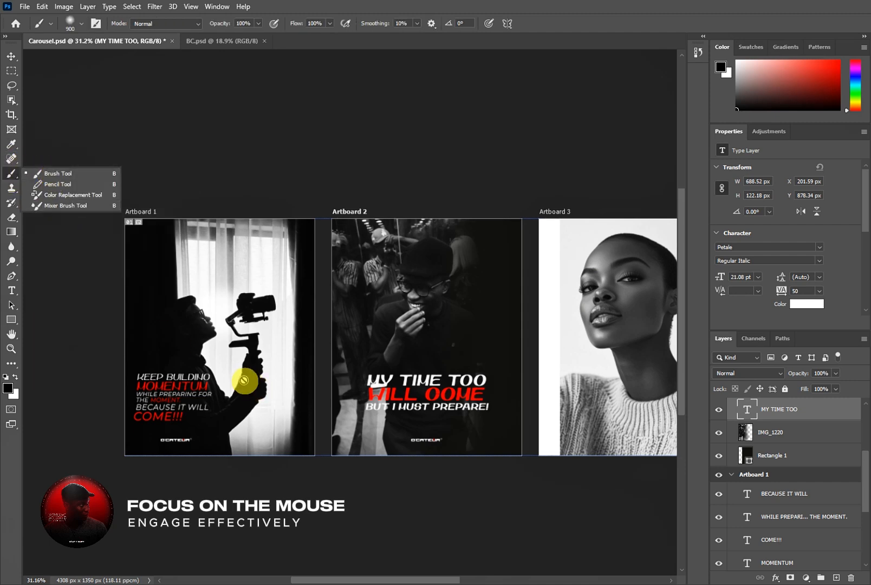
scroll(244, 367, "up", 2)
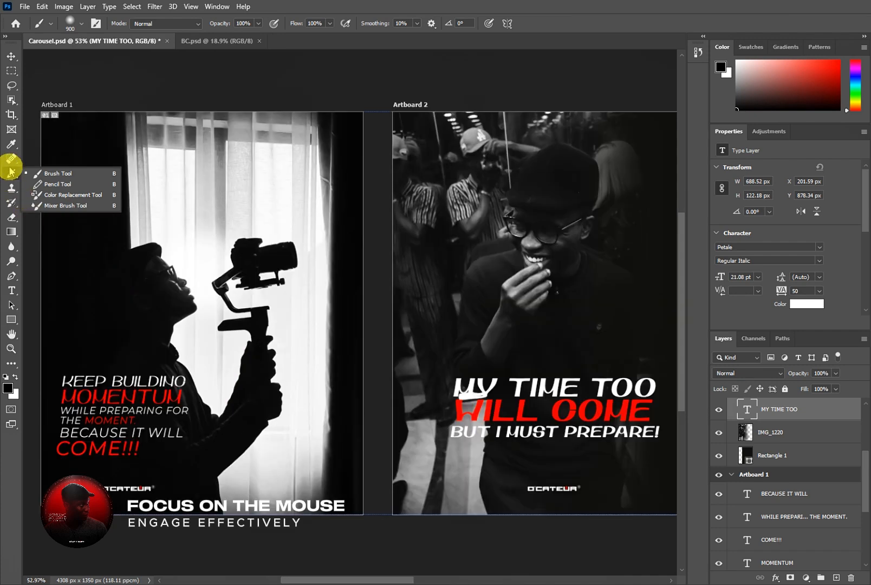
left_click(49, 172)
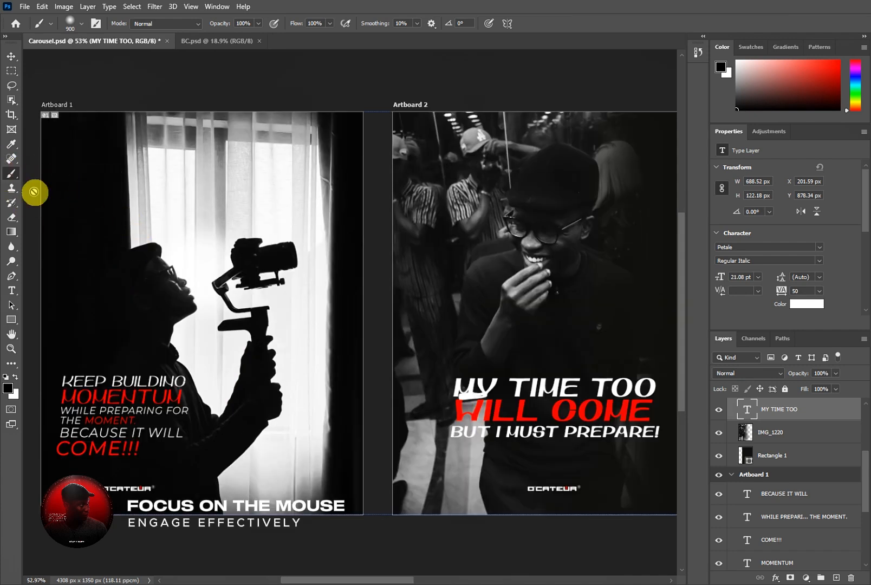
- Return to the Move tool and make the IMG_1220 photo layer on Artboard 2 active
left_click(9, 56)
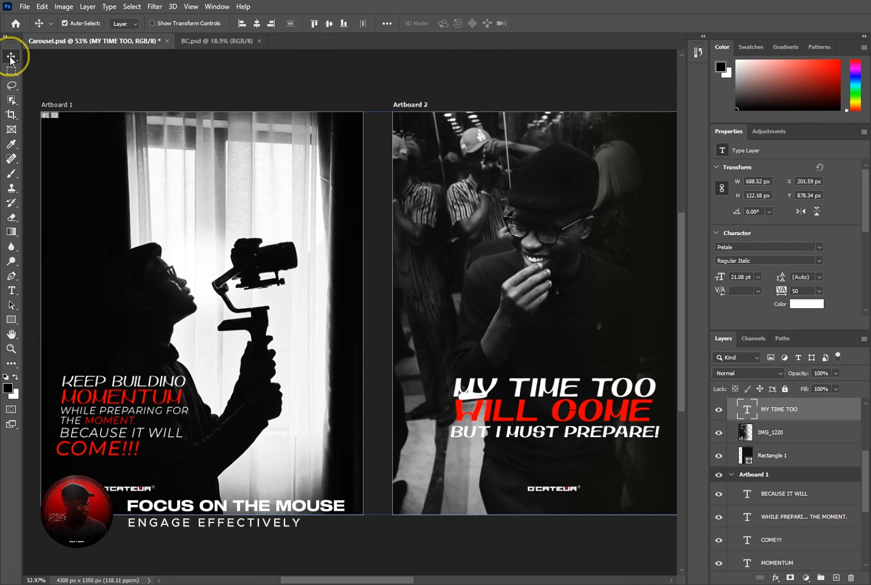
left_click(182, 307)
left_click(540, 239)
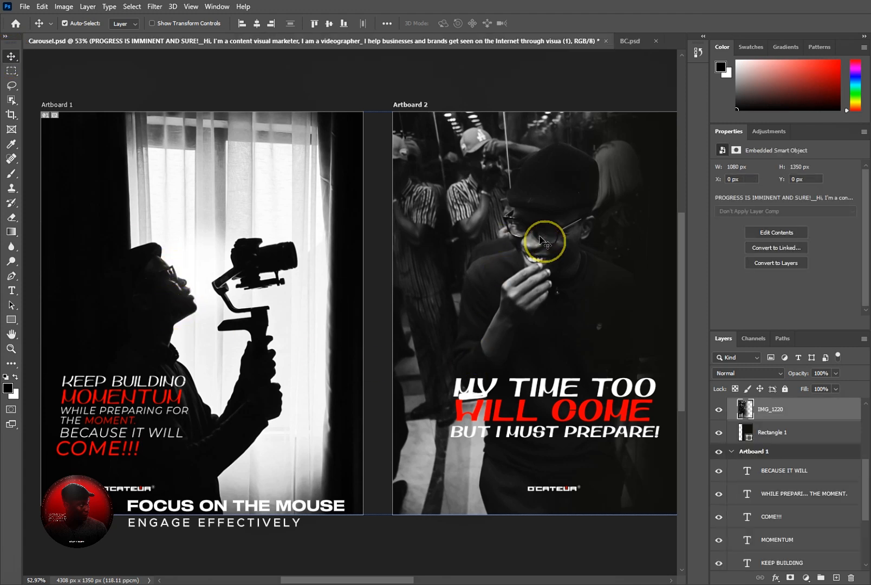
scroll(541, 246, "down", 2)
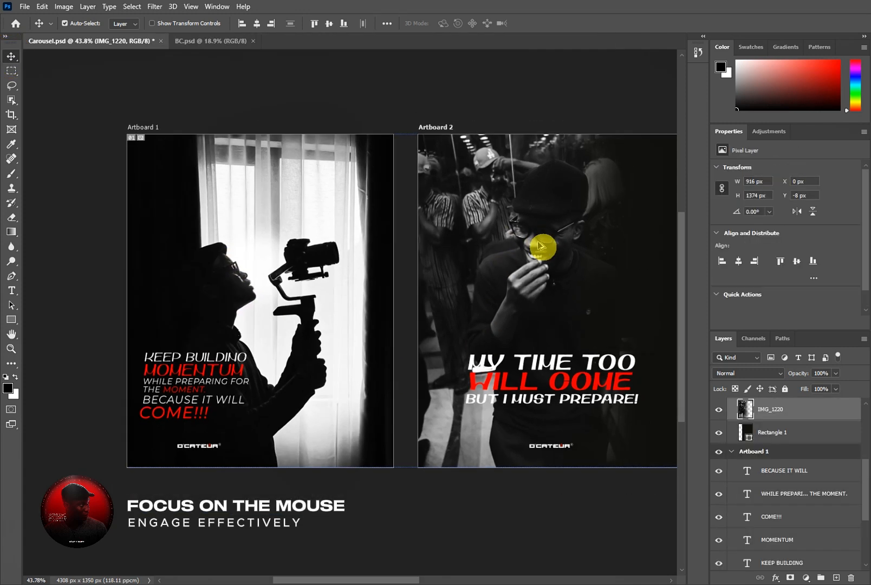
key("ctrl")
scroll(540, 250, "right", 2)
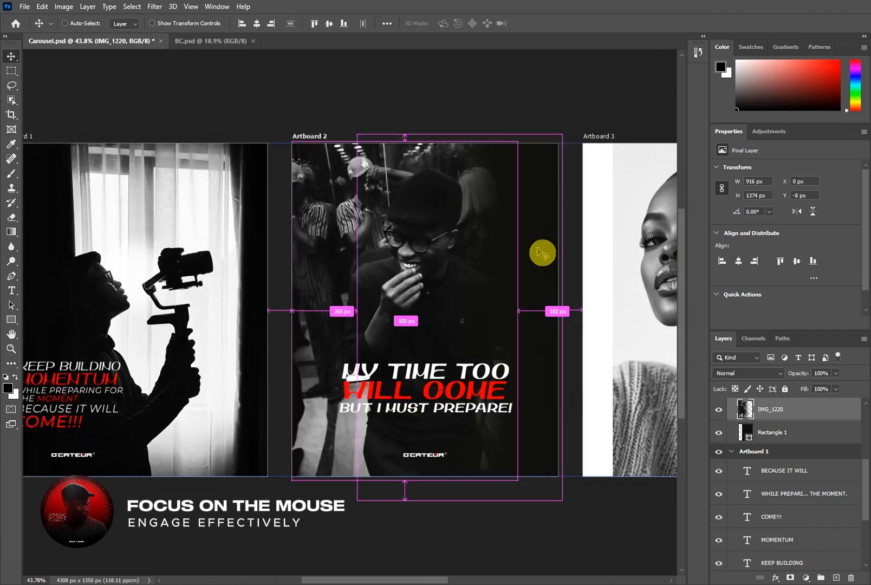
scroll(541, 255, "up", 1)
scroll(488, 286, "up", 2)
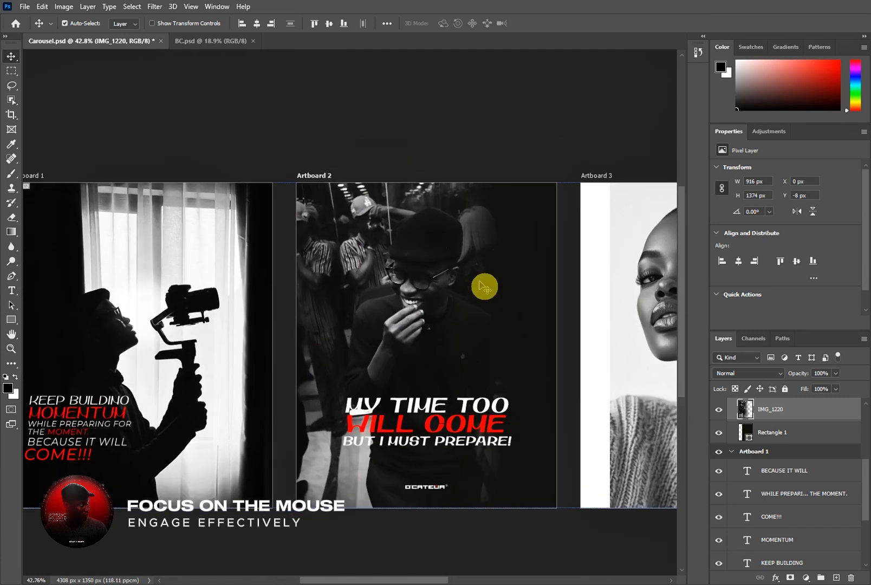
scroll(459, 270, "up", 2)
scroll(458, 260, "down", 2)
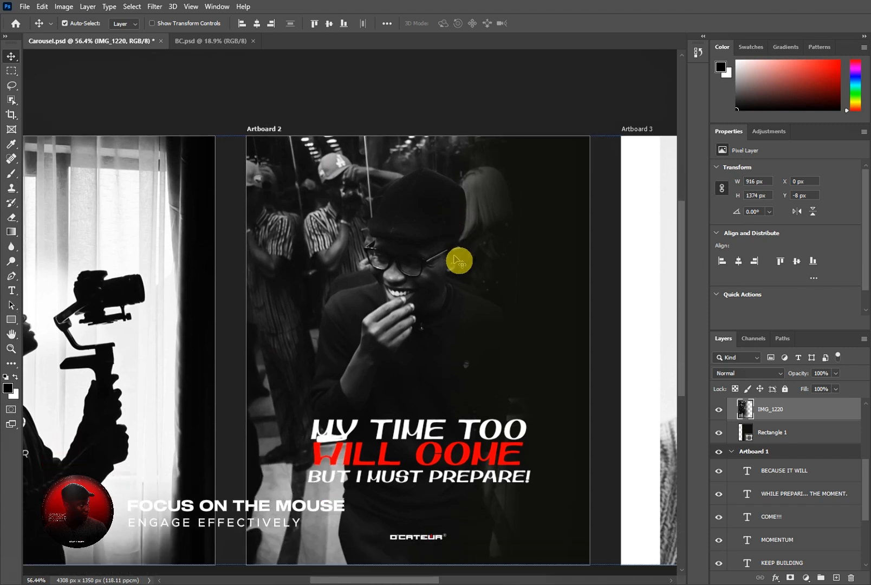
scroll(444, 233, "down", 1)
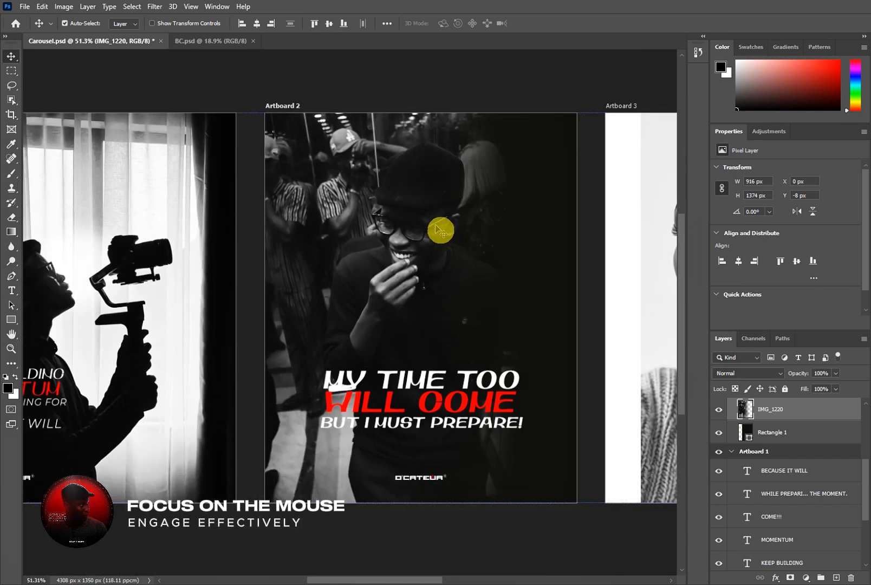
- Switch to the Brush tool and review its blending modes, keeping Normal
left_click(8, 175)
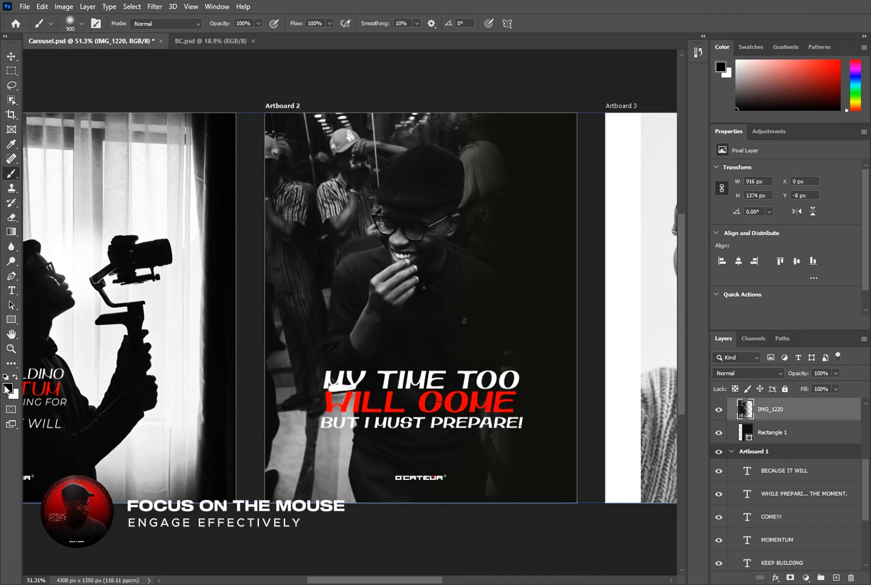
left_click(180, 26)
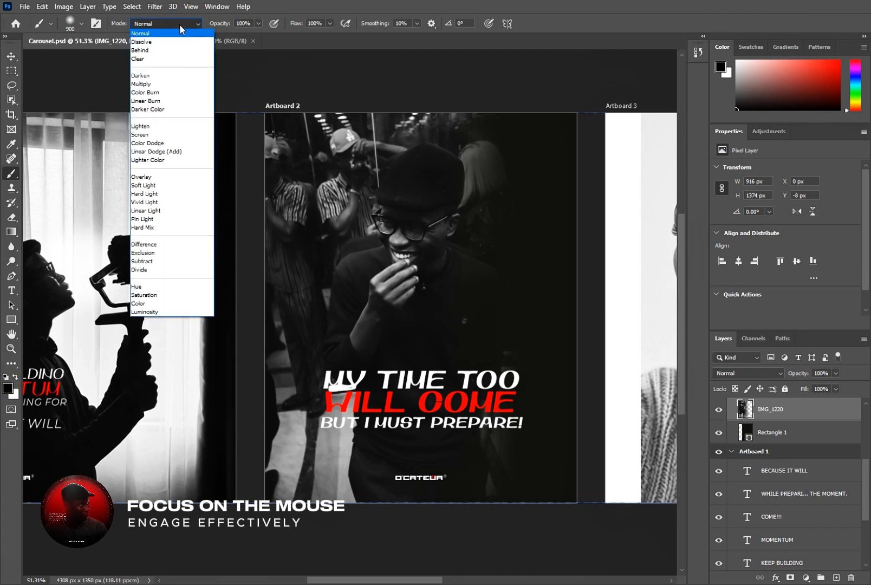
left_click(180, 27)
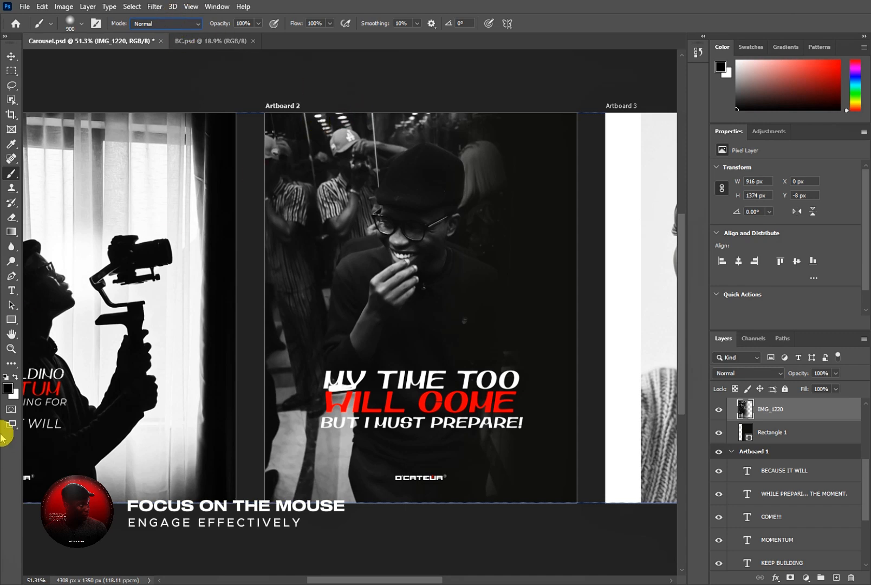
- Test single brush dabs on the IMG_1220 photo in Normal and Clear blending modes, undoing each dab and keeping Clear
left_click(300, 146)
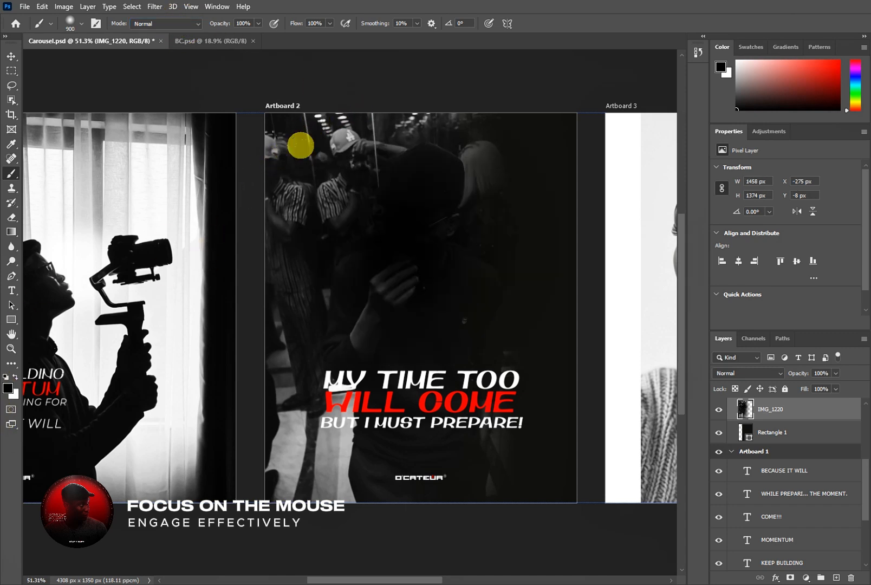
key("ctrl+z")
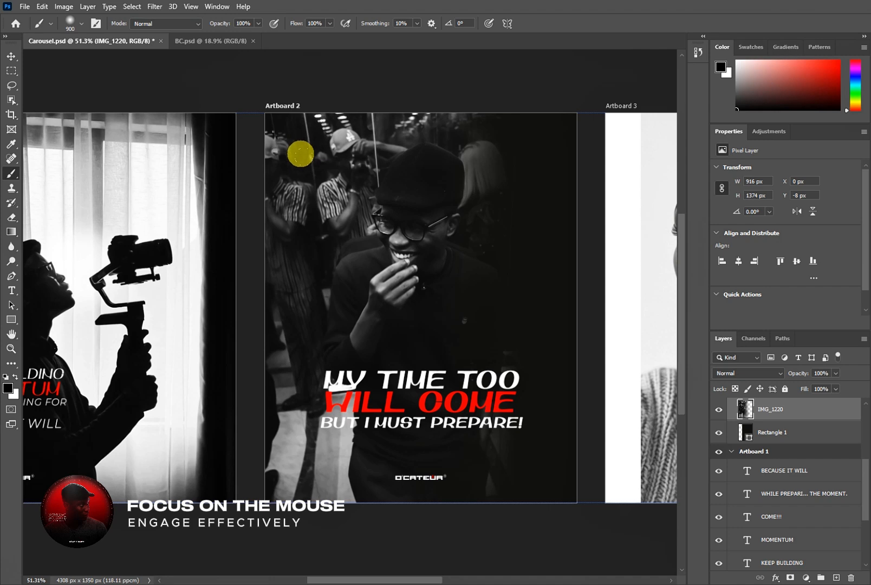
left_click(150, 23)
left_click(149, 57)
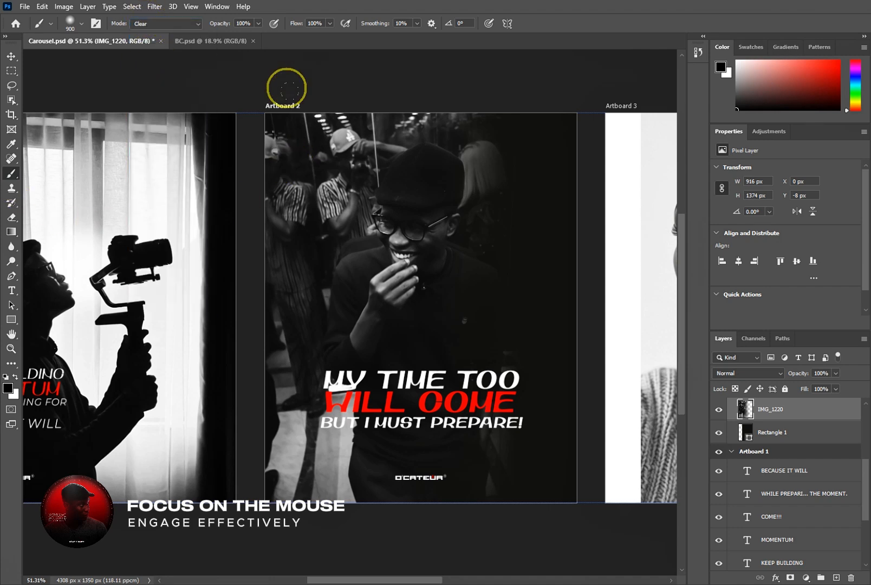
left_click(287, 90)
key("ctrl+z")
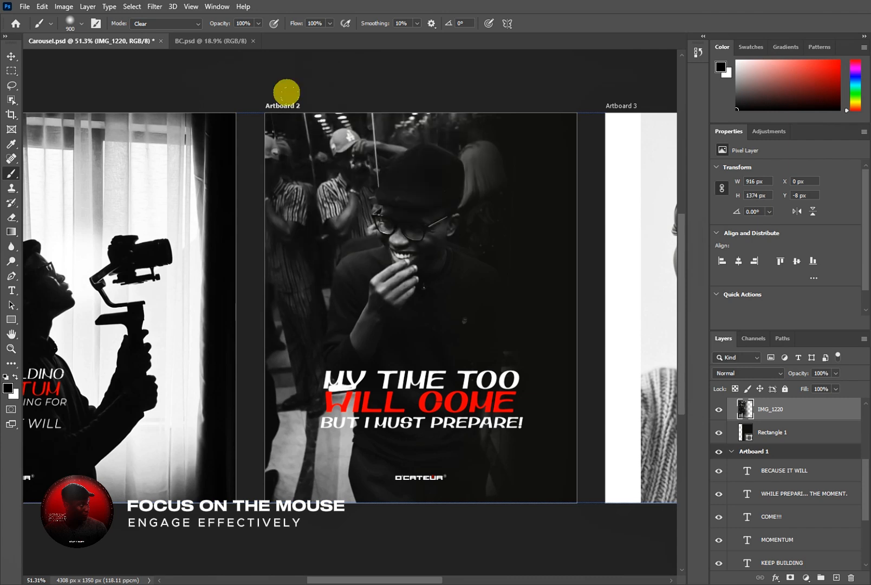
left_click(283, 93)
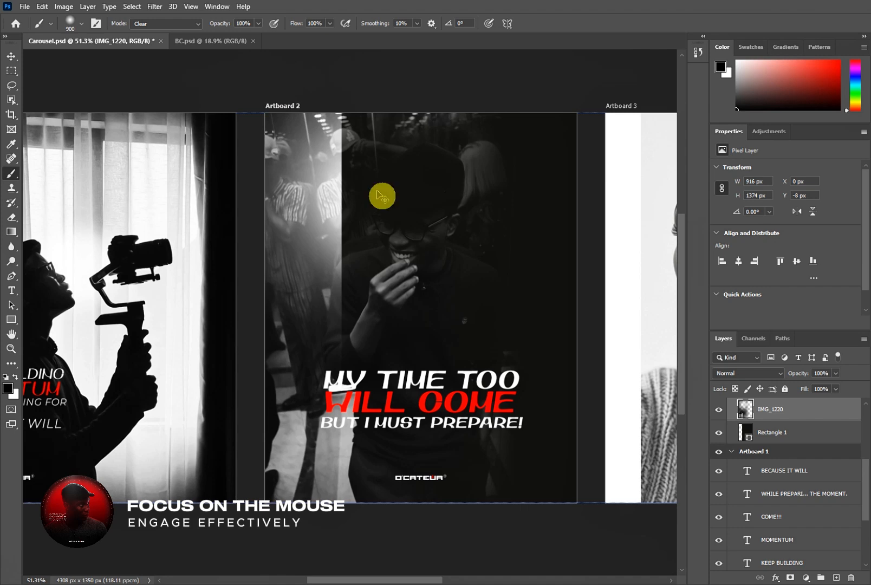
key("ctrl+z")
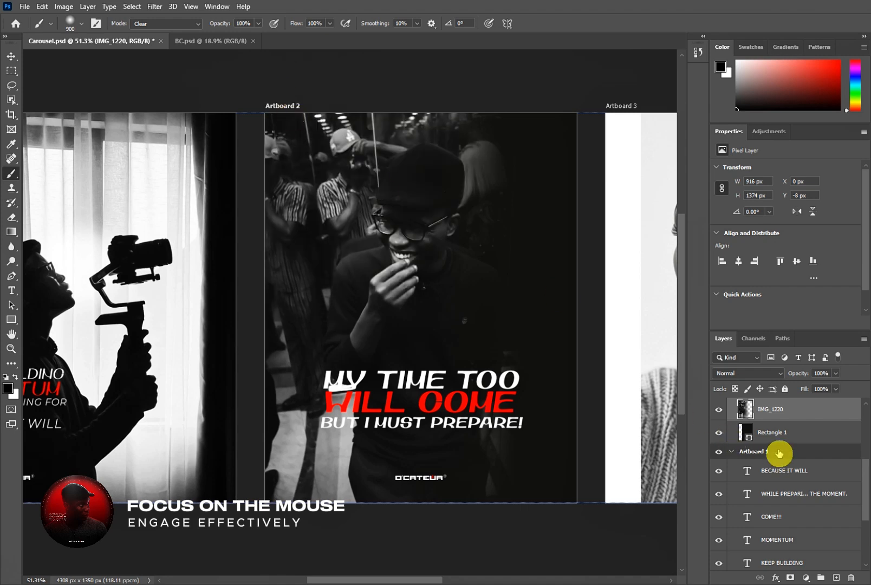
- Hide and restore the IMG_1220 and Rectangle 1 layers one at a time to see what each contributes to Artboard 2
left_click(718, 410)
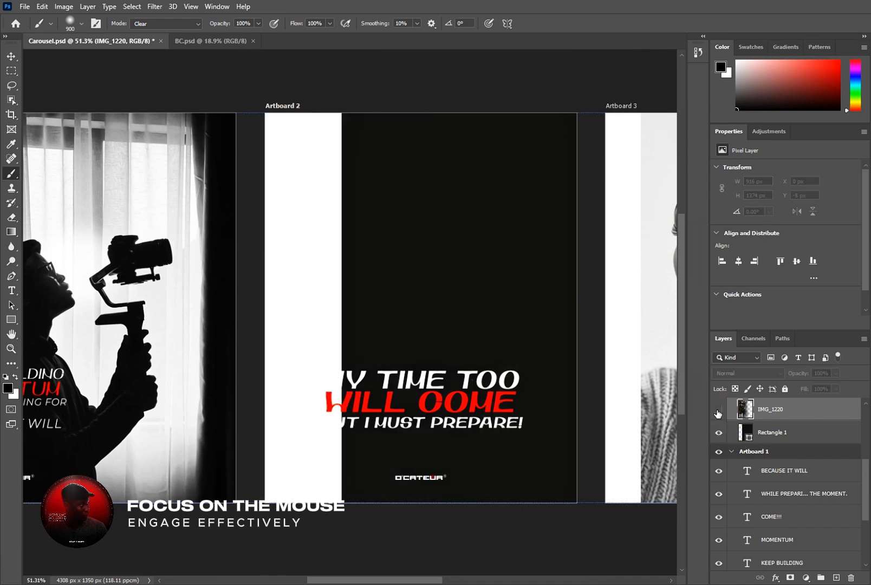
left_click(718, 410)
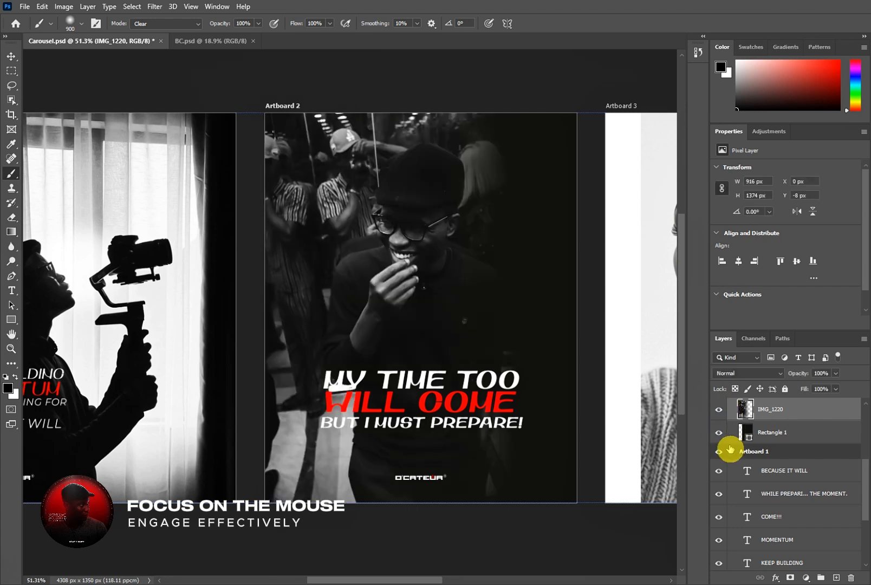
left_click(718, 432)
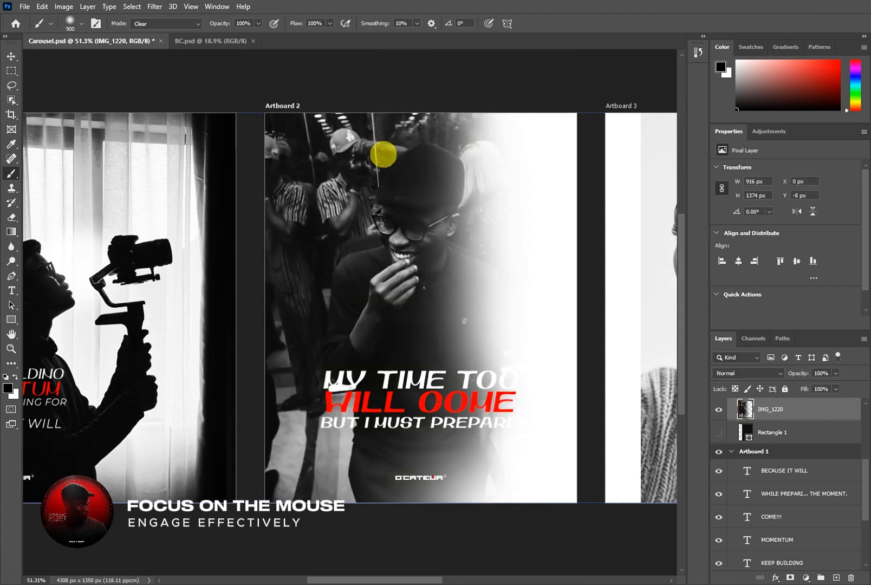
left_click(719, 433)
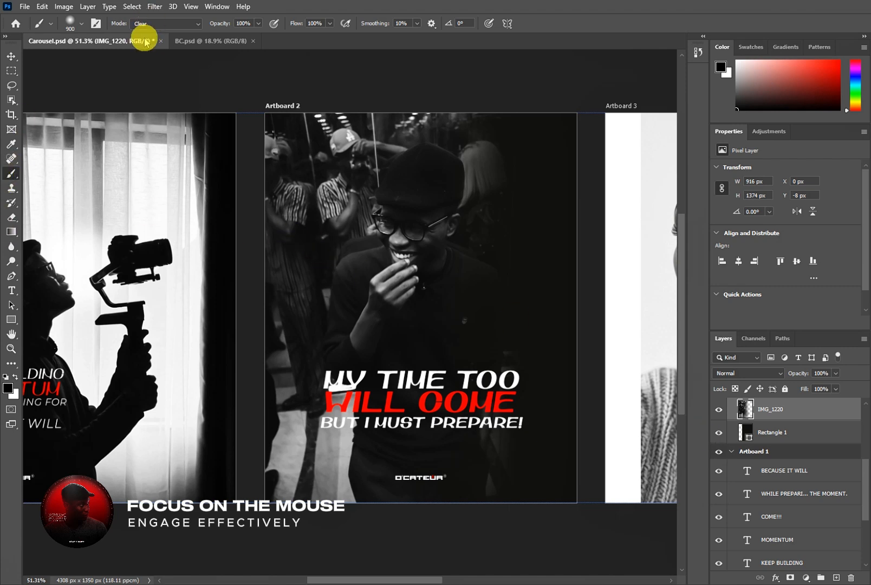
- Review the other tools in the brush group, switch to the Pencil Tool and try it on the IMG_1220 photo
right_click(8, 174)
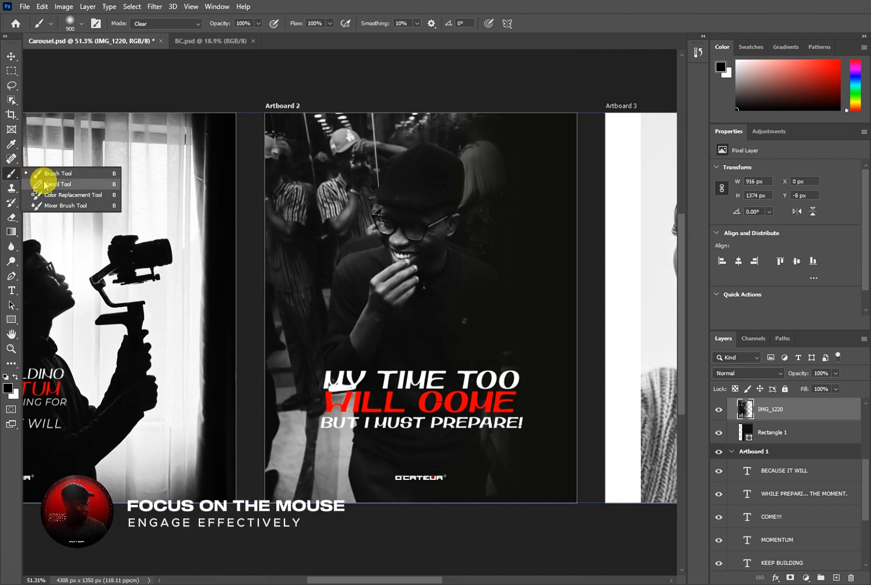
left_click(49, 194)
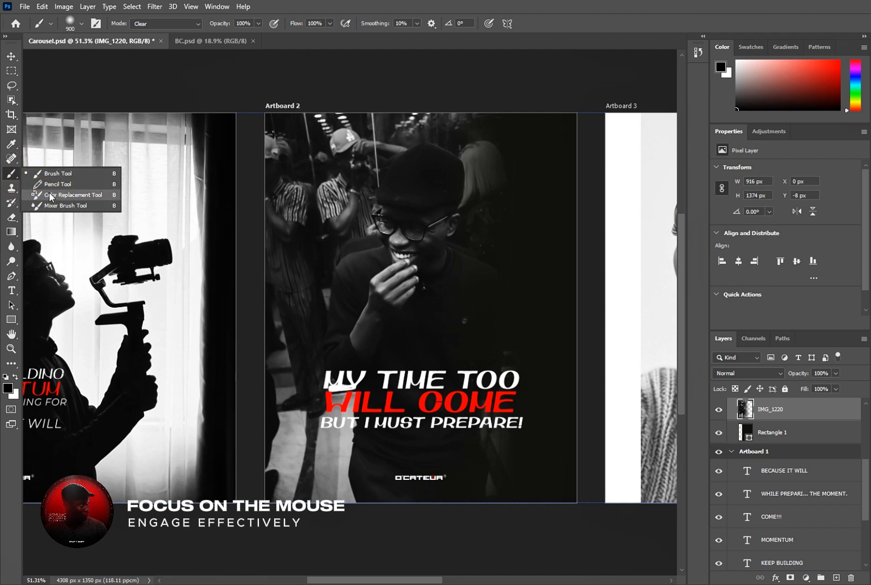
left_click(52, 207)
left_click(56, 204)
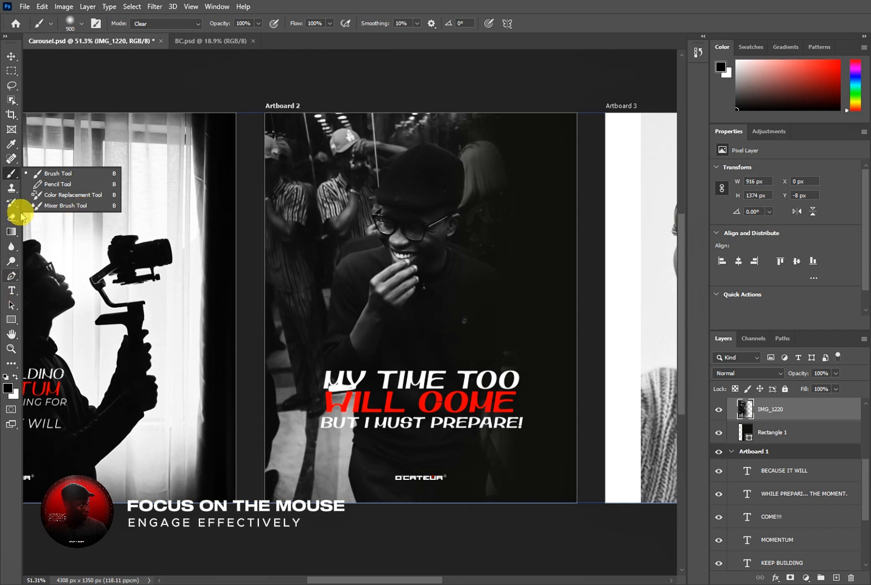
left_click(63, 185)
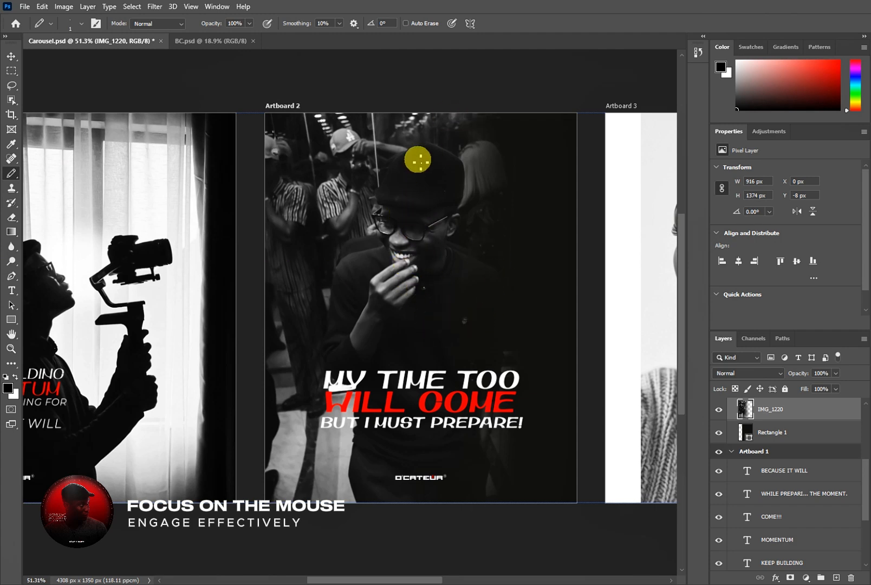
left_click(449, 231)
left_click(415, 264)
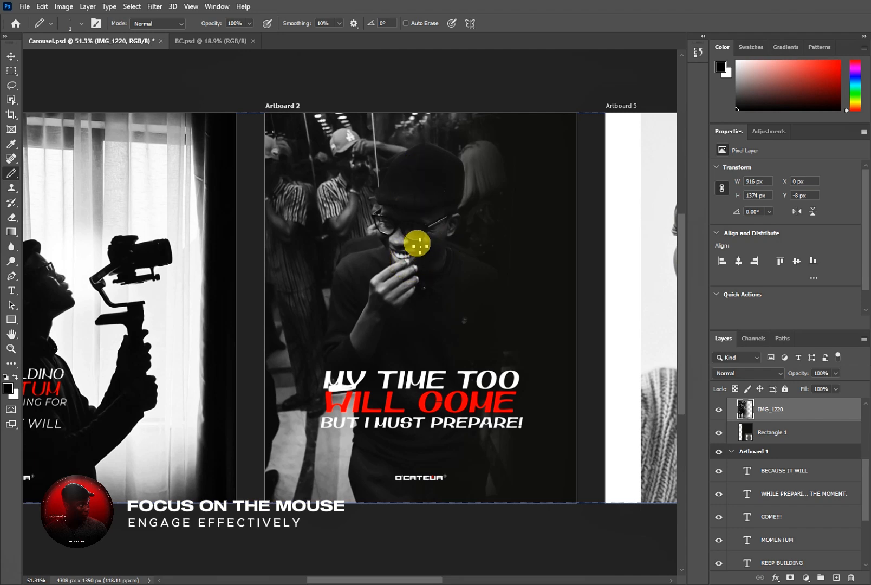
- Activate the Clone Stamp Tool and try stamping over the shirt emblem without a source point, dismissing each alert
left_click(11, 190)
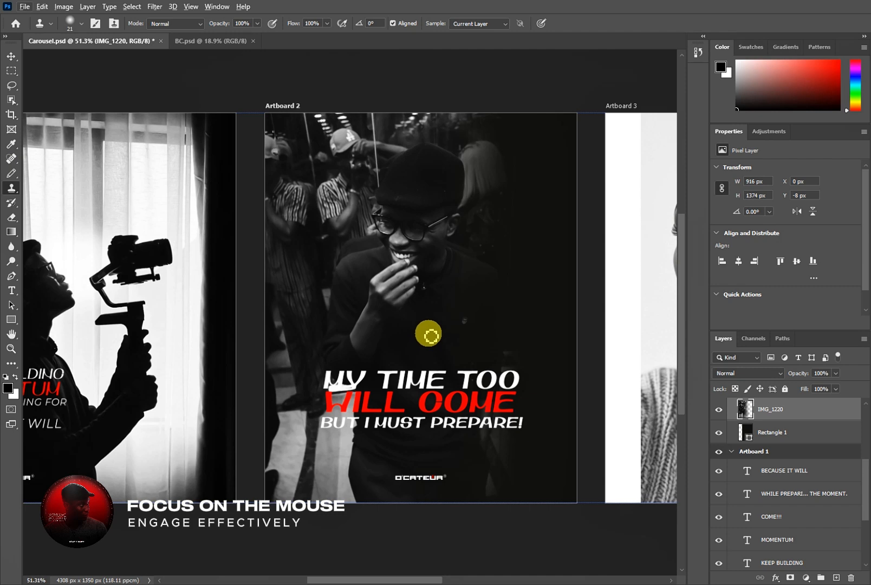
scroll(428, 334, "up", 3)
scroll(504, 340, "up", 2)
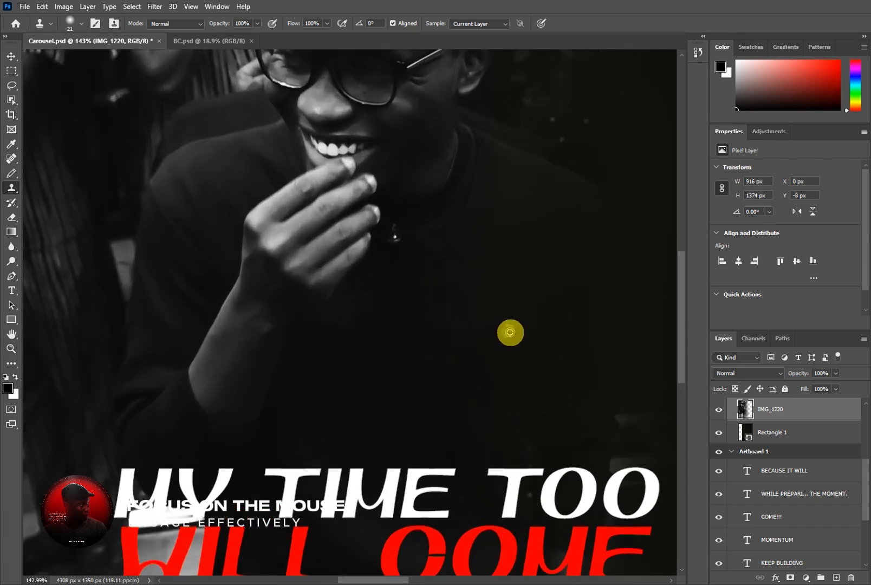
scroll(510, 332, "up", 1)
left_click(508, 328)
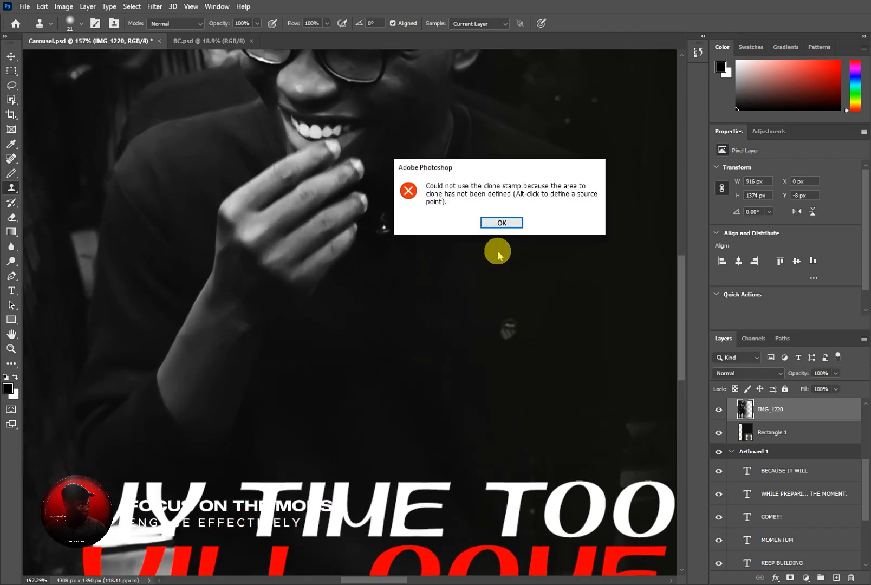
left_click(496, 222)
left_click(515, 333)
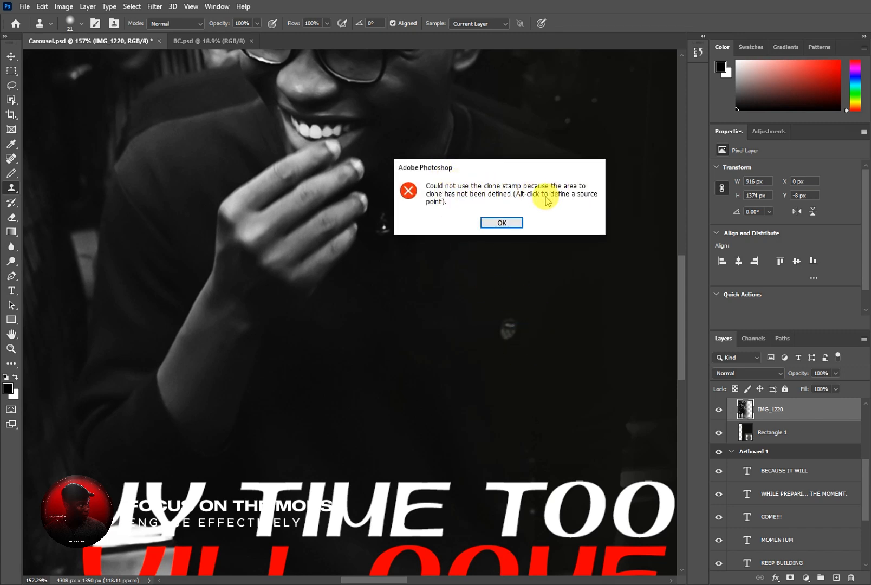
left_click(502, 222)
left_click(506, 328)
left_click(514, 222)
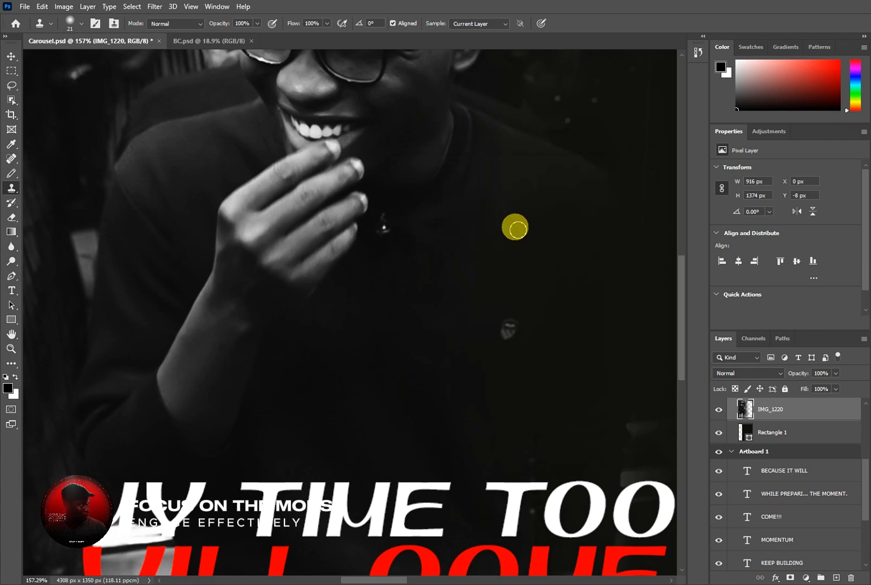
- Sample the dark shirt fabric near the emblem as the clone source and try stamping it over the emblem
left_click(506, 346)
left_click(508, 351, "alt")
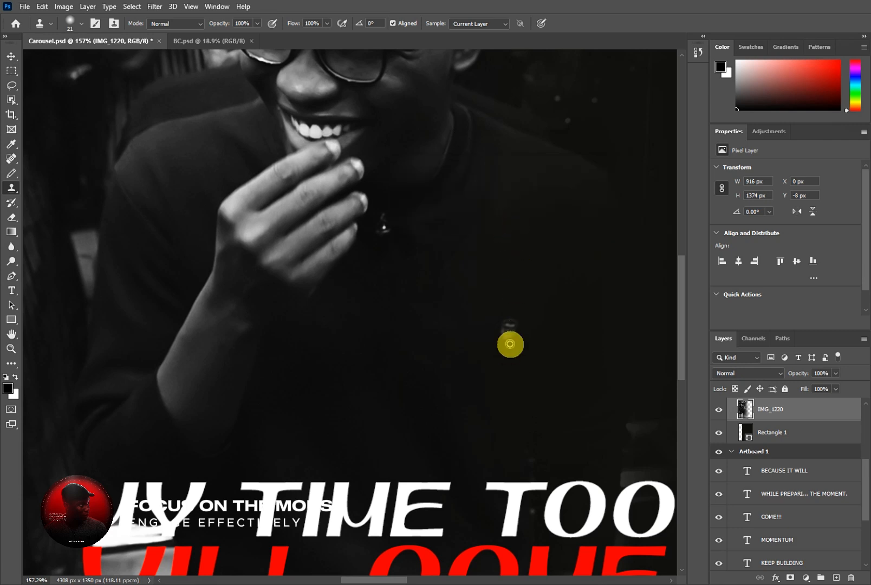
scroll(503, 347, "up", 1)
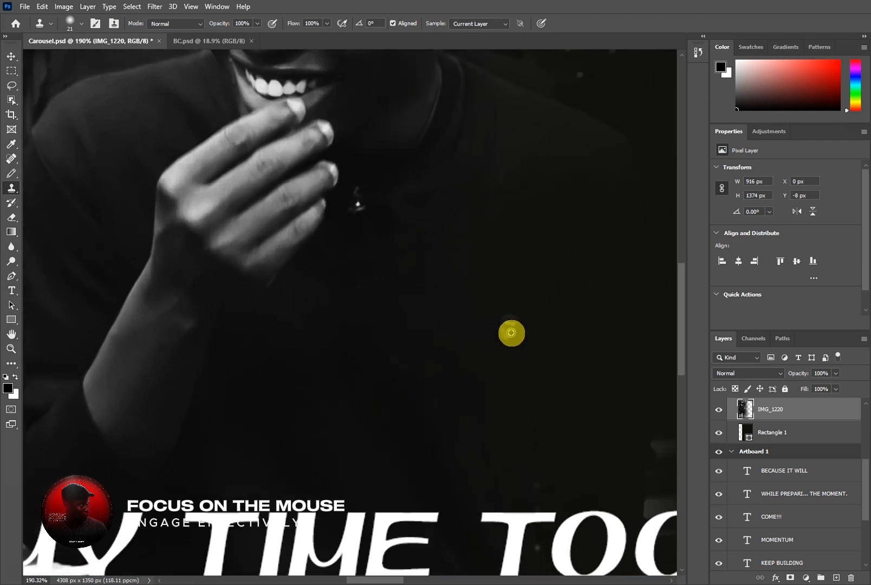
left_click(507, 328)
scroll(507, 329, "up", 2)
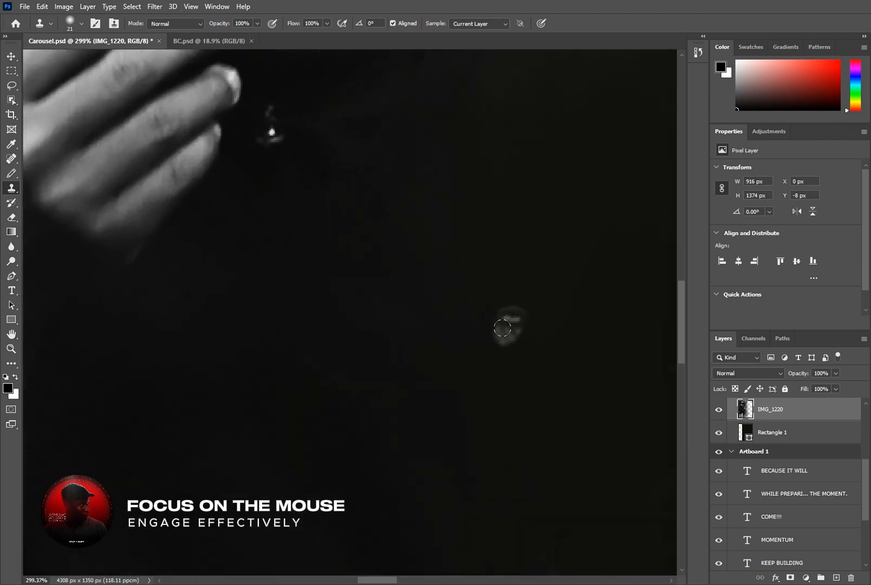
left_click(500, 325)
left_click(507, 319)
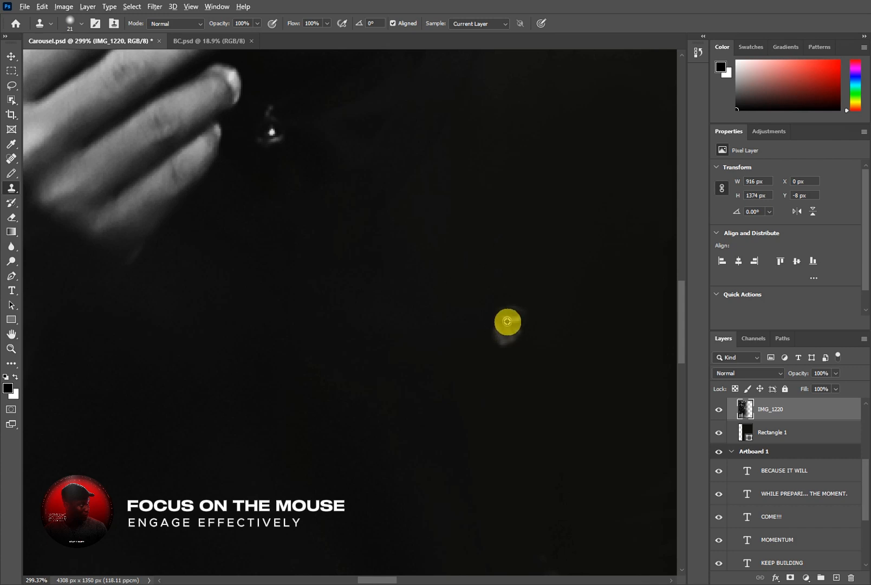
left_click(511, 321)
- Sample the shirt emblem and clone a copy of it onto the fabric between the emblem and the hand
left_click(513, 330, "alt")
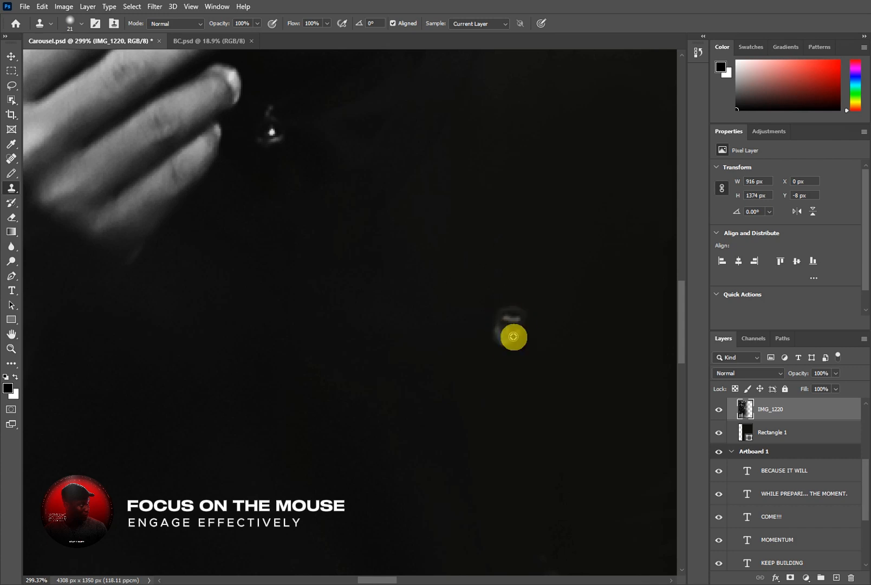
left_click(378, 289)
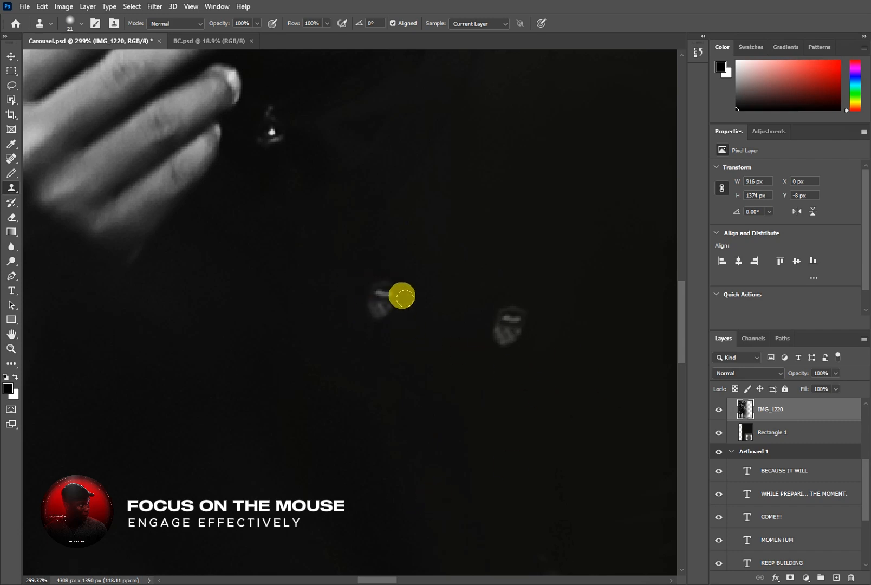
scroll(477, 368, "down", 6)
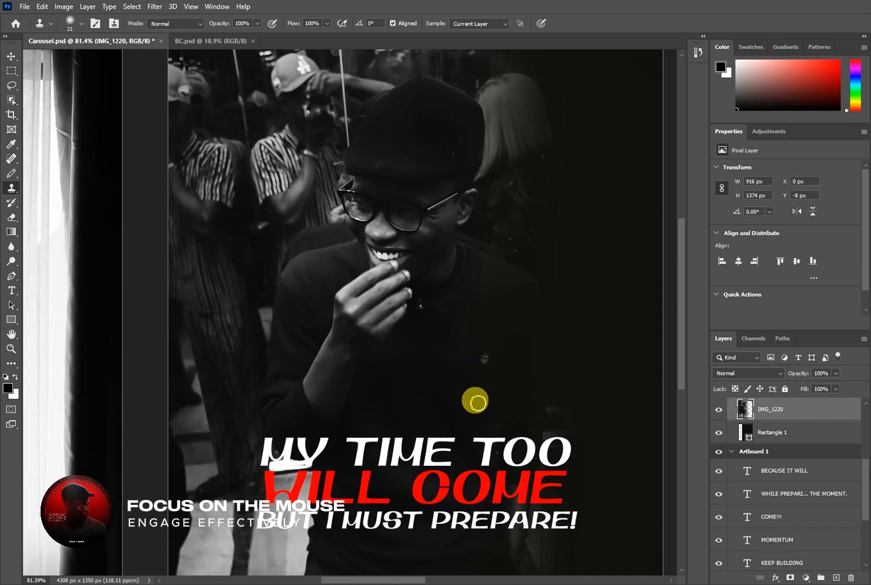
- Activate the History Brush, switch to the Eraser Tool and try an erasing stroke from the cap to the glasses, undoing it
left_click(10, 205)
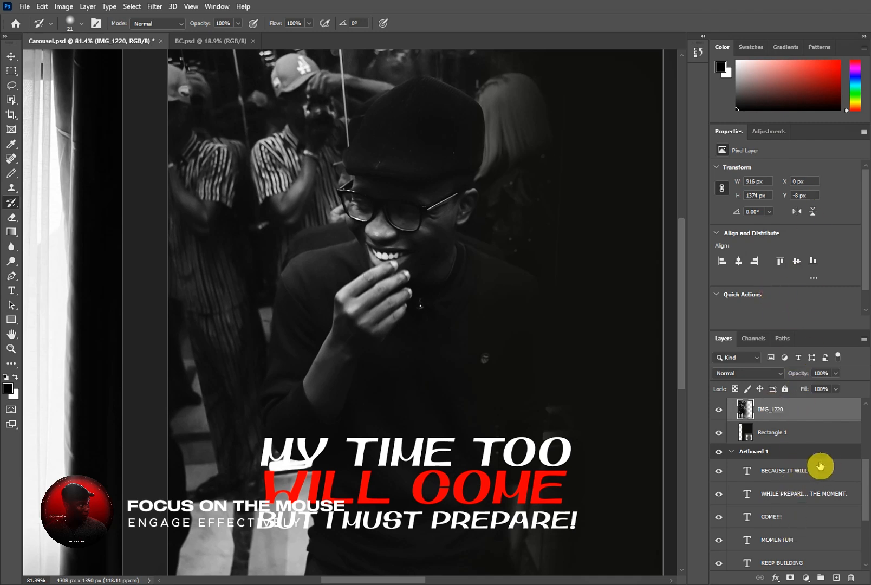
left_click(12, 220)
mouse_move(380, 175)
left_mouse_down()
mouse_move(352, 179)
mouse_move(362, 202)
left_mouse_up()
key("ctrl+z")
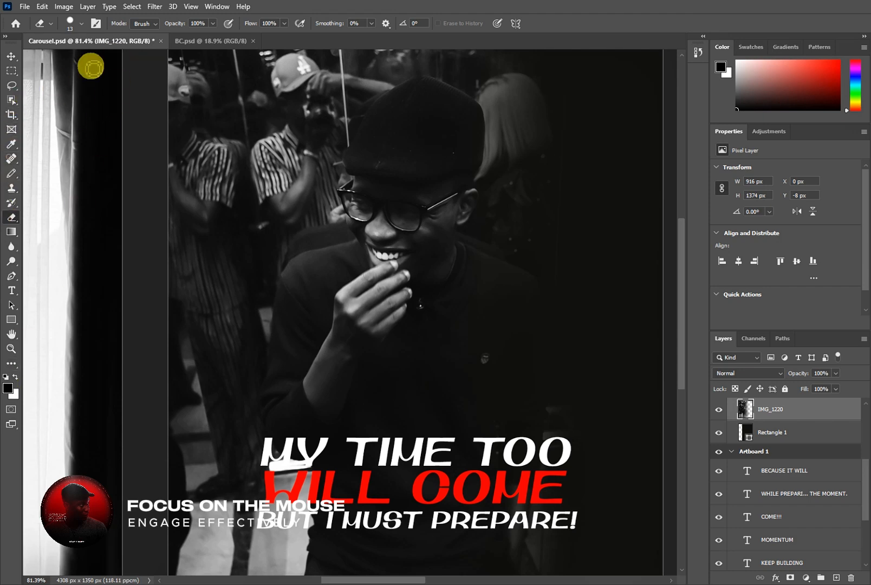
- Return to the Brush Tool and vary the brush size up and down between 800 and 200, ending at 200
right_click(11, 173)
left_click(46, 172)
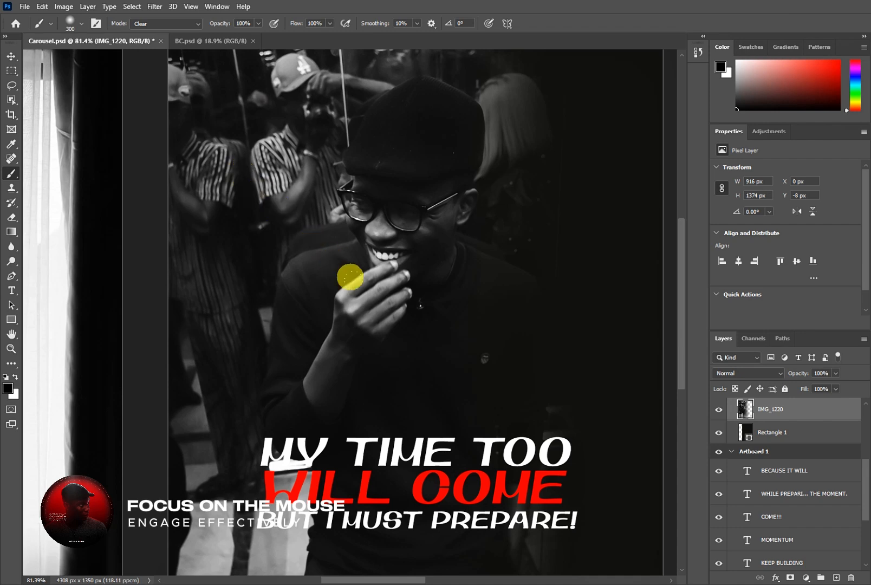
key("bracketleft")
key("bracketleft")
key("bracketleft")
key("bracketleft")
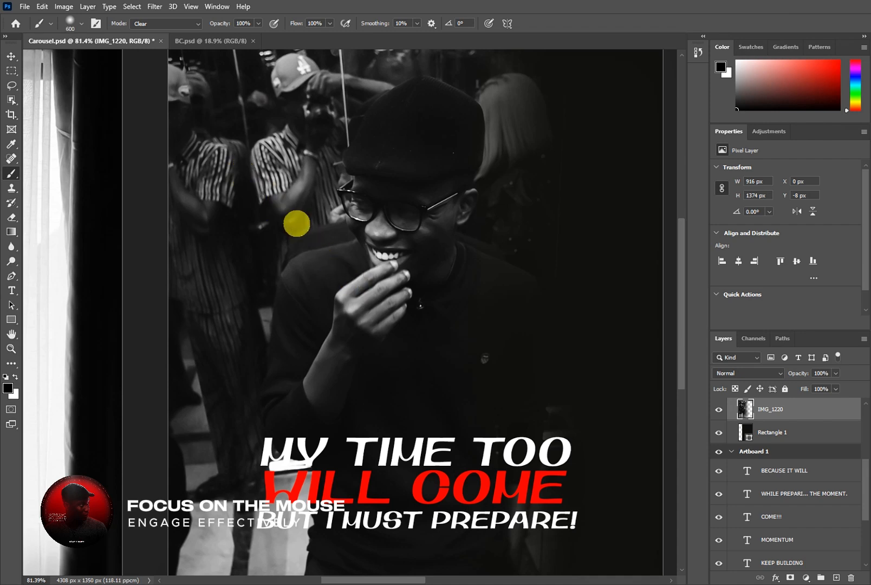
key("bracketright")
key("bracketright")
key("bracketright")
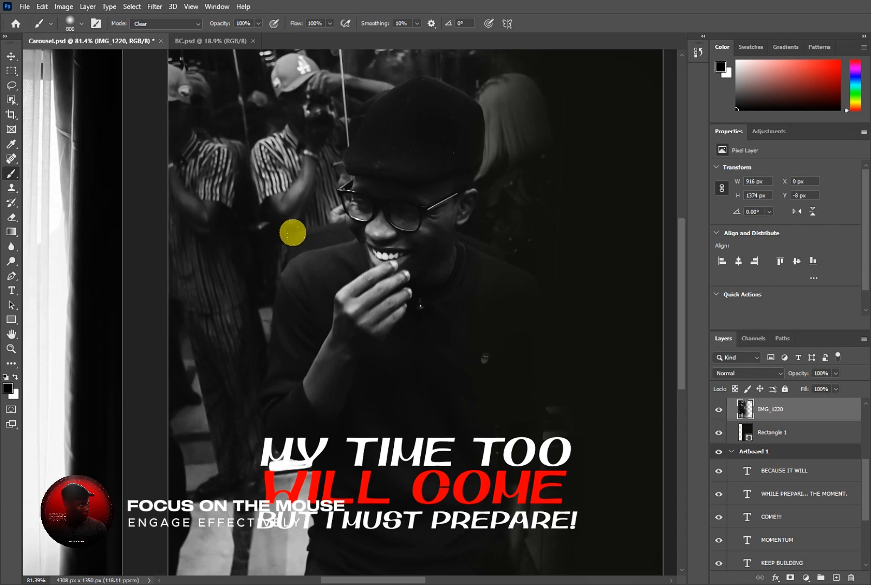
key("bracketleft")
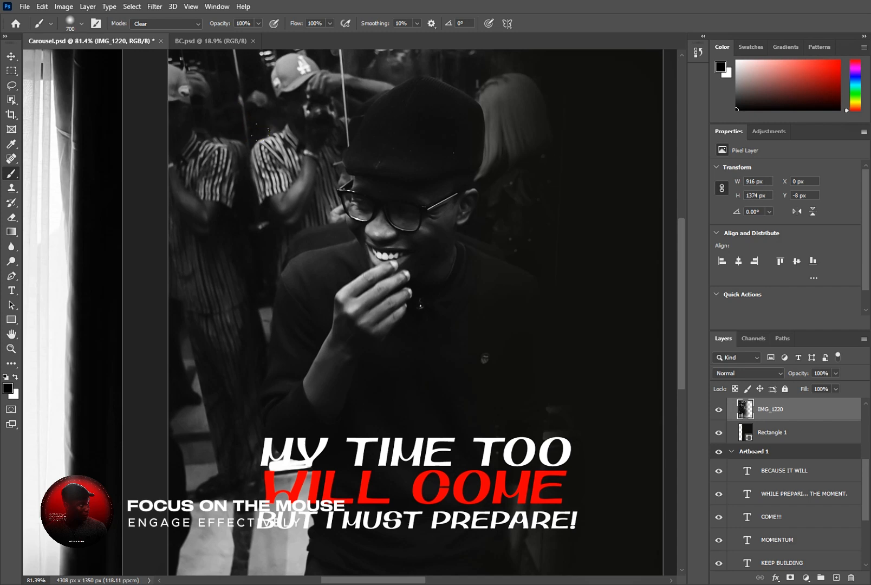
key("bracketleft")
key("bracketleft")
key("bracketleft")
key("bracketleft")
key("bracketleft")
key("bracketright")
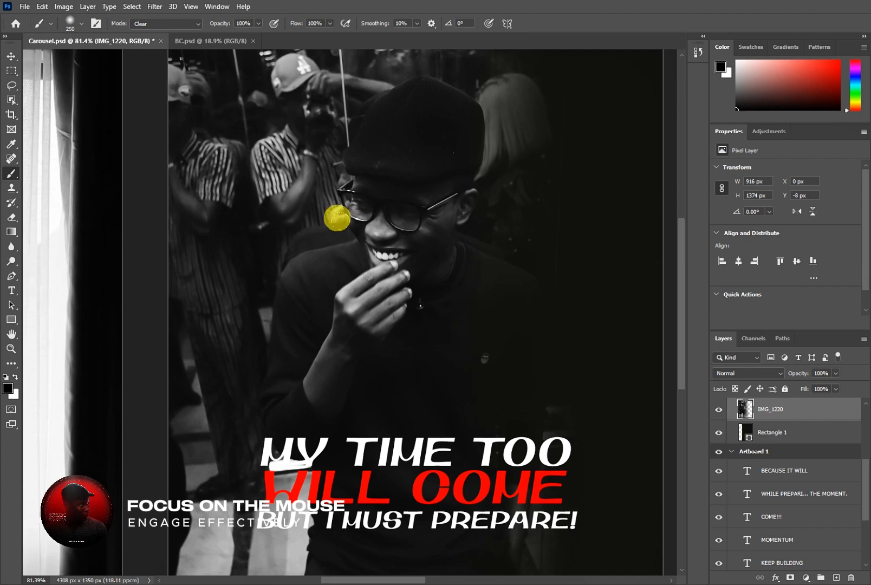
key("bracketleft")
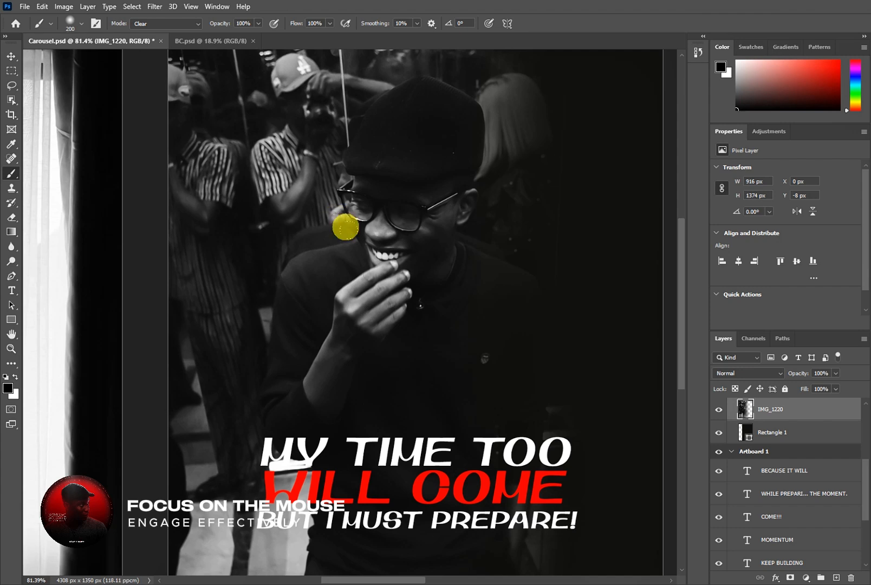
- Vary the brush size down to 125, up to 500 and back to 300
key("bracketleft")
key("bracketleft")
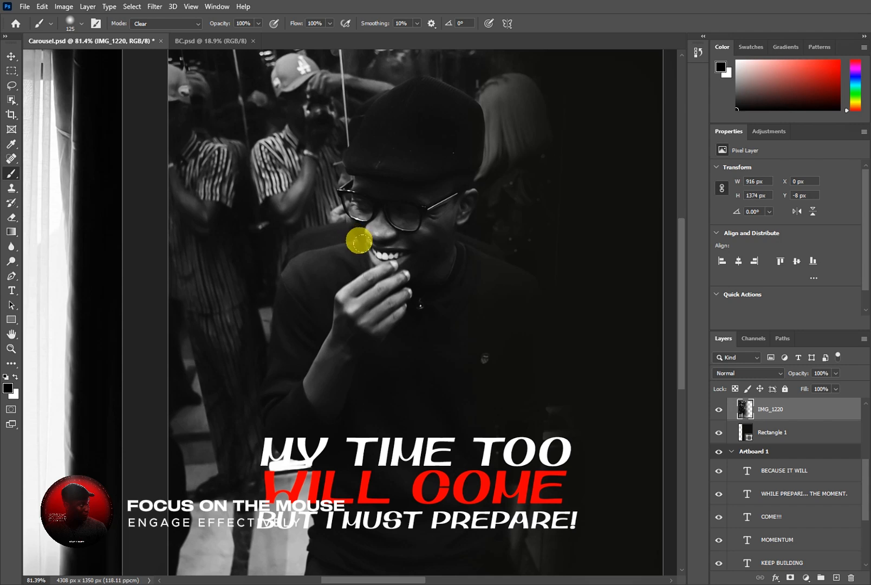
key("bracketright")
key("bracketright")
key("bracketright")
key("bracketright")
key("bracketright")
key("bracketright")
key("bracketright")
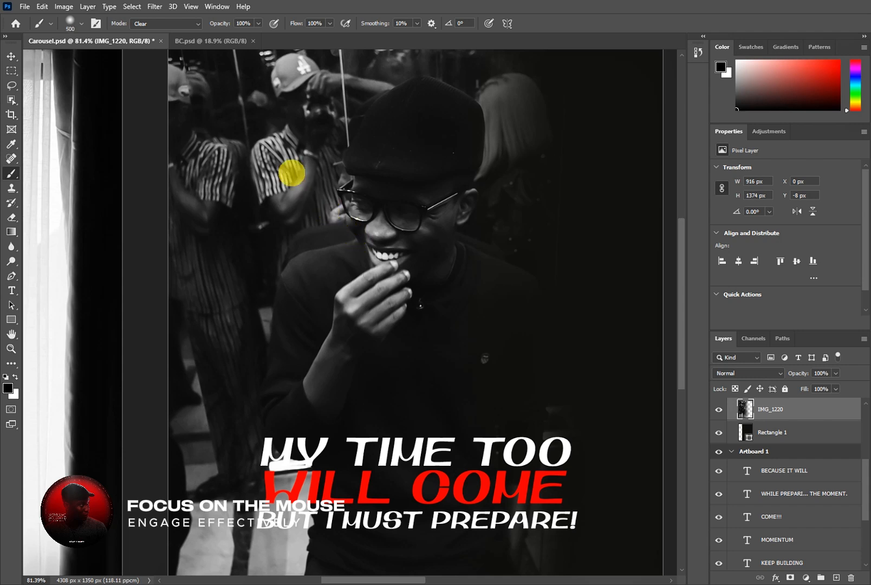
key("bracketleft")
key("bracketleft")
- Set the brush size to 900 px in the brush settings and try a dab on the man's photo, undoing it
left_click(83, 26)
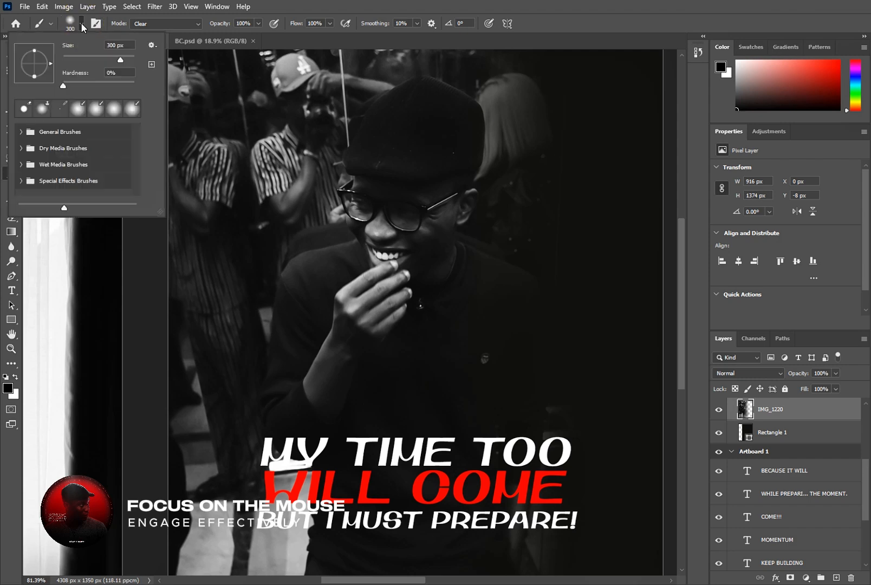
left_click_drag(124, 61, 100, 61)
left_click(119, 60)
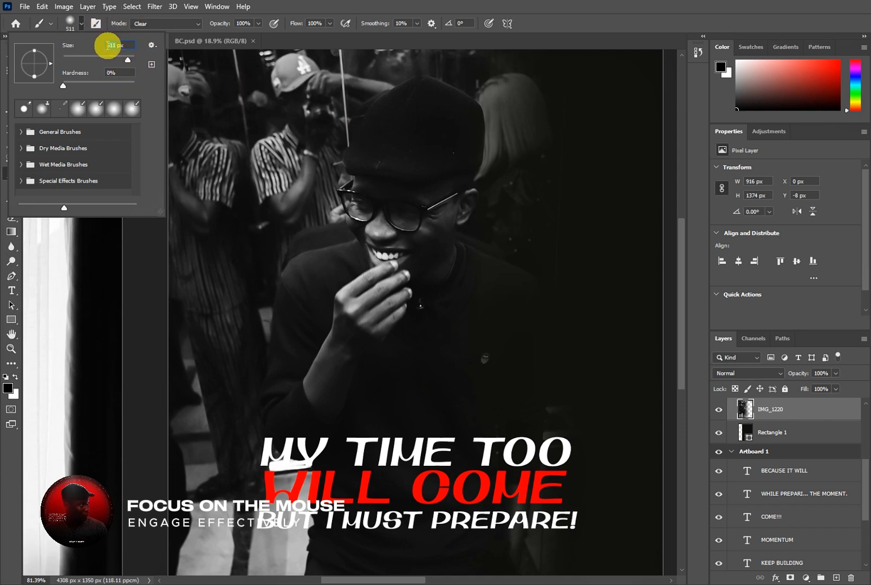
type("900")
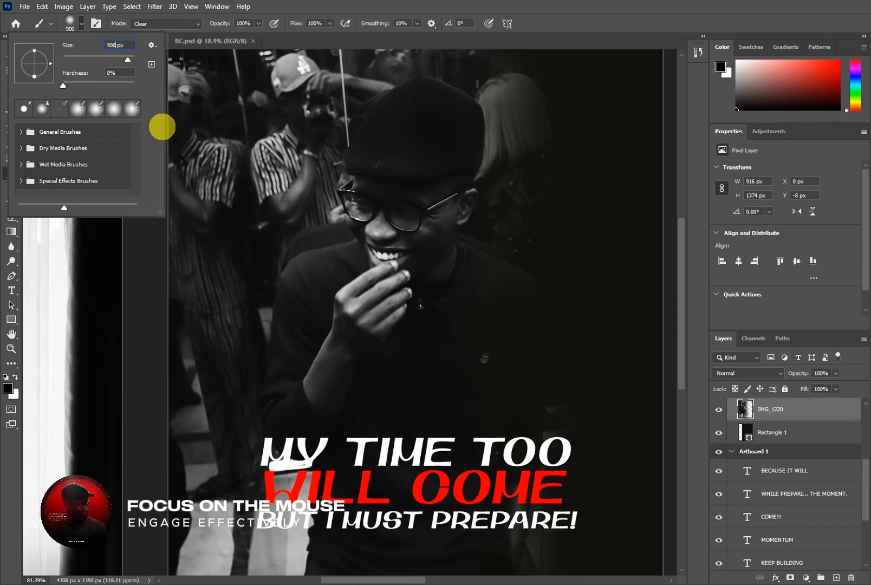
left_click(431, 317)
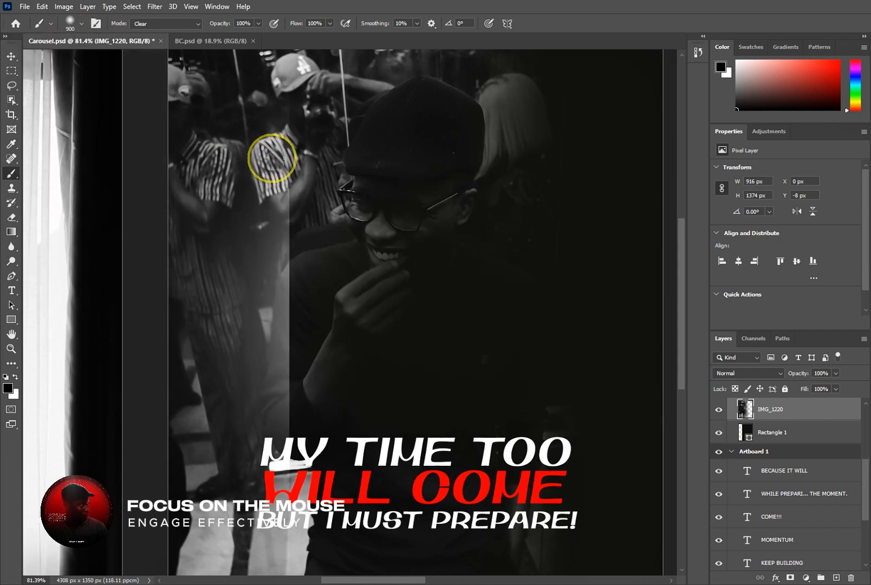
key("ctrl+z")
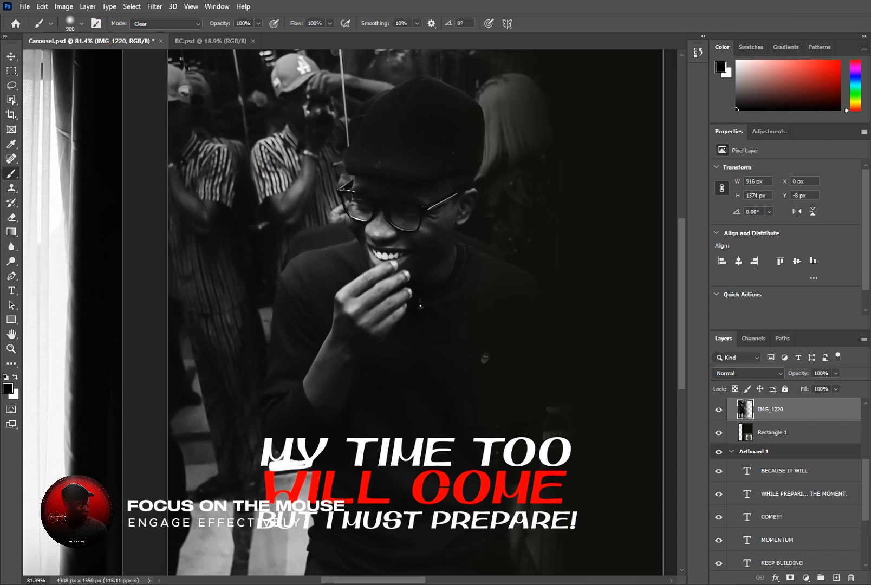
- Lower the brush opacity to 35% and try a dab over the striped shirts in the background, undoing it
left_click(258, 24)
left_click_drag(254, 33, 224, 33)
left_click(235, 86)
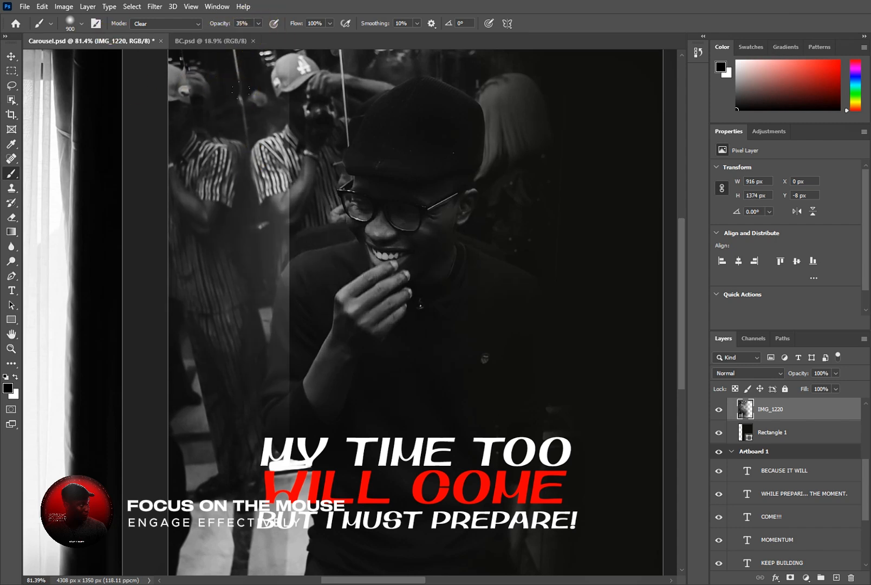
key("ctrl+z")
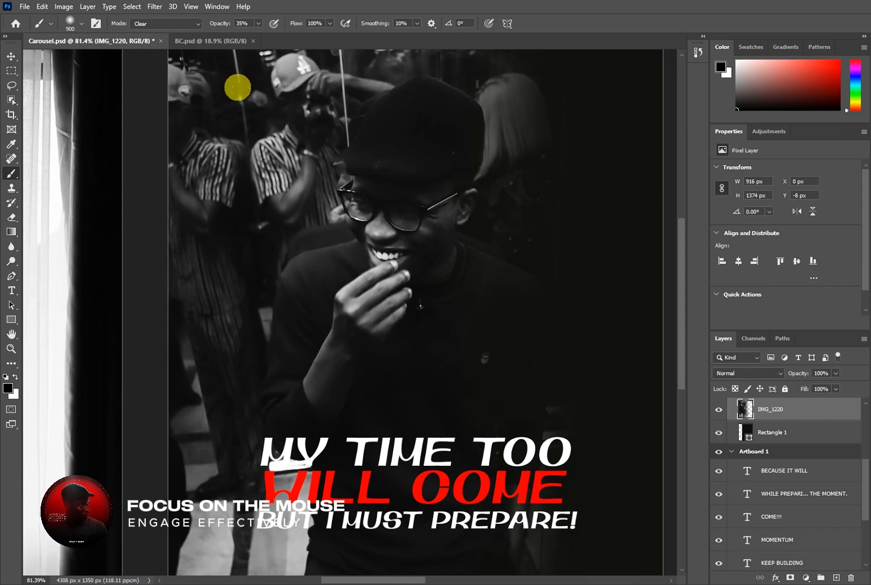
- Set the brush opacity to 50%, keep the flow at 100% and try a dab on the photo, undoing it
left_click(258, 24)
left_click_drag(258, 34, 263, 38)
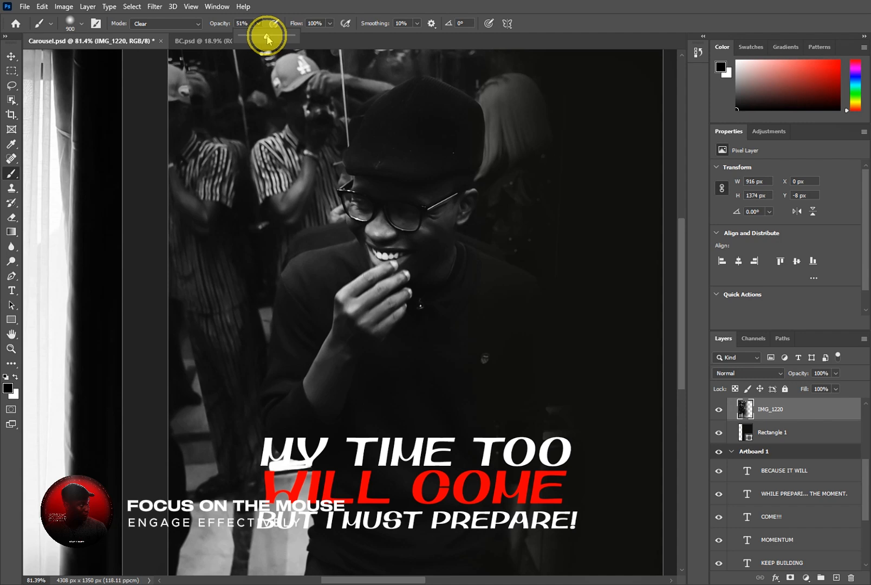
left_click_drag(266, 35, 266, 34)
left_click(330, 27)
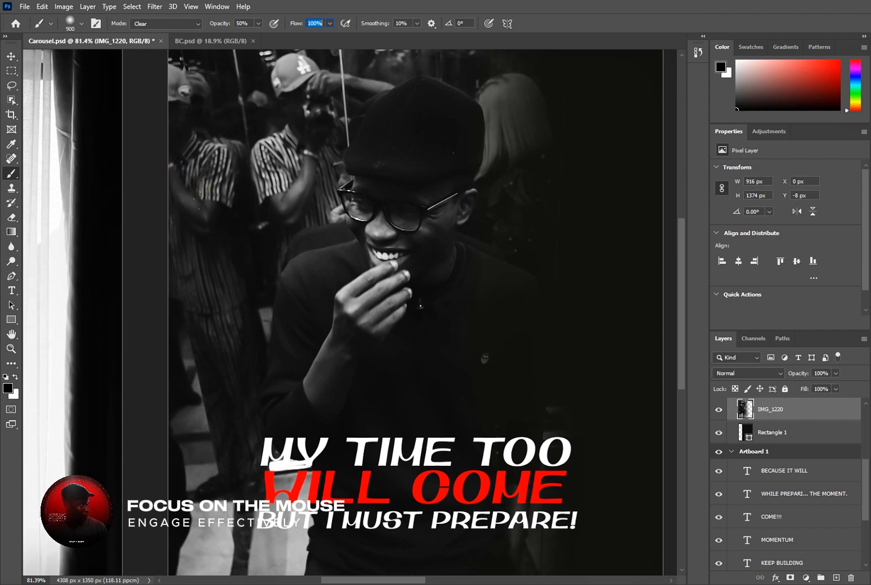
left_click(233, 198)
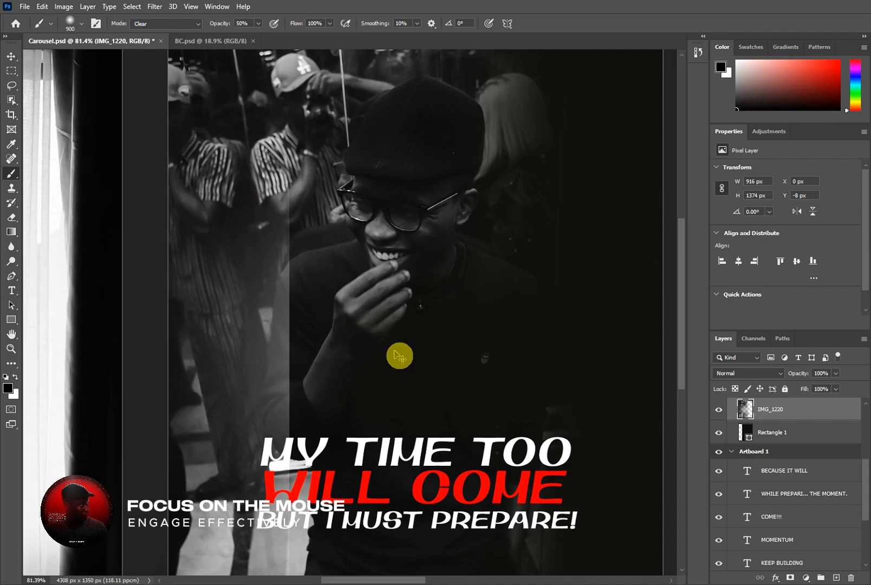
key("ctrl+z")
- Reduce the brush size to 300
key("bracketleft")
key("bracketleft")
key("bracketleft")
key("bracketleft")
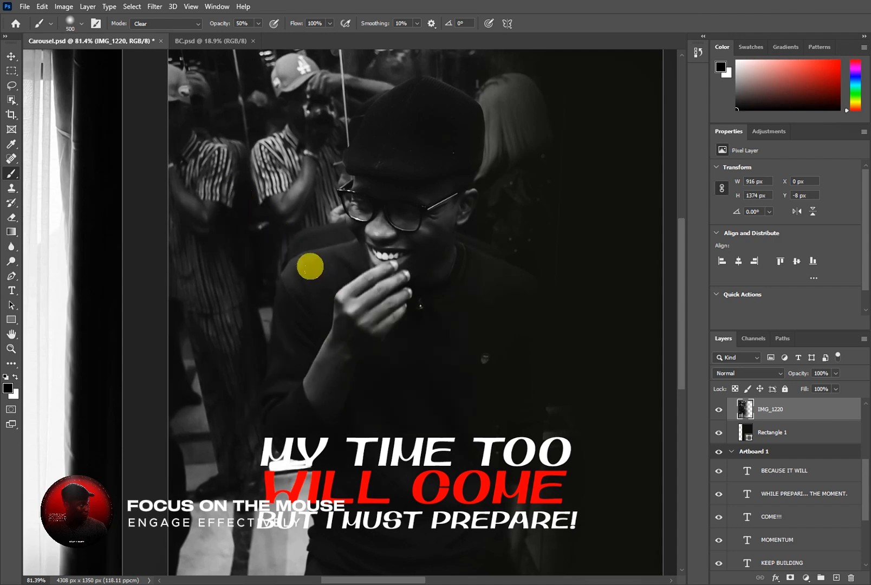
key("bracketleft")
key("bracketleft")
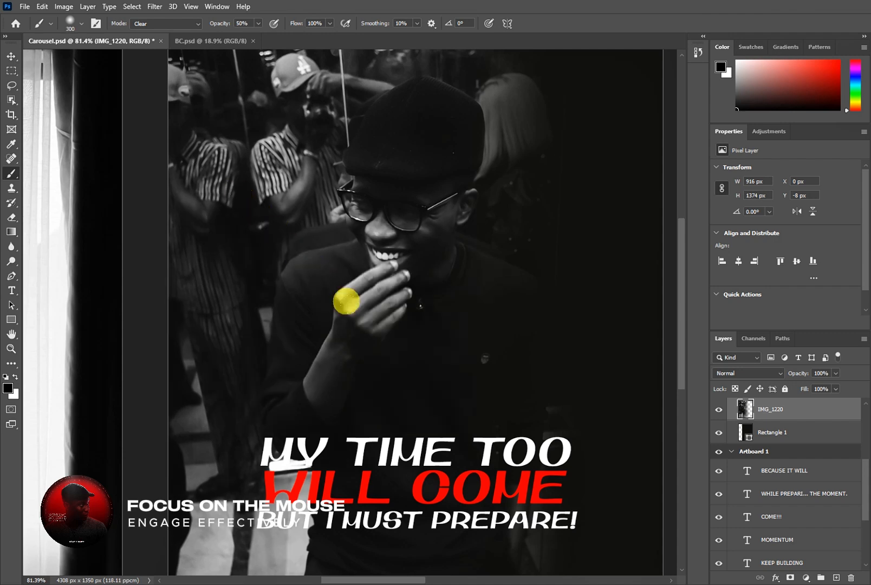
- Activate the Eraser, switch to the Gradient Tool and try a vertical gradient from Artboard 2's lower edge to its middle, undoing it
left_click(11, 218)
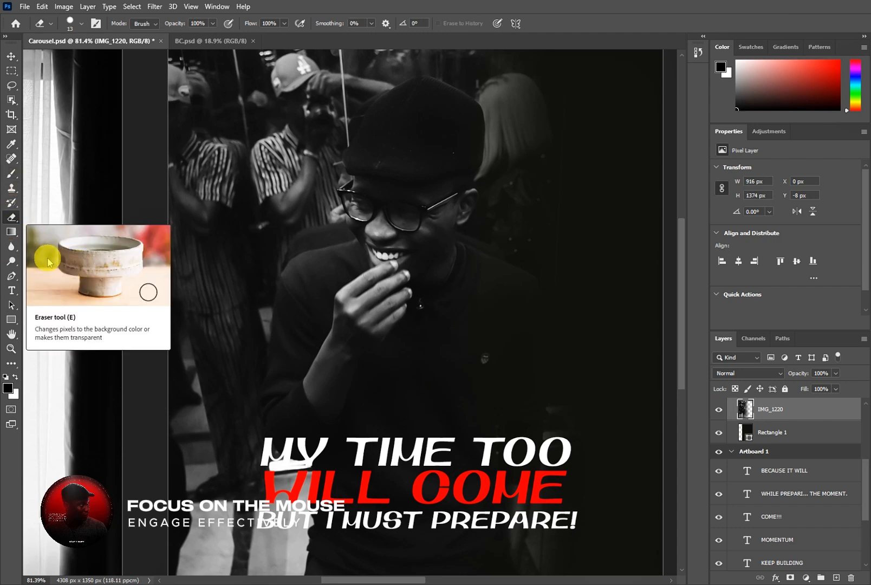
left_click(12, 233)
scroll(319, 466, "down", 3)
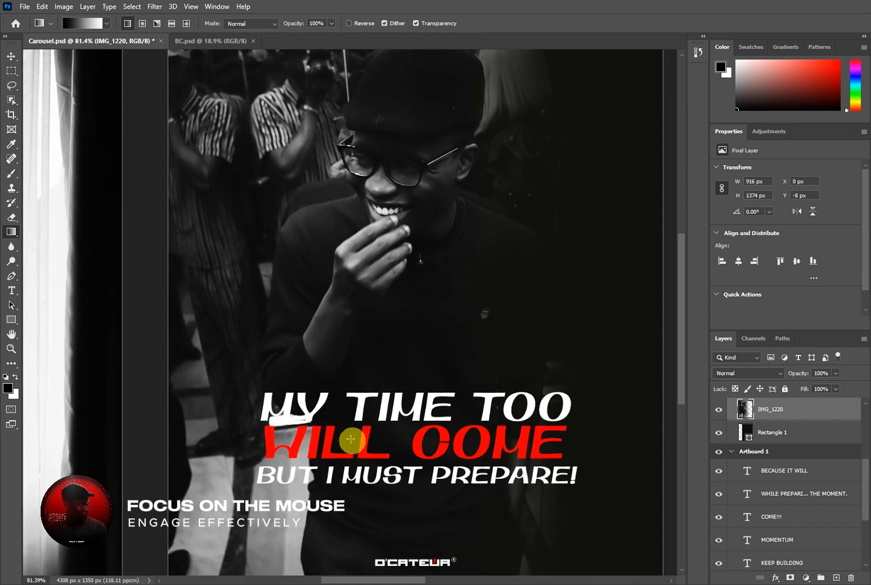
scroll(353, 443, "down", 2)
left_click_drag(373, 507, 376, 287)
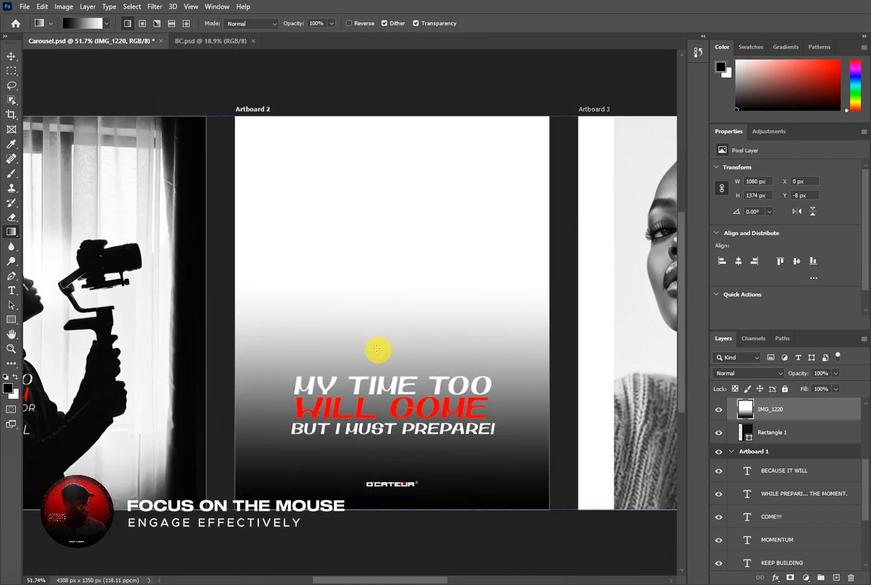
key("ctrl+z")
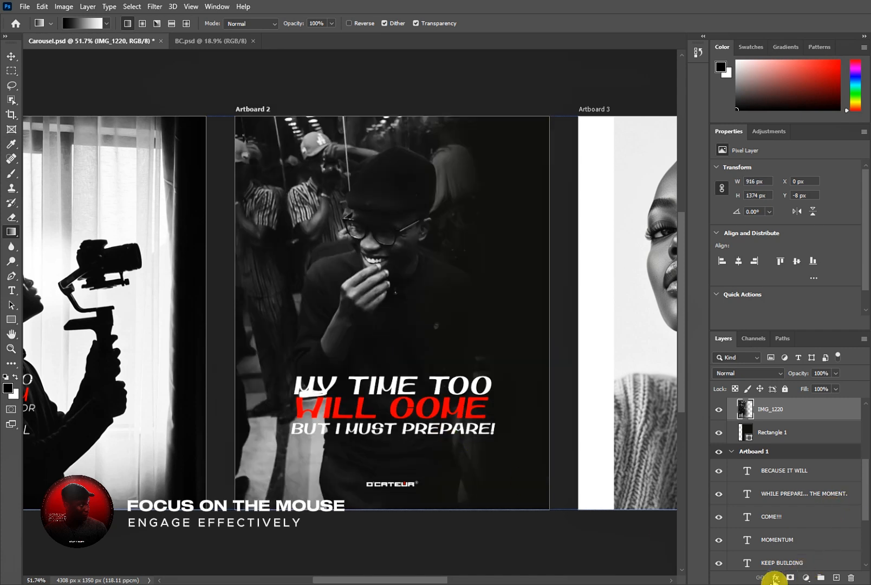
left_click(775, 579)
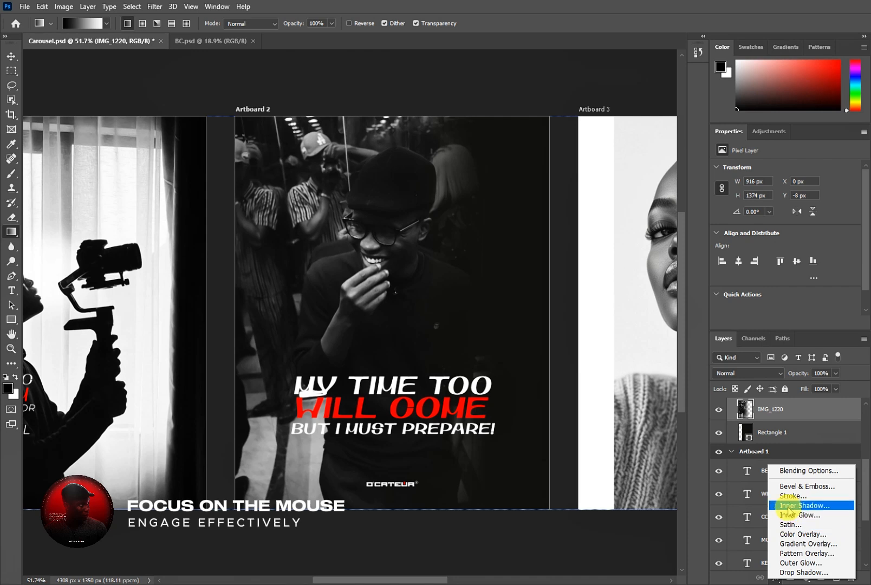
left_click(771, 581)
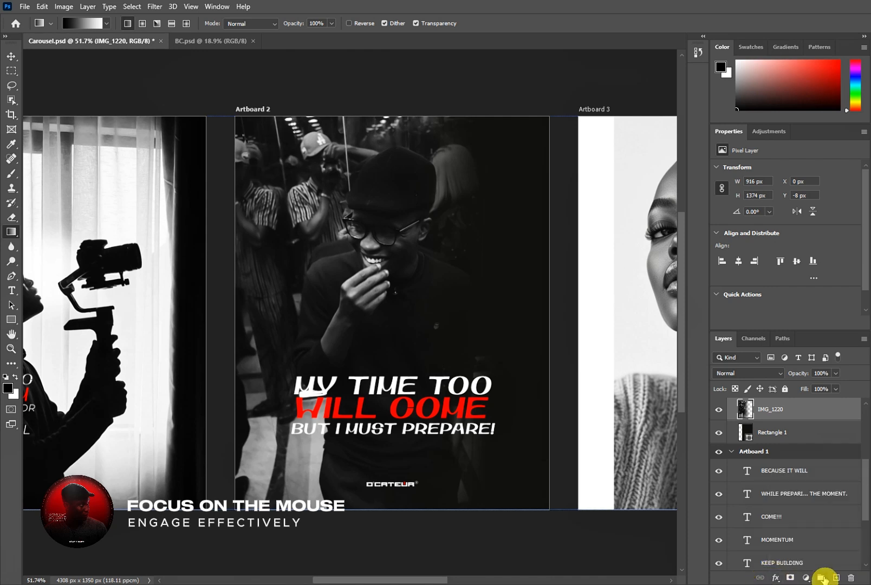
left_click(805, 578)
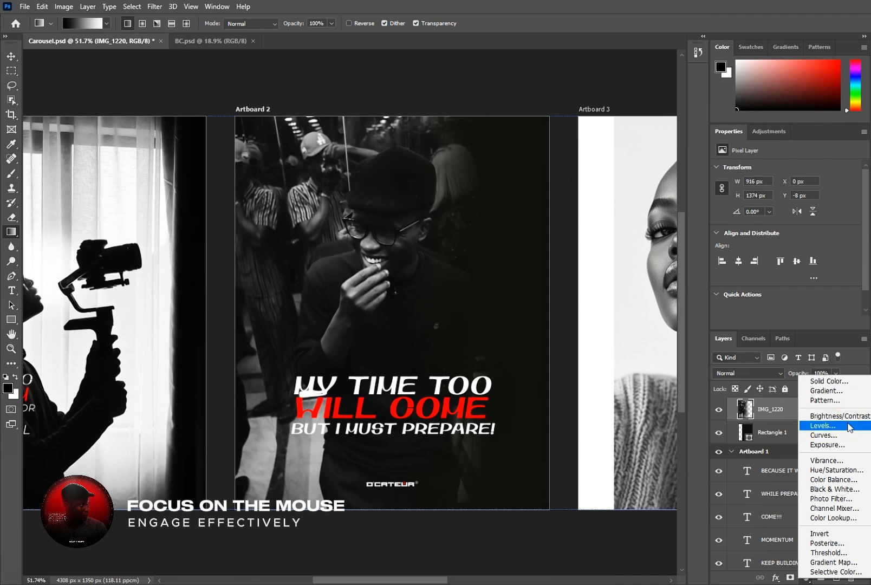
left_click(820, 394)
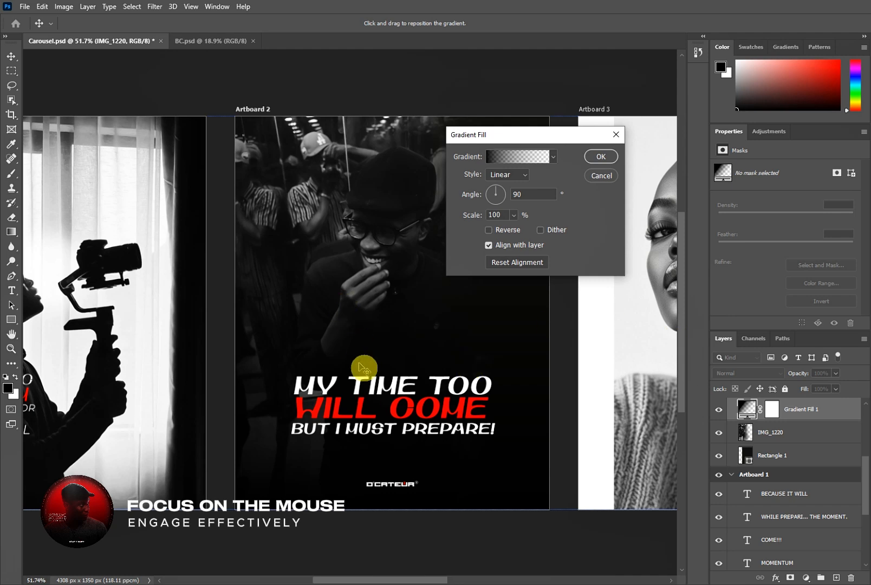
left_click(598, 175)
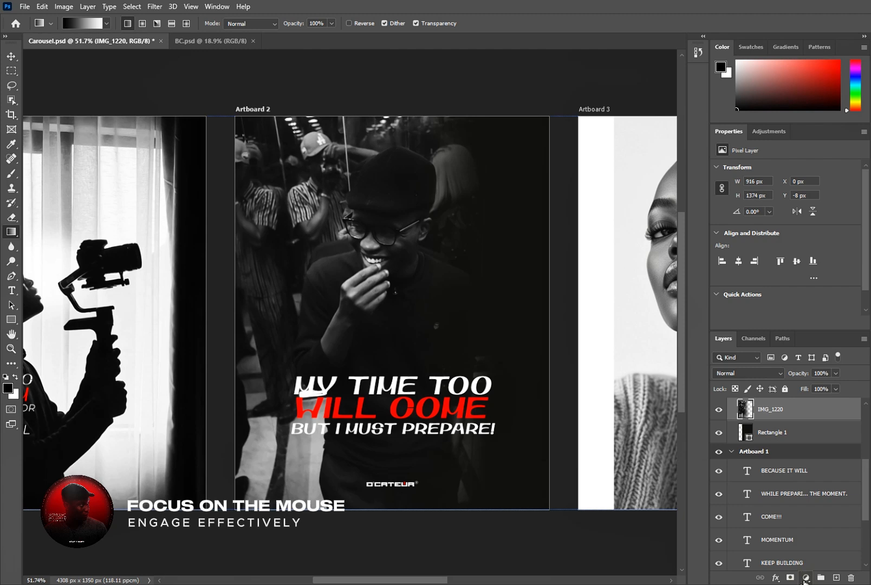
- Add a linear Gradient Fill layer above IMG_1220 using the black Color to Transparent gradient at 90° and 100% scale
left_click(806, 578)
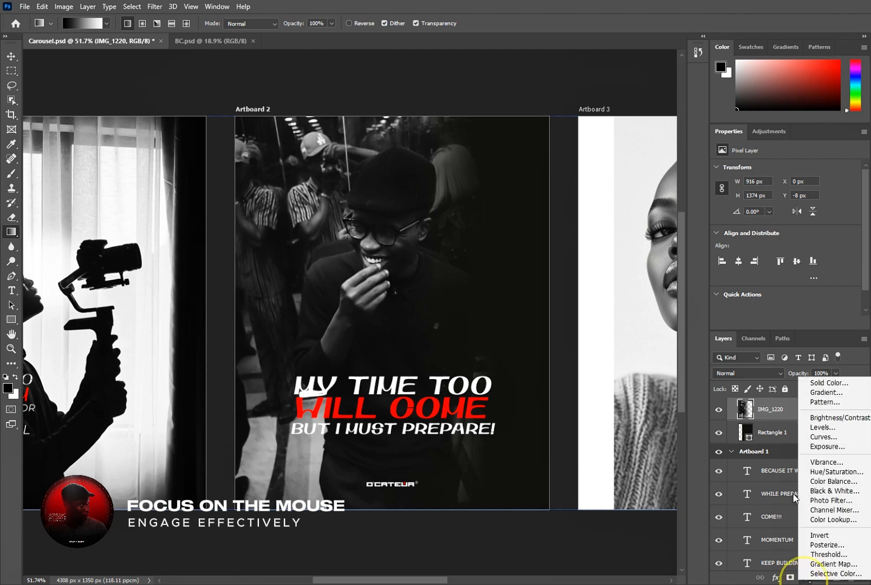
left_click(821, 394)
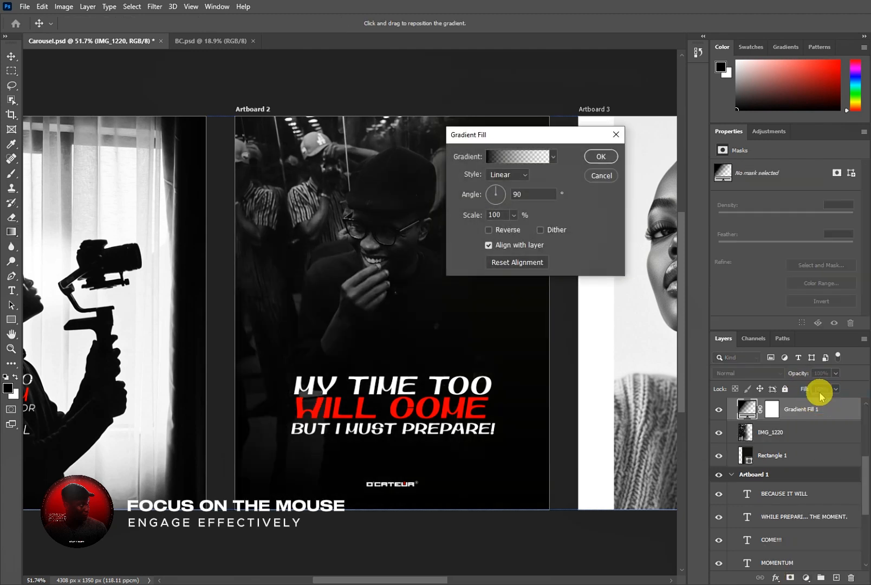
left_click(492, 156)
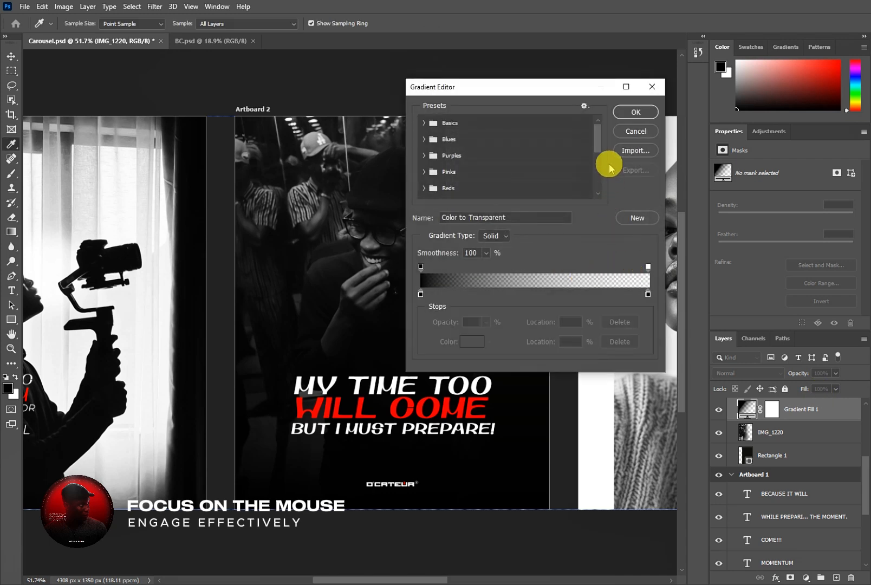
left_click(637, 114)
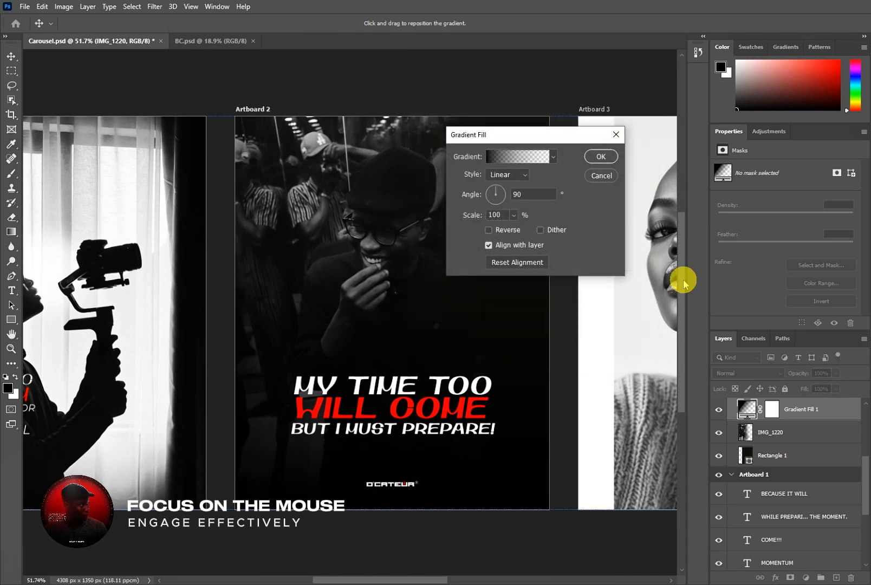
left_click(598, 156)
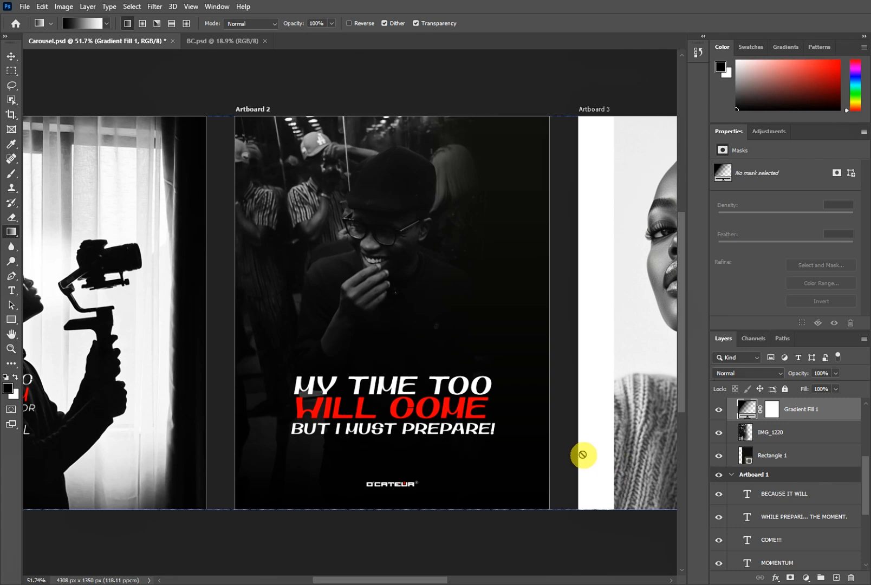
- Edit the Gradient Fill layer's gradient, moving its 0% opacity stop to location 49%, and apply it
left_click(745, 414)
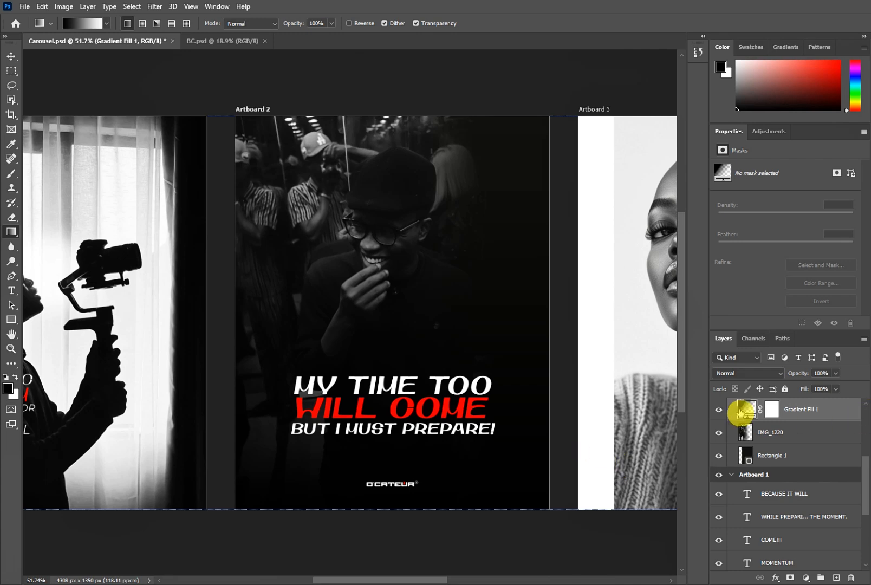
double_click(746, 411)
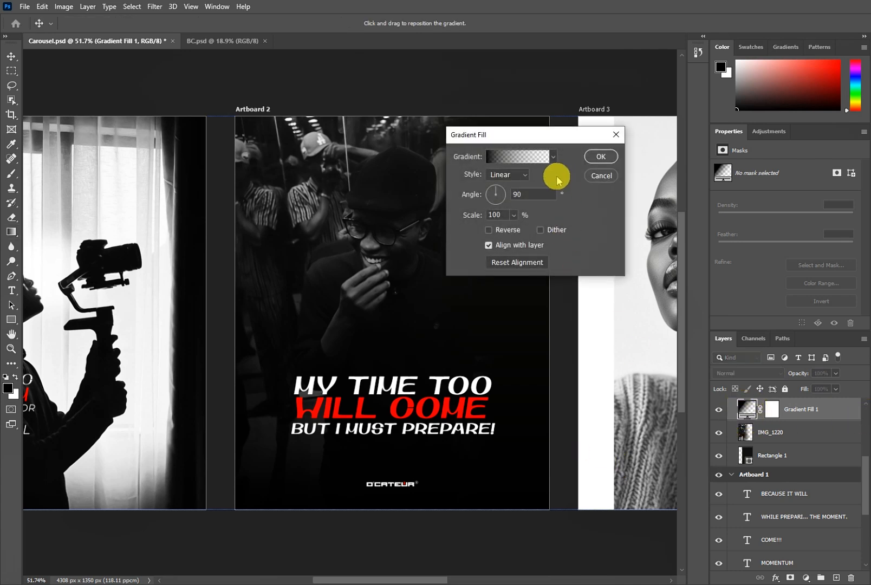
left_click(529, 157)
left_click_drag(647, 267, 534, 263)
left_click(551, 265)
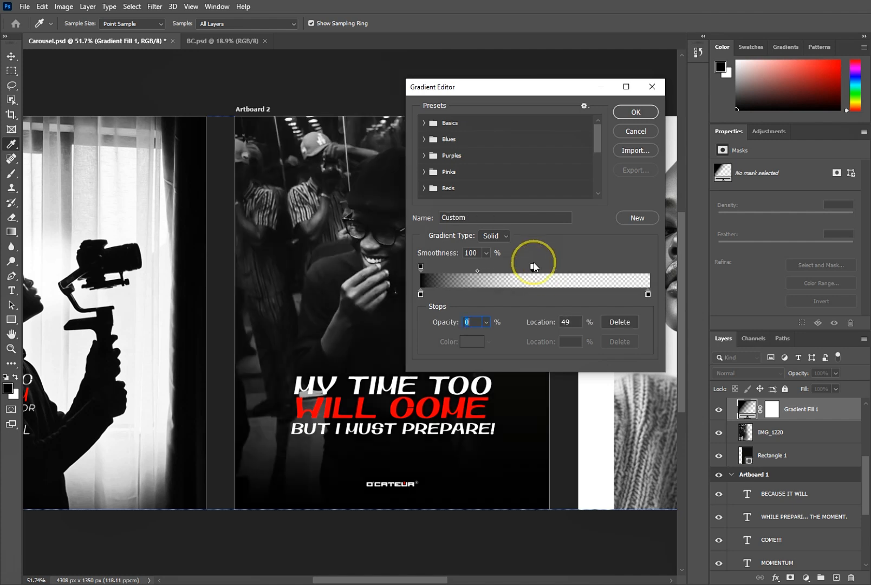
left_click(636, 112)
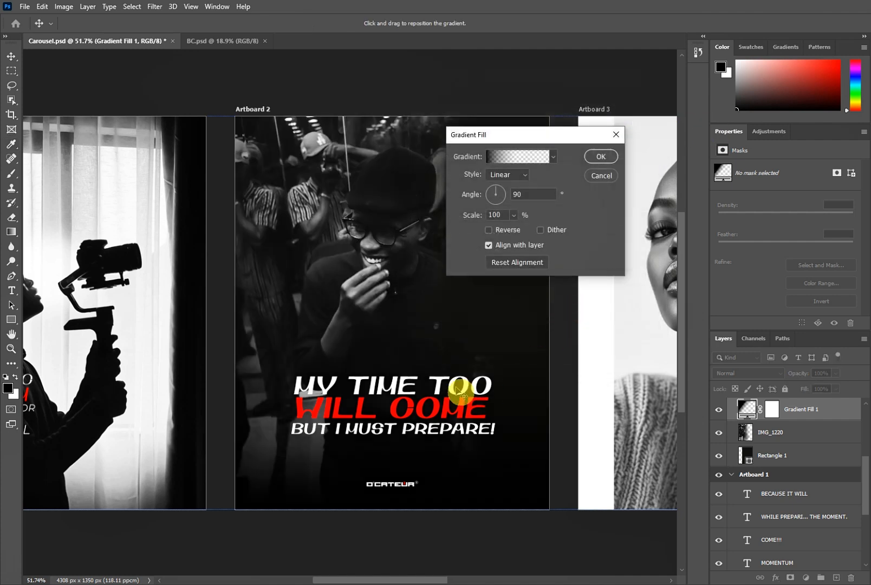
left_click(601, 158)
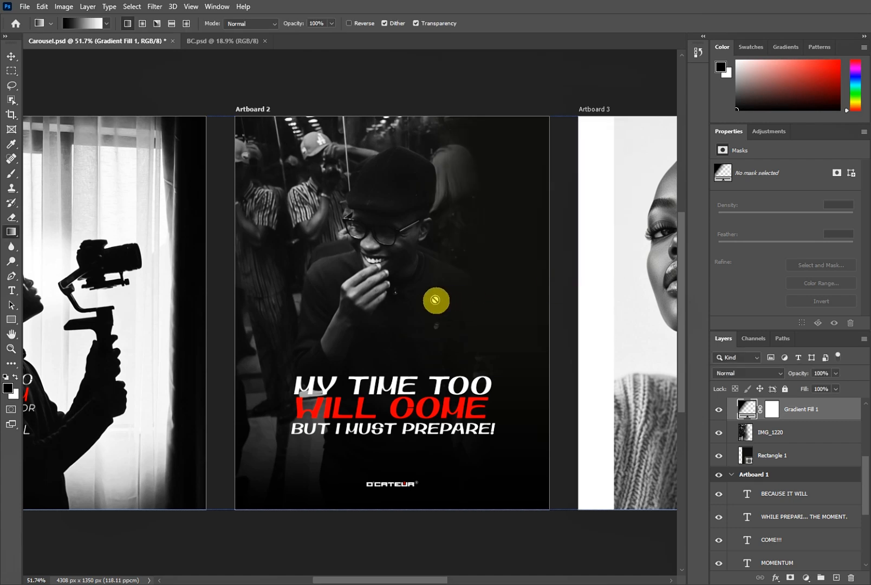
- Rasterize the fill of the Gradient Fill 1 layer on Artboard 2 for use with the Blur tool
scroll(435, 300, "down", 2)
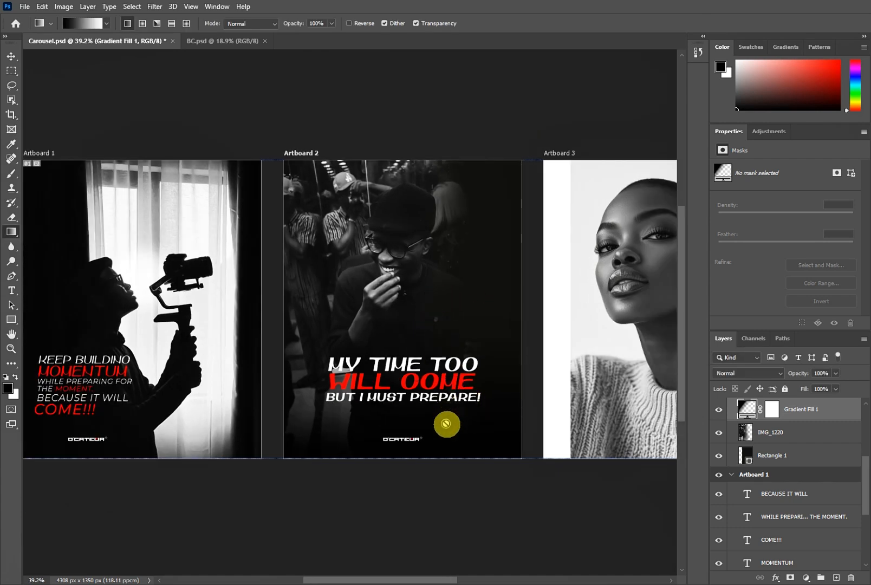
scroll(445, 422, "up", 2)
scroll(450, 416, "down", 2)
scroll(405, 416, "down", 1)
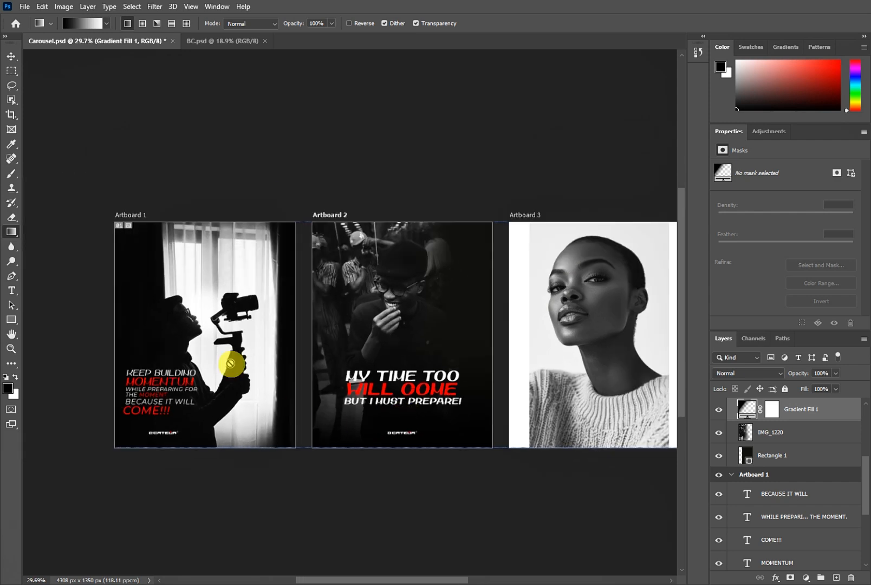
left_click(11, 248)
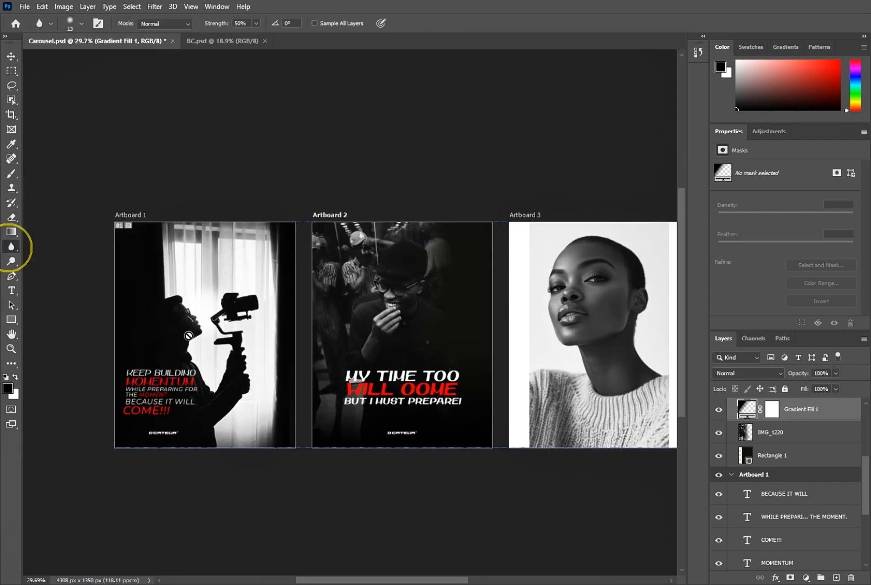
left_click(183, 308)
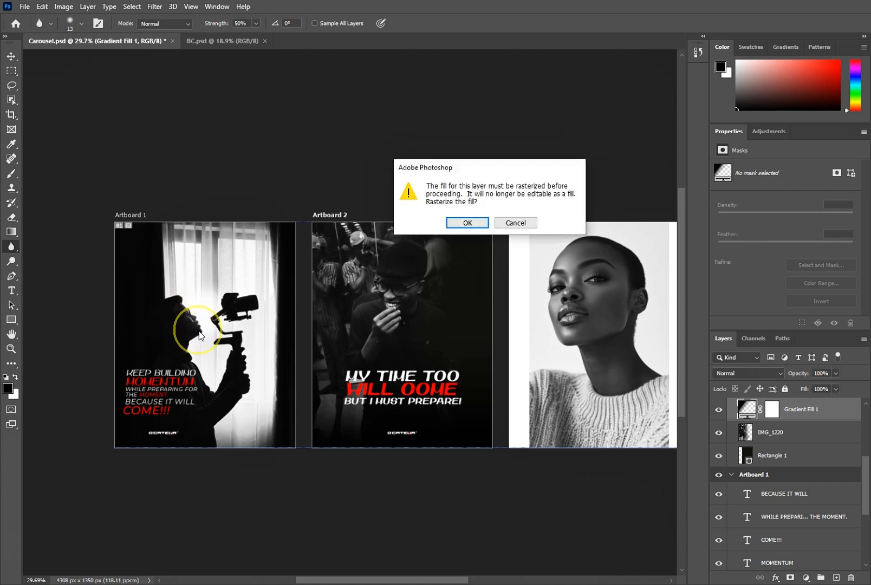
left_click(467, 222)
left_click(12, 56)
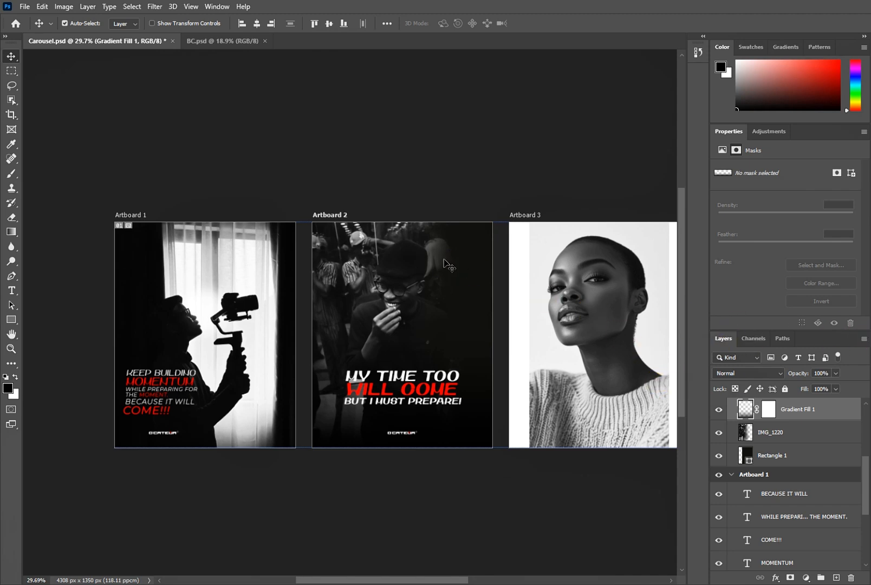
left_click(414, 293)
scroll(417, 295, "up", 2)
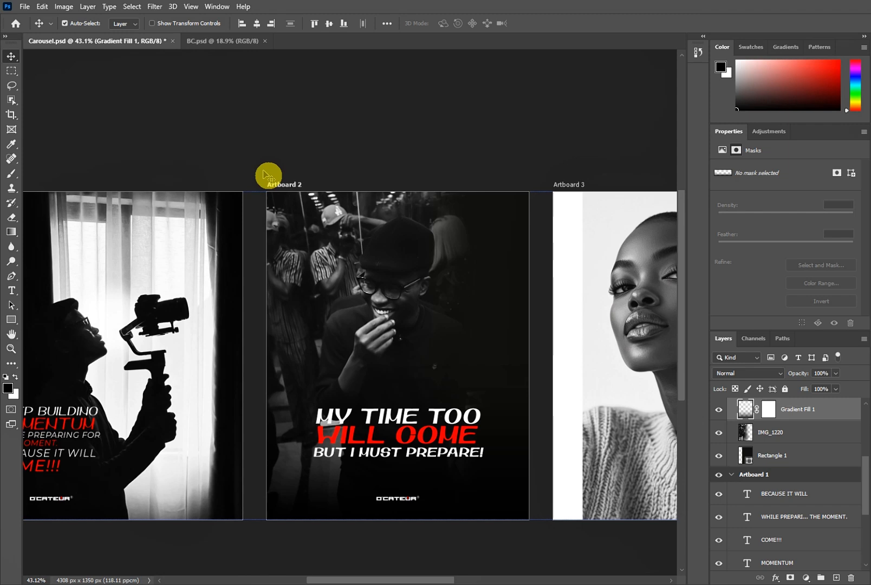
left_click(154, 6)
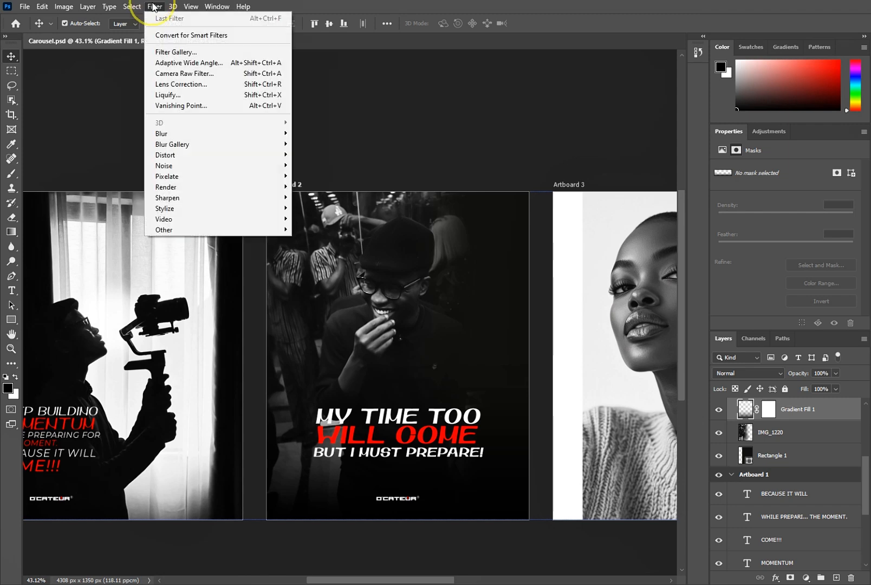
mouse_move(187, 135)
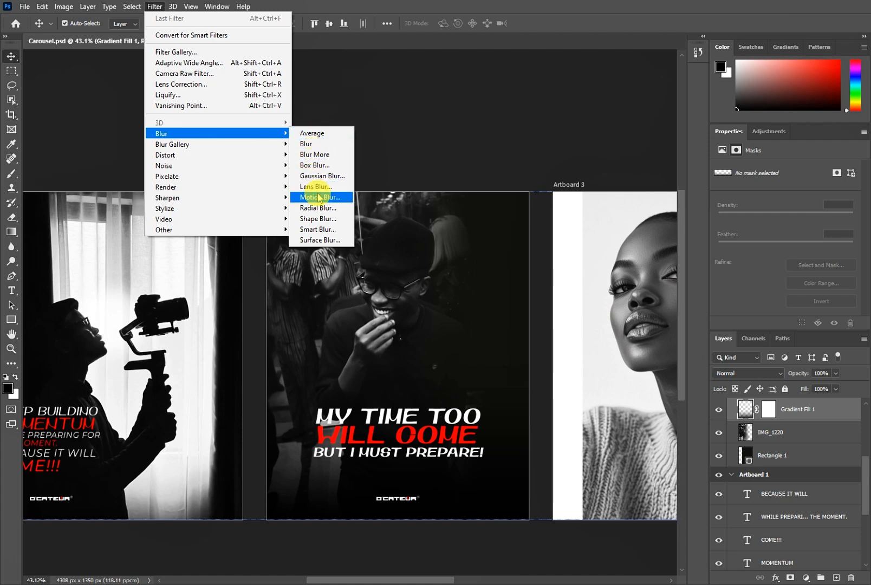
left_click(406, 152)
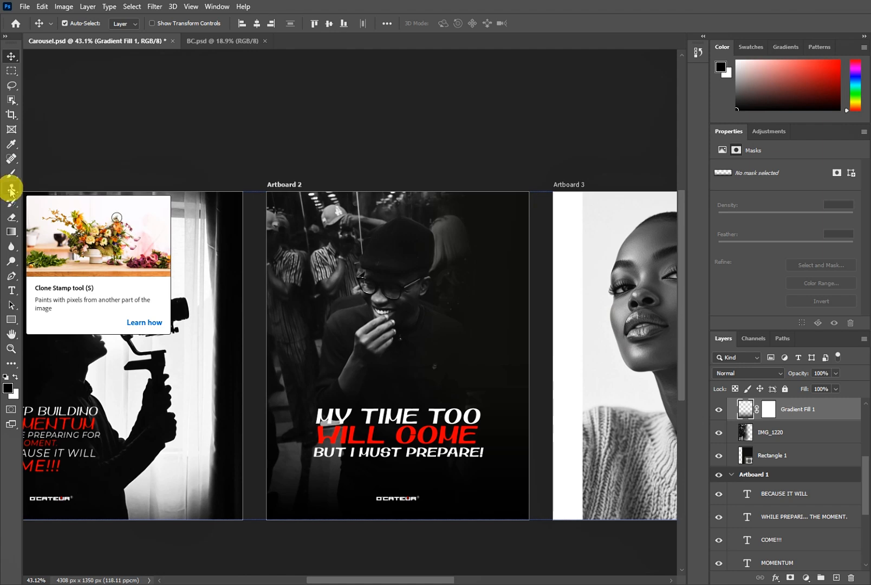
left_click(18, 273)
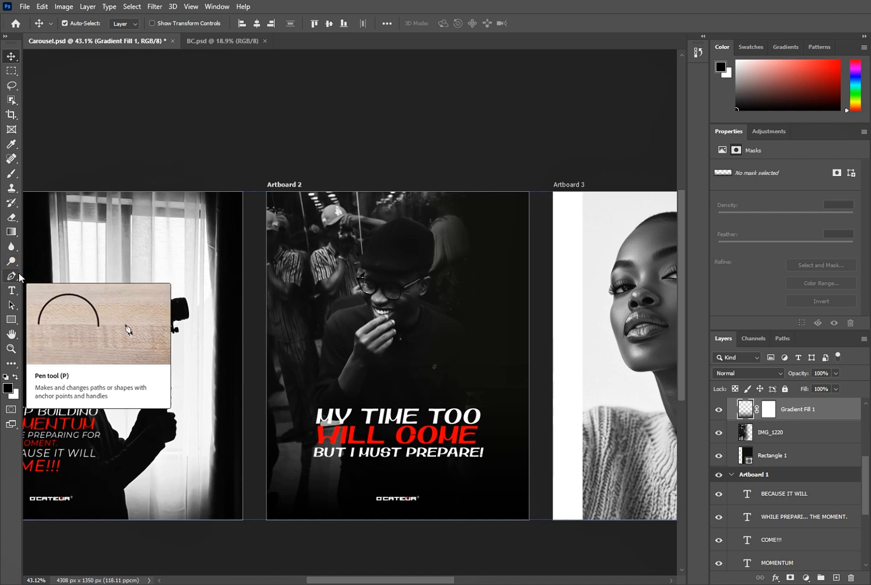
left_click(15, 276)
left_click(15, 277)
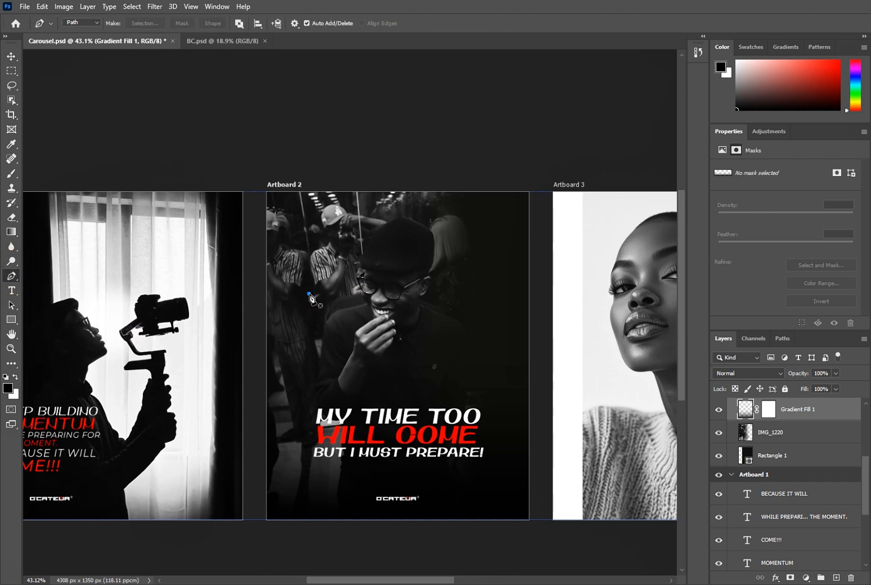
left_click_drag(361, 355, 402, 329)
key("ctrl+z")
key("ctrl+z")
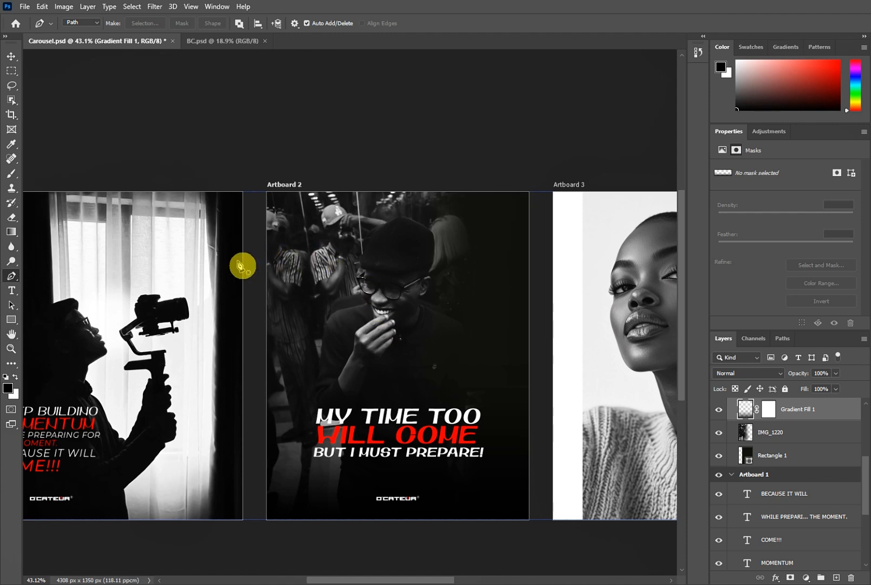
- Hide the black-and-white supermodel photo layer on Artboard 3
scroll(348, 300, "down", 1)
scroll(368, 309, "right", 5)
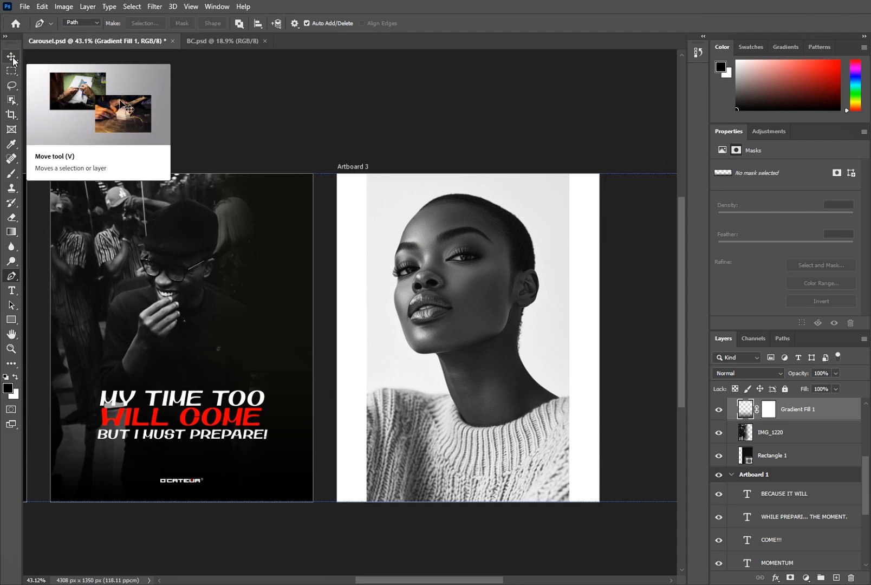
left_click(11, 57)
left_click(438, 308)
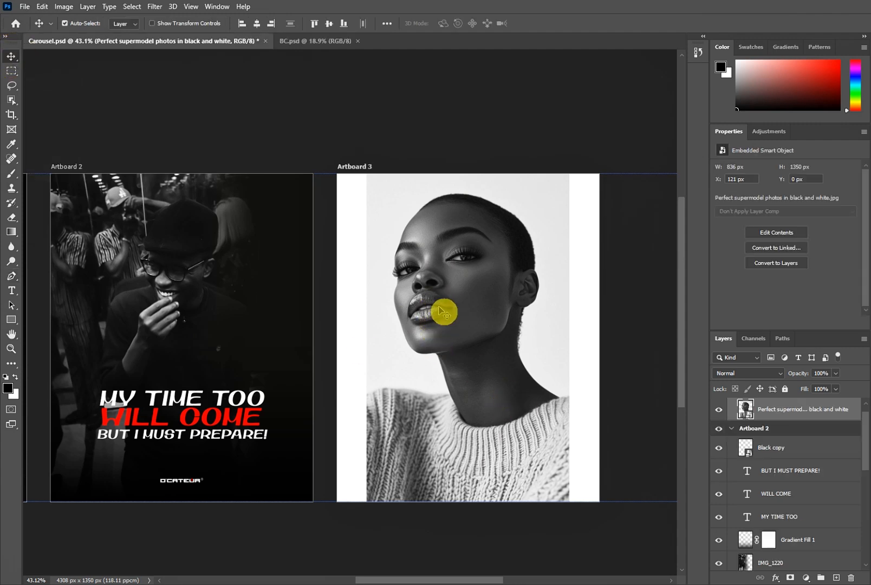
left_click(719, 411)
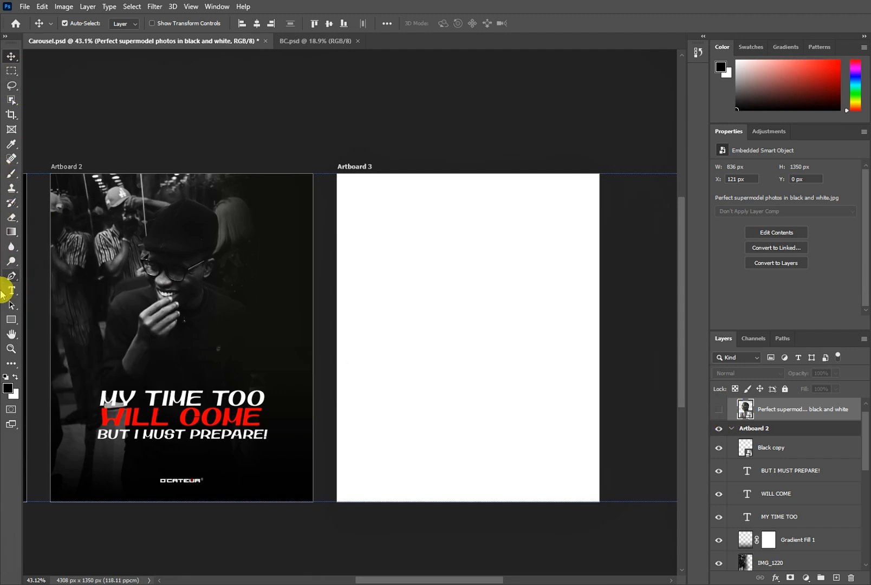
- Draw a closed curved path with four anchor points on the blank Artboard 3 using the Pen tool and convert it to a filled shape
left_click(11, 275)
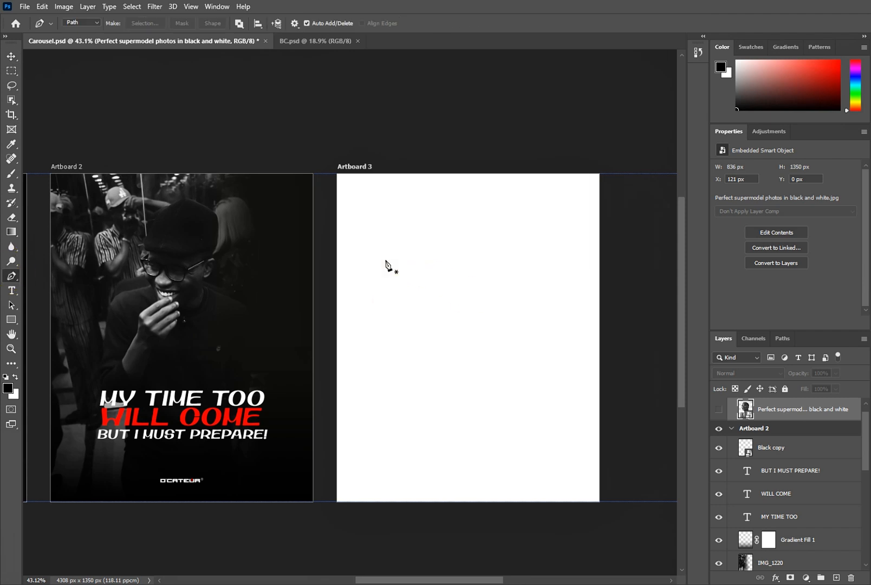
left_click(385, 260)
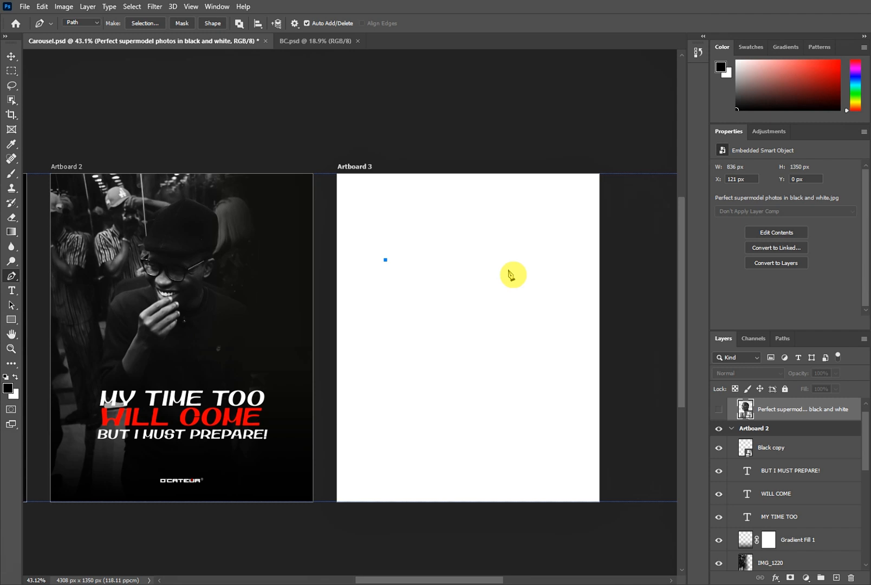
left_click(507, 270)
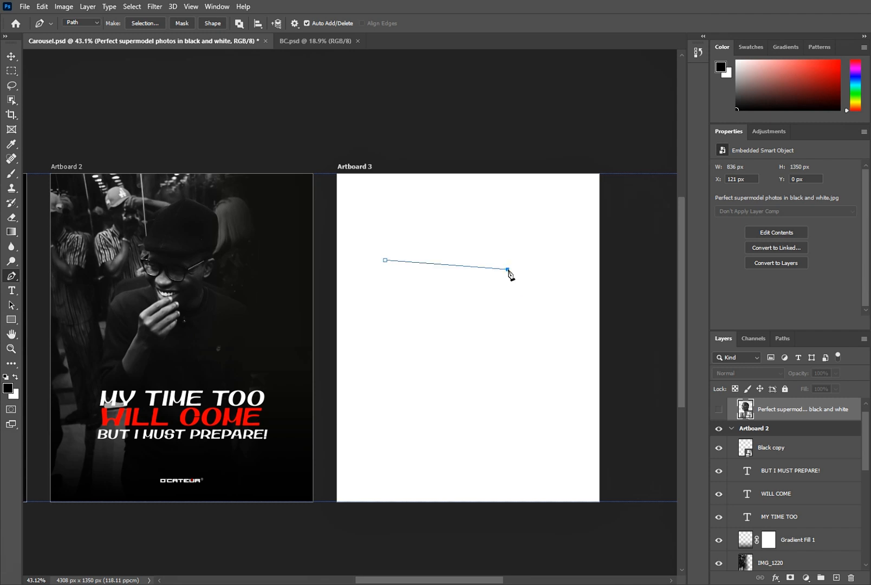
left_click_drag(508, 272, 518, 326)
left_click_drag(524, 326, 524, 326)
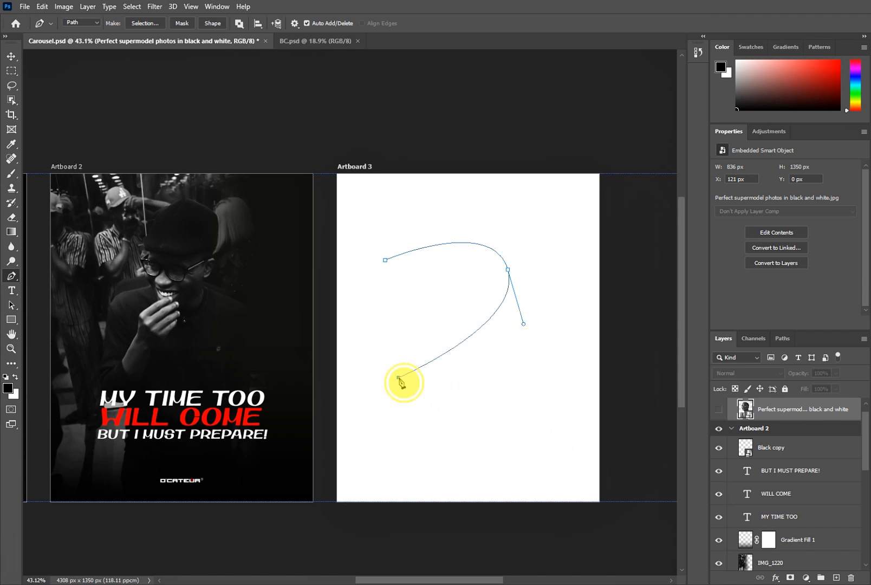
left_click_drag(398, 377, 447, 428)
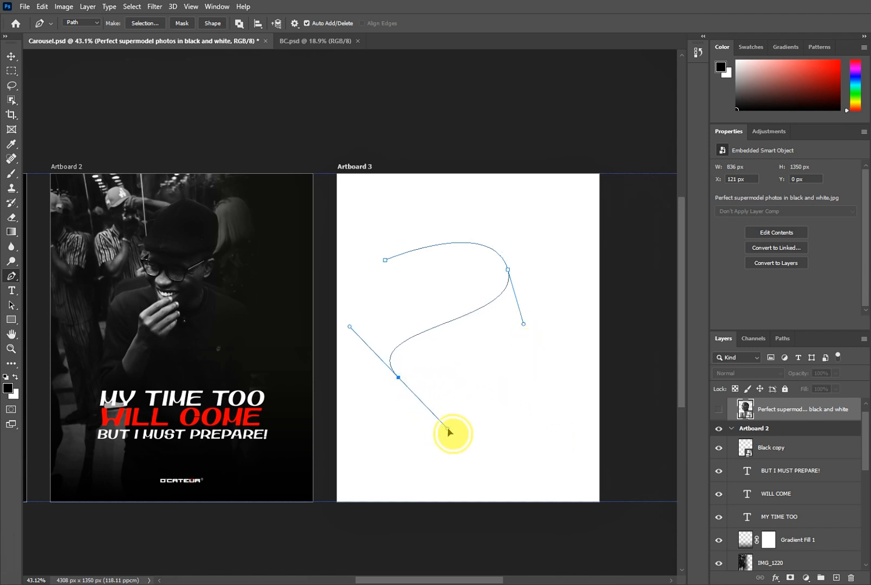
left_click_drag(397, 378, 354, 299)
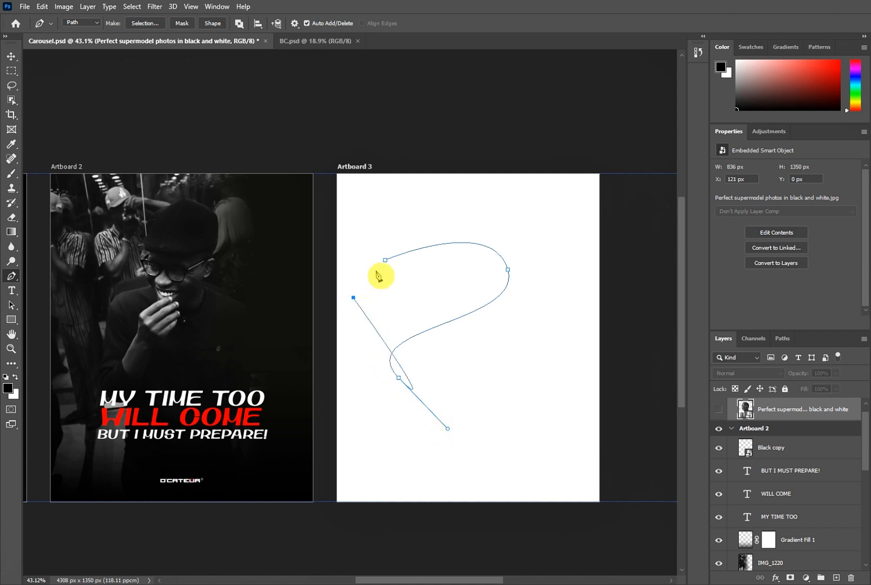
left_click(385, 261)
left_click(213, 24)
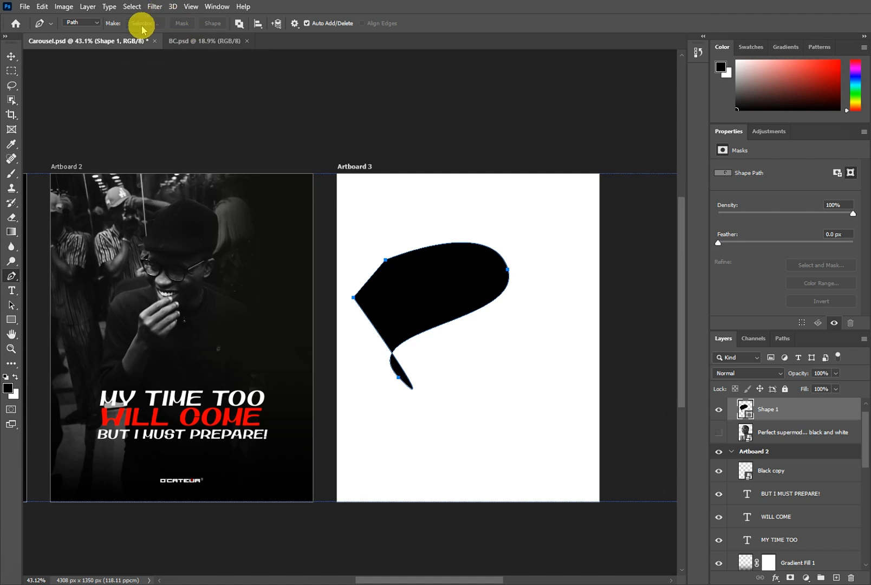
- Switch the Pen tool mode to Shape and back to Path
left_click(98, 24)
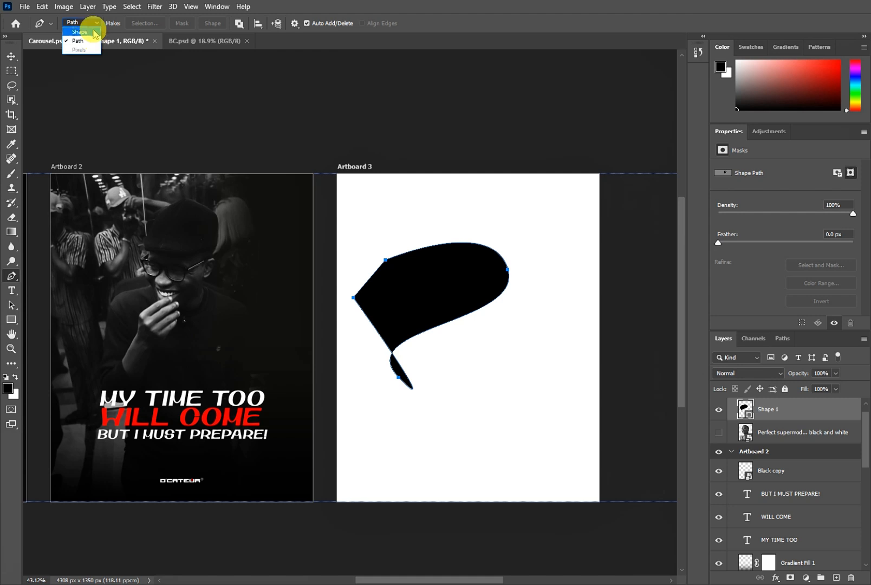
left_click(95, 33)
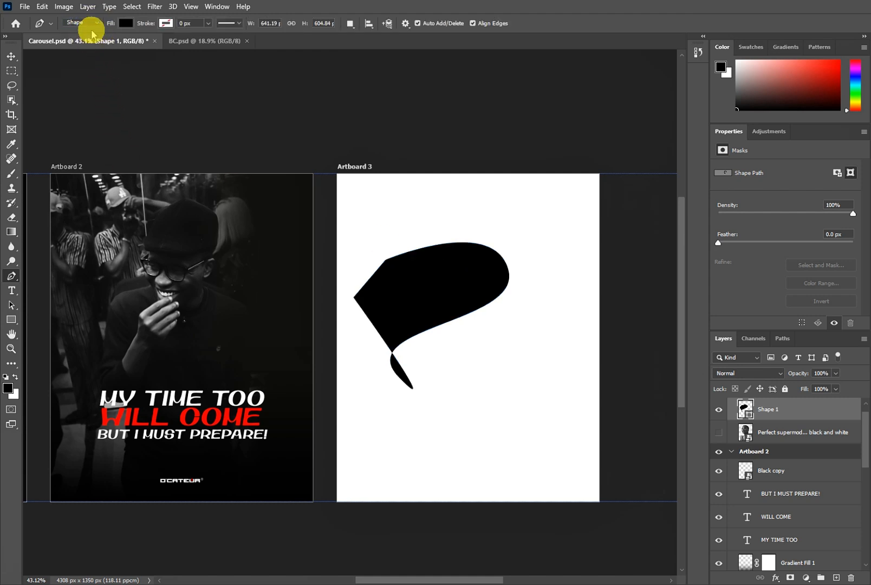
left_click(89, 23)
left_click(87, 33)
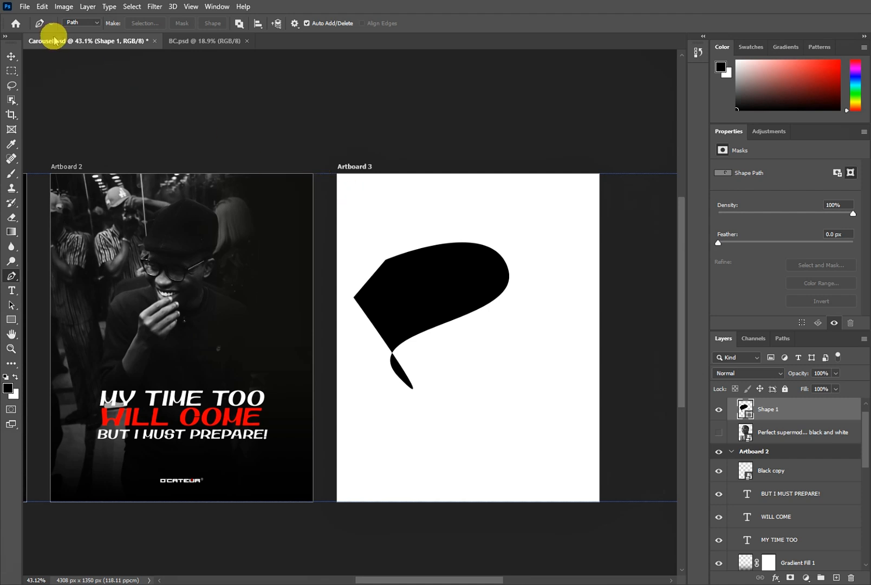
left_click_drag(404, 262, 437, 294)
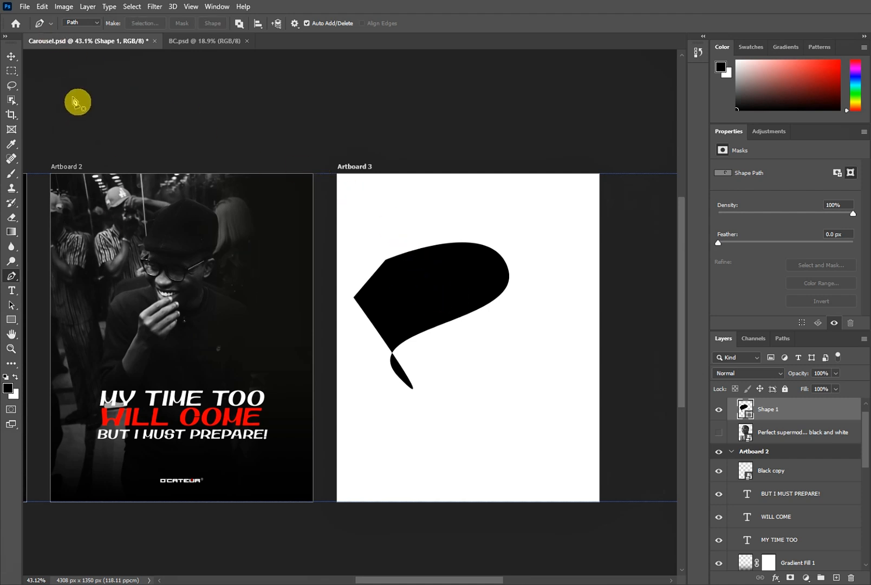
- Move the black shape slightly down and to the right on Artboard 3, and delete it
left_click(10, 57)
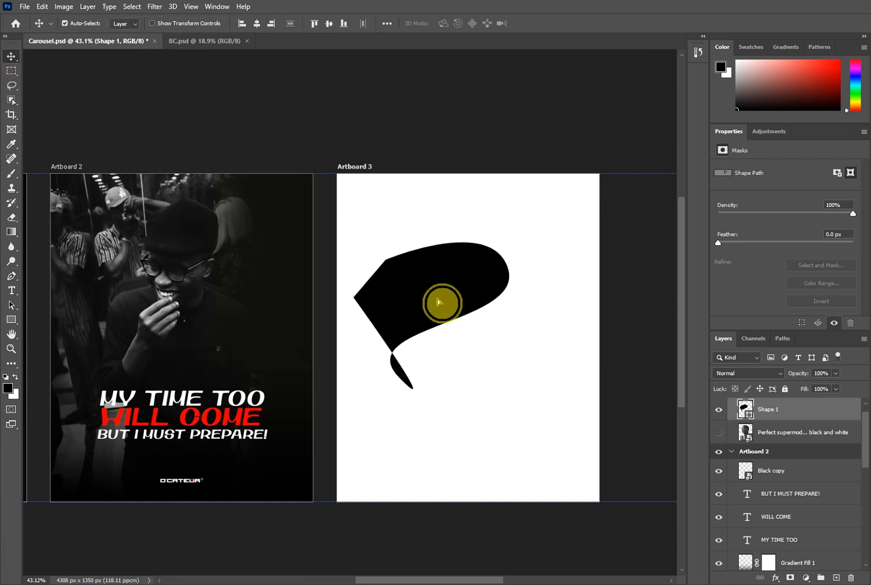
left_click_drag(442, 305, 466, 319)
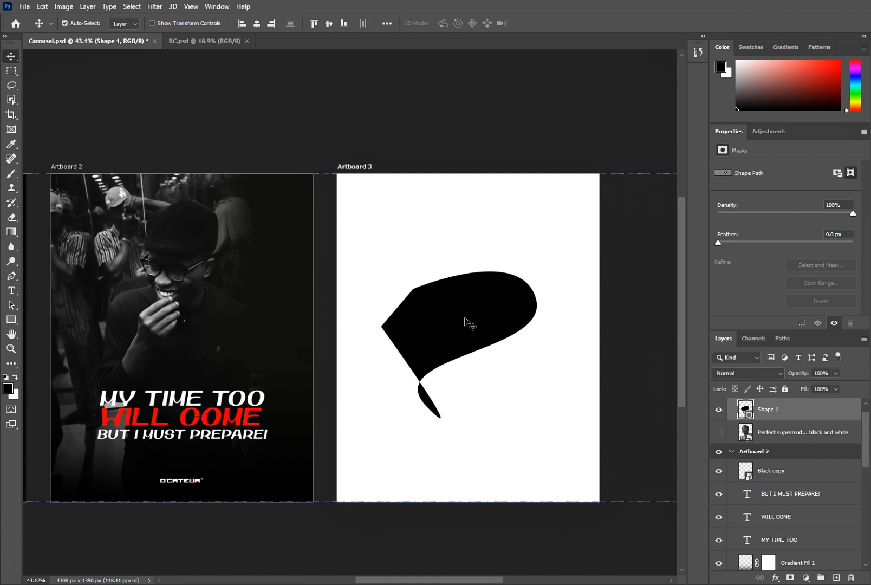
key("Delete")
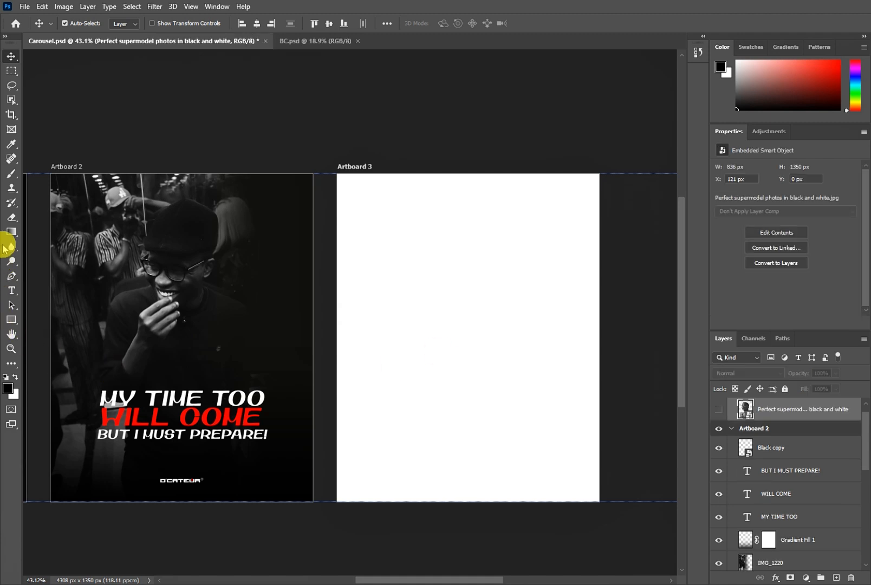
- Draw a looping freehand path on Artboard 3 with the Freeform Pen tool and undo it
left_click(11, 277)
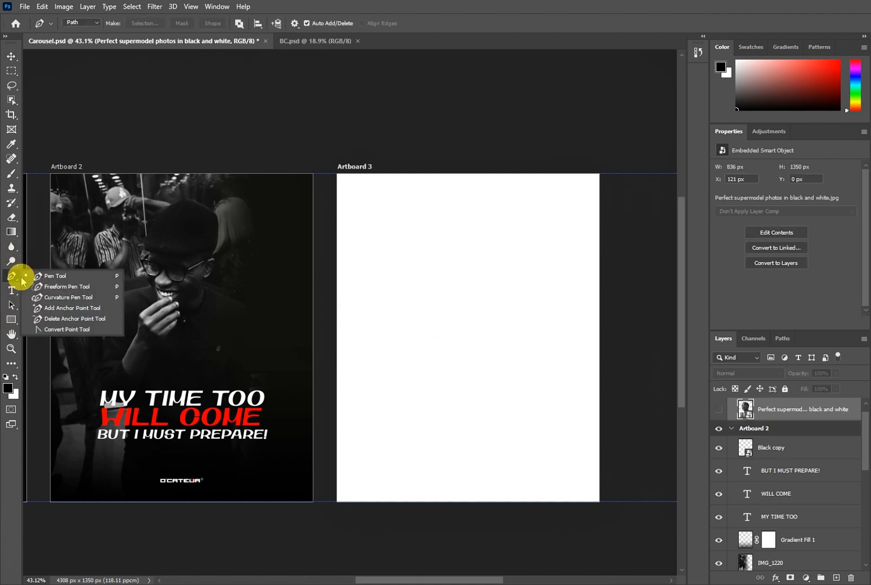
left_click(73, 286)
mouse_move(355, 252)
left_mouse_down()
mouse_move(430, 306)
mouse_move(486, 245)
mouse_move(476, 373)
mouse_move(461, 393)
left_mouse_up()
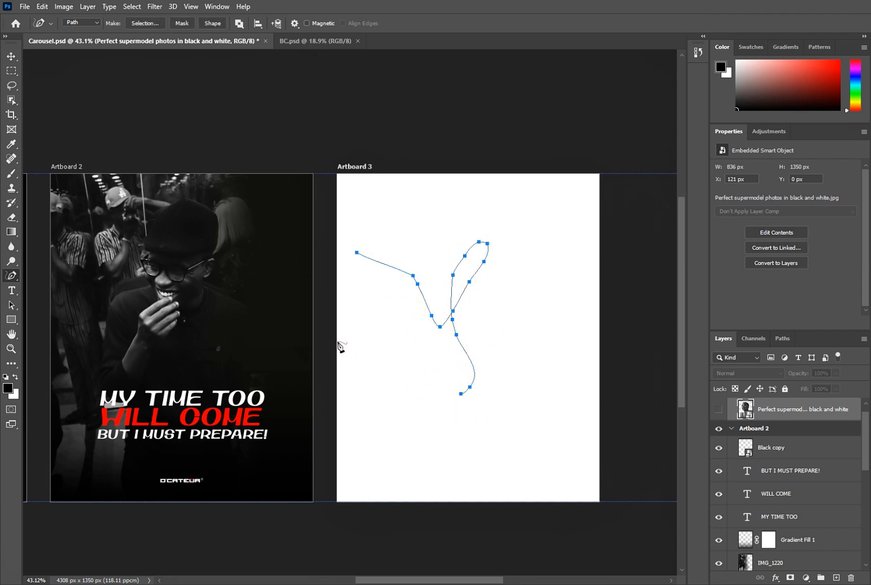
key("ctrl+z")
- Draw another looping freehand path on Artboard 3, add a short separate stroke above it, and delete the paths
mouse_move(364, 287)
left_mouse_down()
mouse_move(447, 352)
mouse_move(402, 357)
mouse_move(389, 371)
left_mouse_up()
left_click(434, 296)
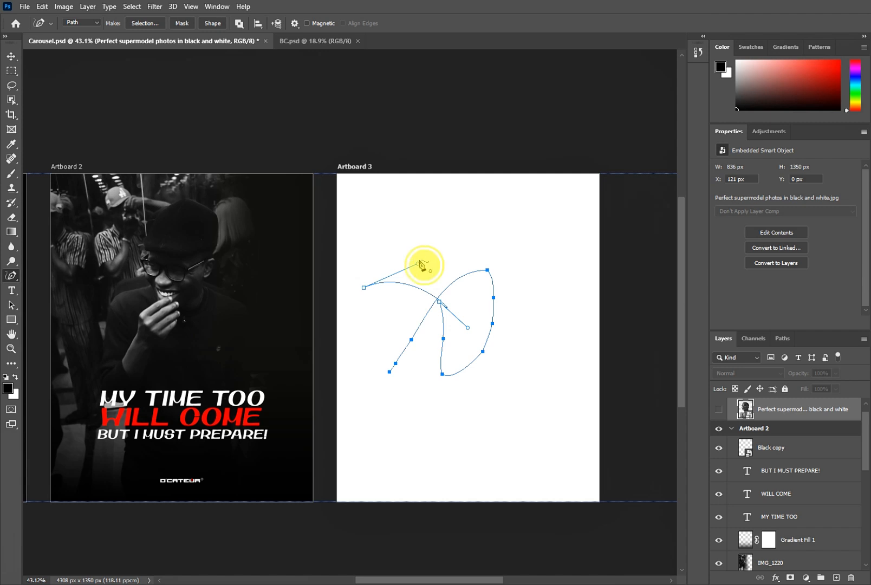
left_click(412, 231)
left_click(419, 261)
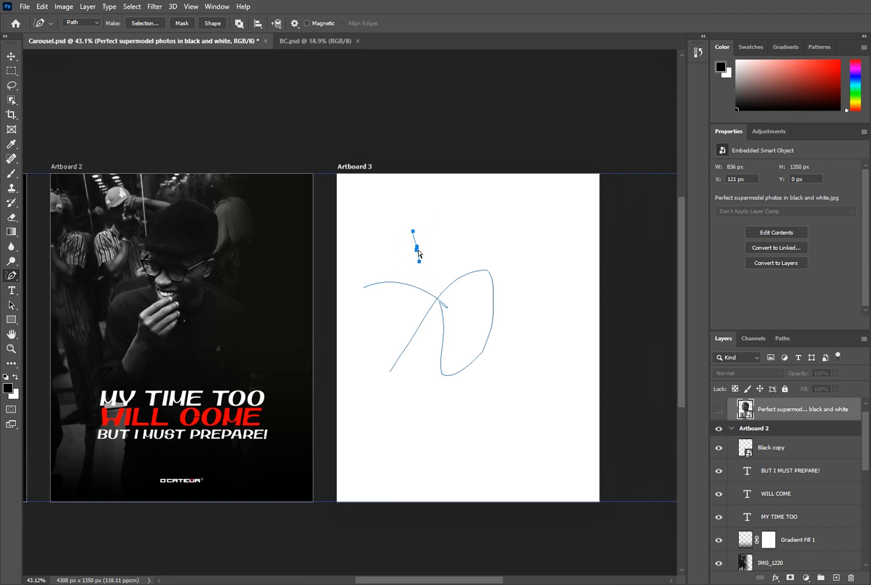
key("Delete")
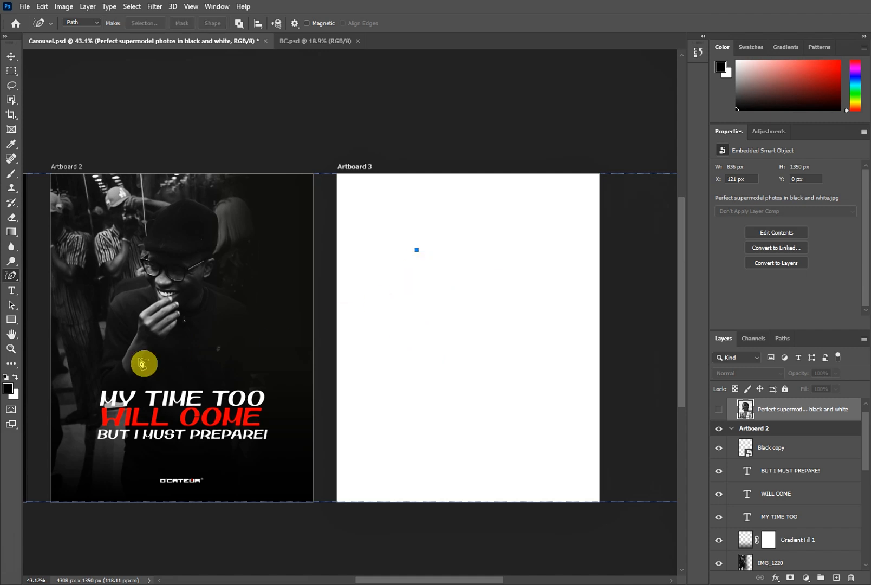
- Add a horizontal line of white 12 pt text reading "ffffff" on Artboard 3 and commit it
left_click(11, 289)
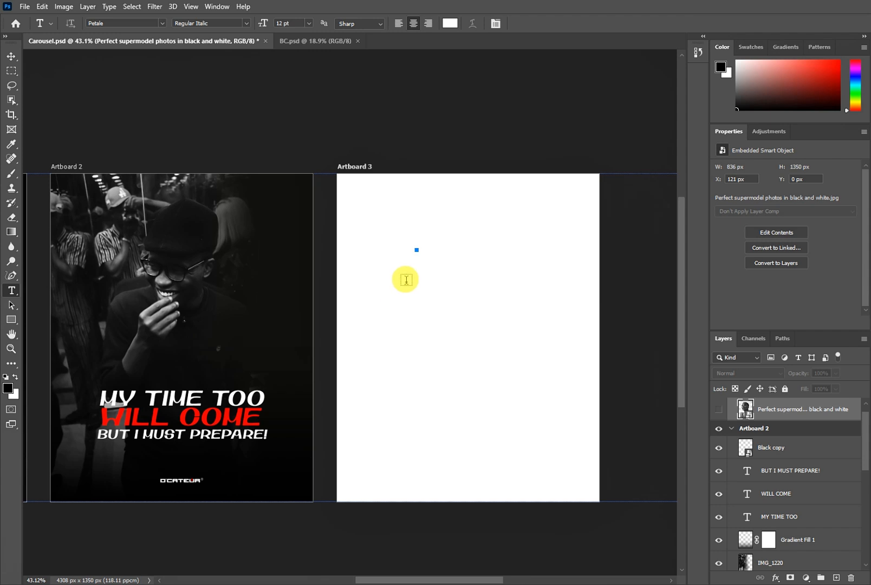
left_click(11, 56)
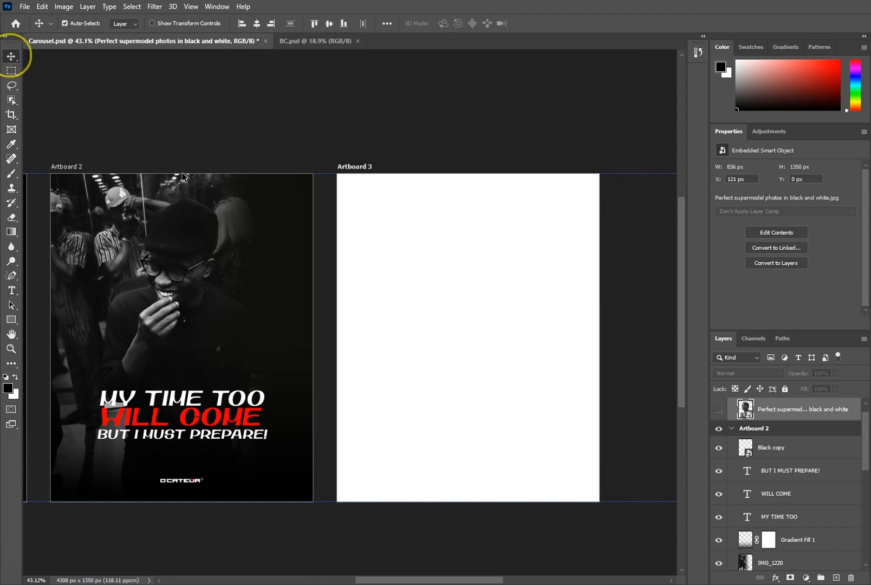
left_click(10, 290)
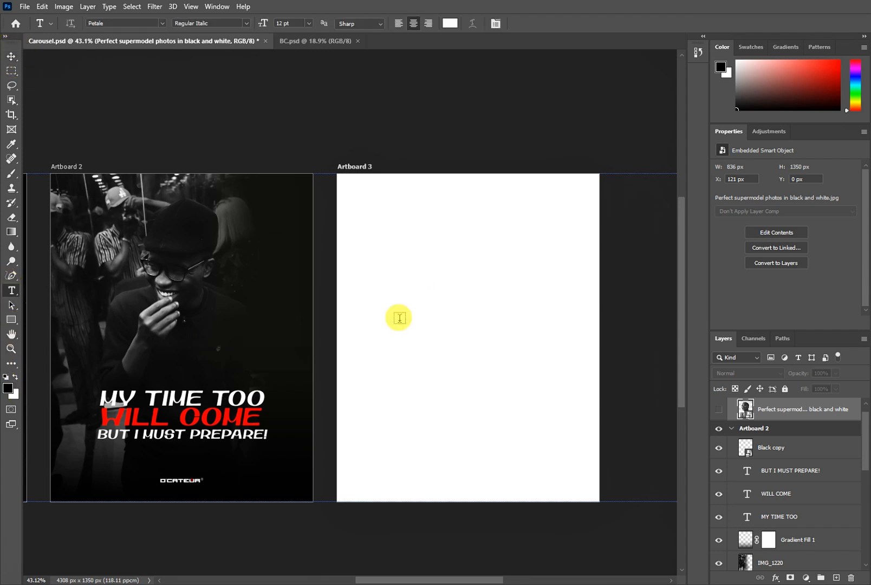
left_click(399, 313)
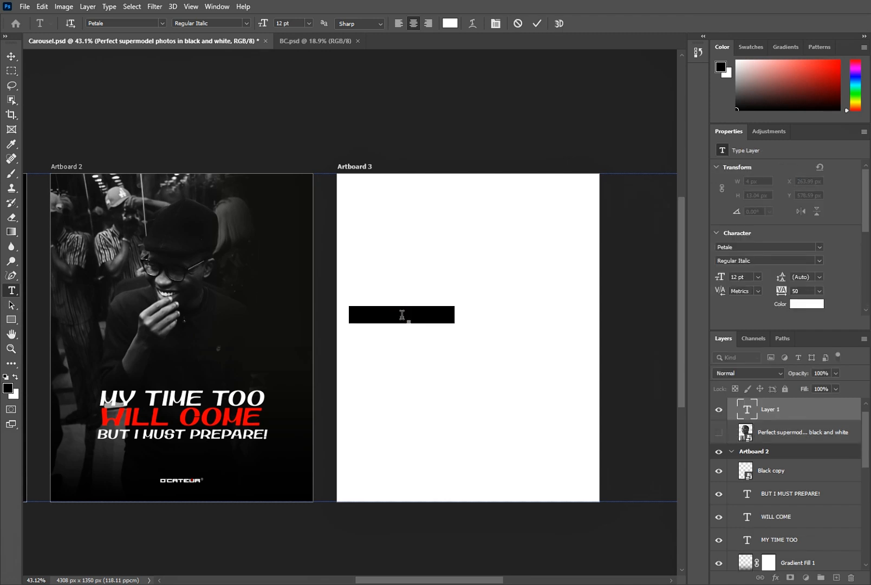
left_click(402, 314)
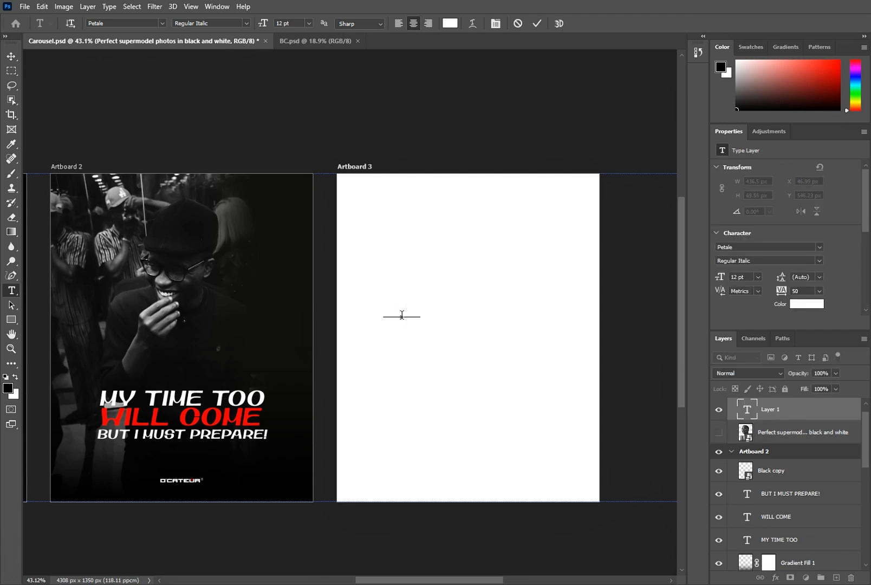
left_click(536, 23)
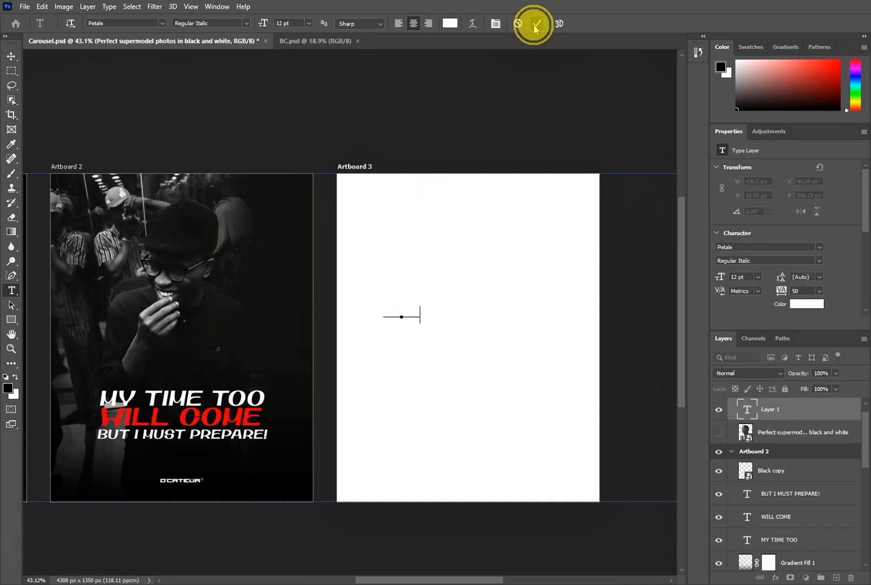
- Change the colour of the "ffffff" text to black
left_click(800, 303)
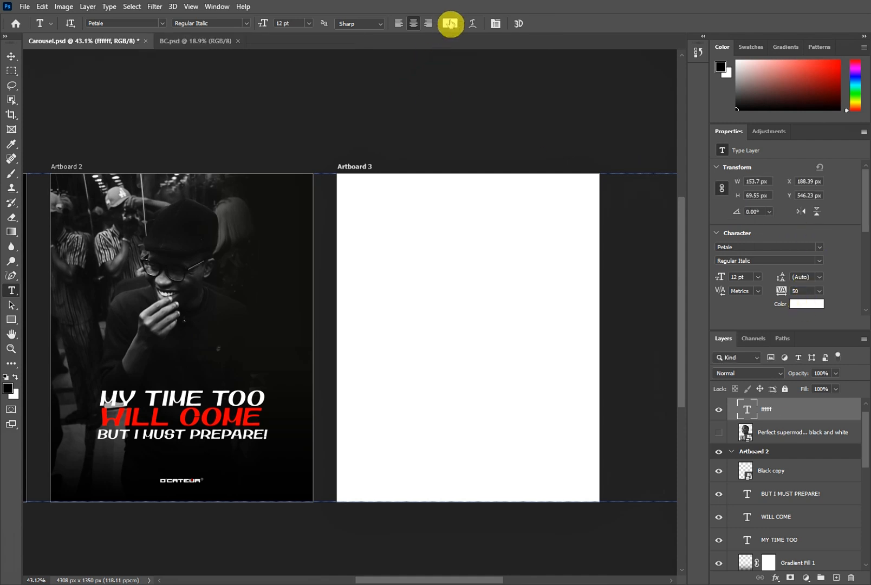
left_click(807, 310)
left_click(691, 312)
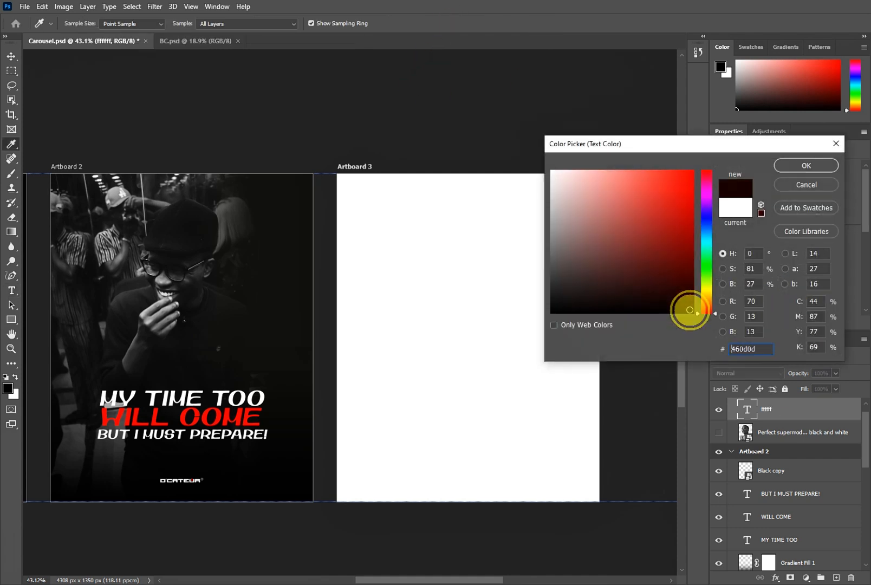
left_click(778, 171)
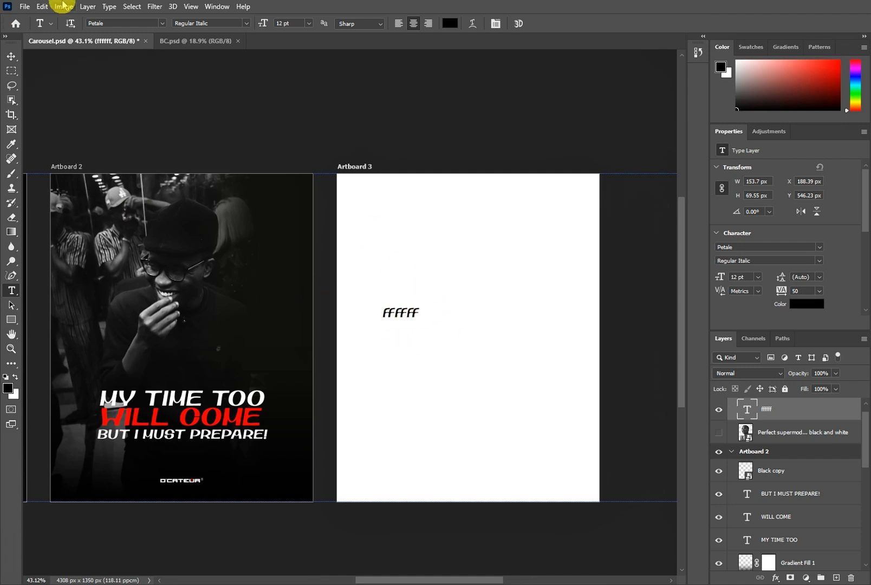
- Move the "ffffff" text to the horizontal centre of Artboard 3, then select the artboard
left_click(7, 56)
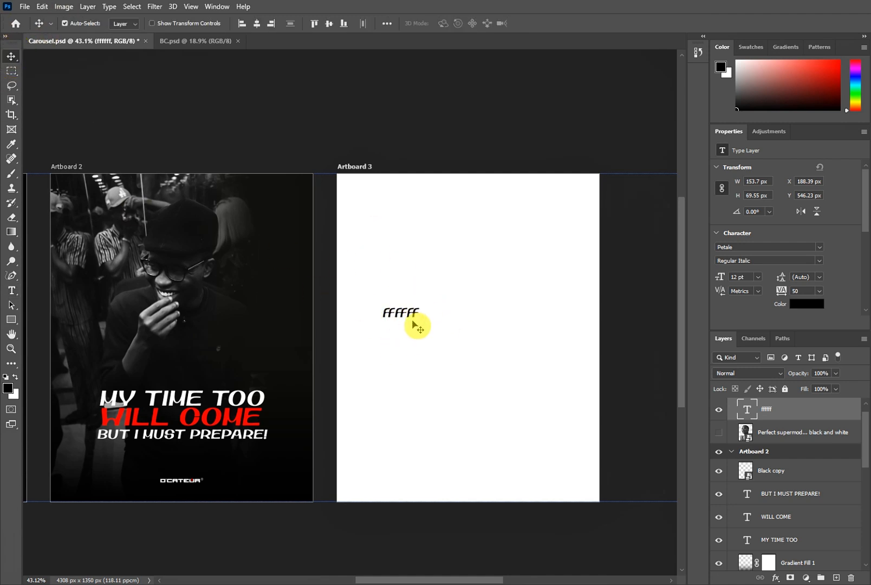
left_click_drag(405, 316, 475, 331)
left_click(472, 364)
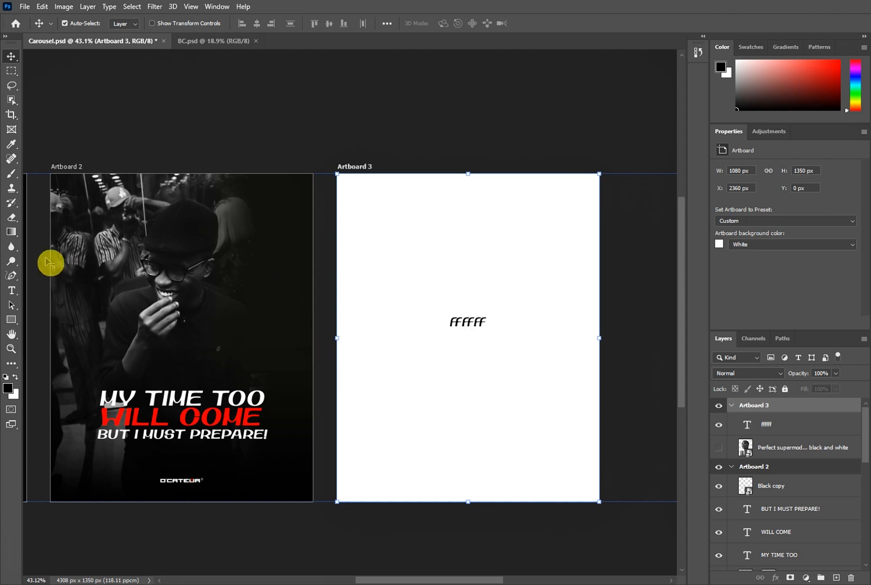
- Add the placeholder text "Lorem Ipsum" near the upper edge of Artboard 3 with the Vertical Type tool and commit it
left_click(15, 288)
left_click(47, 303)
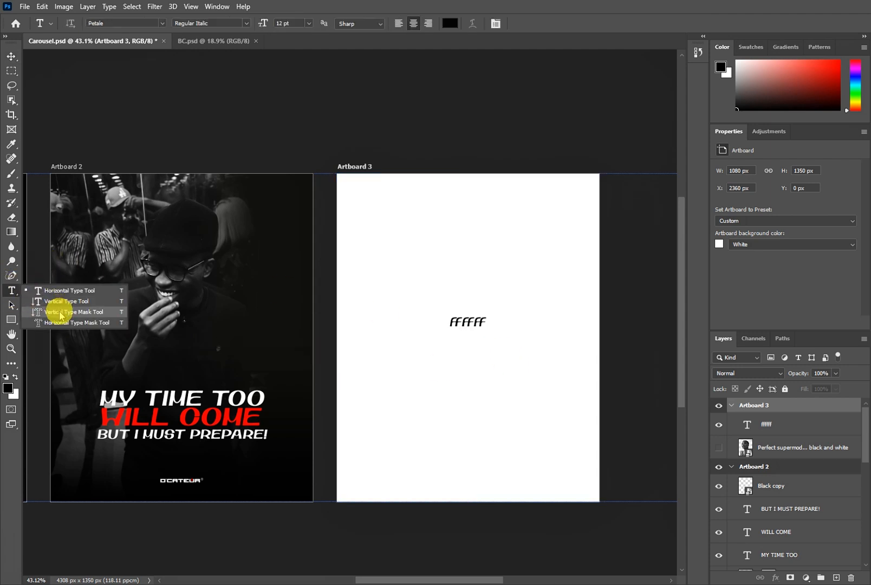
left_click(69, 325)
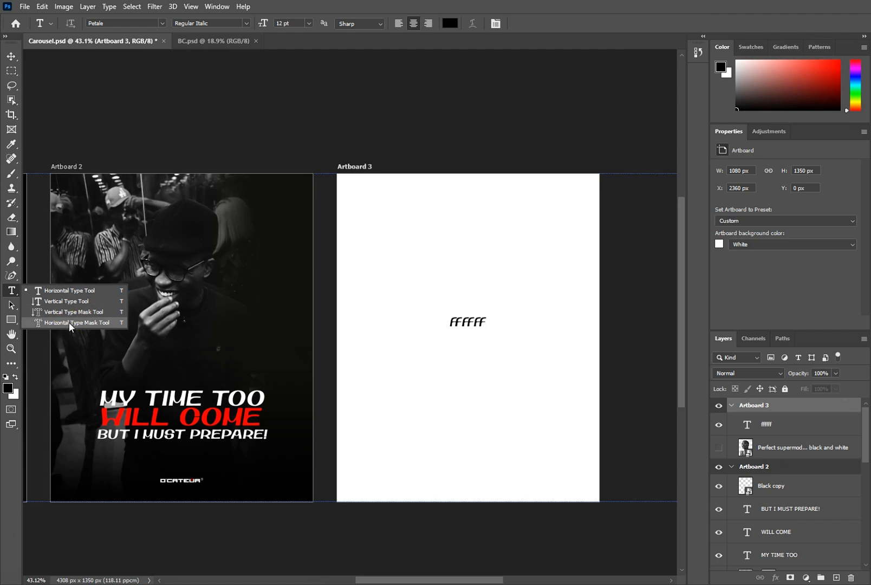
left_click(69, 323)
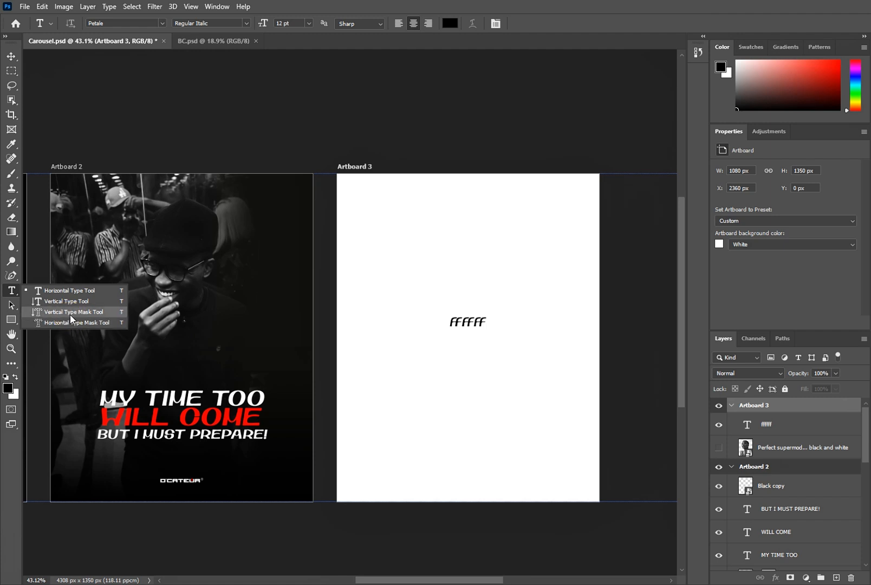
left_click(37, 315)
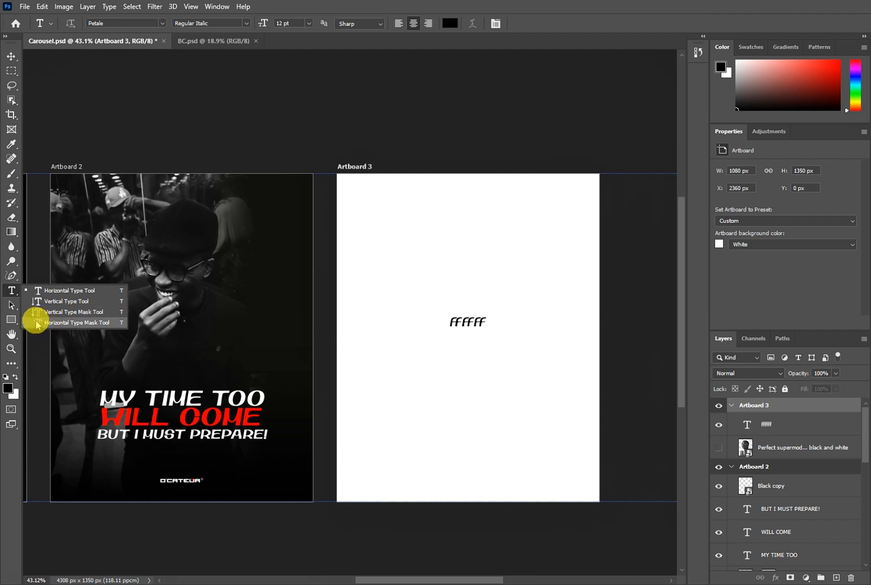
left_click(38, 302)
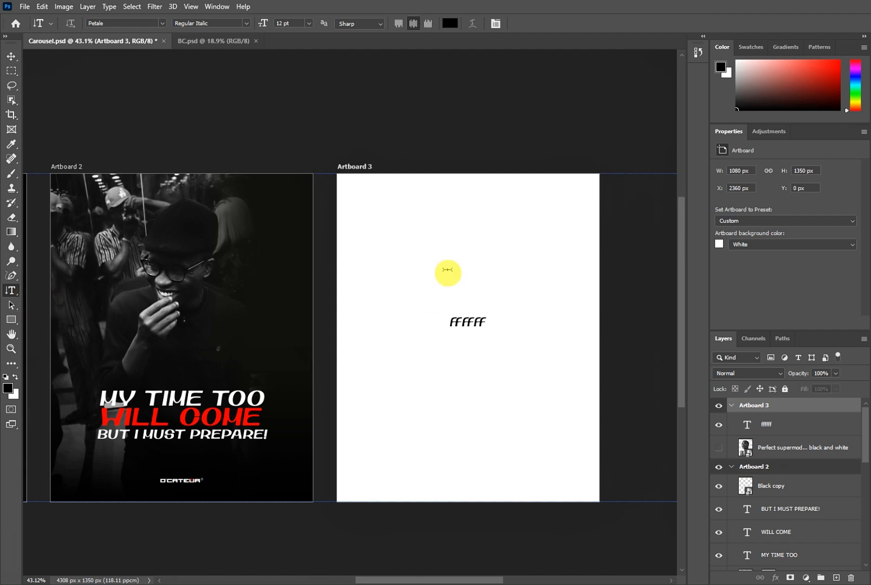
left_click(404, 240)
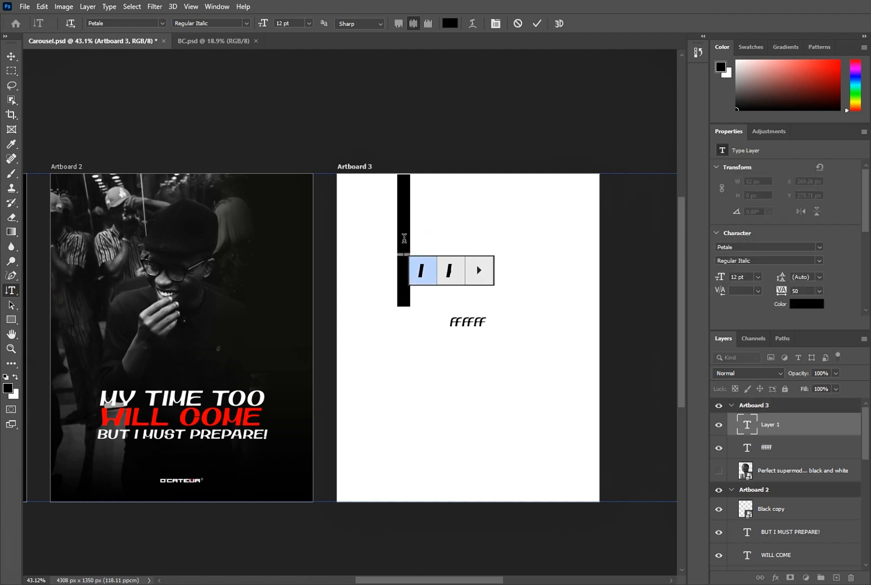
left_click(423, 270)
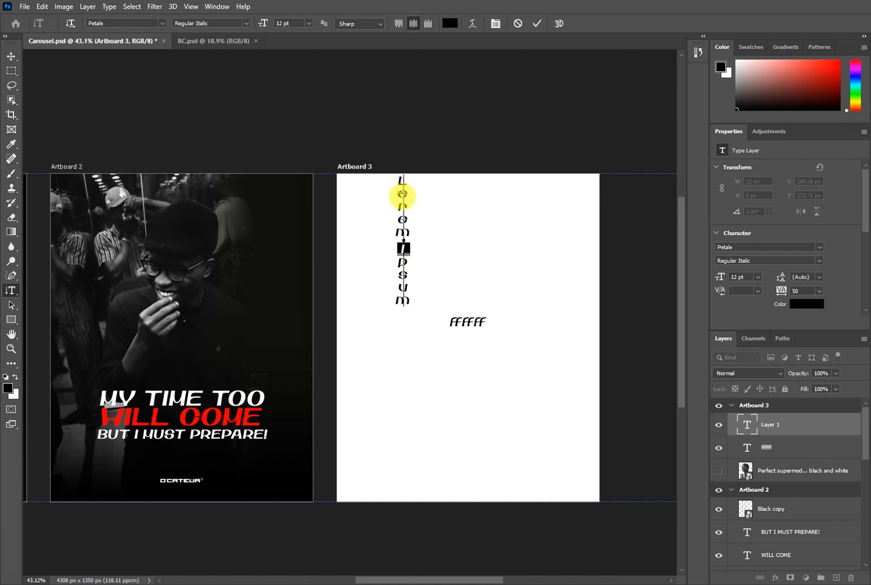
left_click(534, 25)
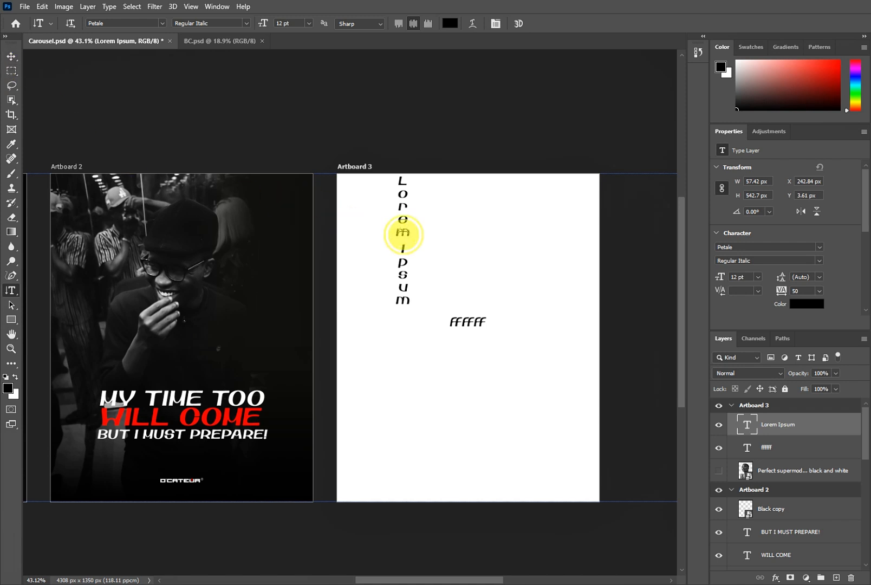
- Reopen the vertical "Lorem Ipsum" text for editing, commit it without changes, and delete its layer
left_click(402, 234)
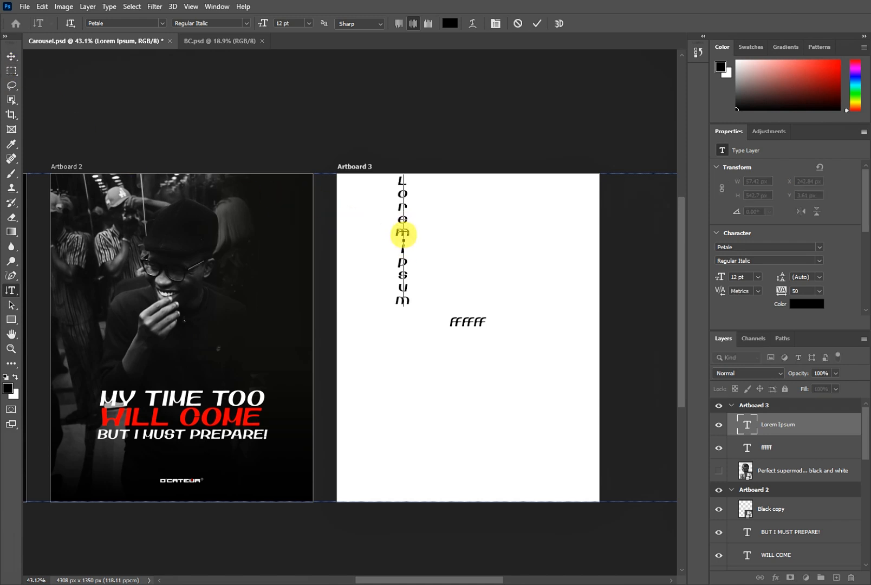
left_click(536, 24)
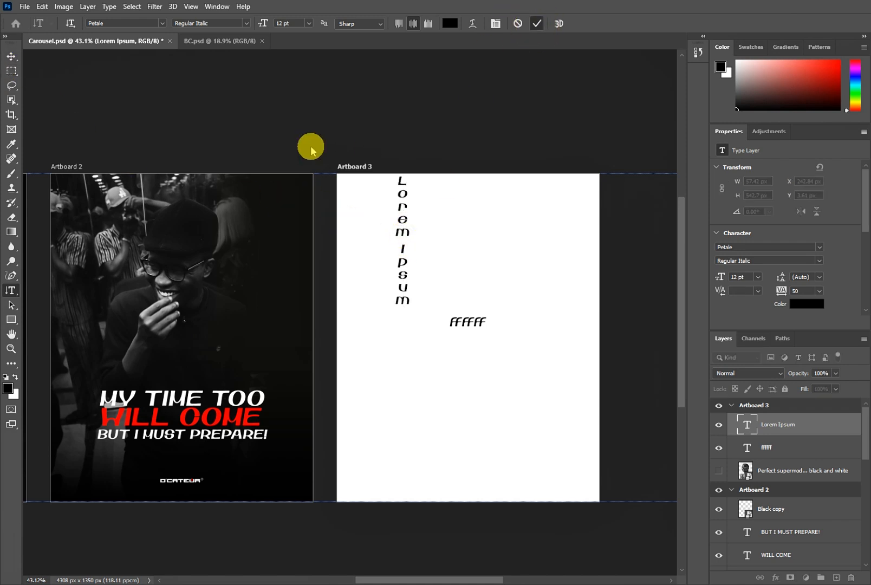
left_click(12, 59)
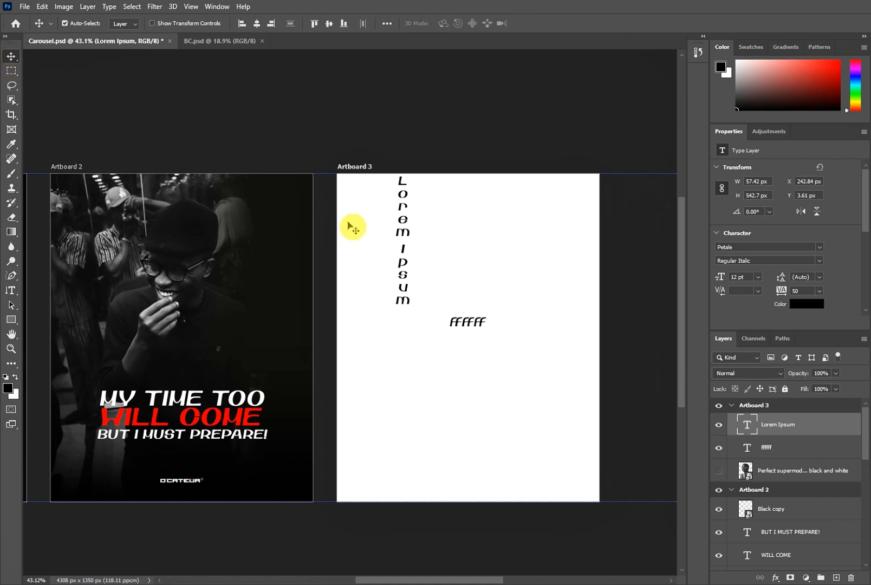
key("Delete")
left_click(407, 235)
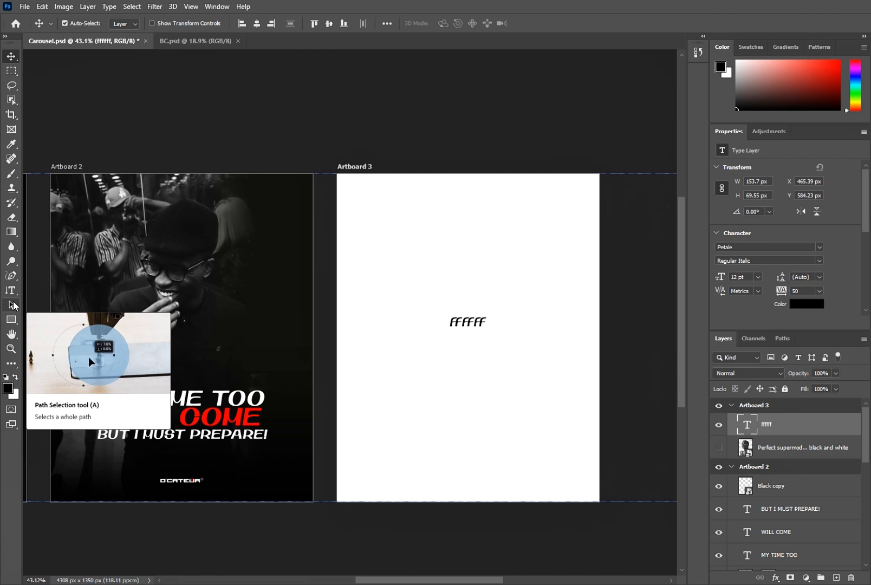
- Restore the Horizontal Type tool and try a Path Selection marquee around the text on Artboard 3
left_click_drag(11, 290, 40, 294)
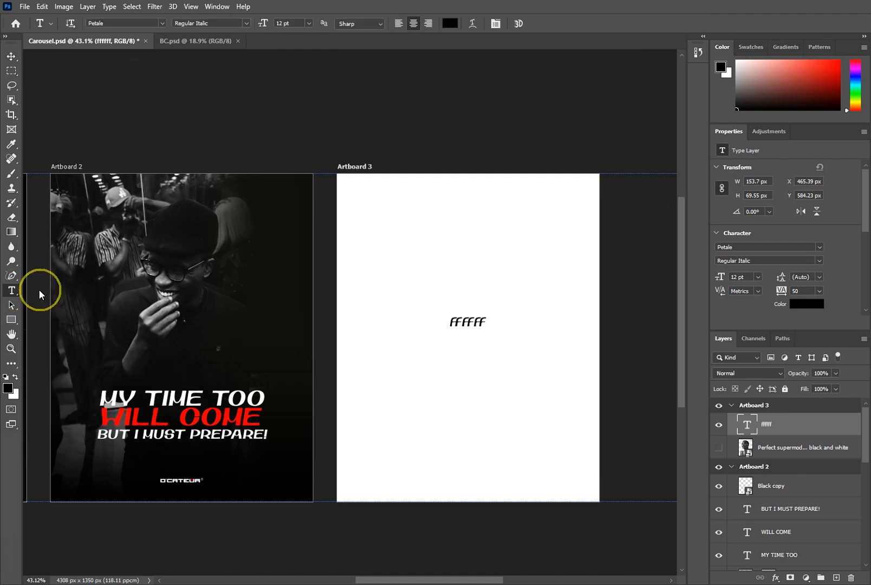
left_click(12, 306)
left_click_drag(412, 247, 502, 348)
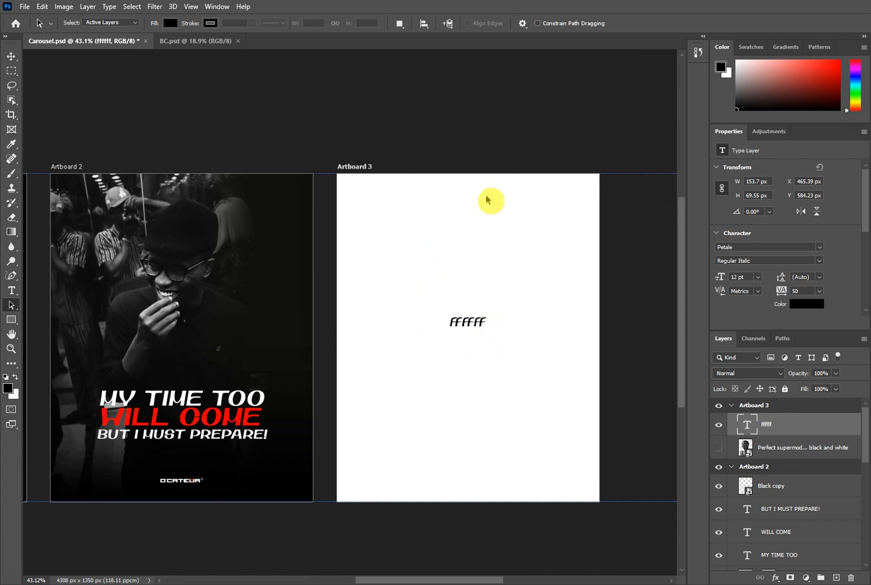
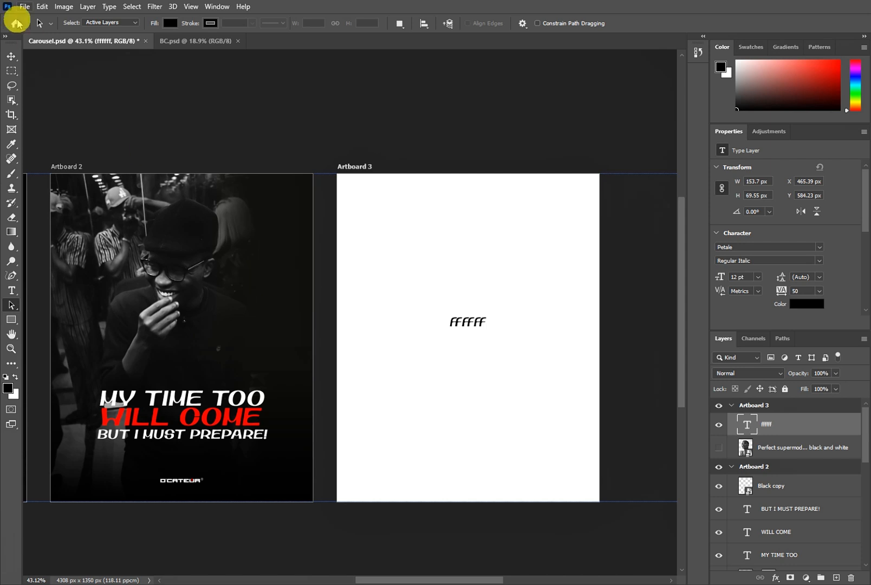
left_click(12, 56)
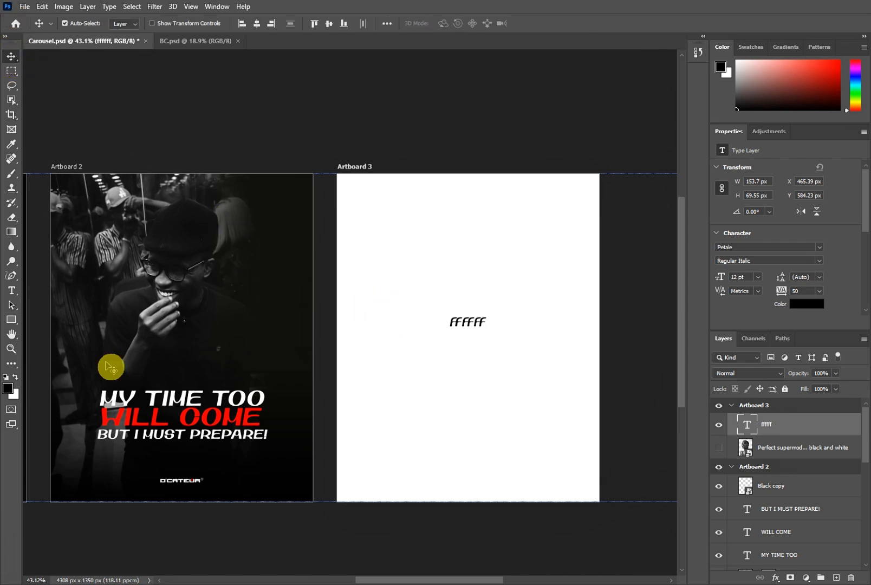
- Draw a black rectangle about 628 × 508 px on Artboard 3 and move it to the artboard's upper-left corner
left_click(12, 320)
left_click(44, 317)
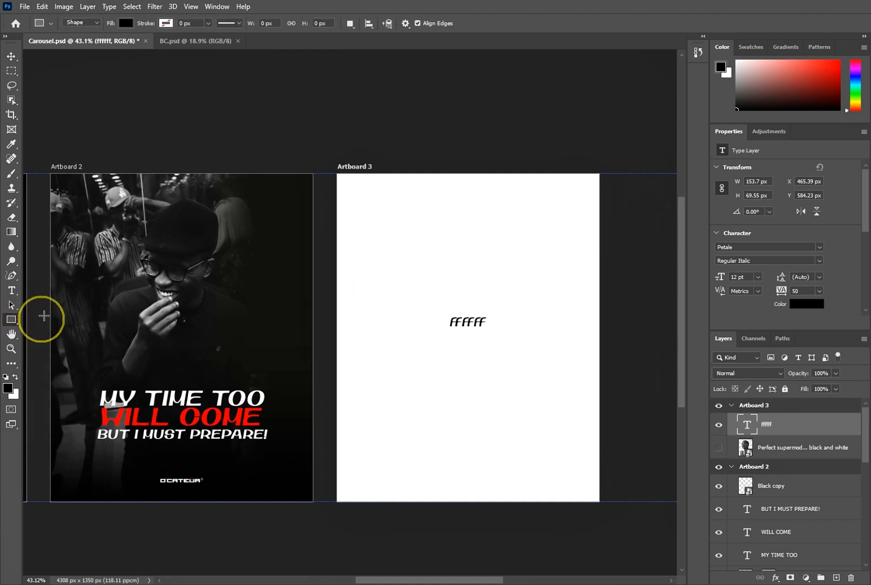
mouse_move(405, 245)
left_mouse_down()
mouse_move(500, 373)
mouse_move(559, 368)
left_mouse_up()
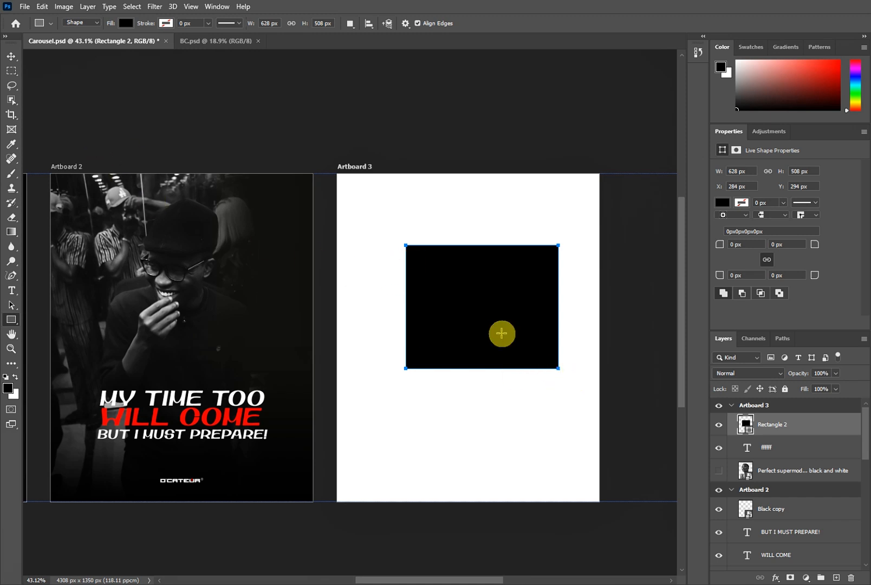
left_click(11, 57)
left_click_drag(455, 320, 382, 253)
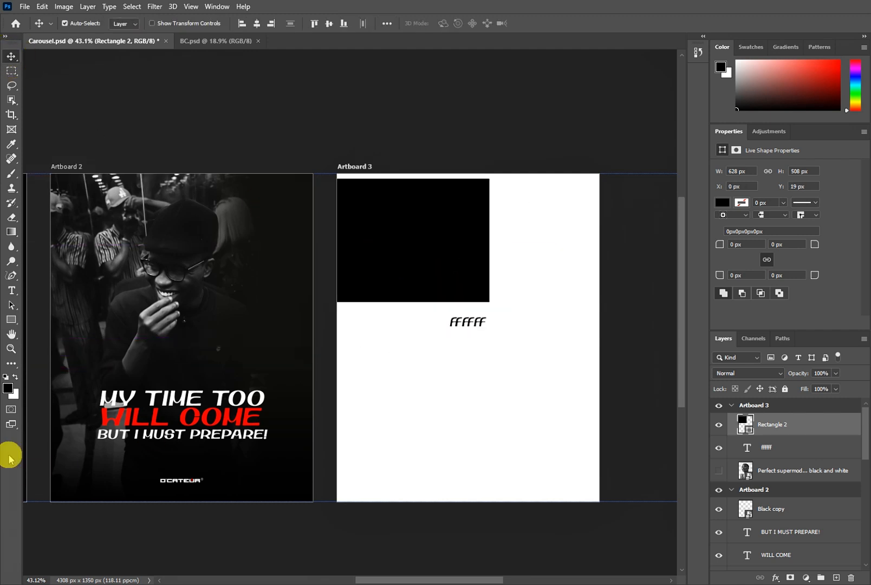
- Draw a black rounded rectangle about 630 × 434 px with 10 px corners on Artboard 3 and move it directly beneath the first rectangle
left_click(10, 324)
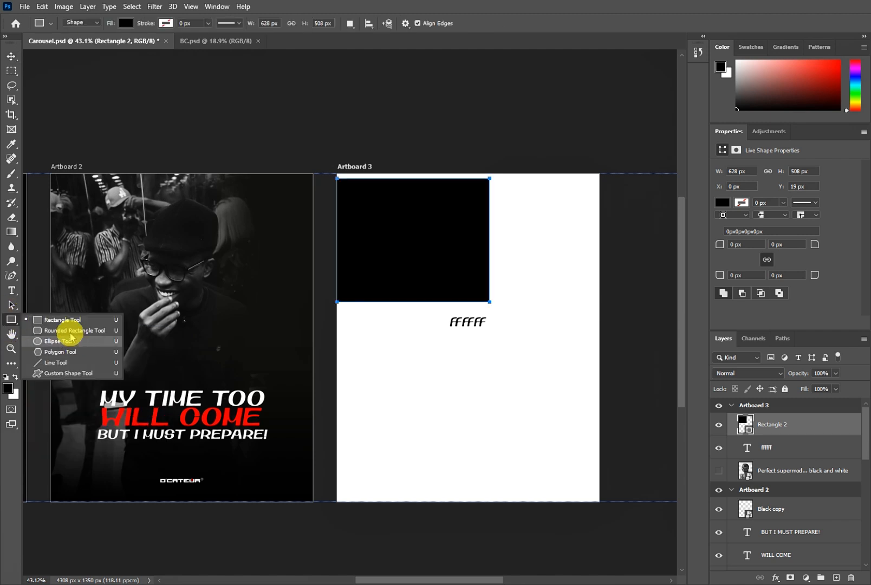
left_click(69, 316)
key("shift+u")
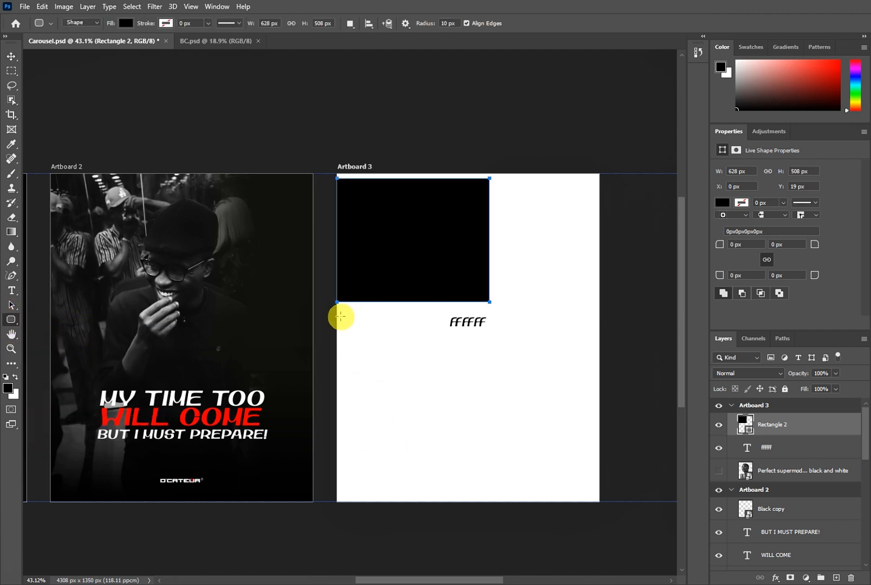
left_click_drag(340, 316, 489, 423)
left_click(10, 56)
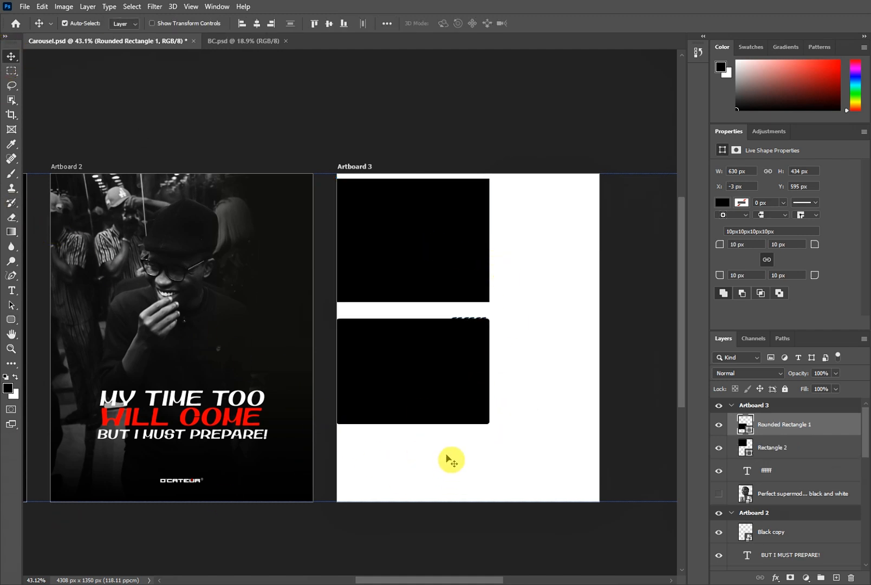
mouse_move(410, 391)
left_mouse_down()
mouse_move(412, 370)
mouse_move(415, 384)
left_mouse_up()
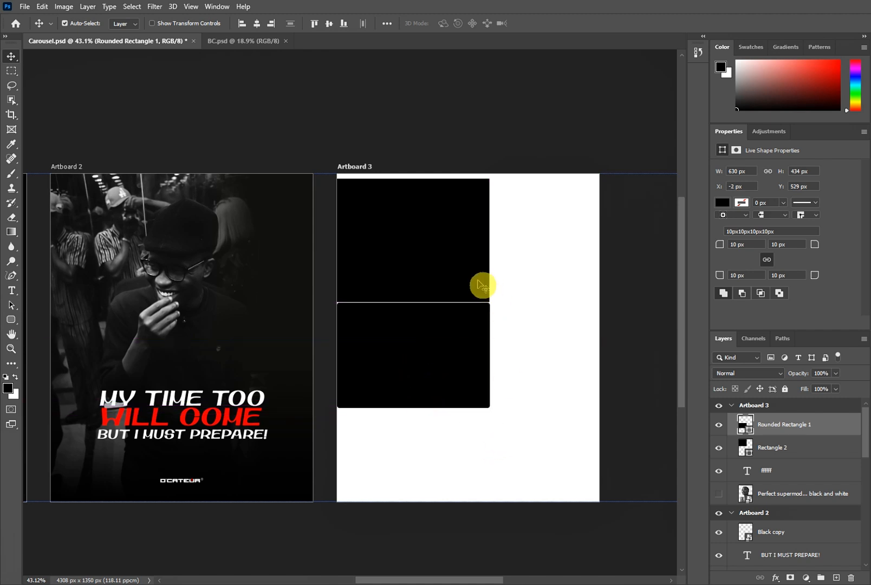
- Draw a black ellipse about 380 × 647 px on Artboard 3 and move it beside the upper rectangle, clear of the artboard's right edge
right_click(10, 321)
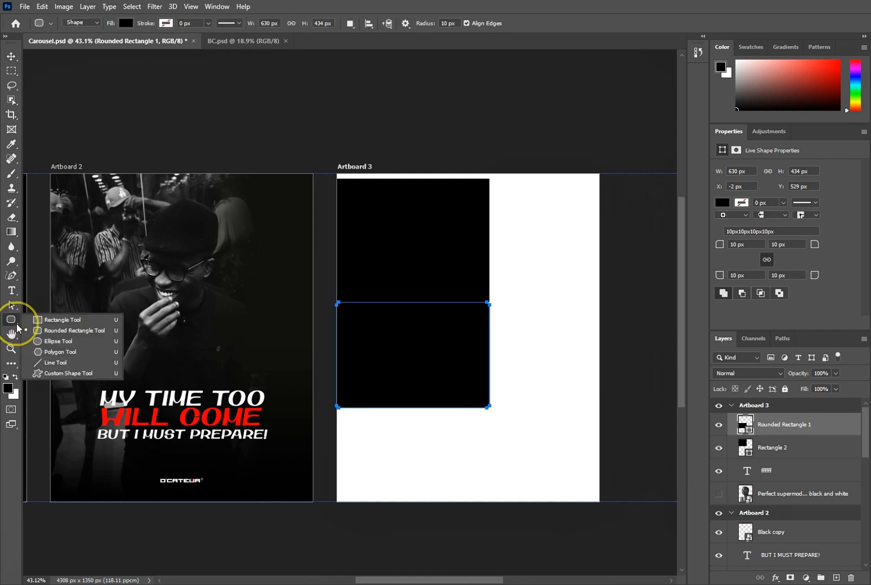
left_click(43, 332)
key("shift+u")
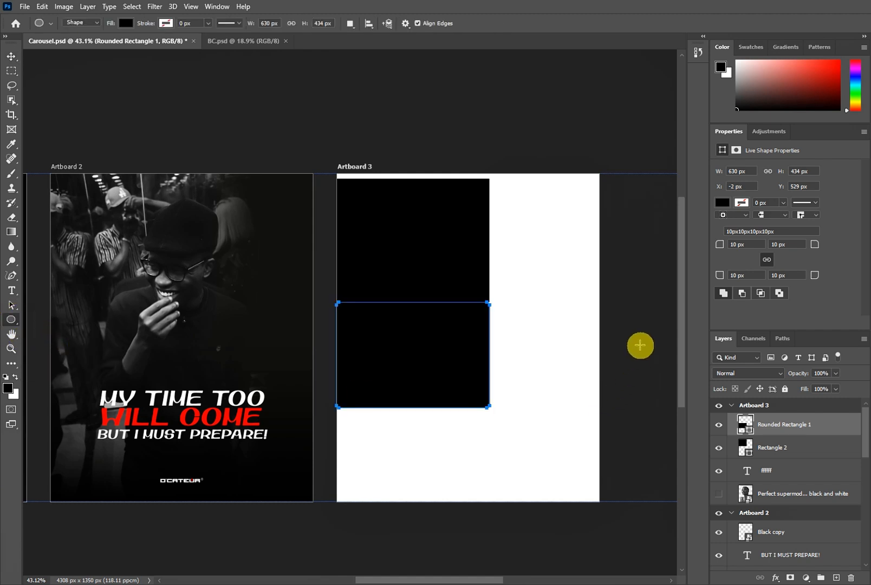
left_click_drag(510, 209, 601, 362)
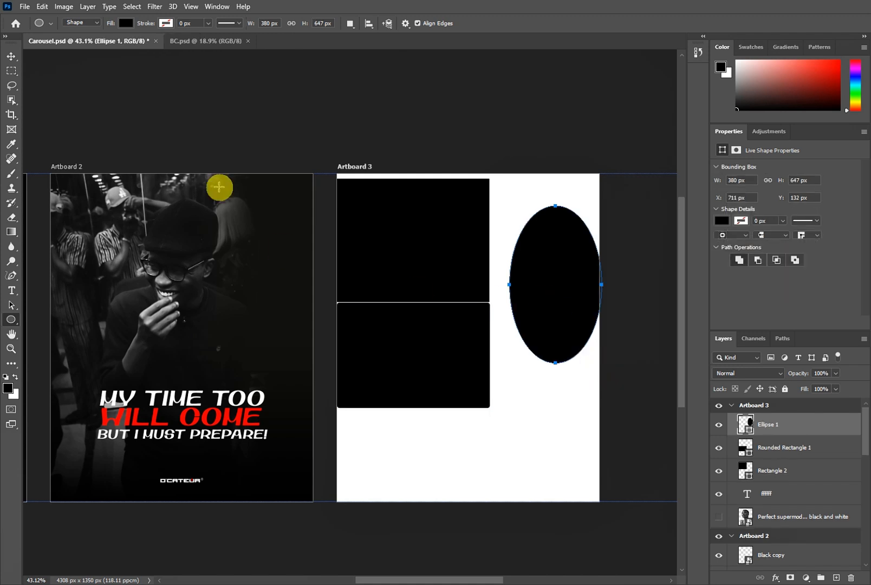
left_click(10, 57)
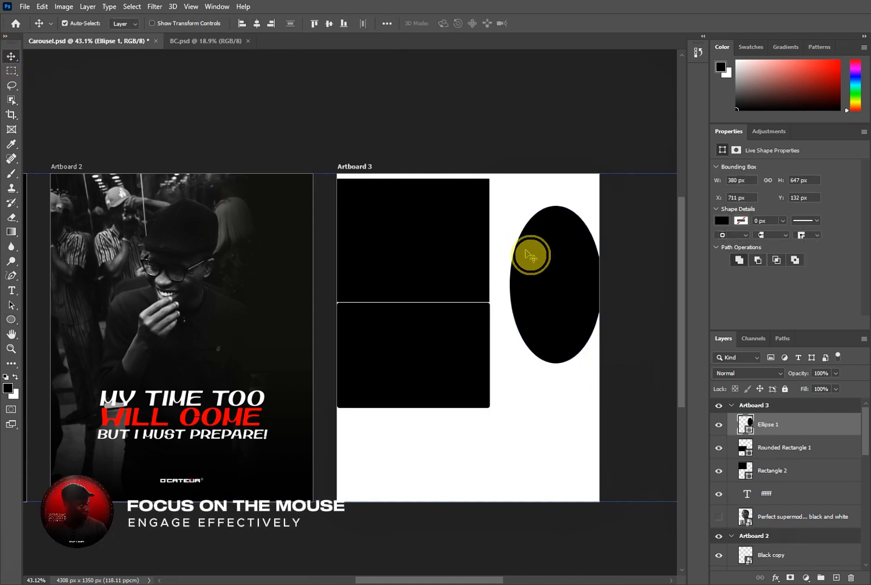
left_click_drag(529, 253, 517, 236)
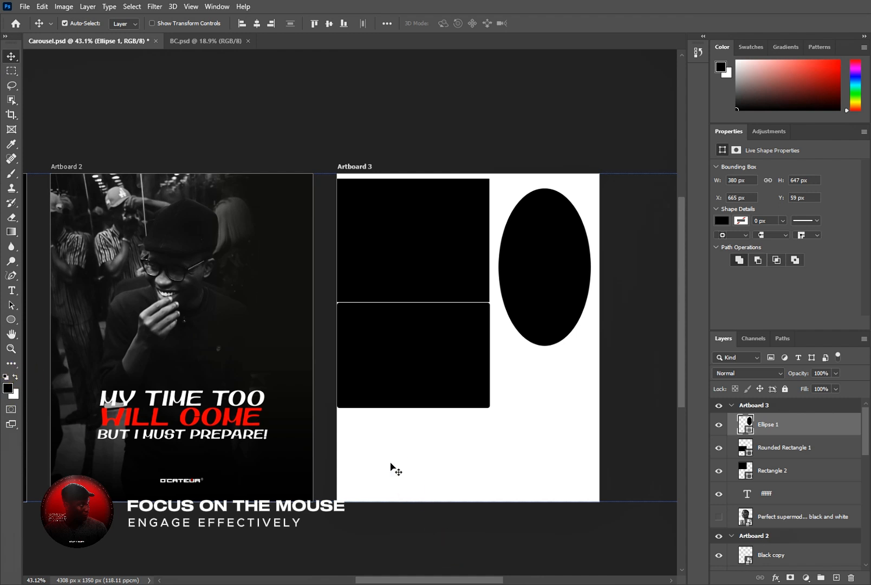
- Draw a black circle about 174 px in diameter on Artboard 3, below the rounded rectangle
left_click(366, 407)
left_click_drag(366, 424, 422, 471)
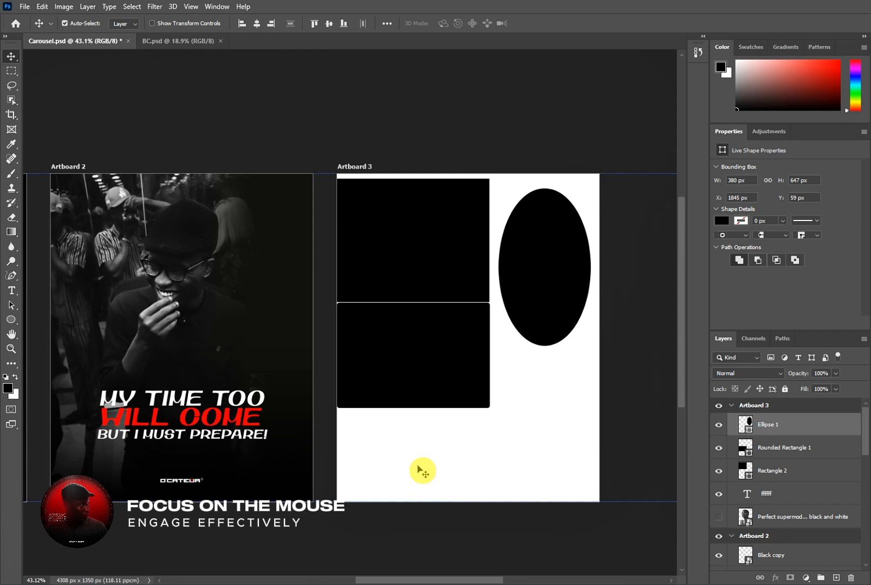
left_click(11, 320)
left_click_drag(382, 435, 531, 477)
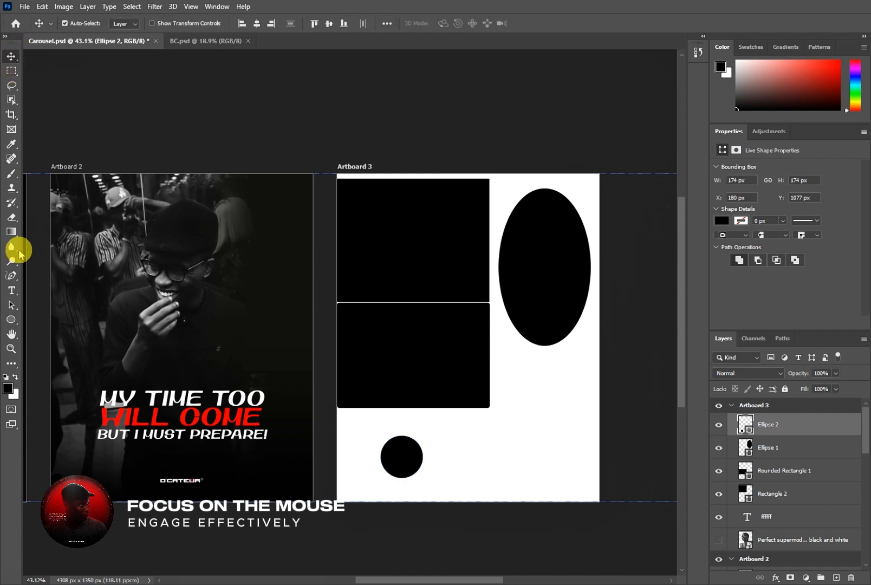
- Draw a black five-sided polygon about 519 × 497 px on Artboard 3, overlapping the ellipse and the rounded rectangle
right_click(11, 320)
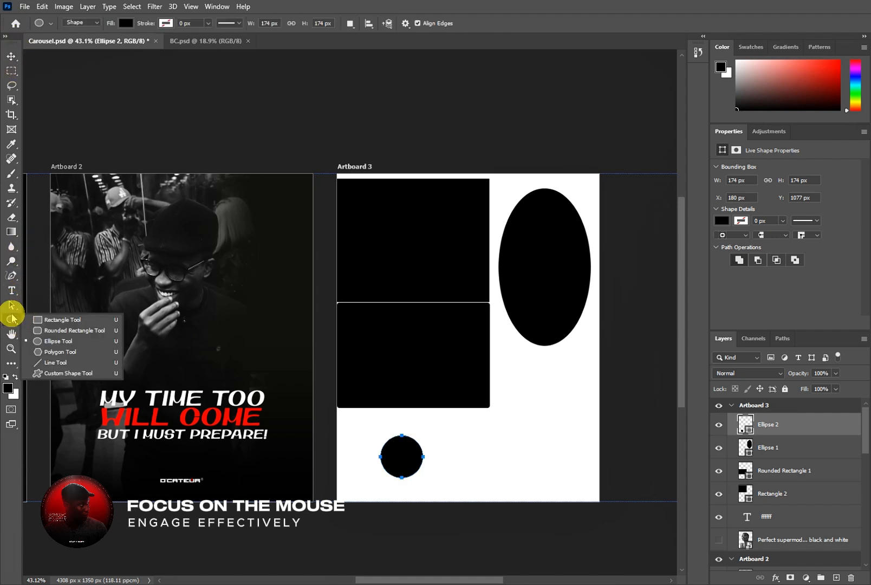
left_click(56, 353)
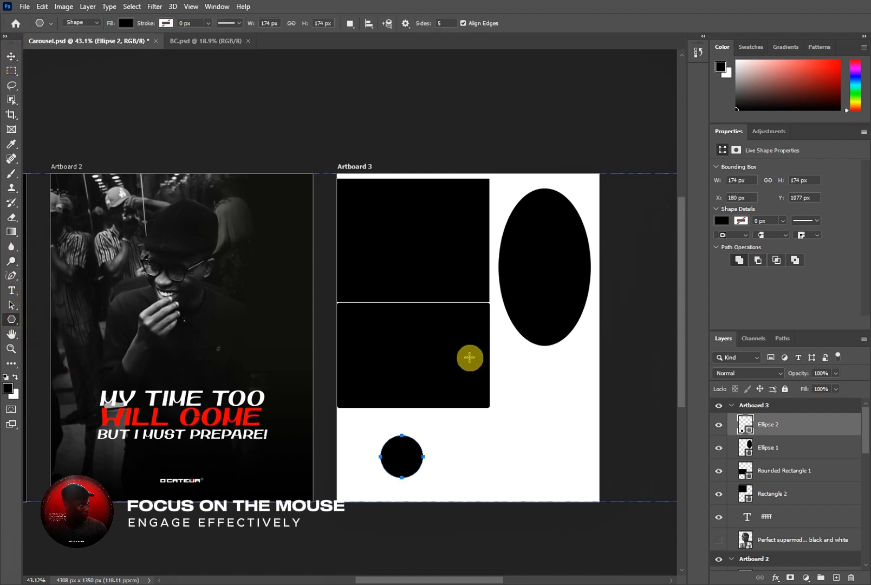
left_click(12, 55)
left_click(466, 468)
left_click(11, 319)
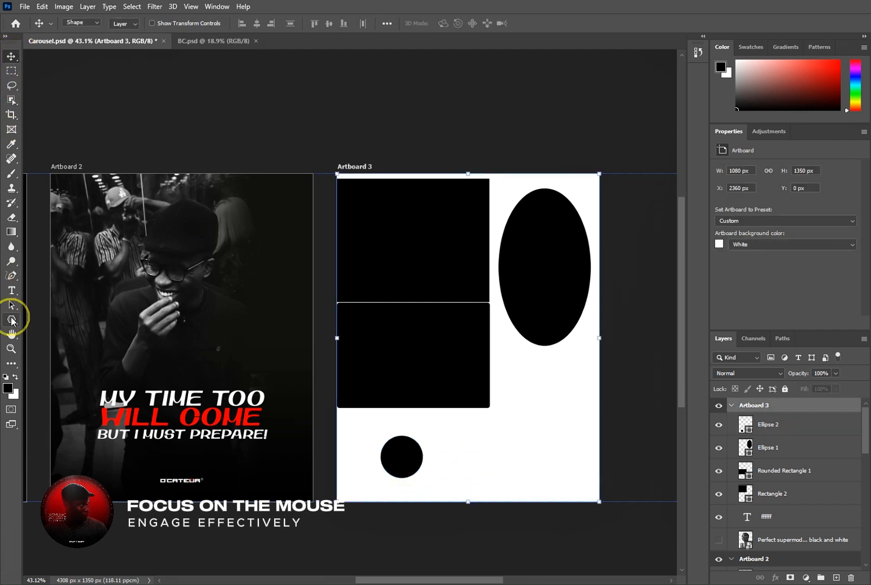
left_click_drag(510, 372, 550, 423)
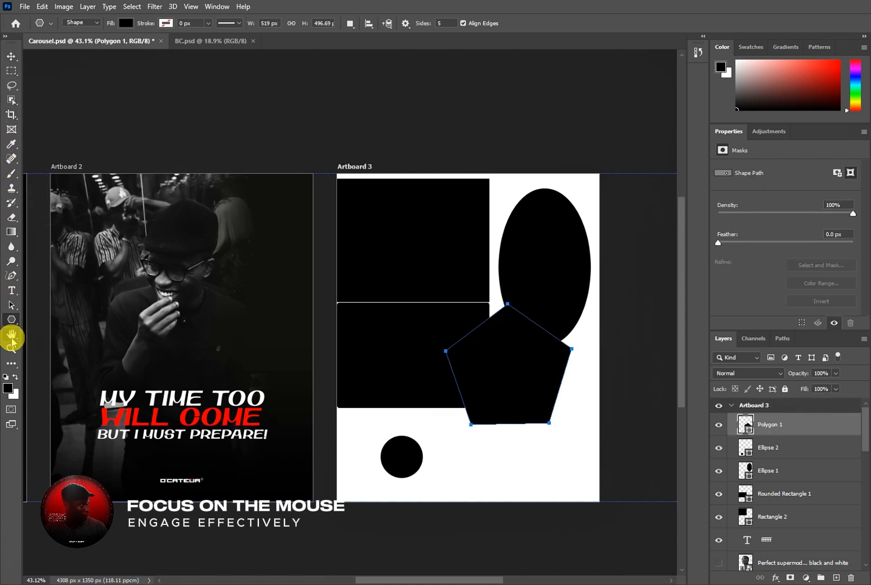
- Delete the polygon, both ellipses, the rectangle and the rounded rectangle from Artboard 3, keeping the text layer
right_click(10, 319)
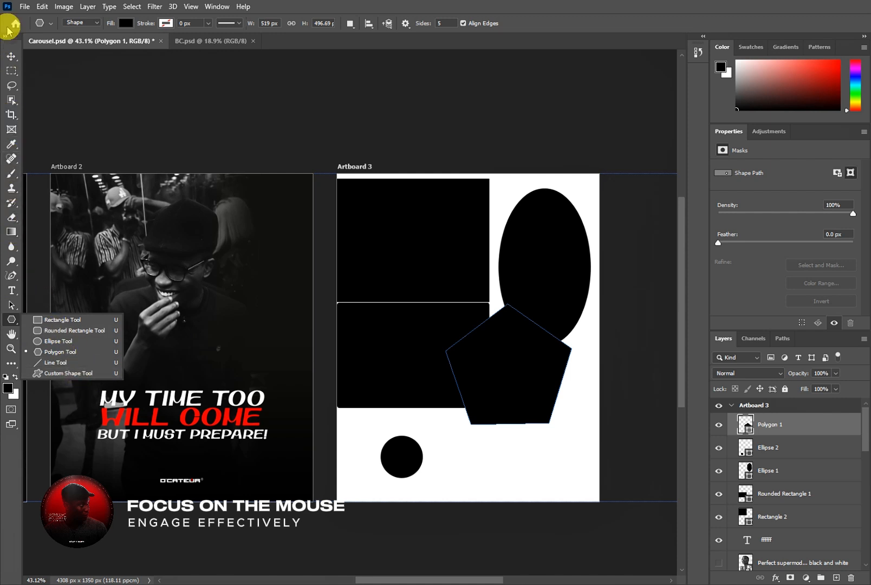
left_click(11, 56)
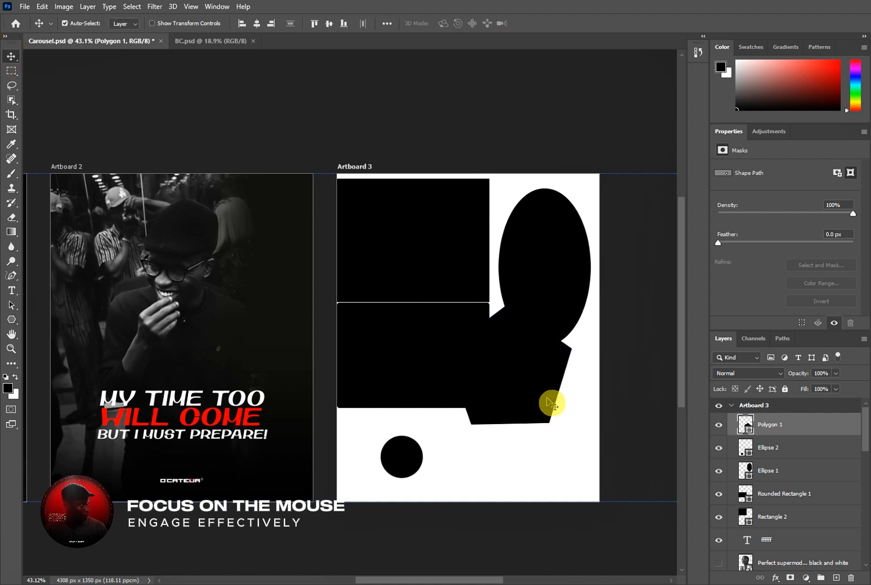
key("Delete")
left_click(551, 288)
key("Delete")
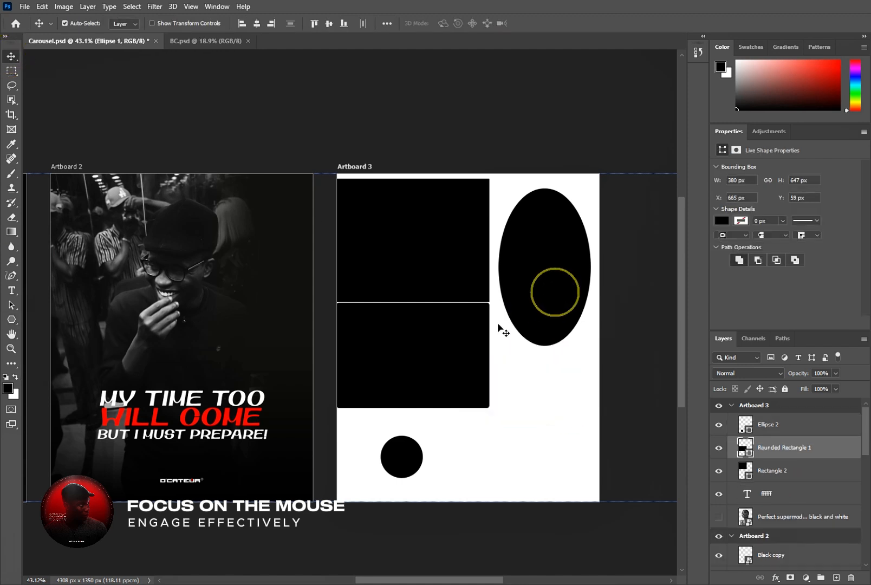
left_click(453, 261)
key("Delete")
left_click(459, 348)
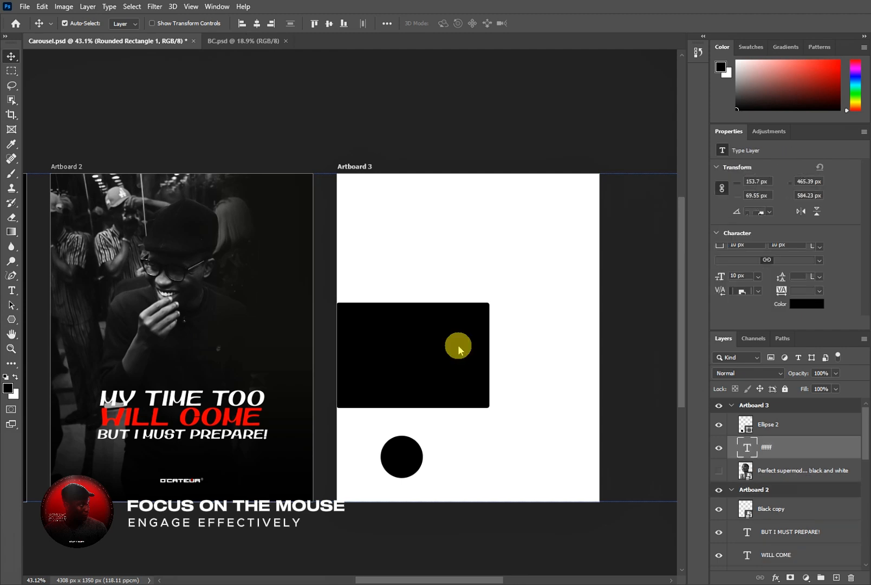
key("Delete")
left_click(405, 459)
key("Delete")
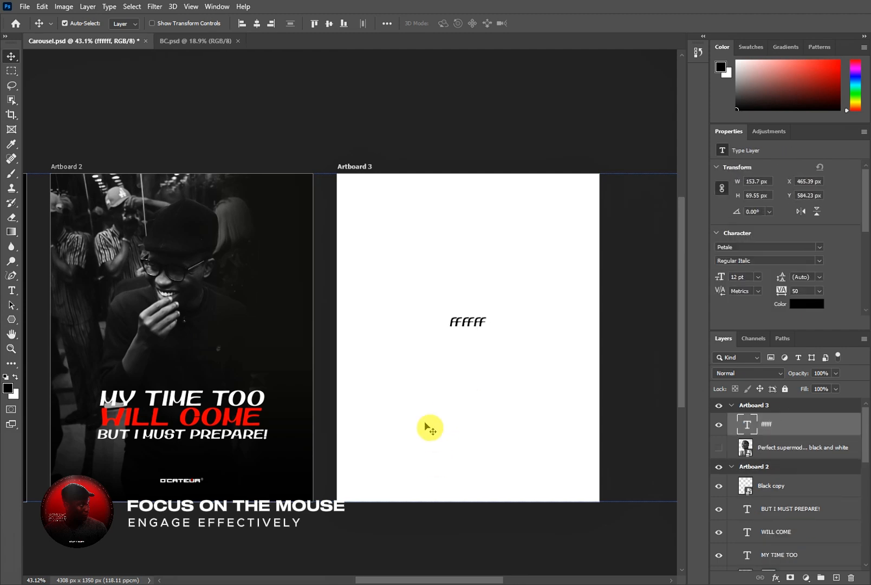
- Restore the Rectangle tool as the active shape tool and pan the canvas slightly with the Hand tool
left_click(12, 321)
left_click(54, 320)
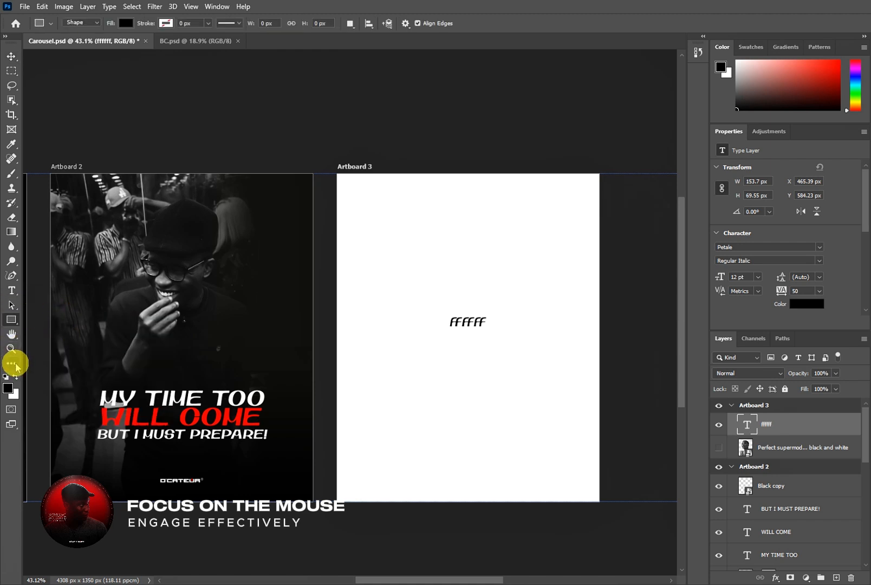
left_click(11, 334)
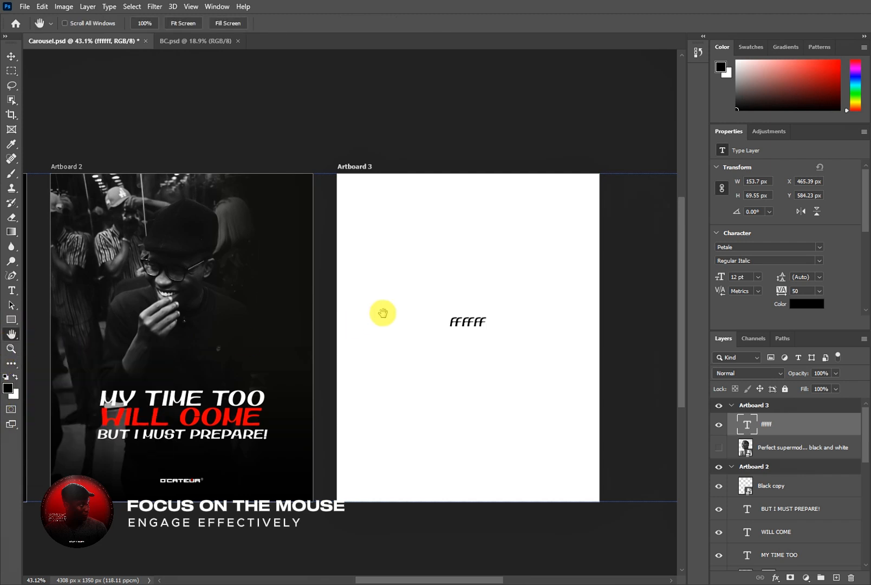
mouse_move(383, 313)
left_mouse_down()
mouse_move(408, 357)
mouse_move(355, 287)
mouse_move(445, 303)
mouse_move(388, 311)
left_mouse_up()
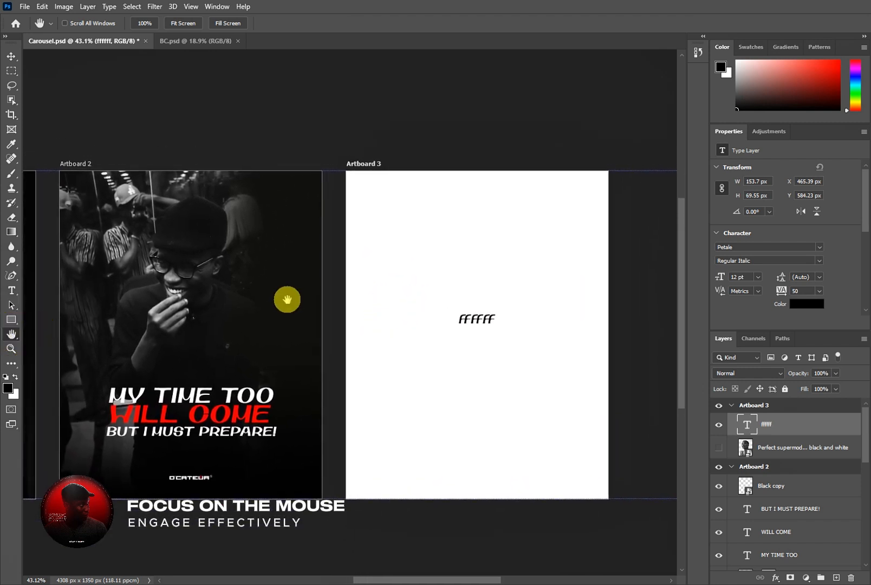
- Try moving the photo on Artboard 2 to the right with the Move tool and undo the move
left_click(11, 56)
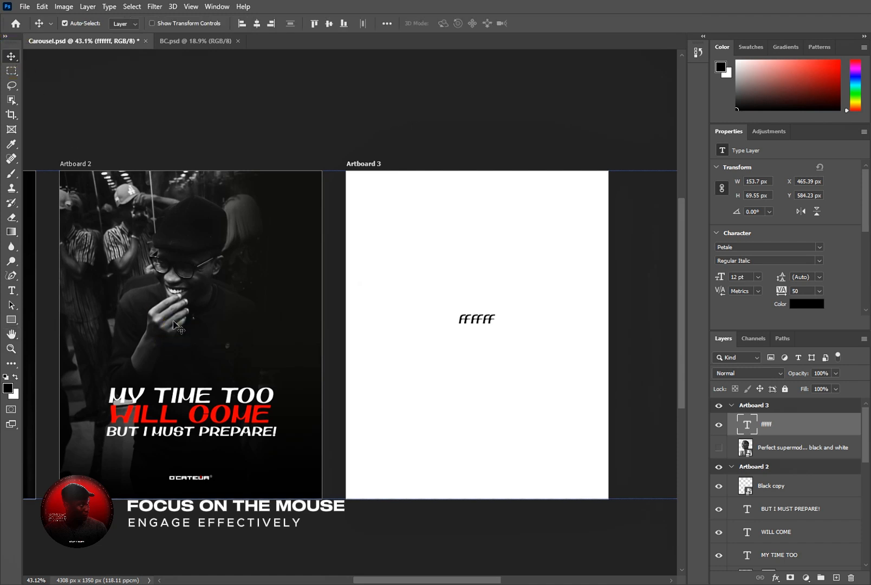
left_click_drag(153, 315, 258, 331)
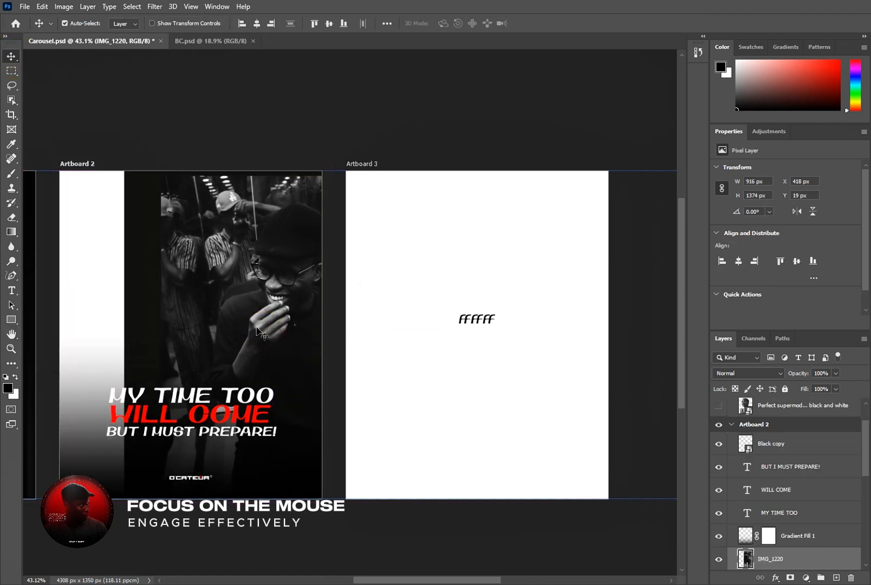
key("ctrl+z")
- Try Move tool marquees across the empty canvas, and bring all three artboards into view with the Hand tool
left_click_drag(182, 146, 243, 146)
scroll(249, 159, "down", 3)
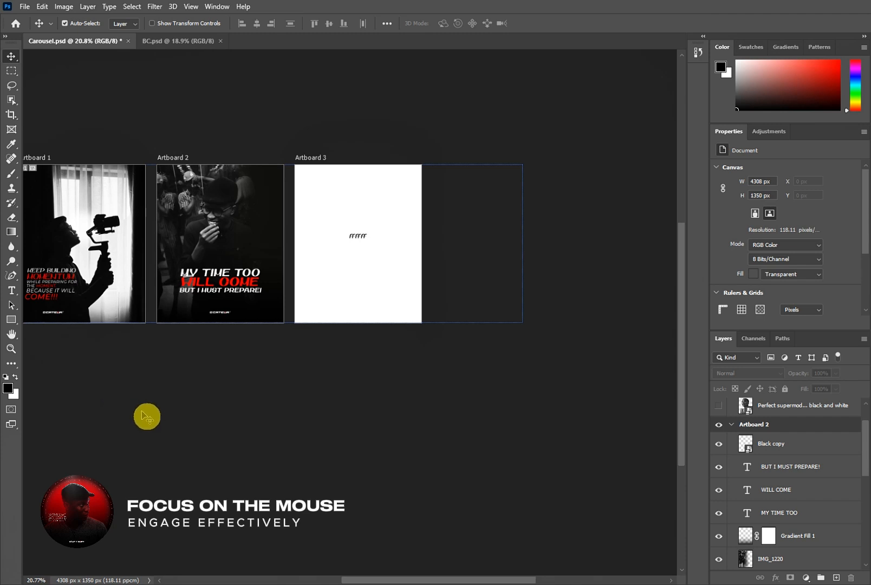
left_click_drag(164, 367, 324, 428)
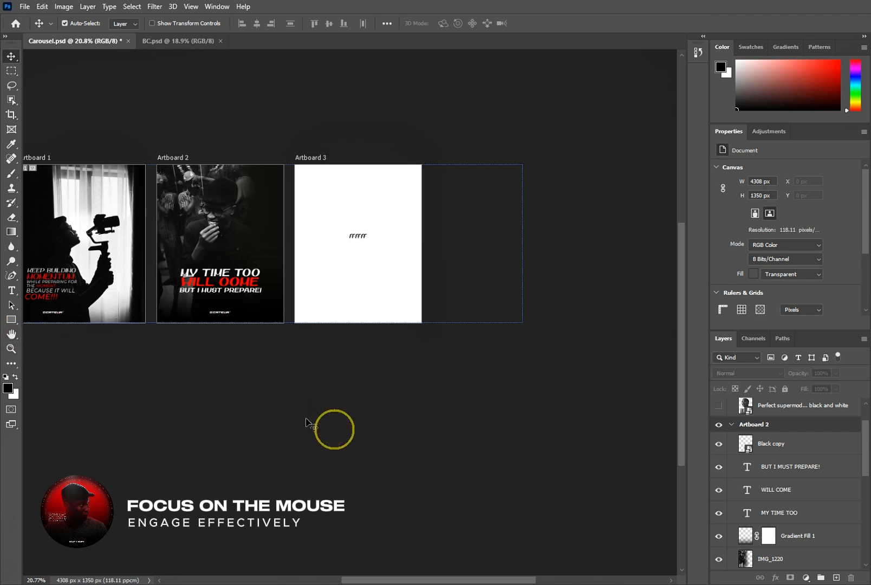
left_click_drag(96, 349, 299, 441)
left_click_drag(100, 343, 297, 451)
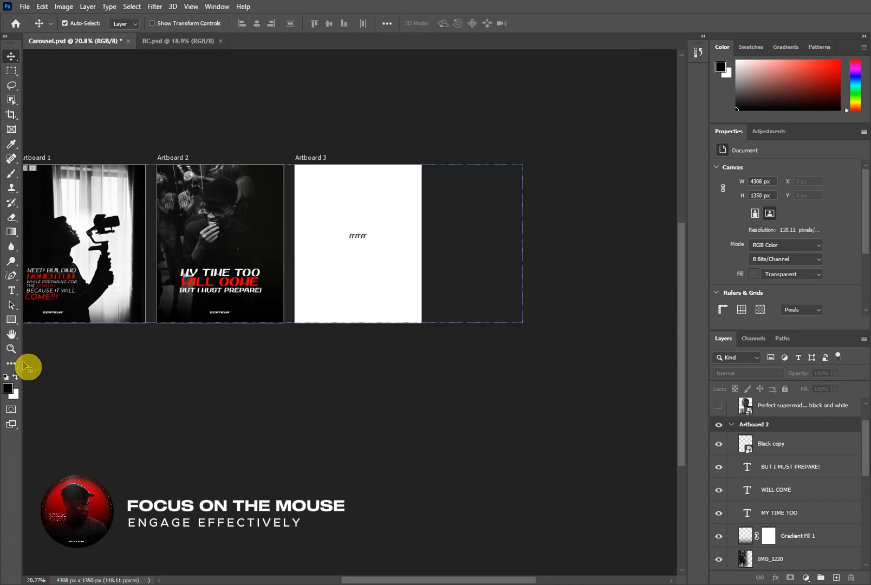
left_click(11, 333)
left_click_drag(103, 390, 212, 422)
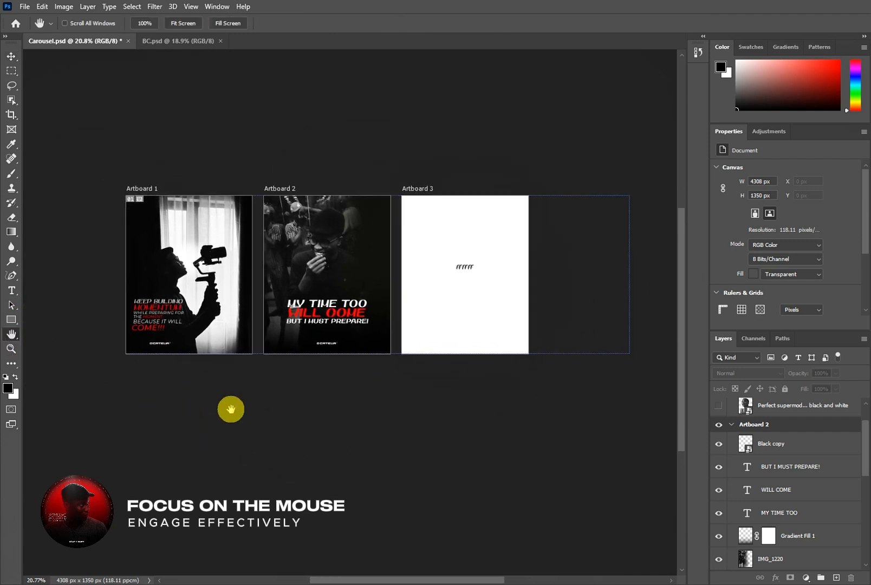
- With the Move tool active, scroll the artboards vertically and sideways and zoom the view in and out
left_click(10, 56)
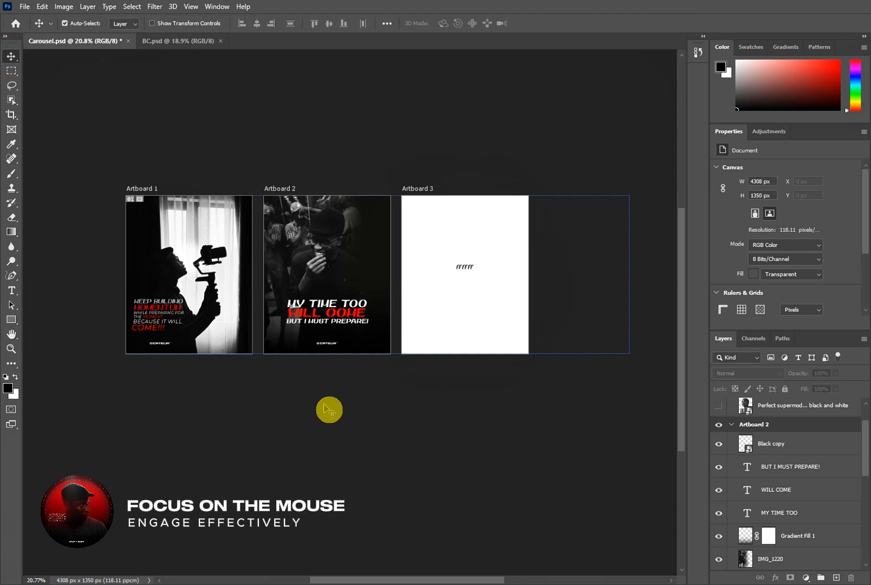
scroll(327, 409, "up", 5)
scroll(338, 391, "up", 5)
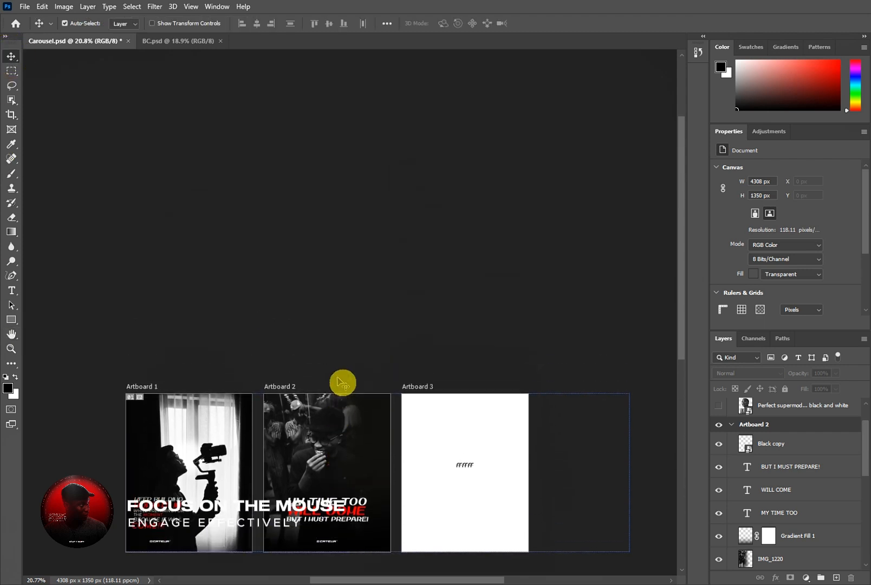
scroll(365, 350, "down", 9)
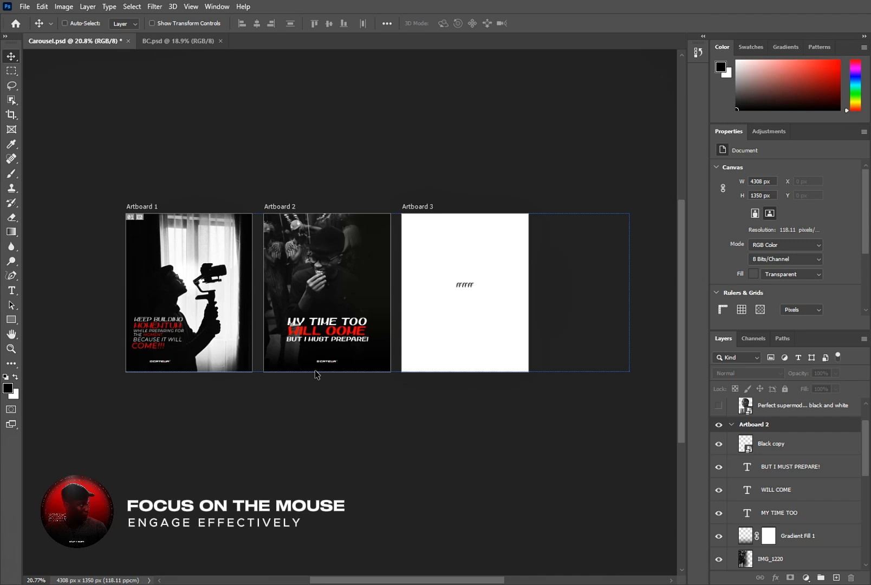
scroll(320, 409, "right", 5)
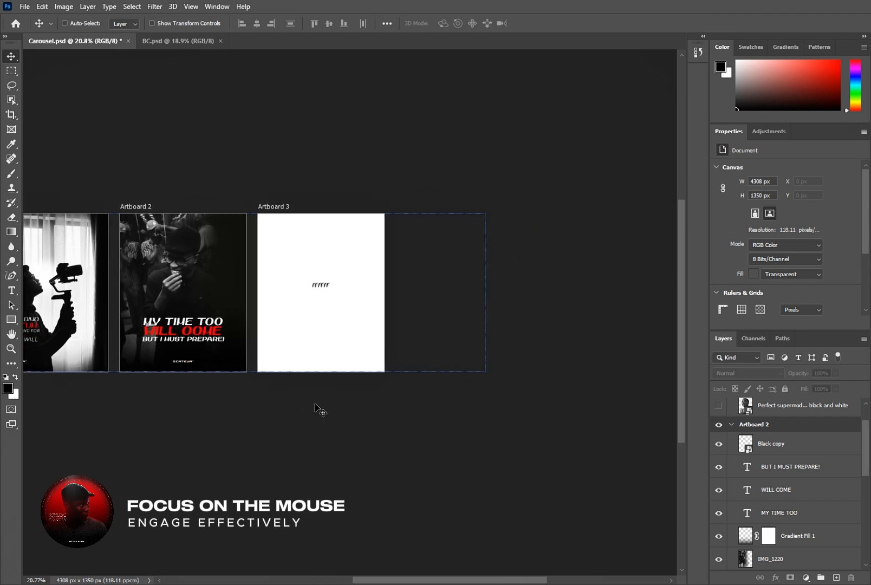
scroll(320, 408, "left", 5)
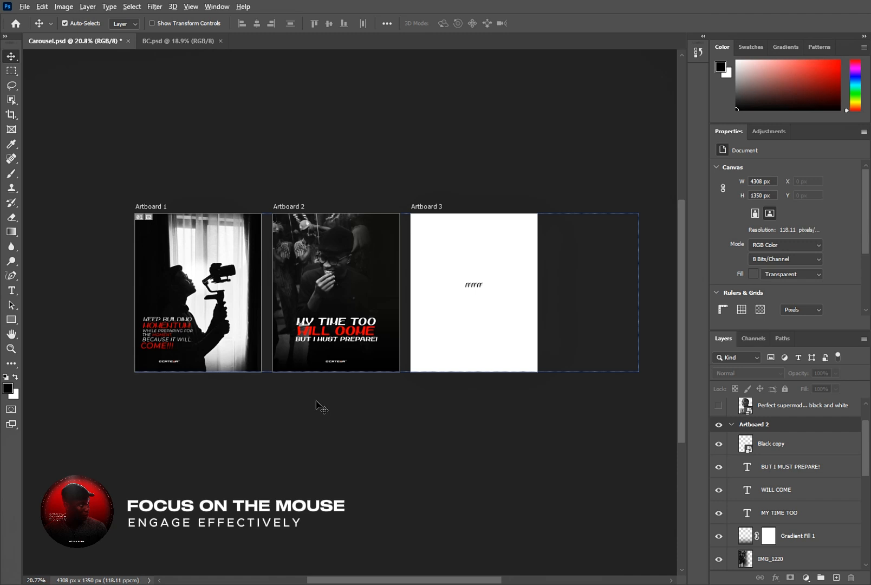
scroll(328, 423, "up", 4)
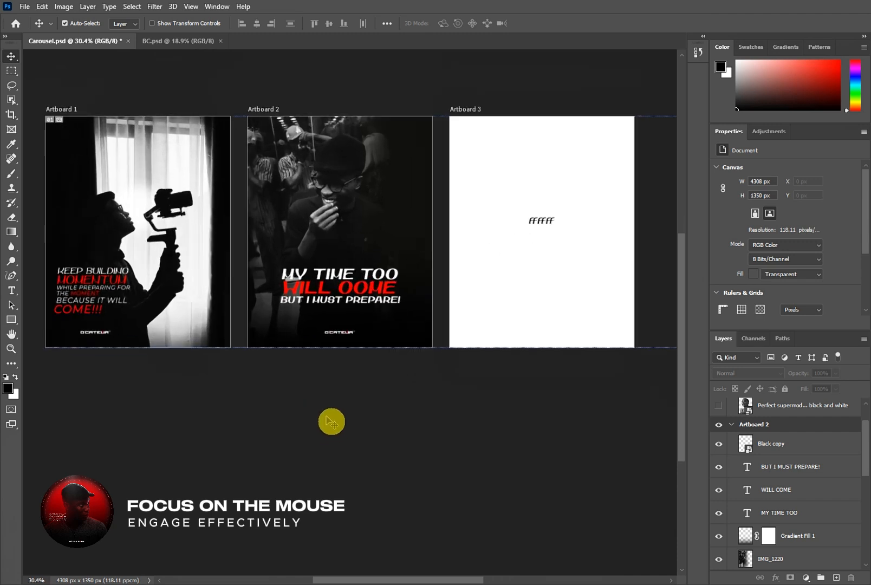
scroll(320, 340, "down", 6)
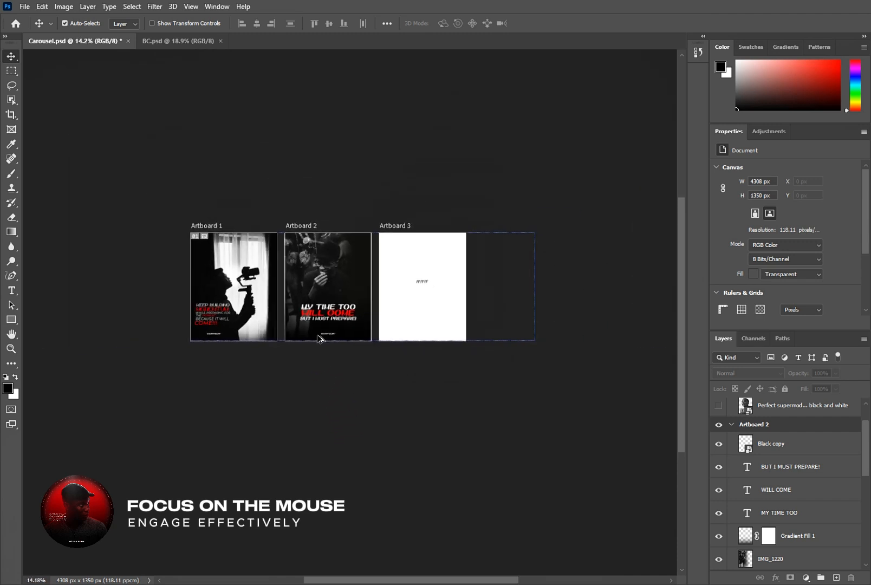
scroll(320, 340, "down", 1)
scroll(320, 340, "up", 4)
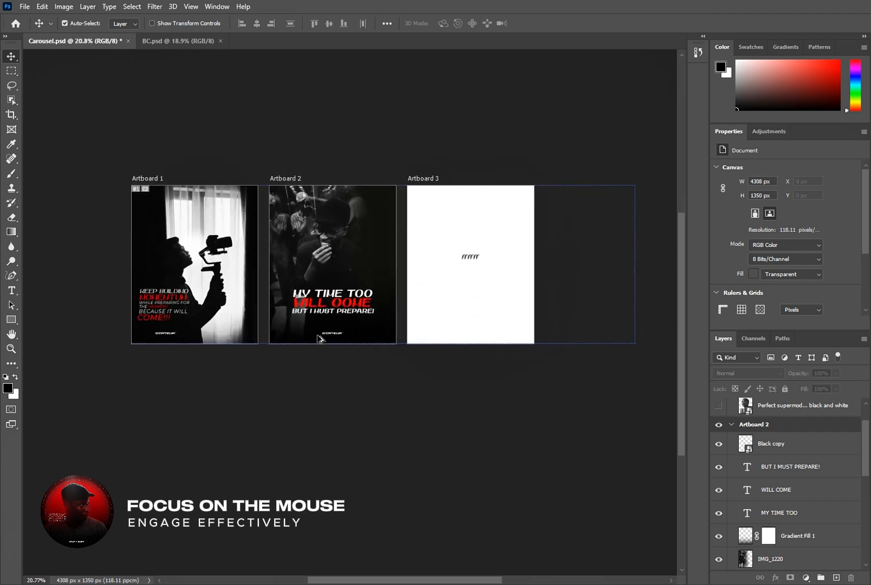
- Magnify the artboards to 33.33% with the Zoom tool
left_click(11, 351)
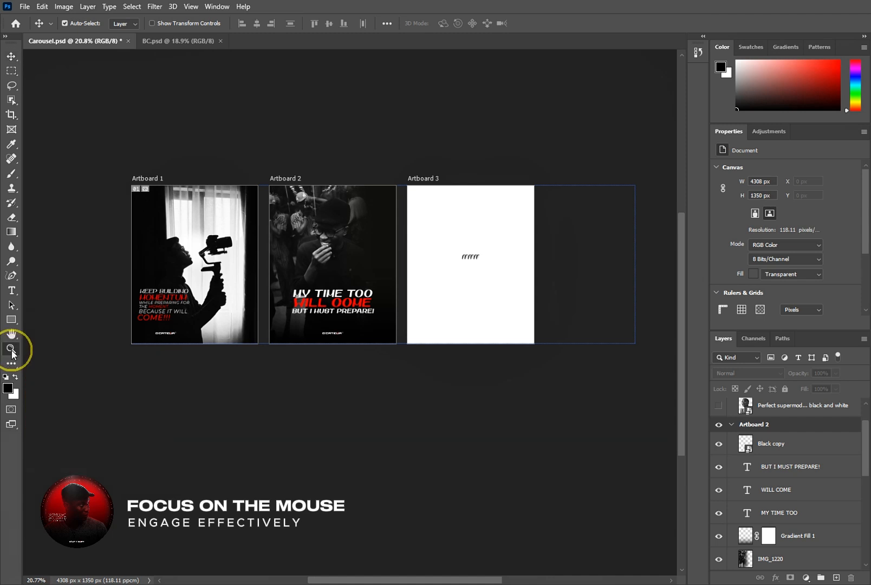
left_click(252, 137)
left_click(252, 137)
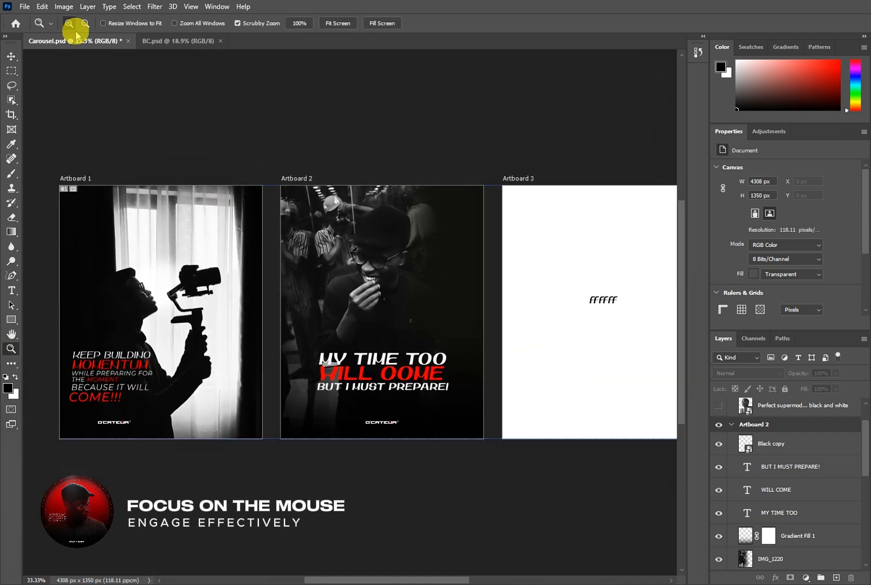
- Zoom the artboards out to 16.67% with the Zoom tool and switch to the Move tool
left_click(181, 135)
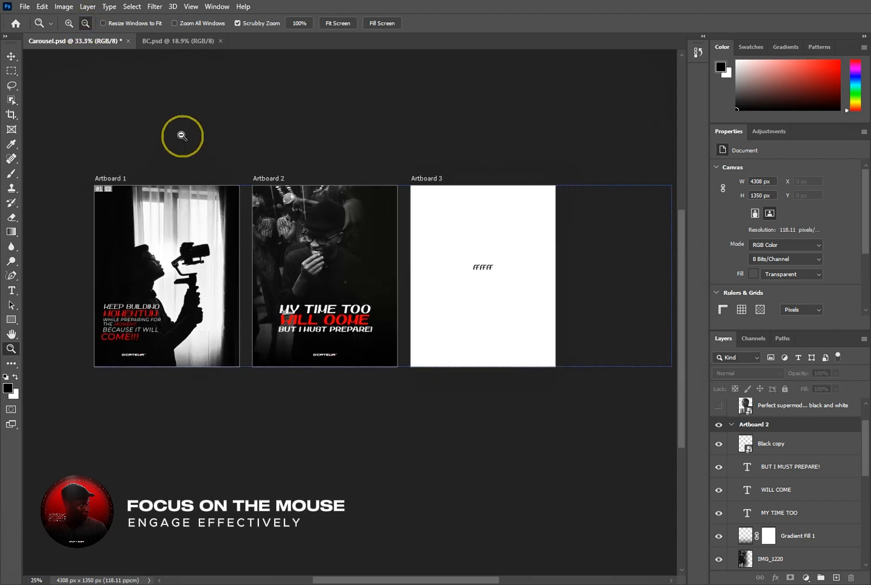
left_click(181, 136)
left_click(10, 56)
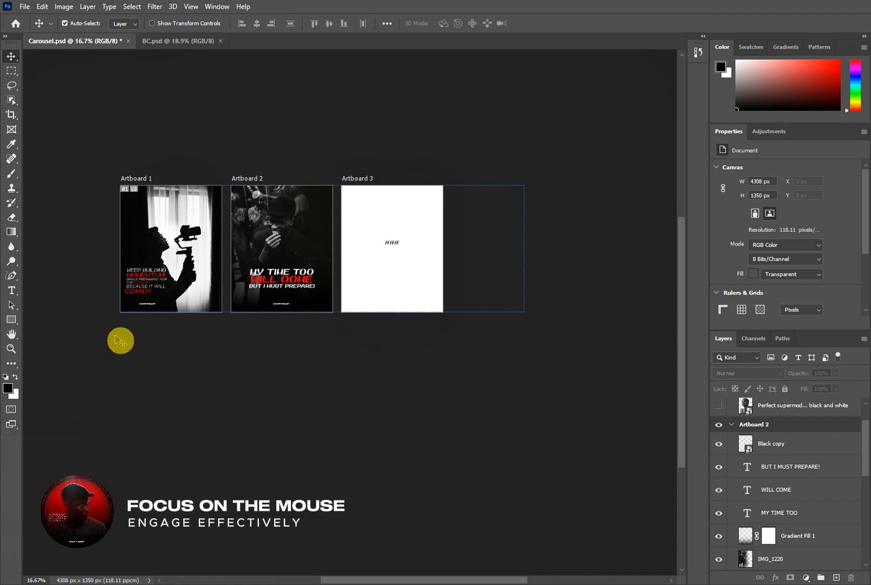
- Try browsing for files in Bridge and minimize the Creative Cloud Desktop window
left_click(25, 7)
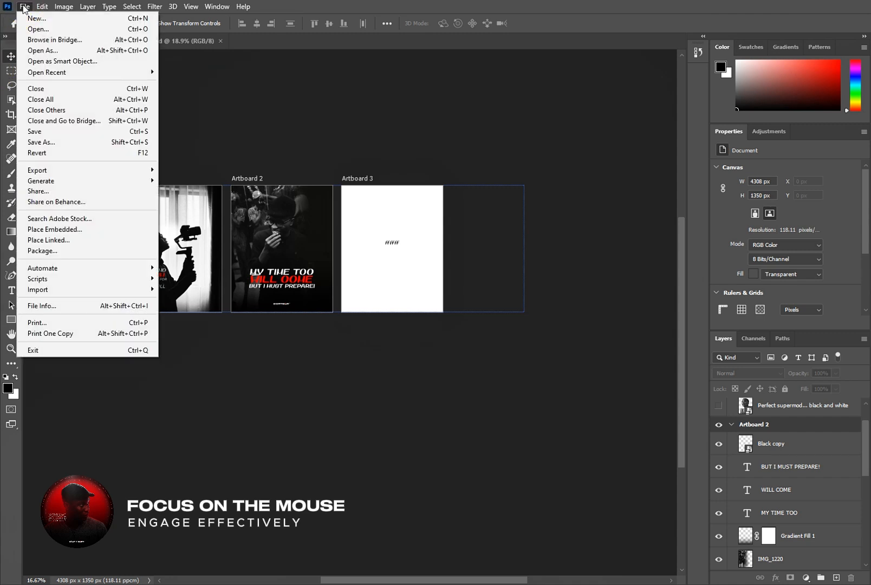
left_click(59, 29)
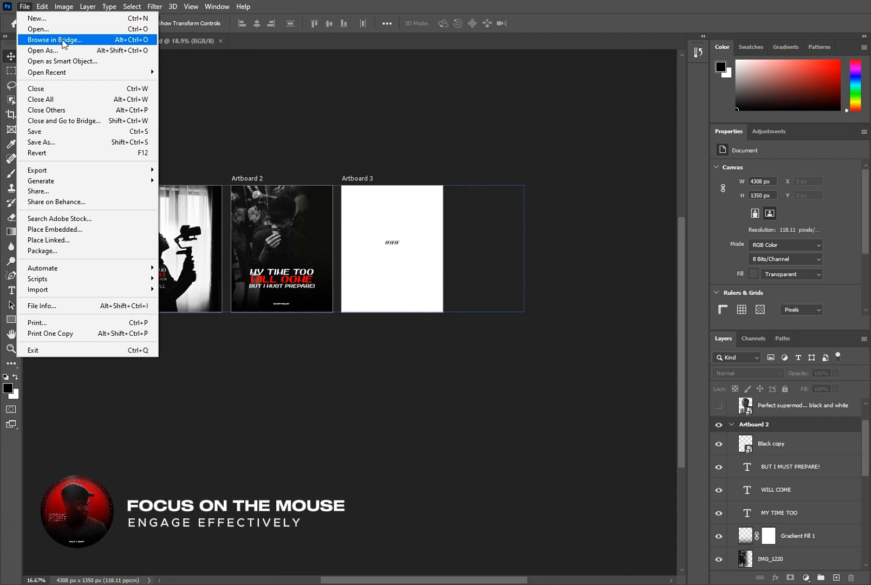
left_click(63, 40)
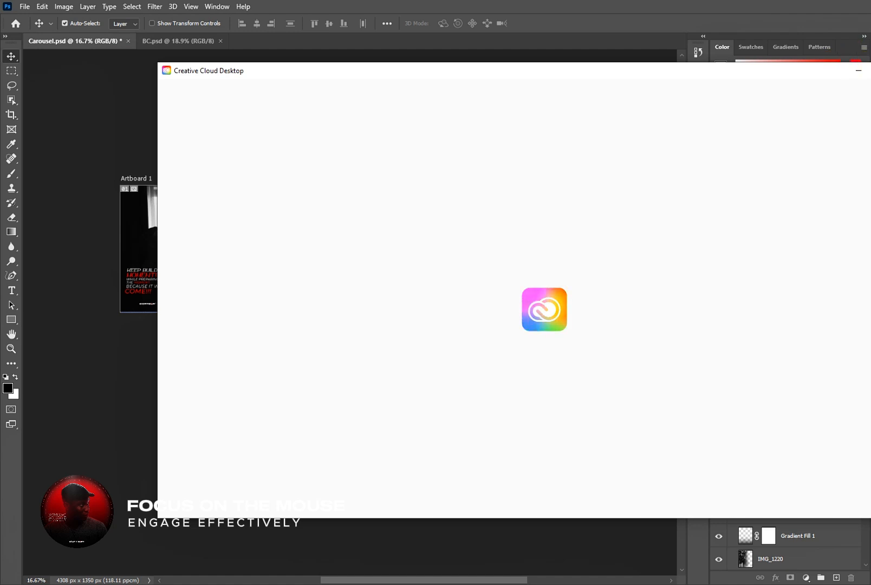
left_click(857, 71)
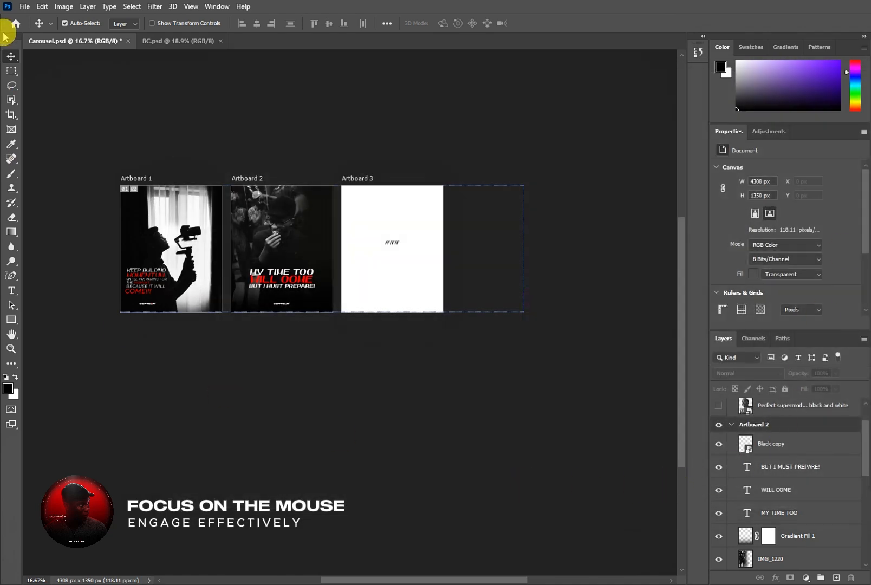
left_click(24, 7)
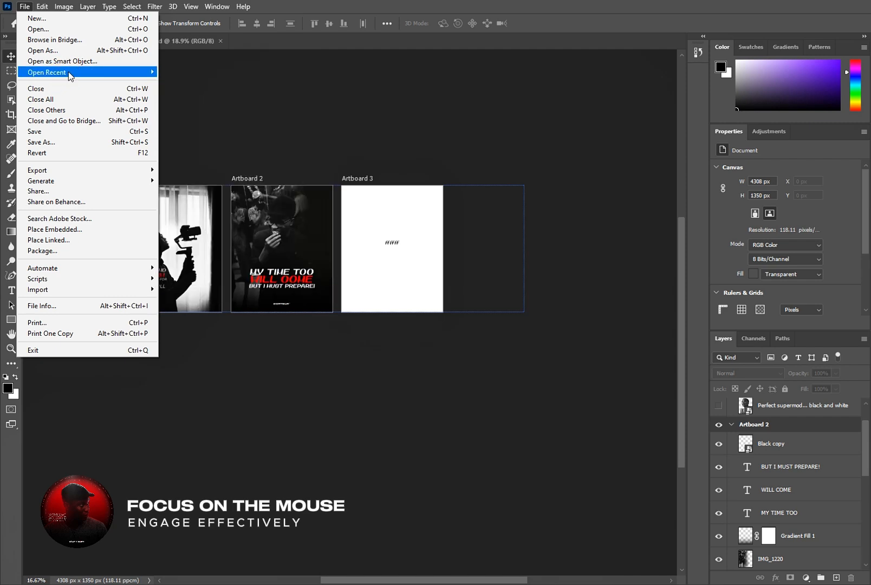
mouse_move(117, 74)
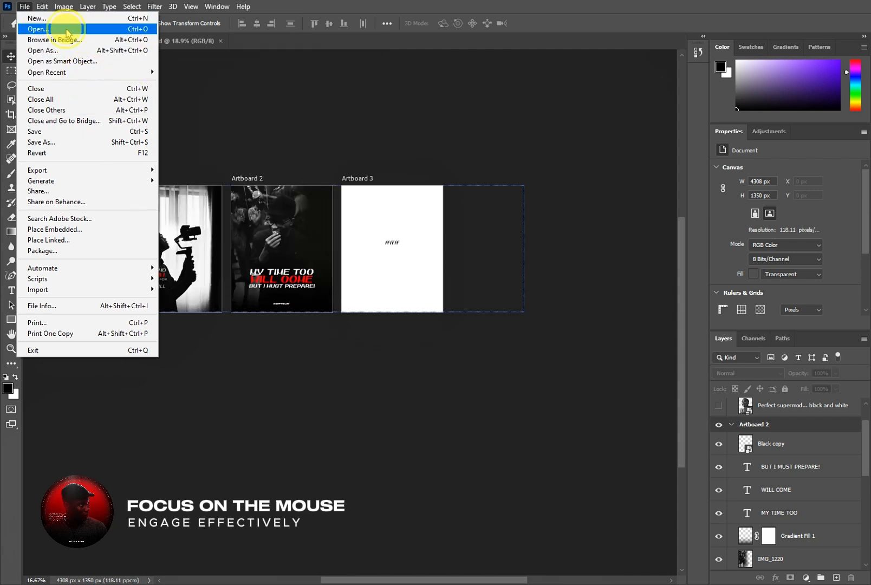
left_click(36, 29)
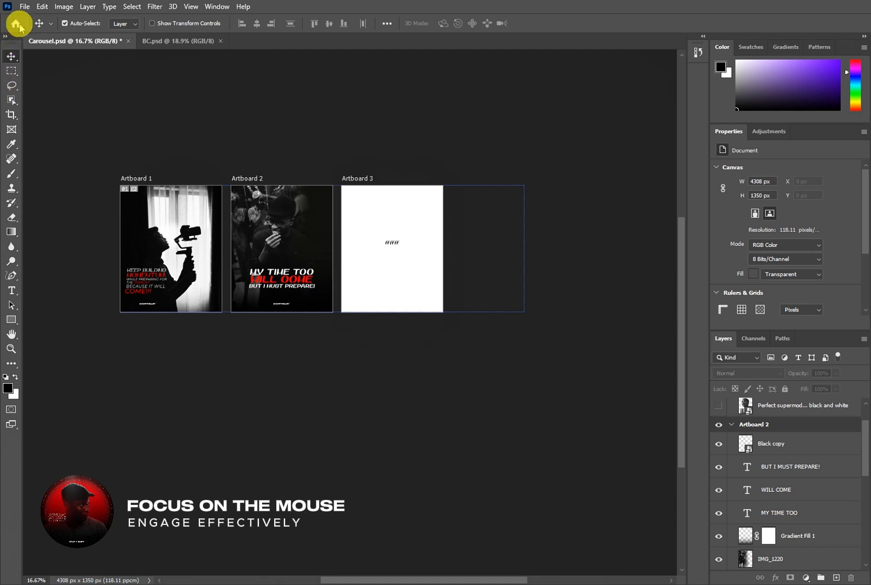
left_click(23, 6)
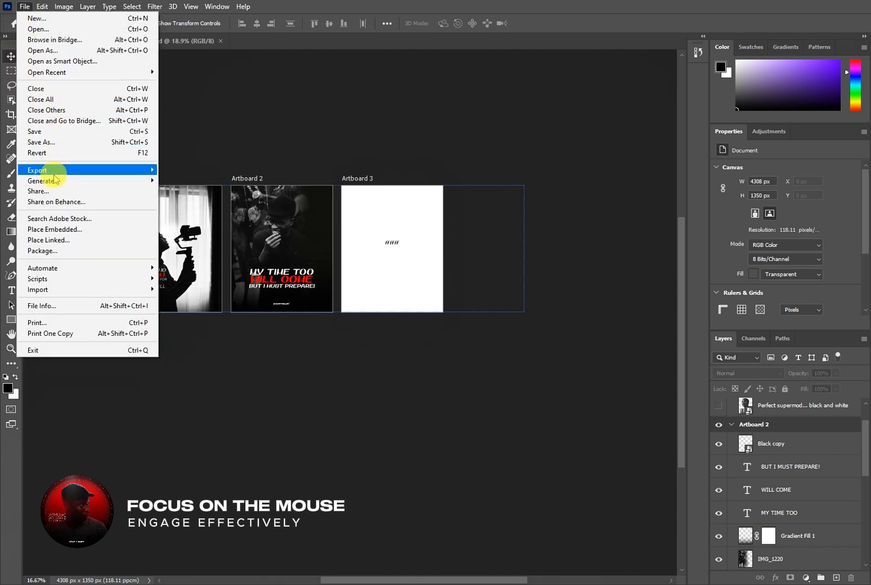
mouse_move(55, 175)
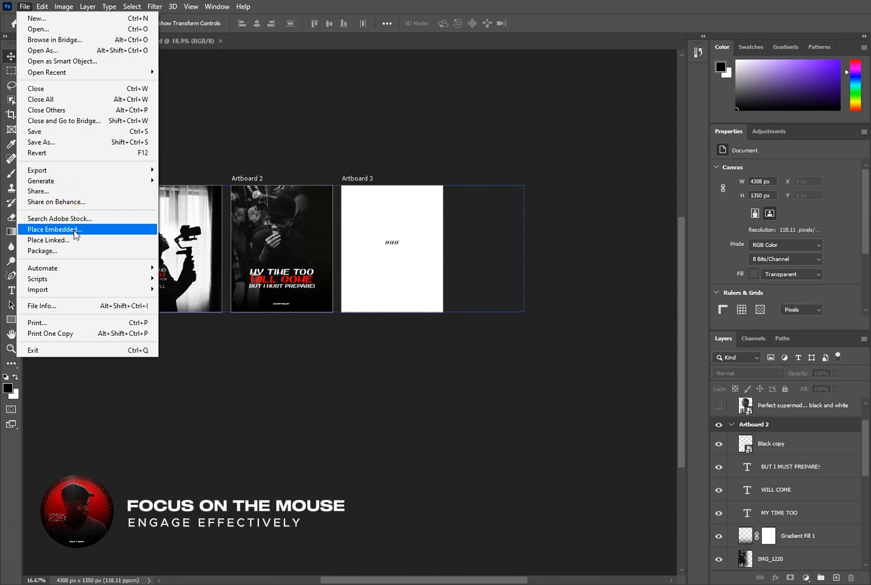
left_click(182, 421)
- Place the "Perfect supermodel photos in black and white" image from the Downloads folder onto Artboard 3 and commit it
key("alt+Tab")
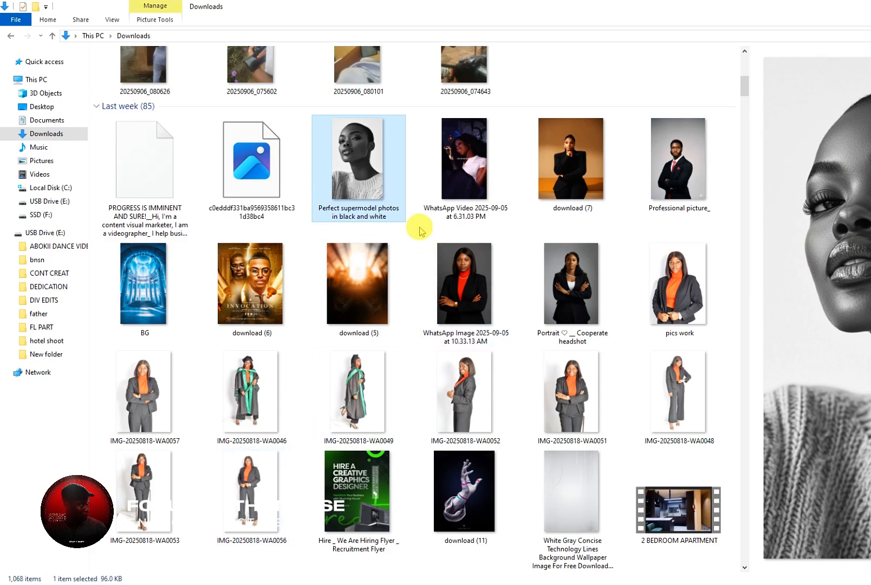
left_click_drag(369, 159, 389, 307)
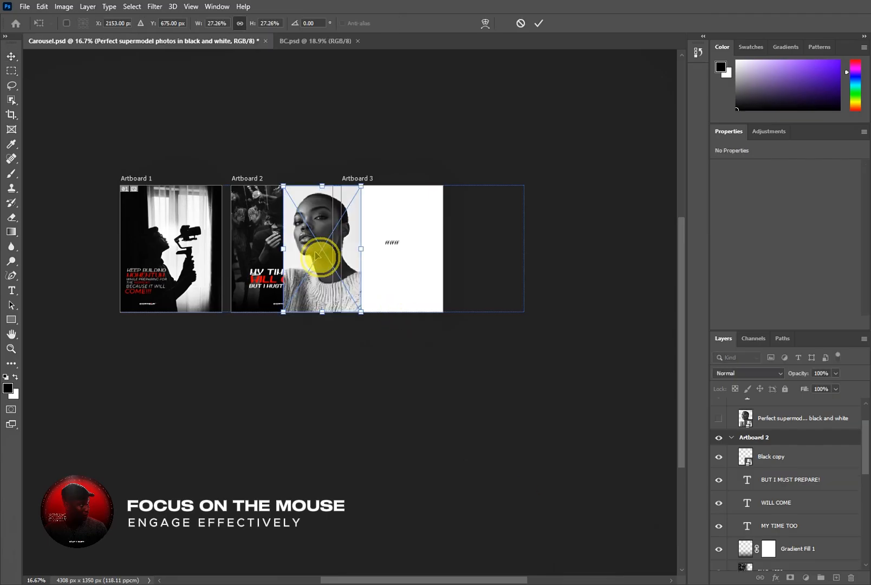
left_click_drag(316, 254, 385, 257)
left_click(539, 23)
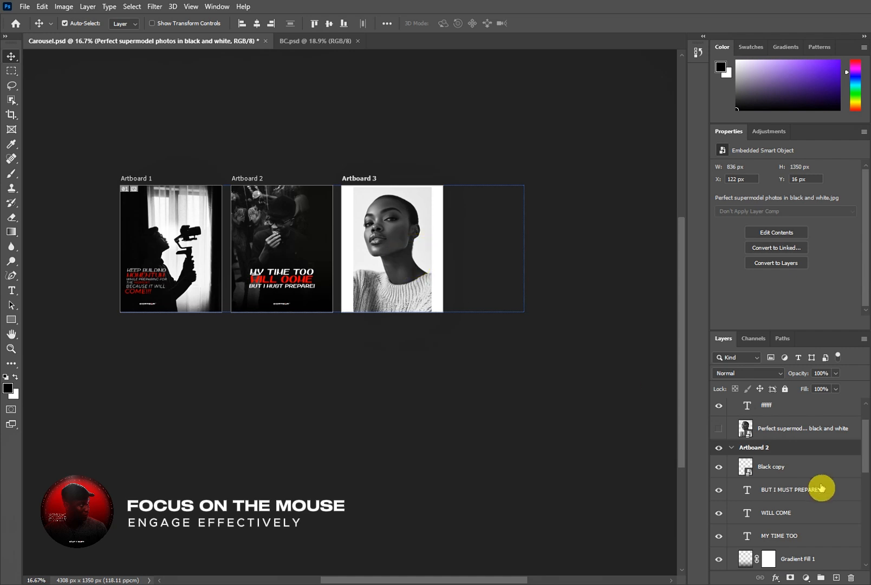
- Place the pinterest image as an embedded file on Artboard 3 and commit its placement
left_click(25, 7)
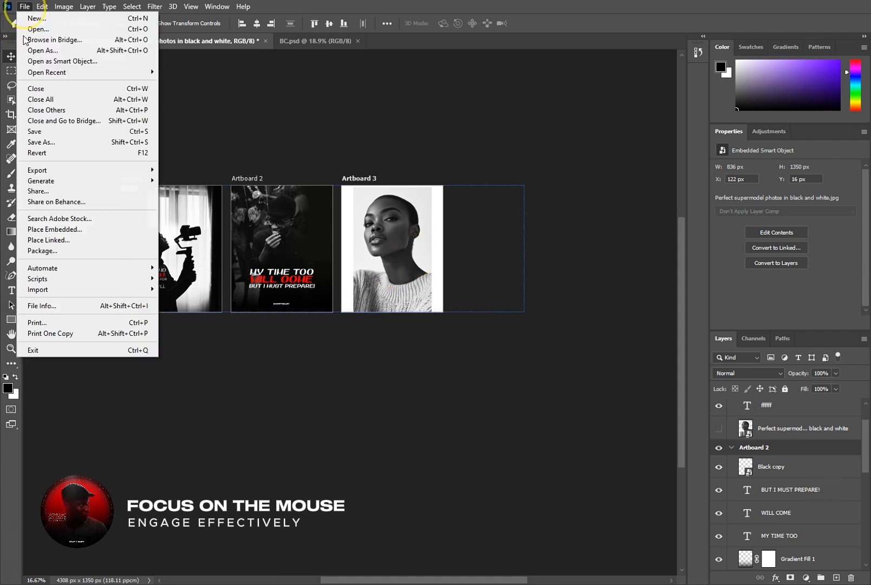
left_click(81, 229)
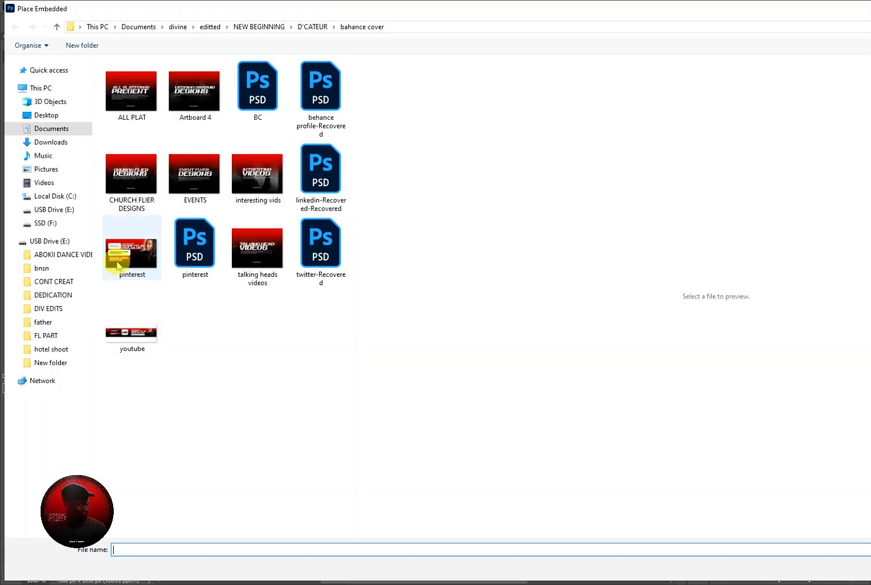
left_click(118, 266)
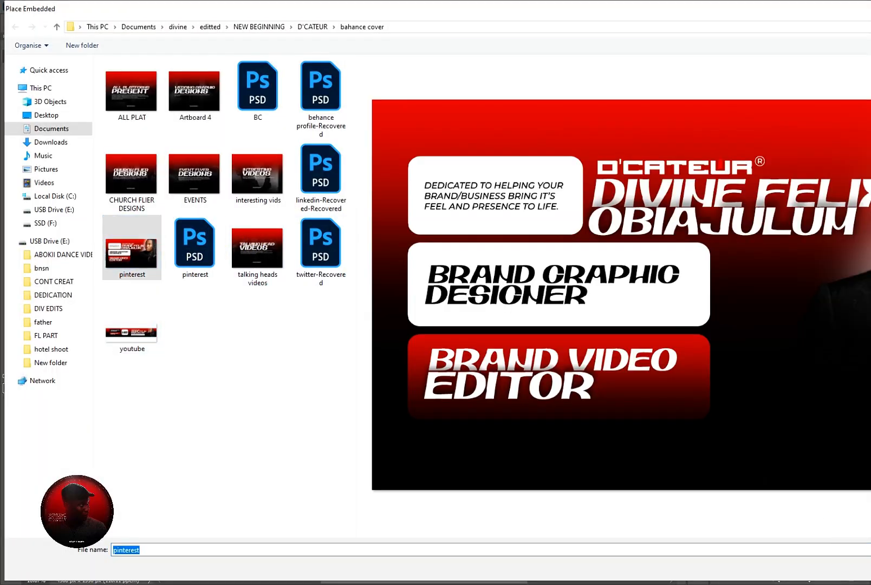
key("Return")
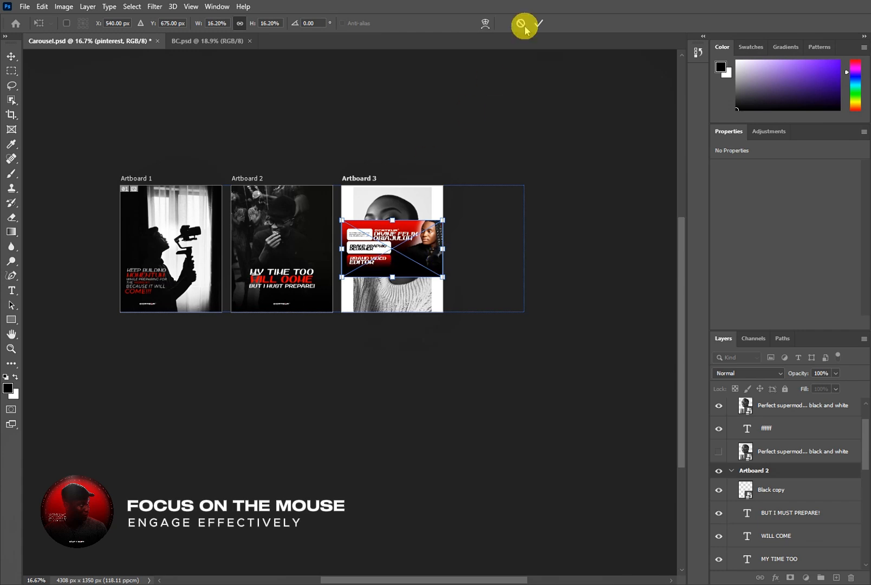
left_click(539, 24)
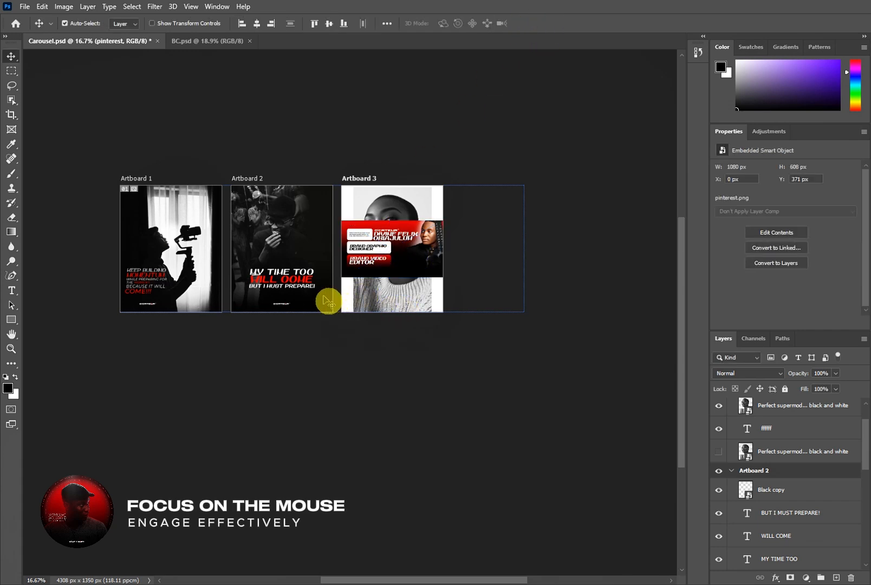
- Select the pinterest banner on Artboard 3 and hide its layer
scroll(390, 352, "up", 3)
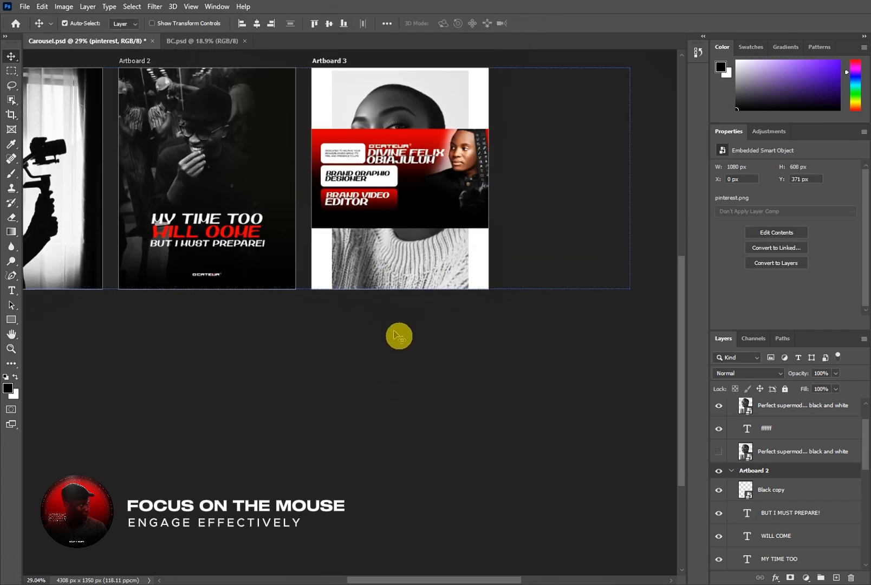
scroll(400, 331, "up", 3)
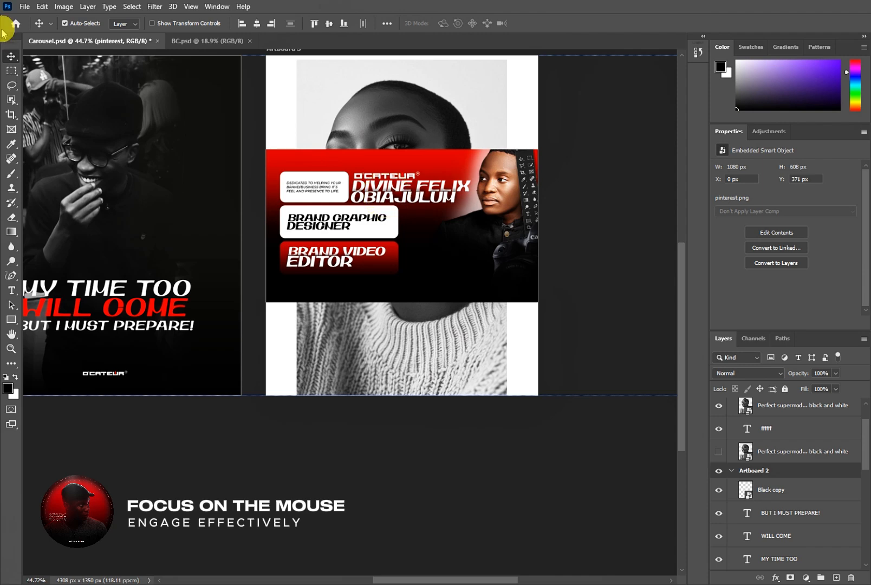
left_click(25, 6)
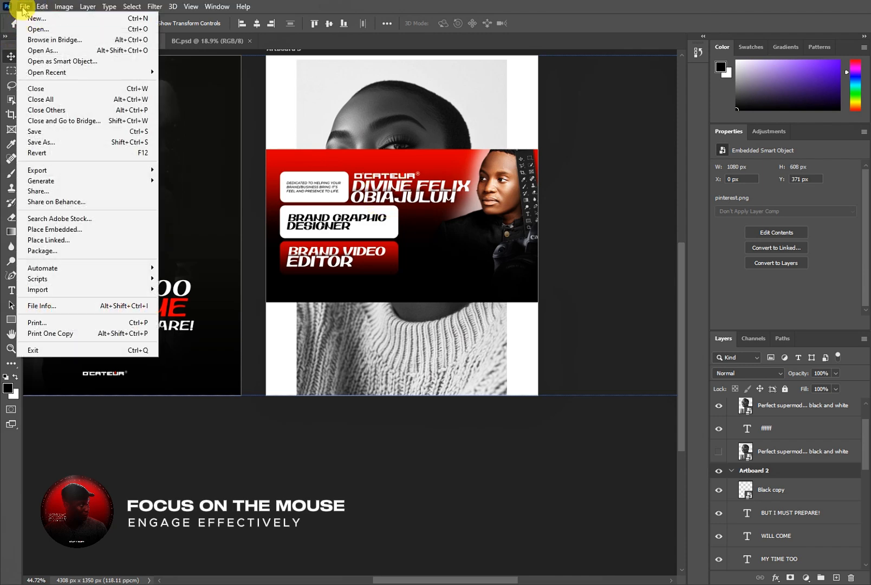
left_click(303, 192)
left_click(758, 410)
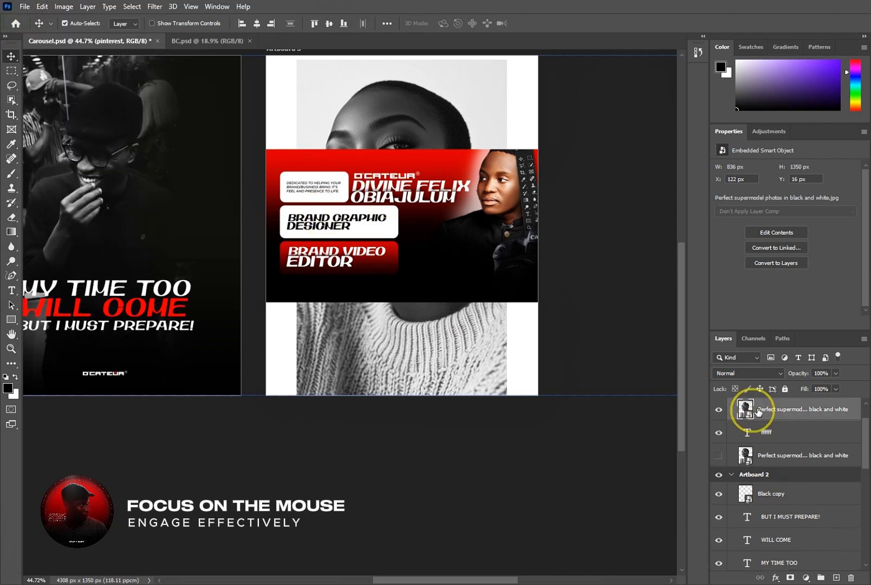
scroll(758, 410, "up", 2)
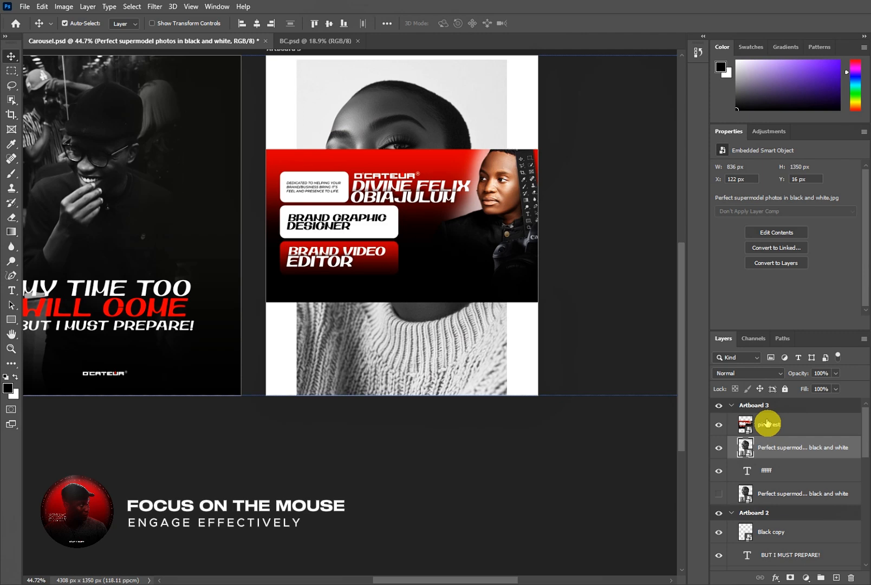
scroll(447, 263, "down", 2)
left_click(441, 255)
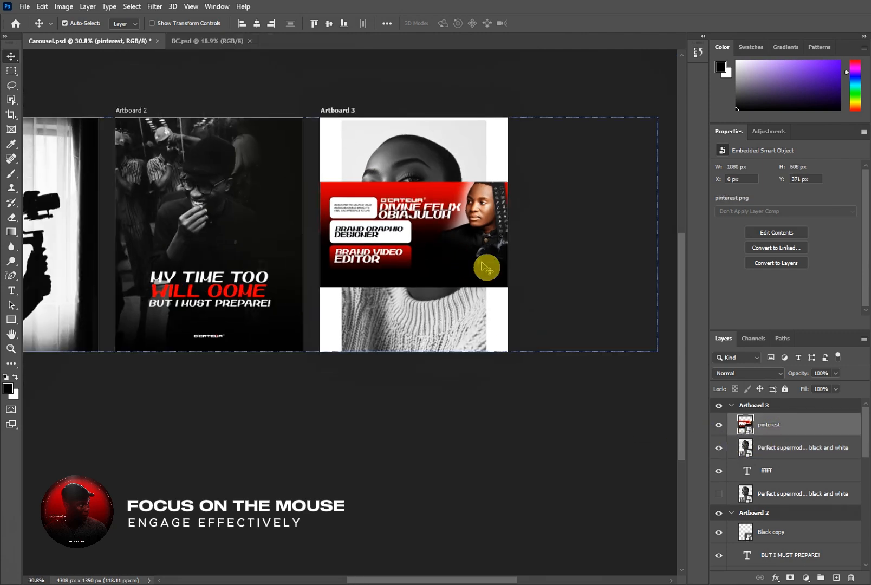
left_click(719, 423)
scroll(383, 290, "down", 1)
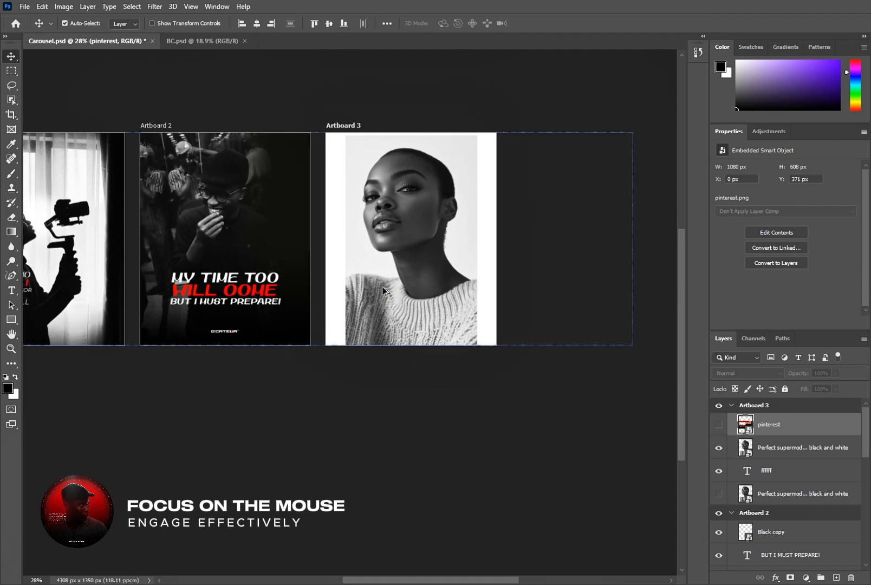
left_click(24, 6)
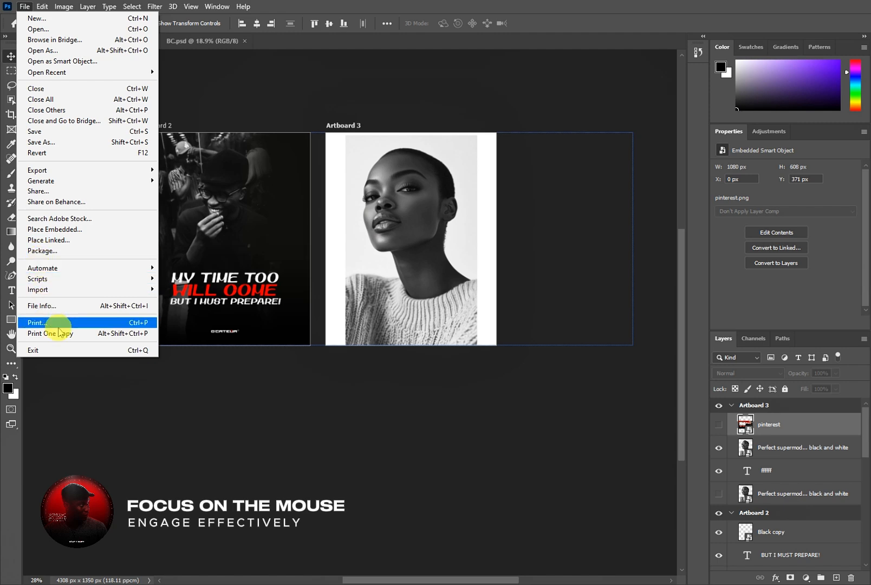
mouse_move(74, 293)
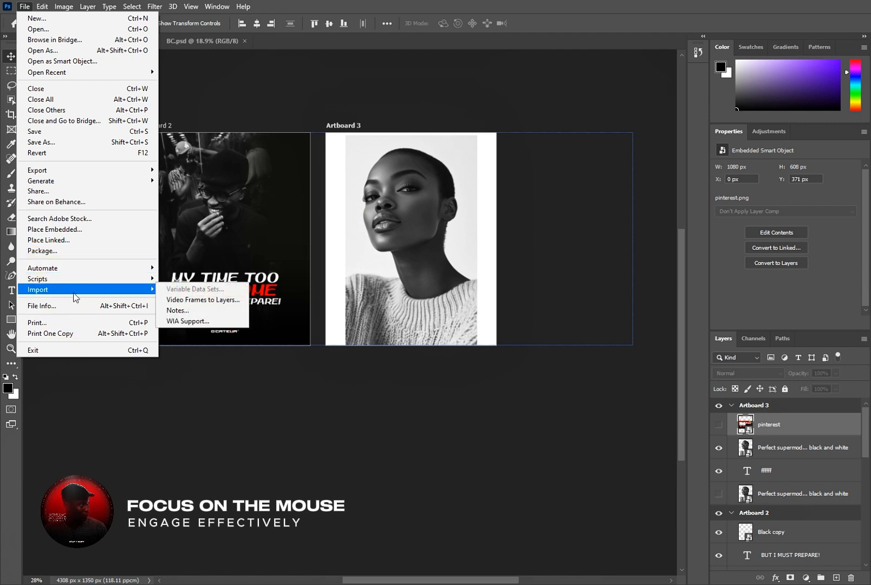
left_click(83, 402)
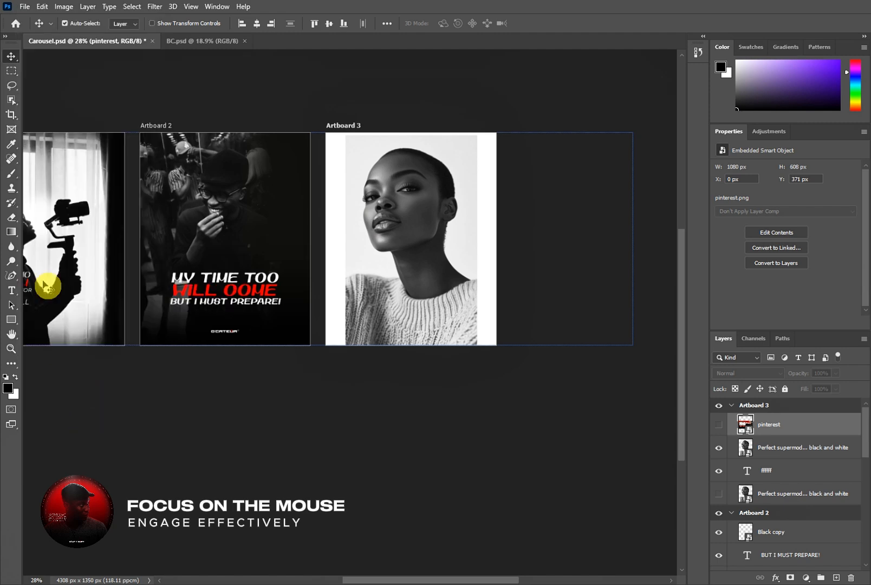
- Select the black-and-white portrait on Artboard 3 and examine the editing commands available for it
left_click(38, 7)
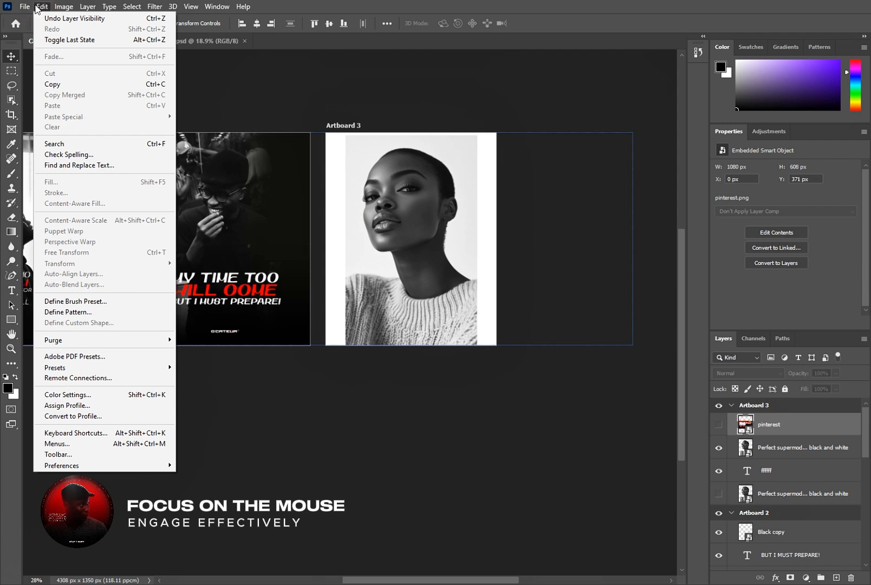
left_click(38, 8)
left_click(404, 216)
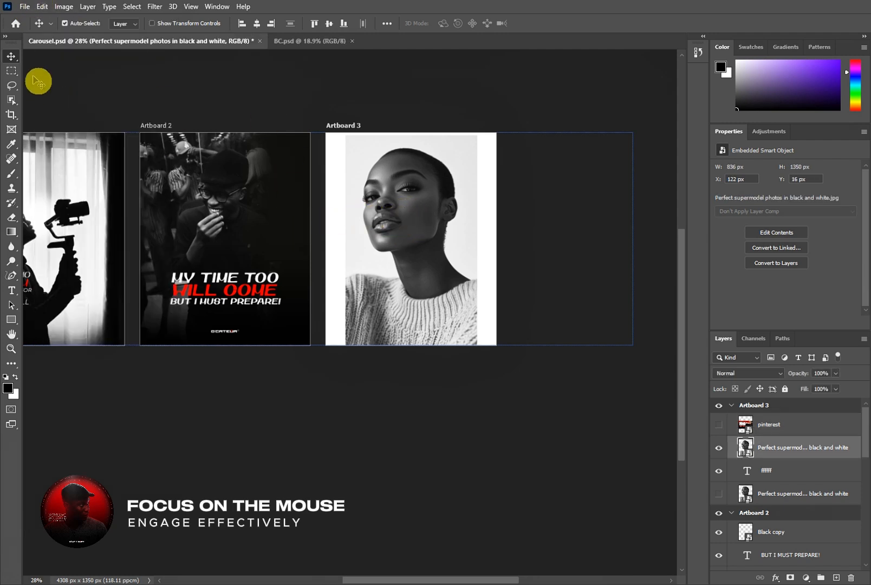
left_click(42, 6)
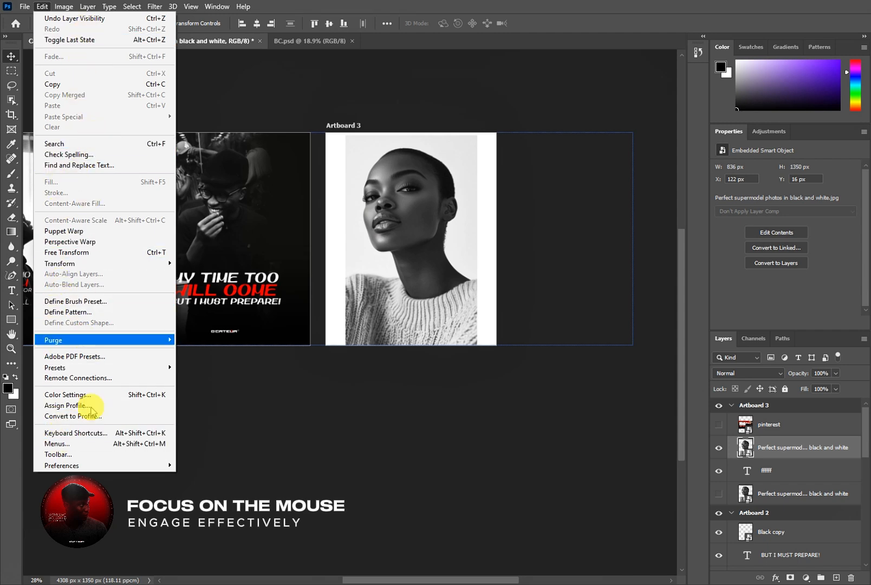
left_click(327, 463)
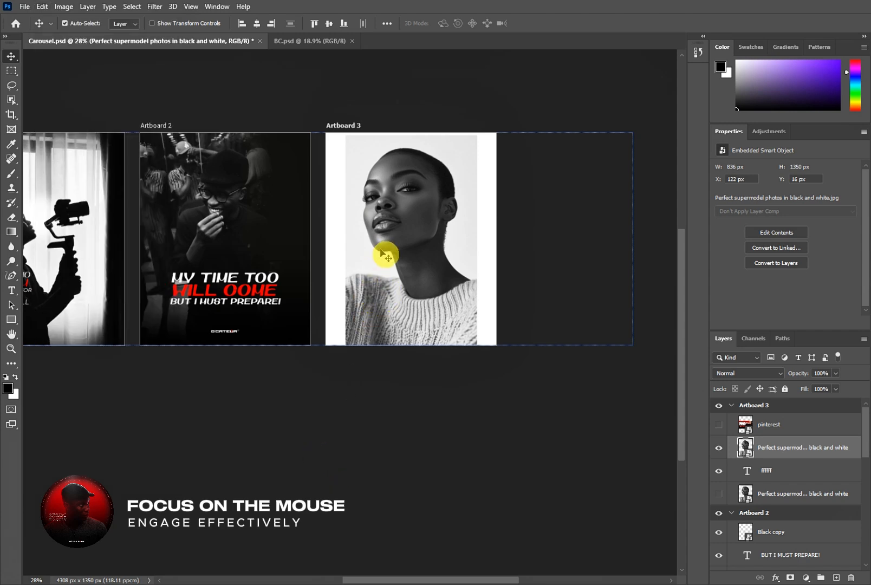
- Examine the colour mode options and image adjustments available for the black-and-white portrait on Artboard 3
left_click(64, 8)
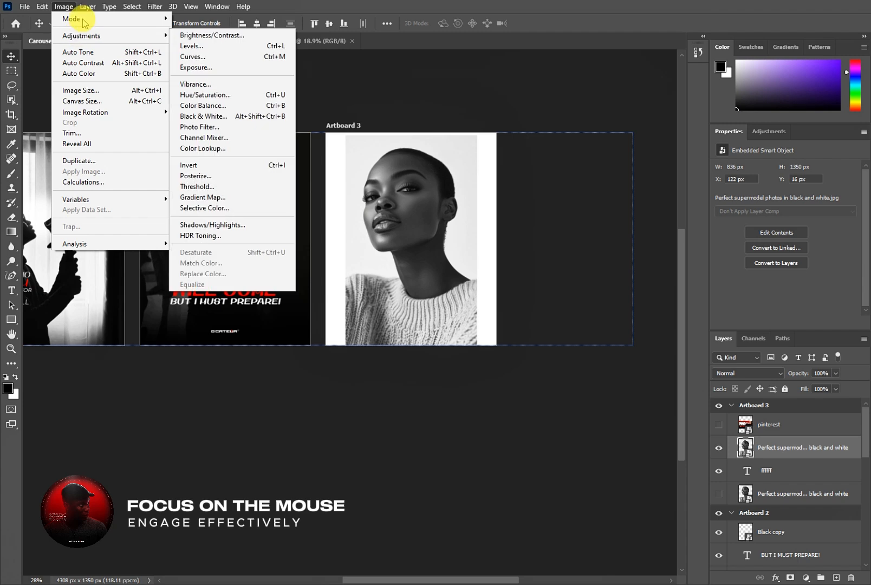
mouse_move(85, 19)
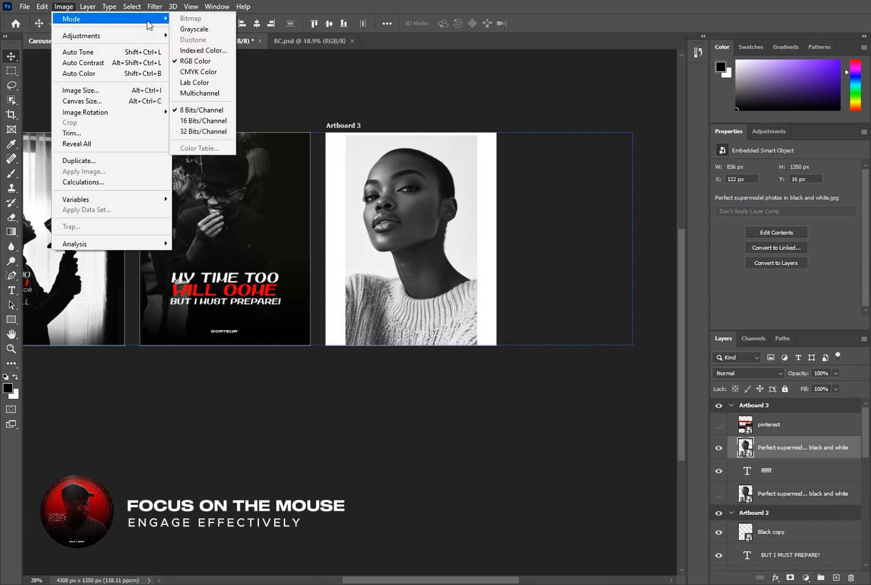
left_click(137, 35)
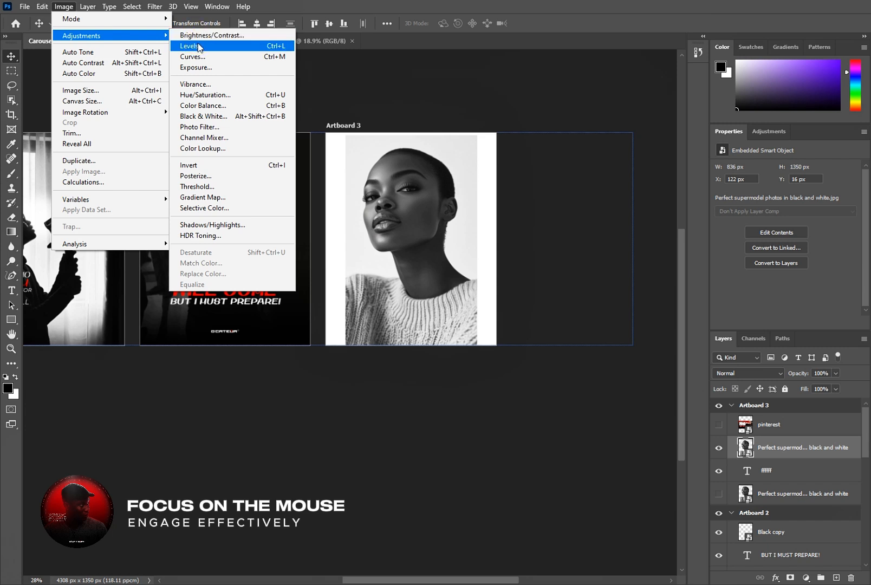
left_click(196, 58)
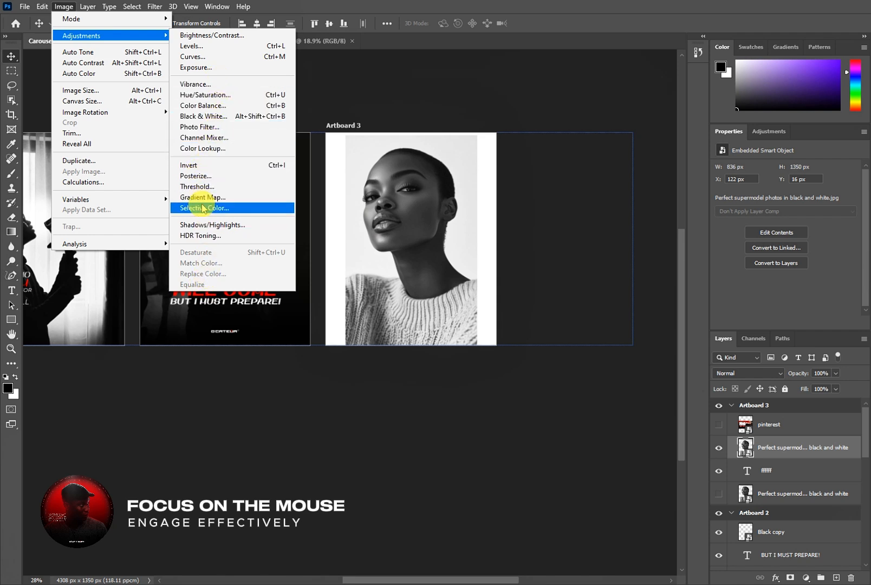
left_click(116, 56)
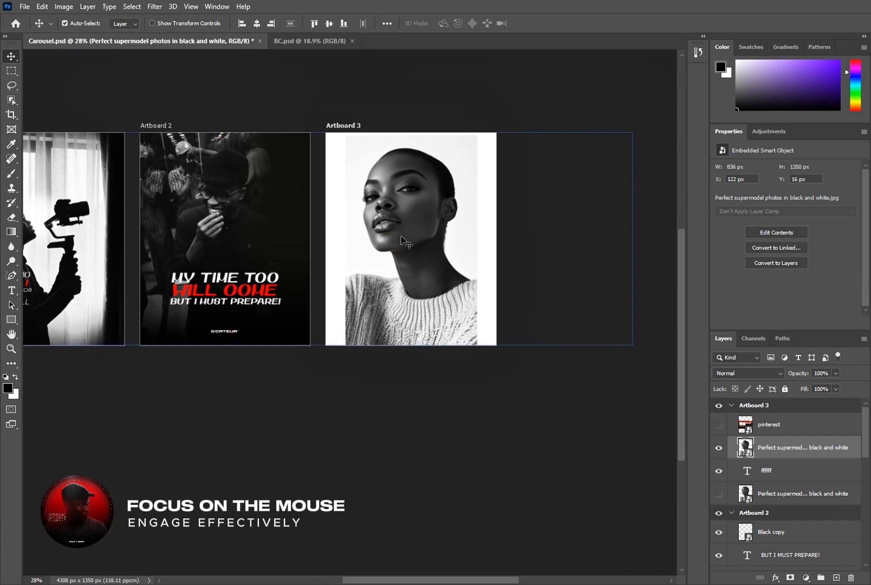
key("ctrl")
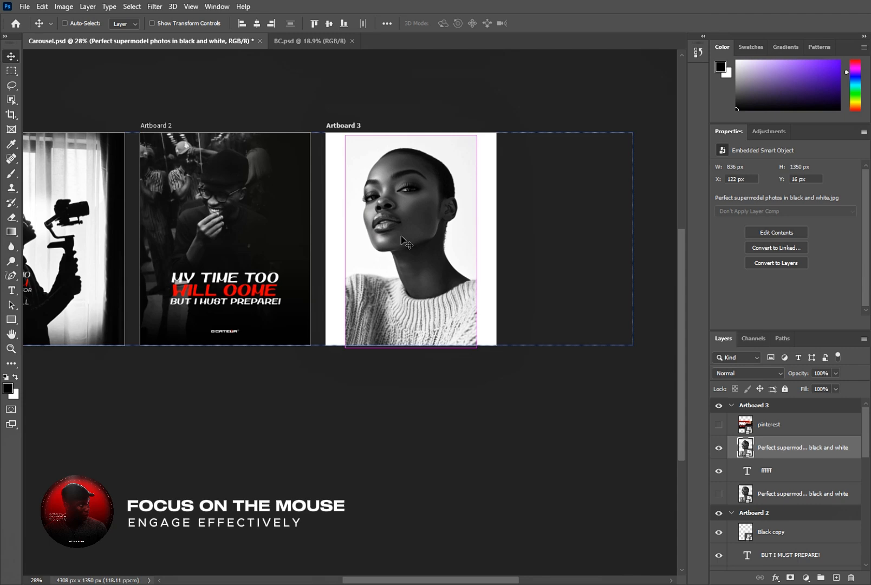
key("ctrl+z")
- Apply Auto Tone, Auto Contrast and Auto Color to the black-and-white portrait on Artboard 3
left_click(64, 7)
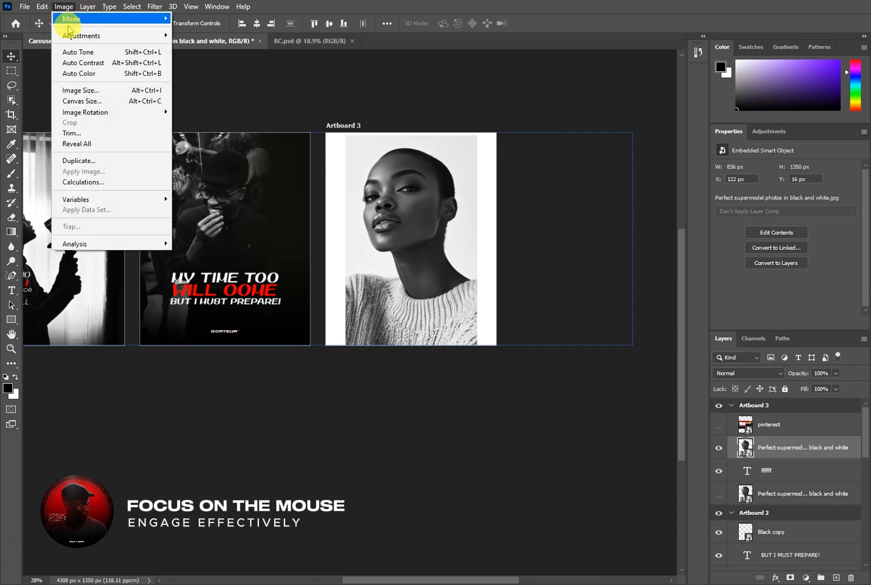
left_click(77, 52)
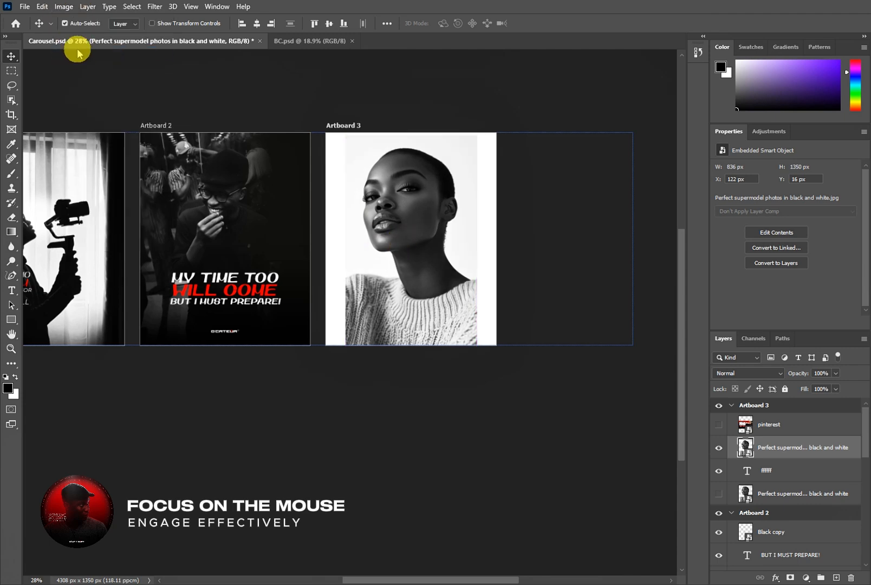
left_click(64, 7)
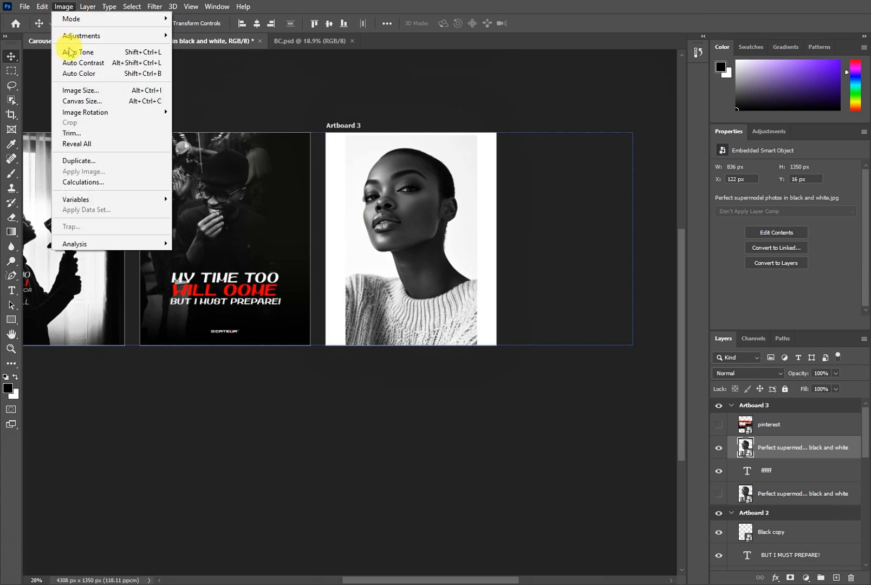
left_click(74, 64)
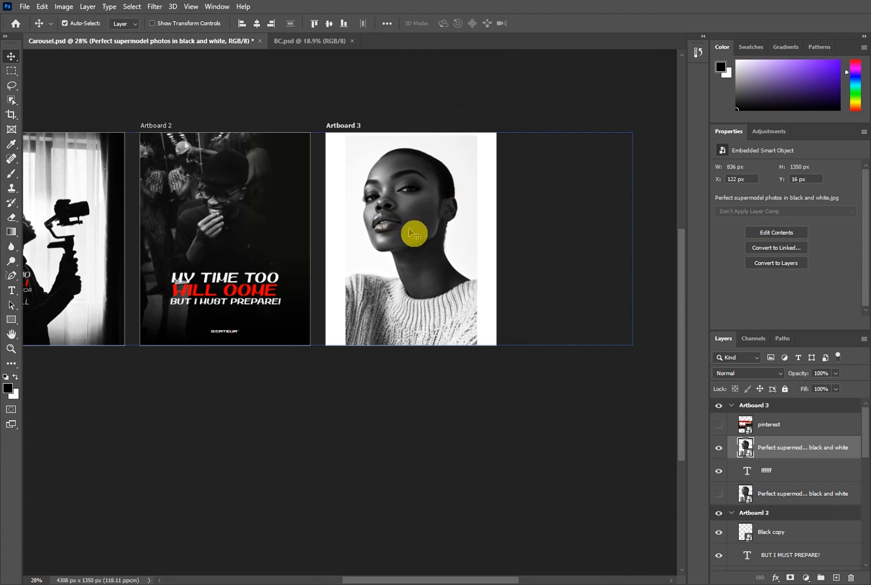
left_click(64, 7)
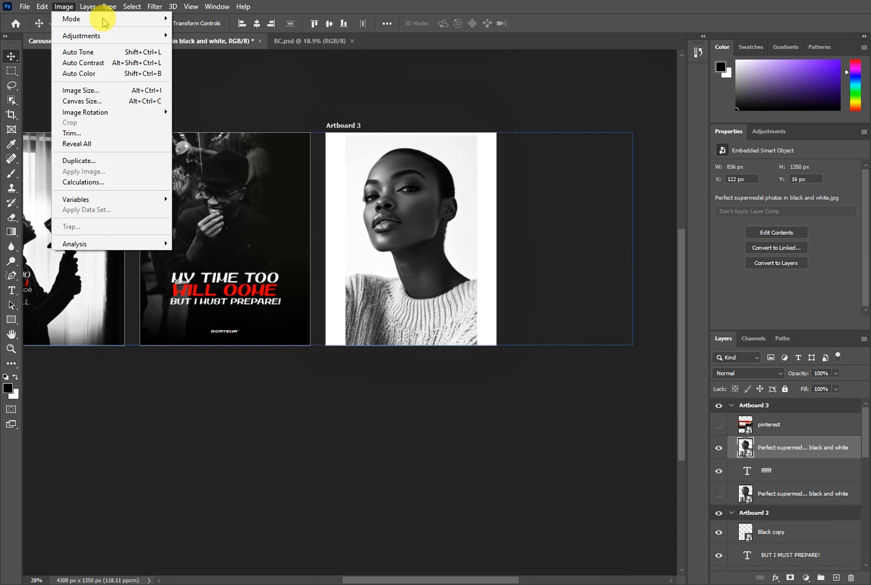
left_click(126, 76)
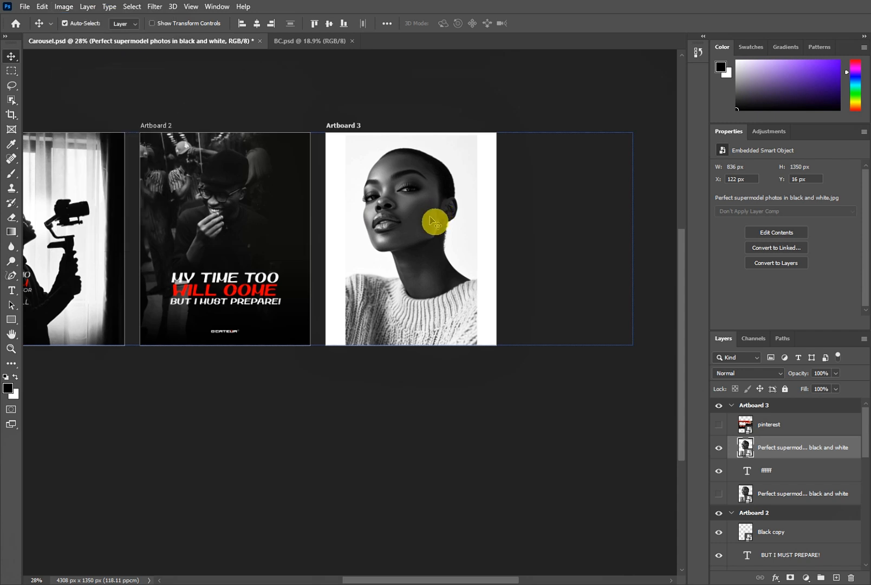
- Rotate the portrait on Artboard 3 about 2.7° clockwise with Free Transform and commit it
left_click(63, 7)
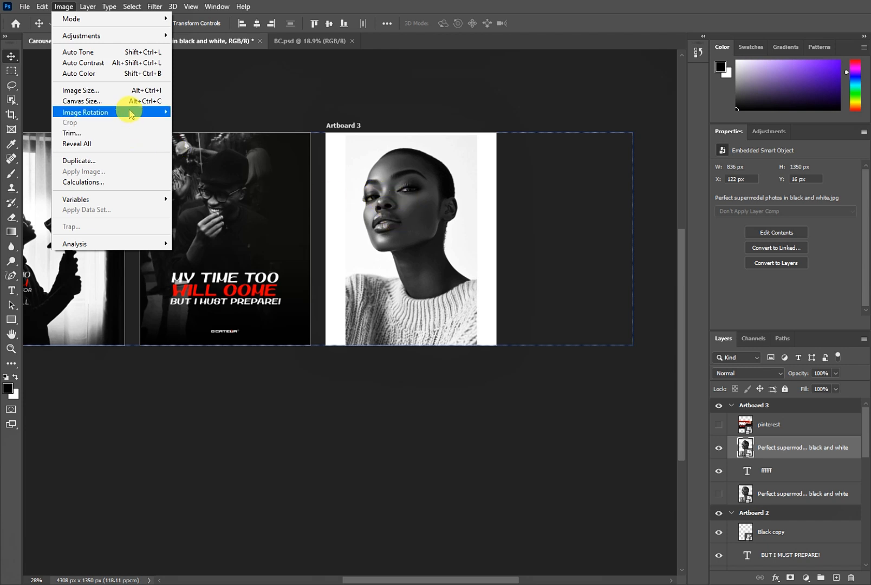
mouse_move(130, 113)
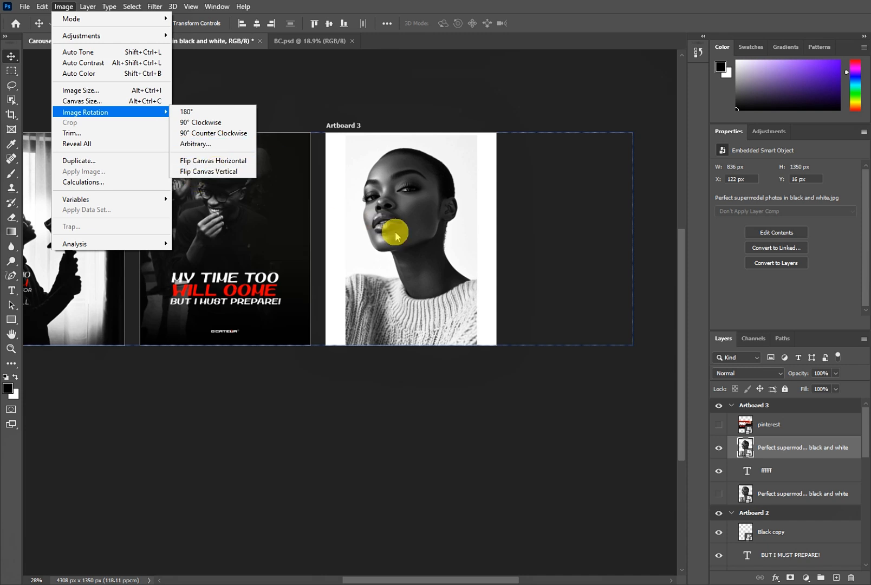
left_click(419, 247)
left_click_drag(418, 247, 420, 246)
key("ctrl+t")
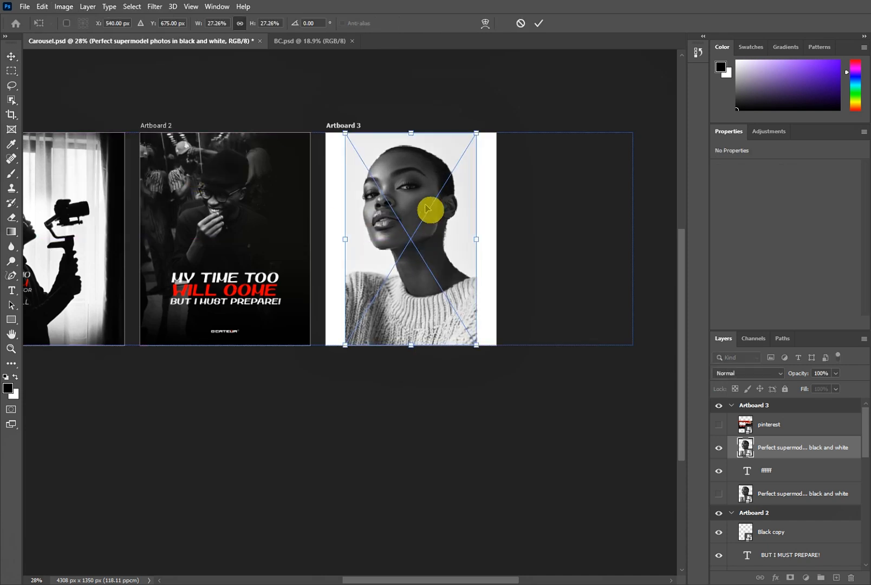
mouse_move(474, 103)
left_mouse_down()
mouse_move(485, 124)
mouse_move(485, 105)
left_mouse_up()
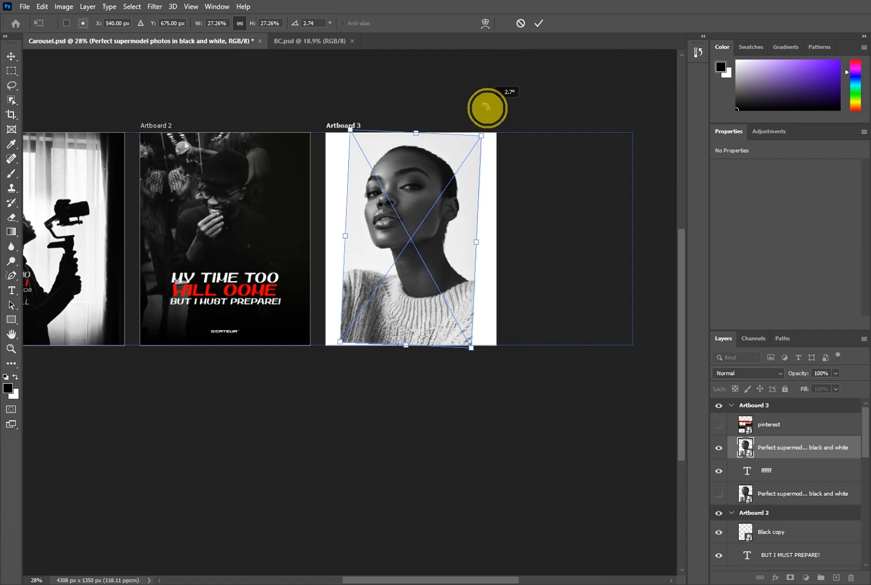
left_click(538, 23)
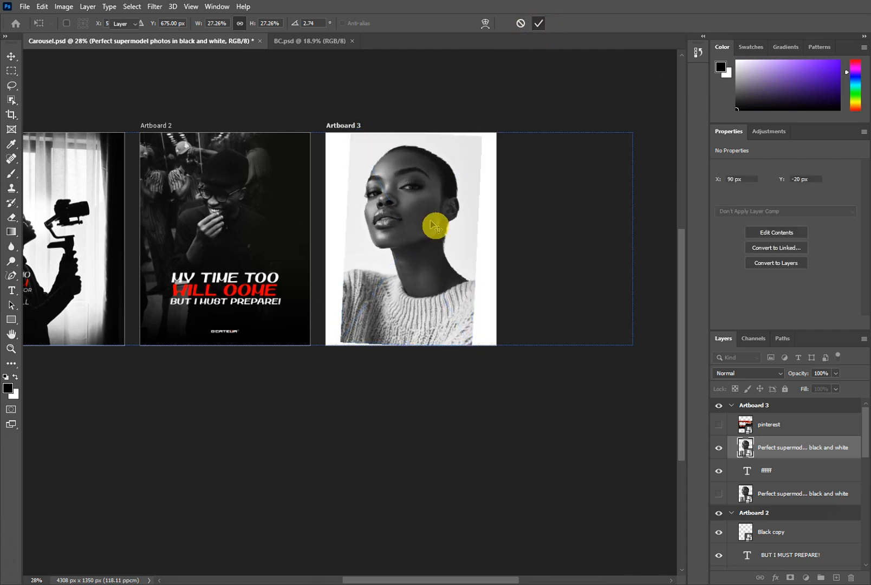
- Examine the image and layer commands available for the rotated portrait, dismissing the Adobe Creative Cloud error dialog
left_click(69, 7)
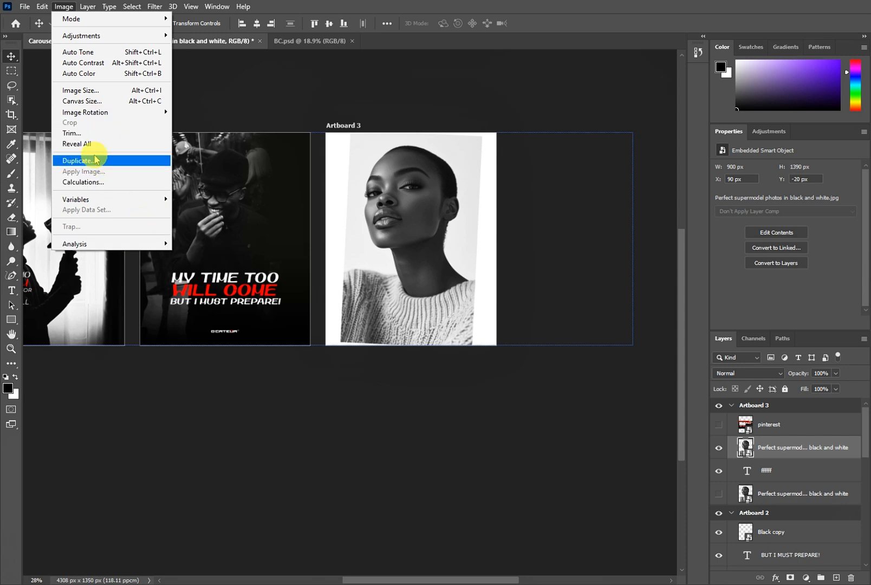
left_click(232, 109)
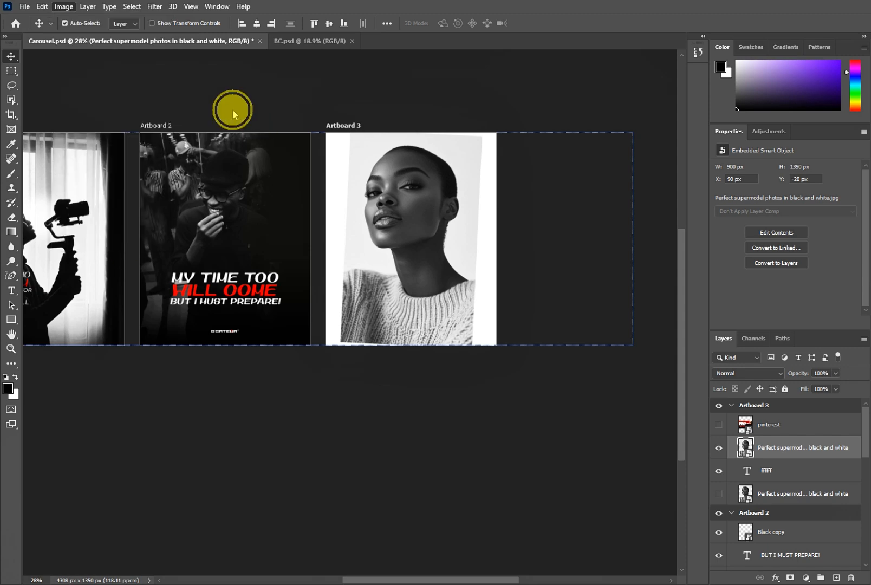
left_click(86, 6)
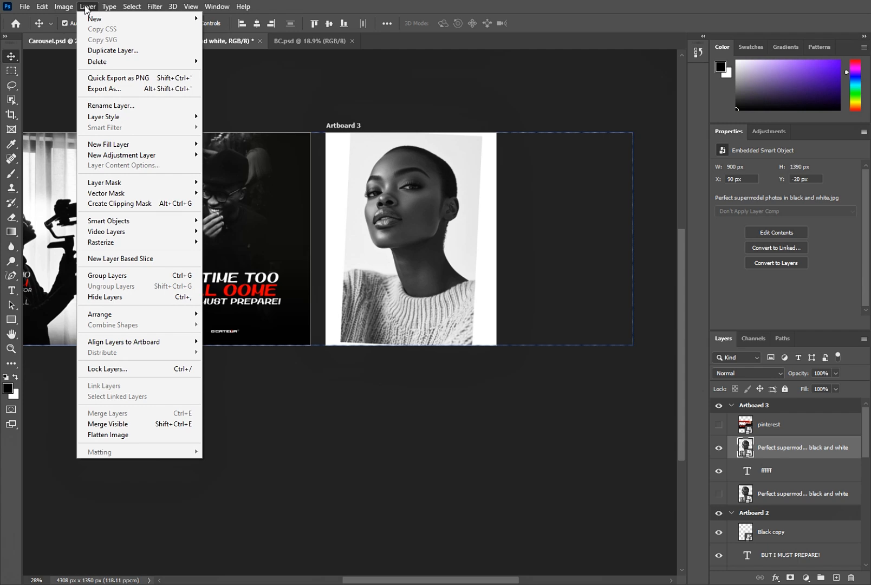
left_click(85, 7)
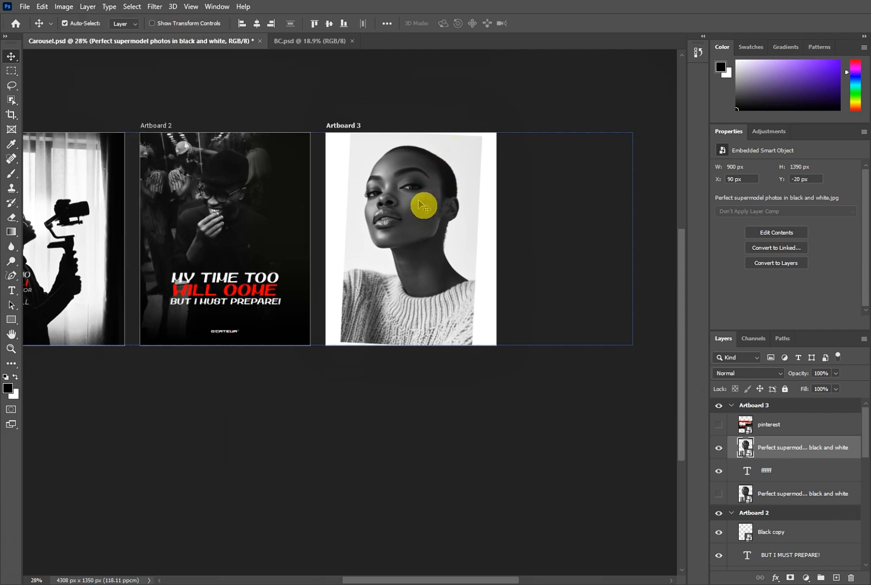
left_click(85, 6)
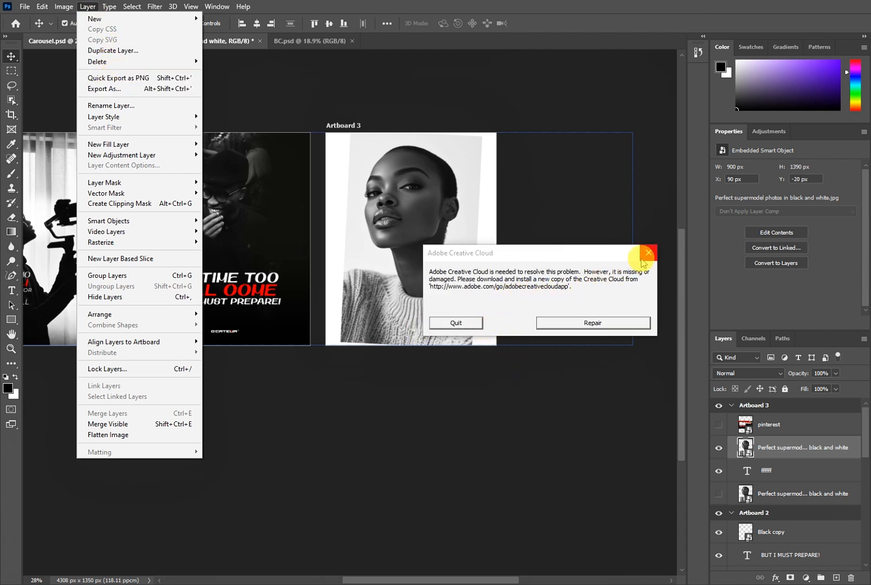
left_click(647, 253)
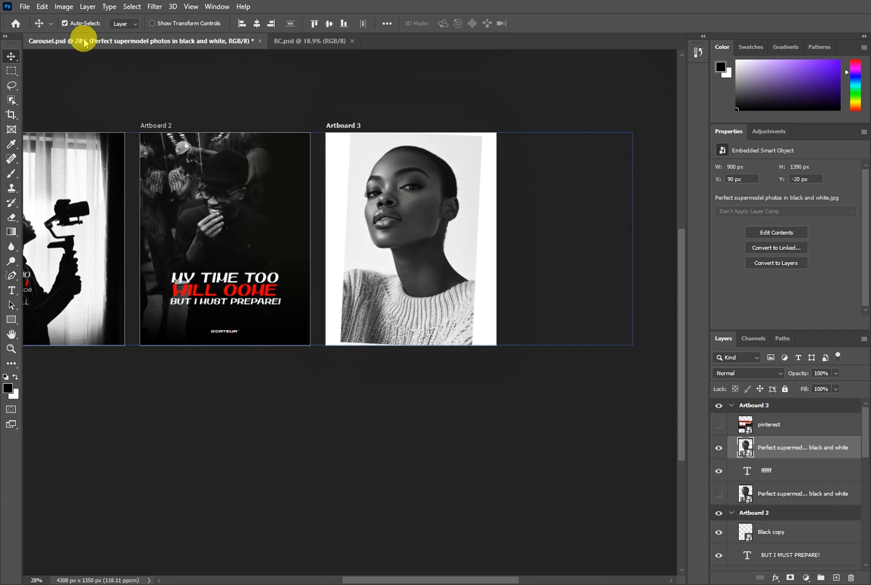
left_click(64, 7)
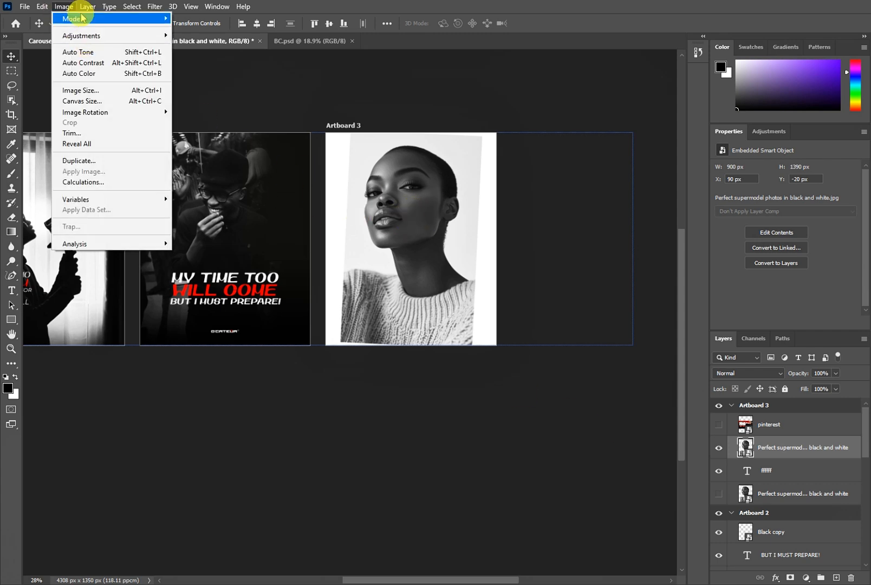
mouse_move(87, 7)
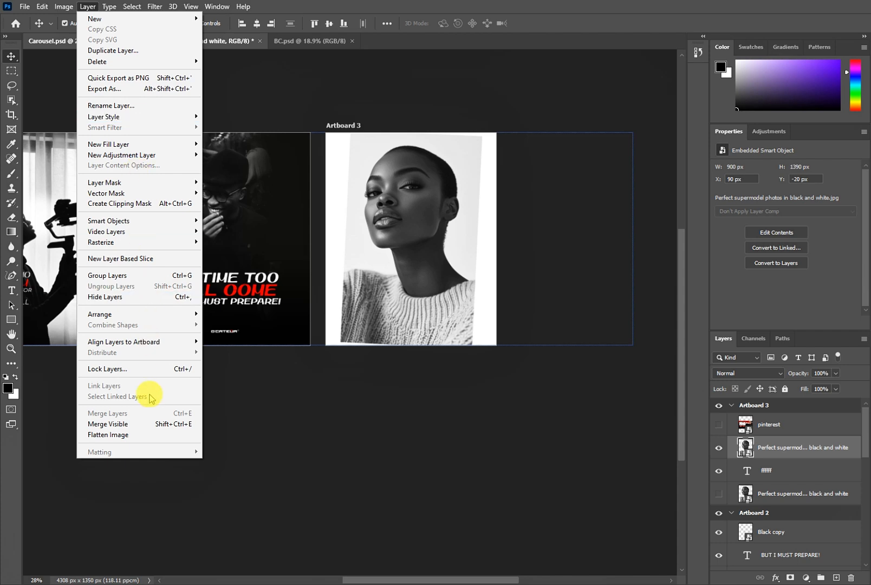
left_click(88, 9)
left_click(89, 9)
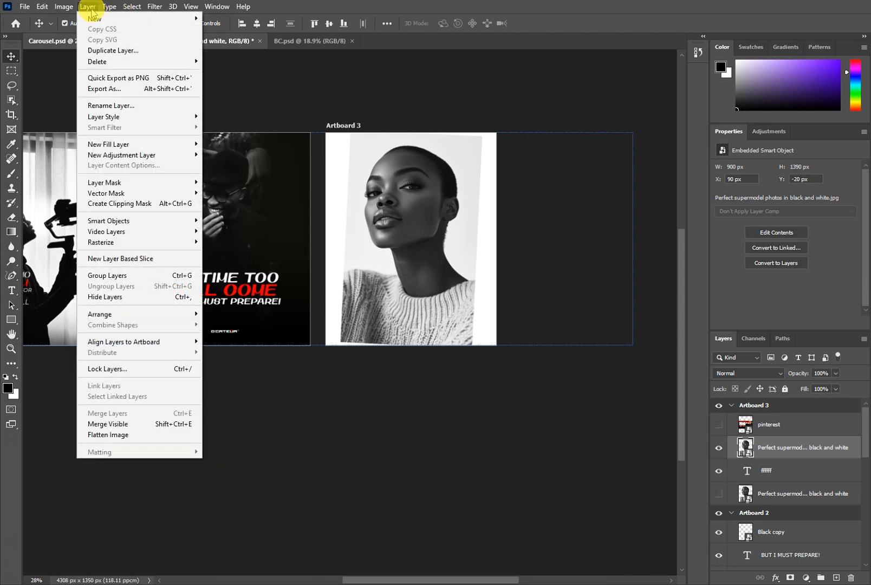
left_click(90, 8)
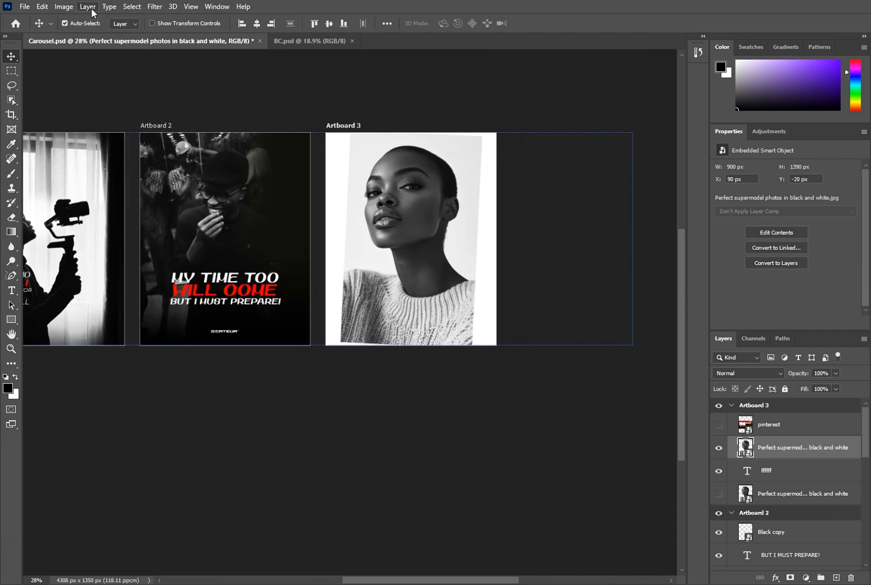
- Deselect the portrait layer and examine the available type and selection commands
left_click(137, 79)
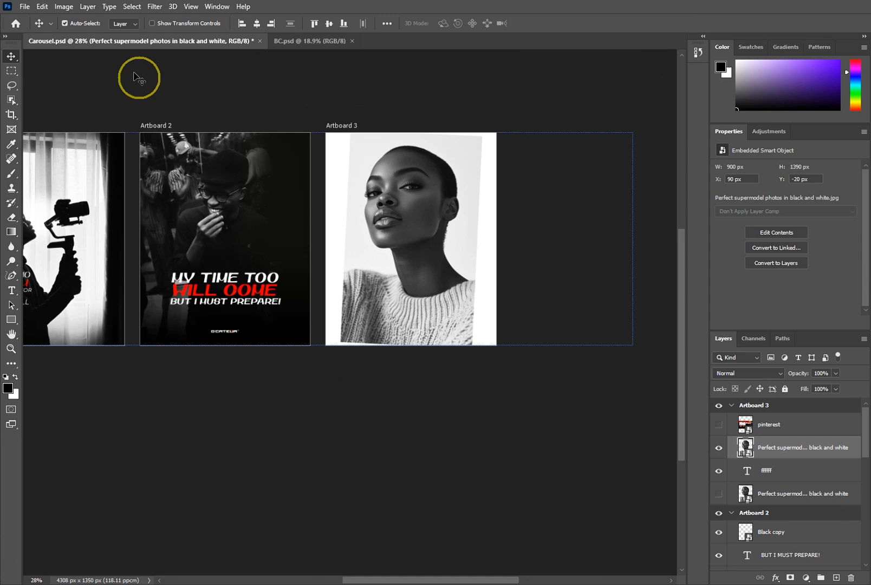
left_click(111, 12)
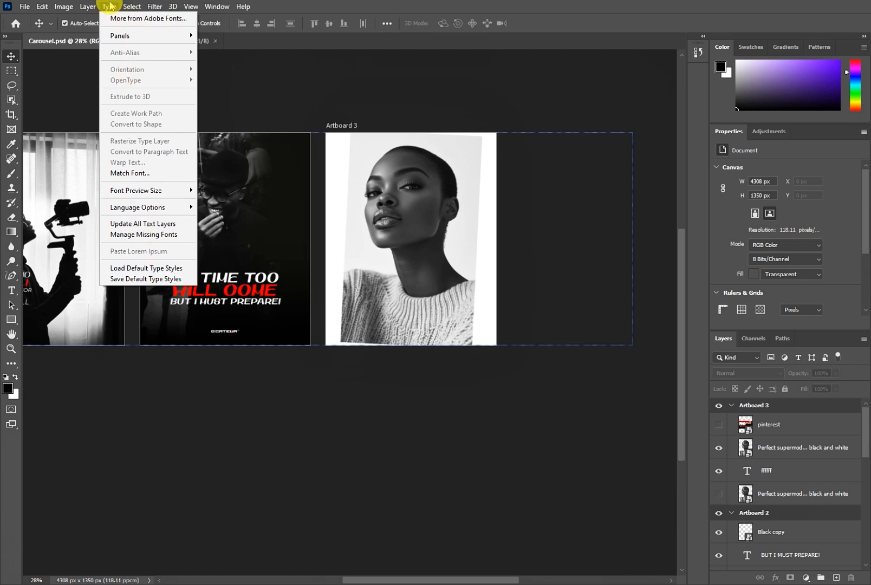
left_click(110, 6)
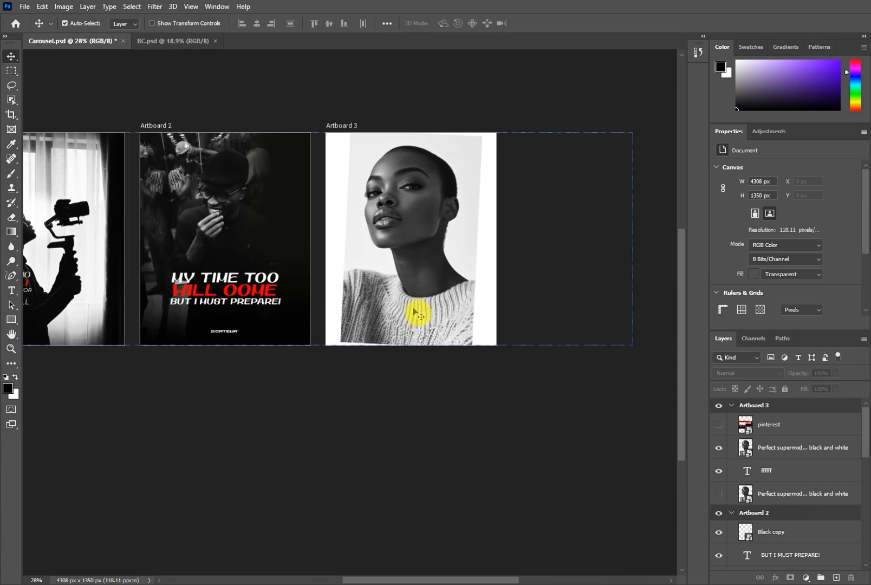
left_click(131, 7)
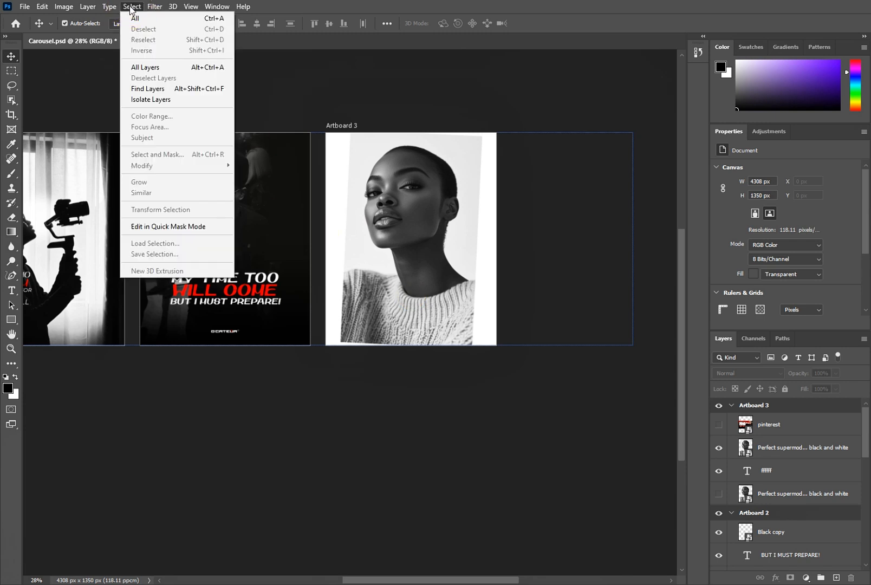
left_click(416, 218)
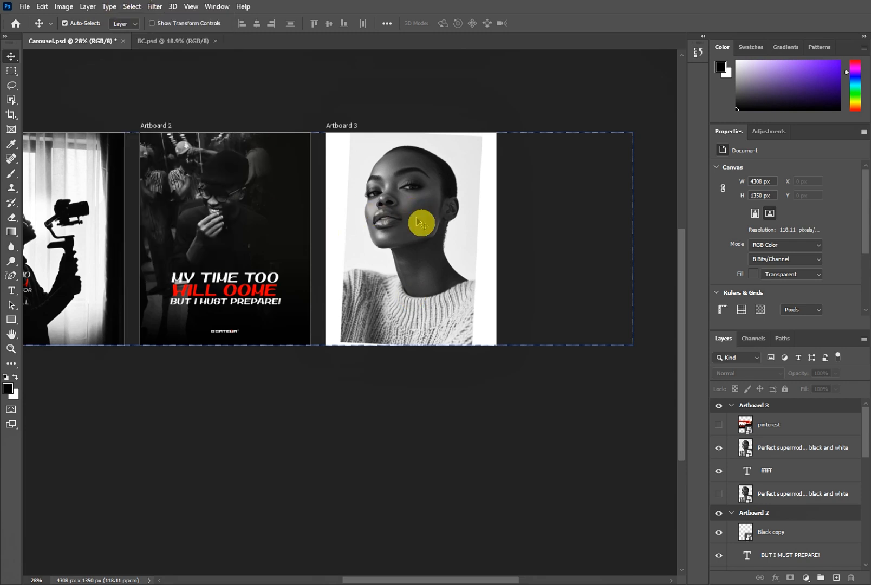
- Reselect the portrait on Artboard 3 and examine the filters available for it
left_click(417, 218)
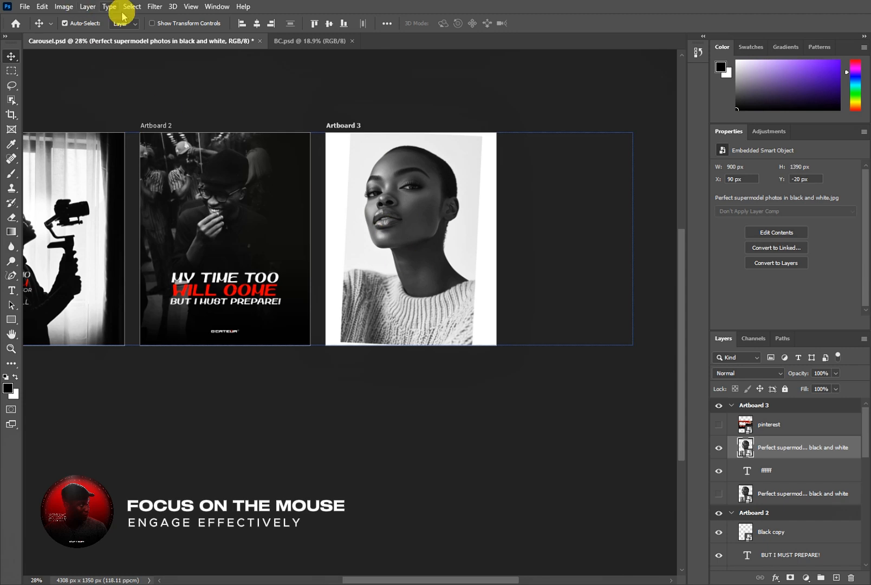
left_click(153, 7)
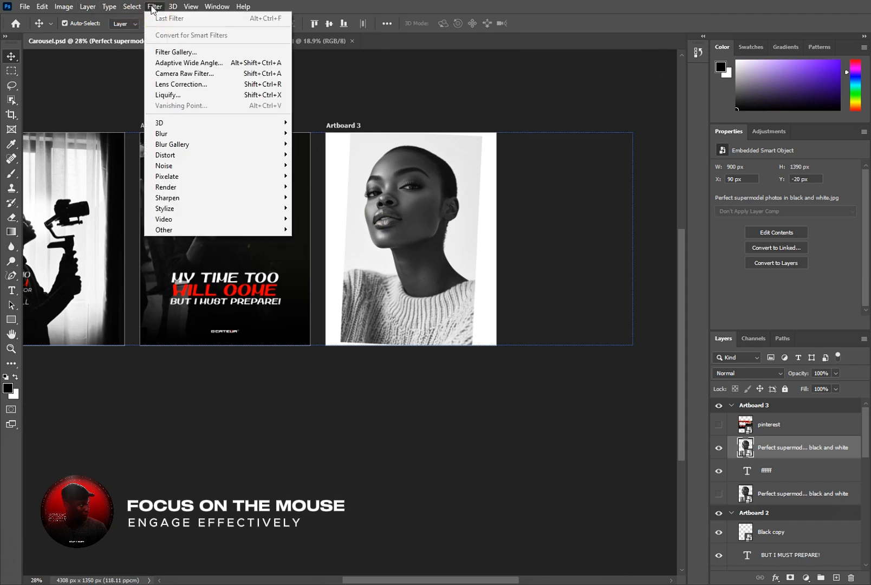
left_click(121, 5)
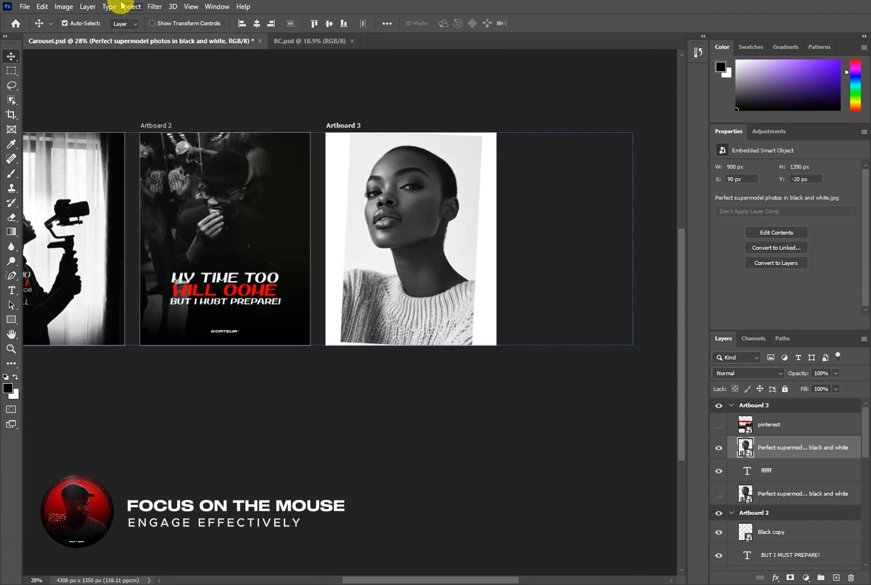
- Mask the portrait on Artboard 3 to its automatically selected subject and move the layer up to Y -40 px
left_click(130, 8)
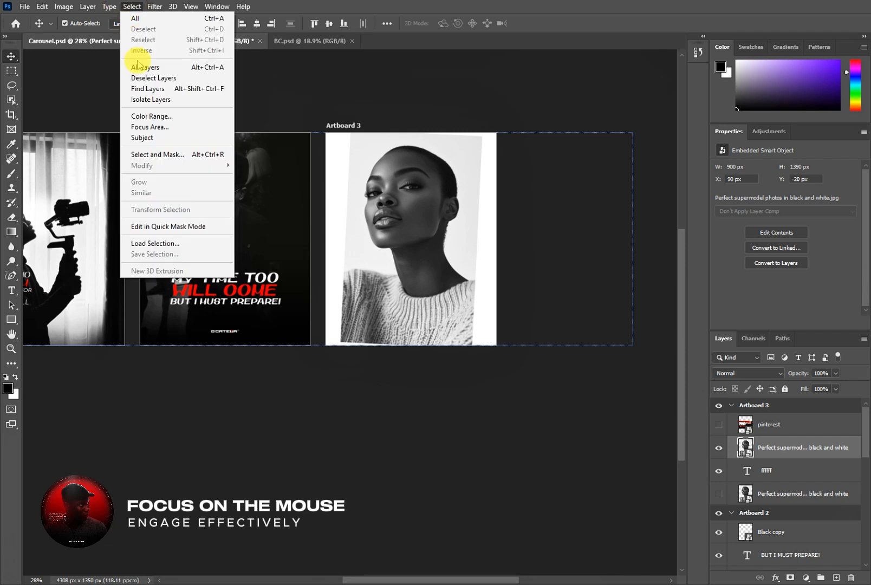
left_click(157, 139)
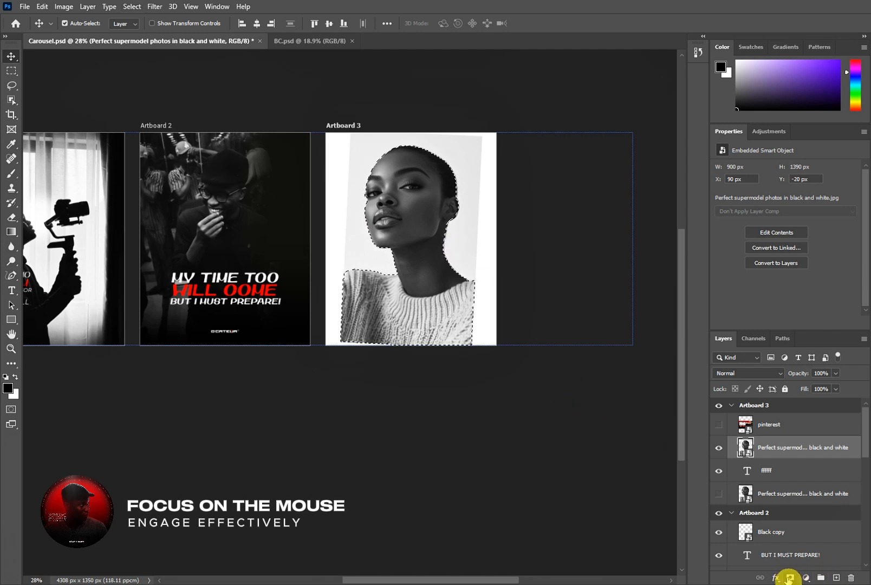
left_click(788, 578)
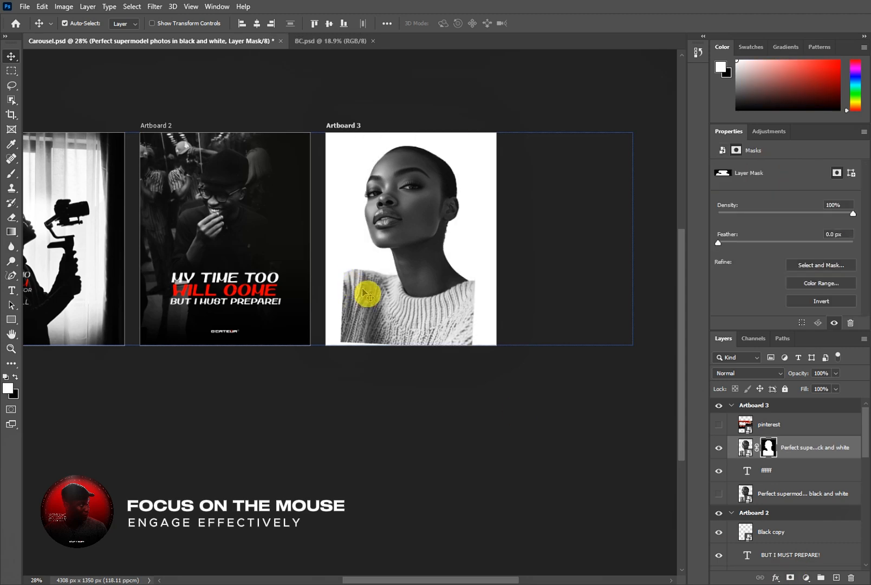
mouse_move(363, 292)
left_mouse_down()
mouse_move(369, 296)
mouse_move(288, 307)
mouse_move(365, 291)
mouse_move(355, 293)
left_mouse_up()
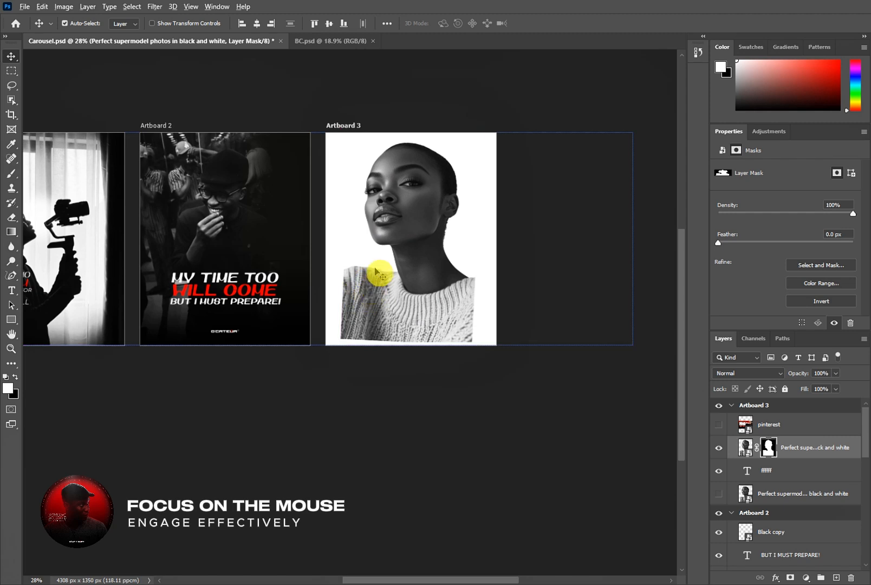
scroll(378, 267, "up", 3)
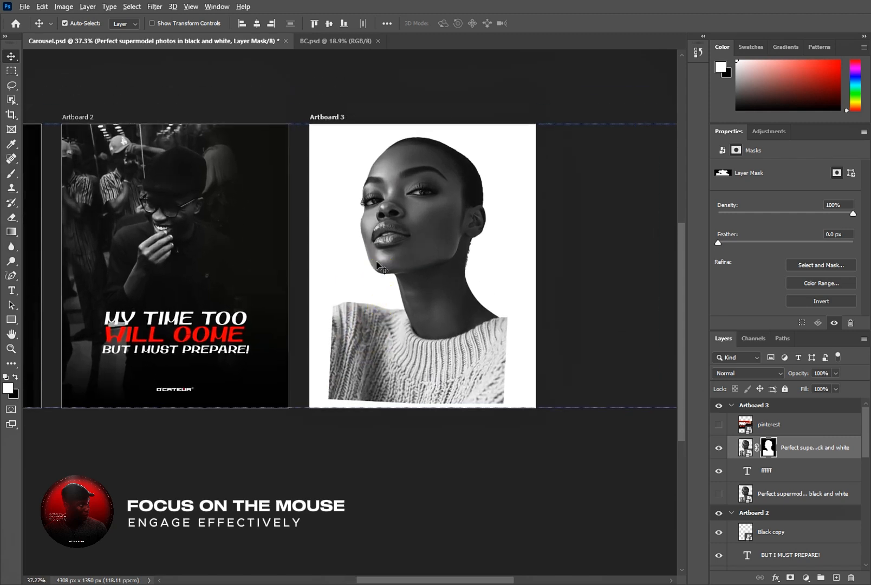
scroll(378, 266, "down", 3)
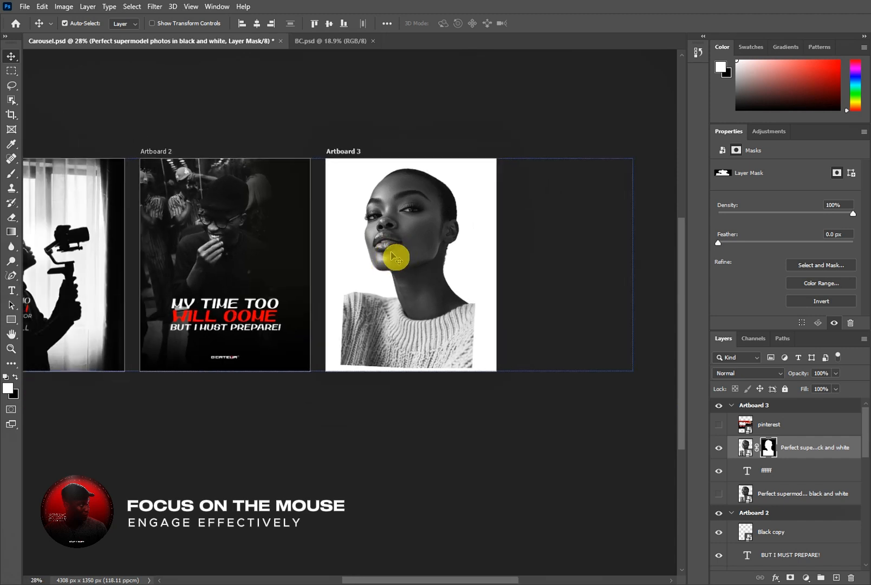
- Open the contents of the portrait's smart object and crop away the lower part of the image to 736 × 744 px
double_click(745, 450)
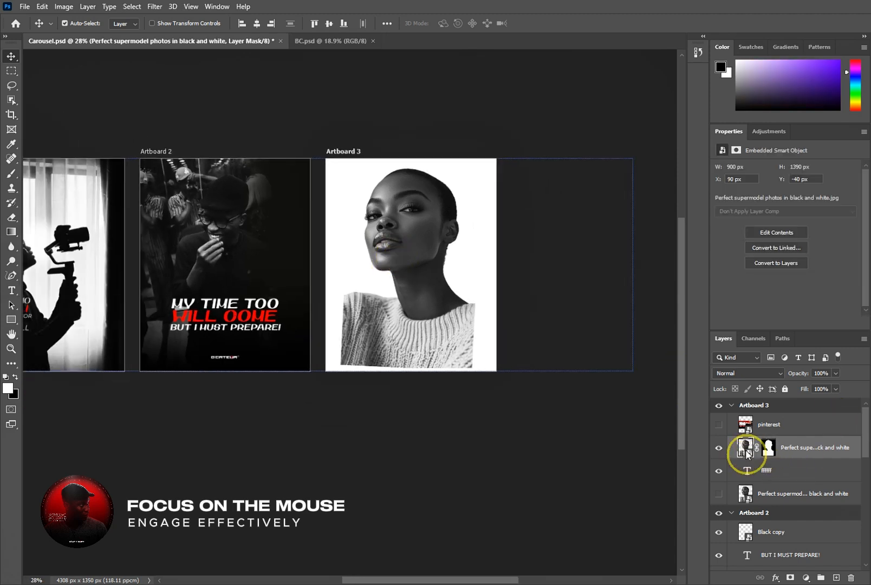
left_click(521, 222)
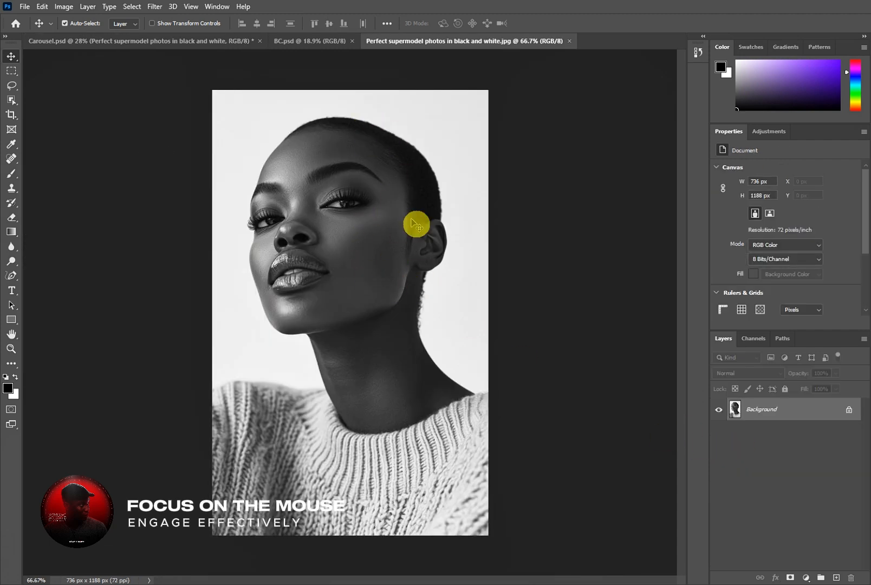
left_click(10, 114)
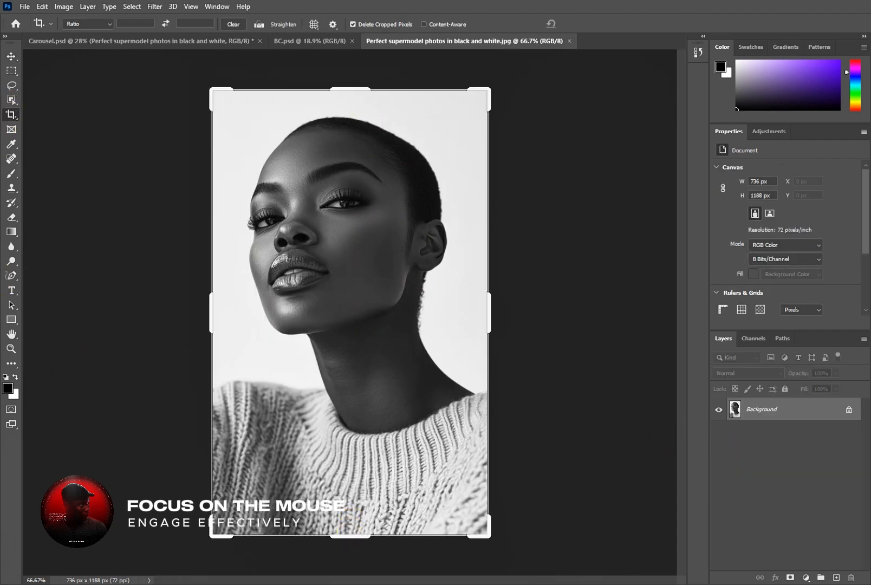
left_click_drag(348, 533, 358, 453)
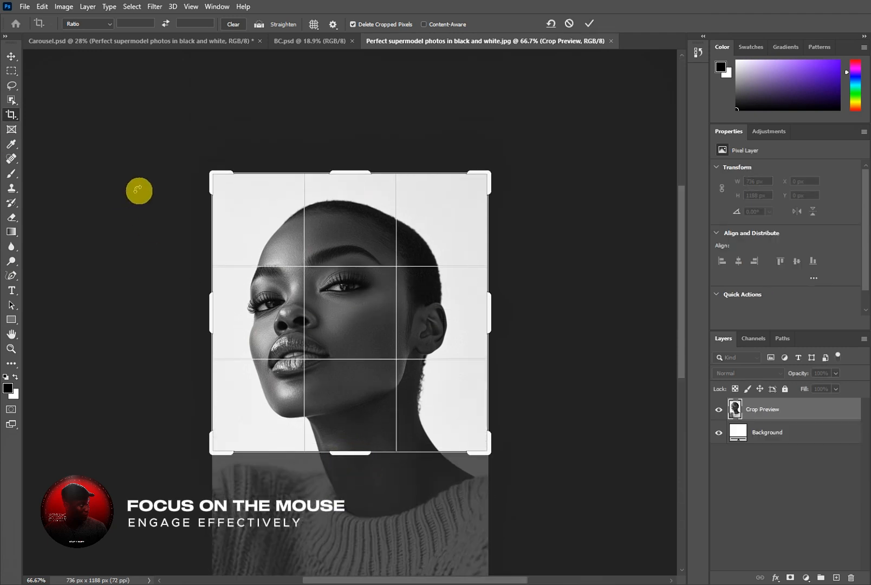
left_click(583, 25)
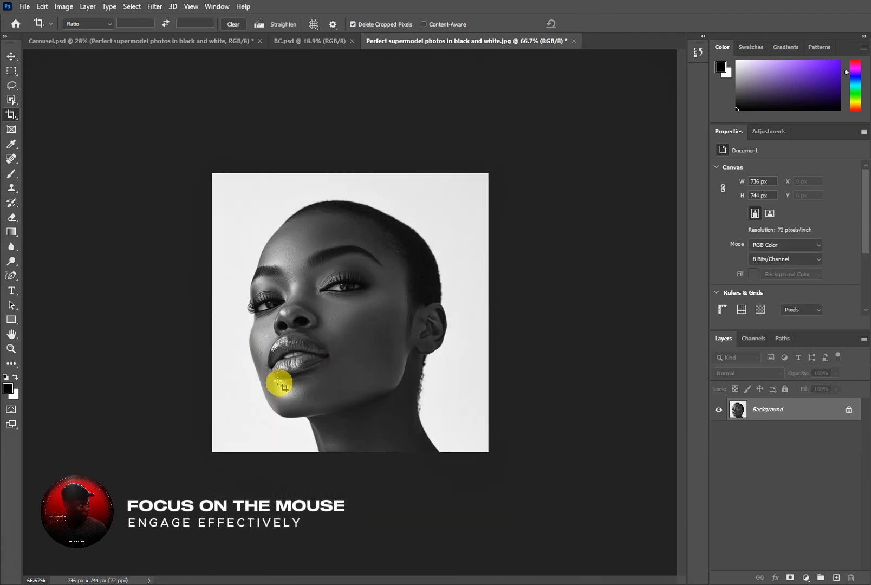
- Save the cropped portrait as a progressive JPEG at quality 10 and return to Carousel.psd
key("ctrl+s")
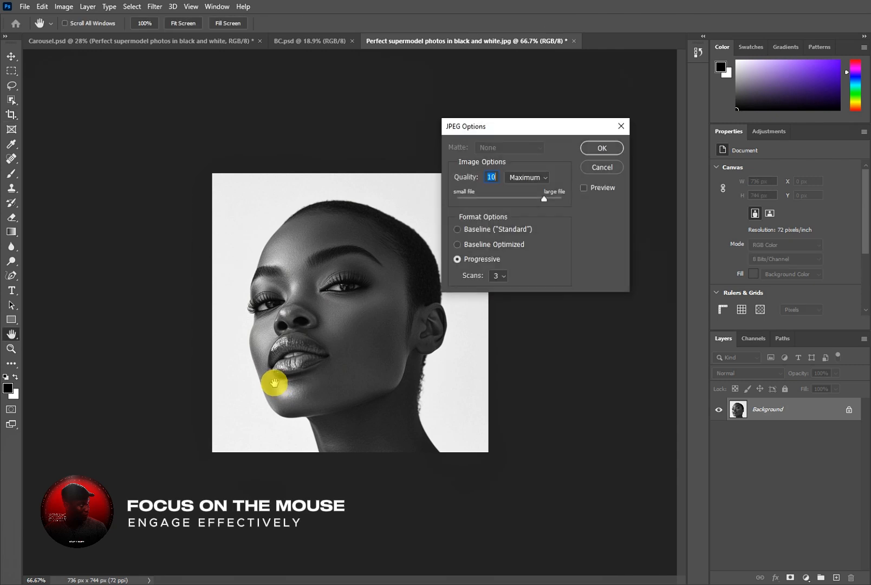
left_click(596, 147)
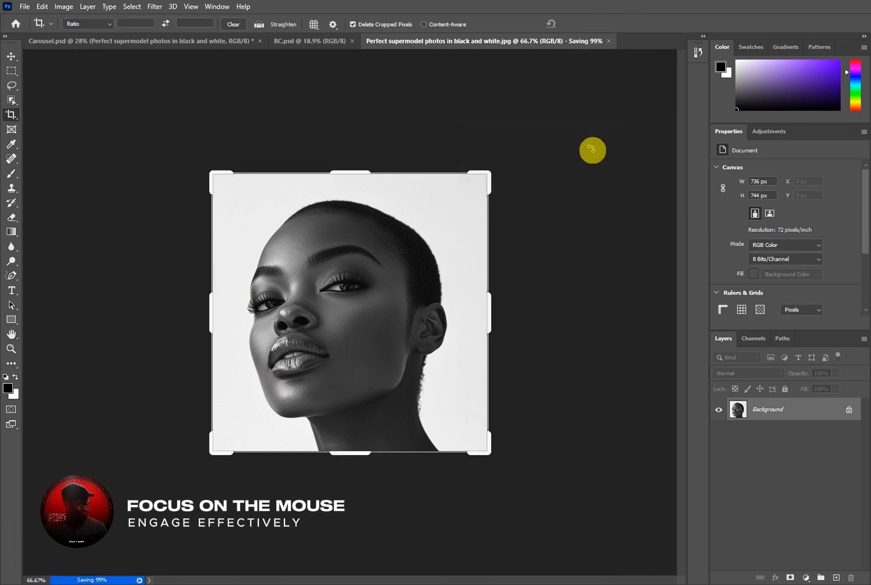
left_click(301, 40)
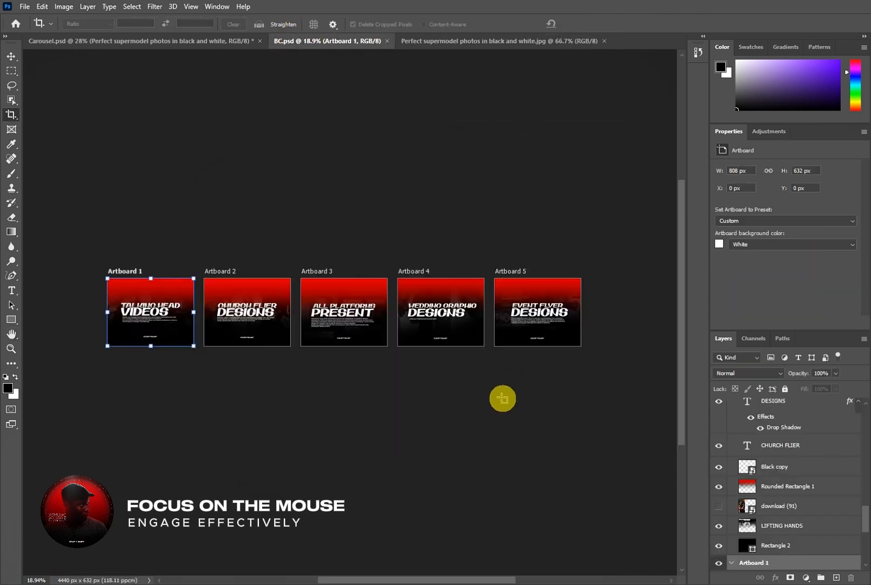
left_click(178, 39)
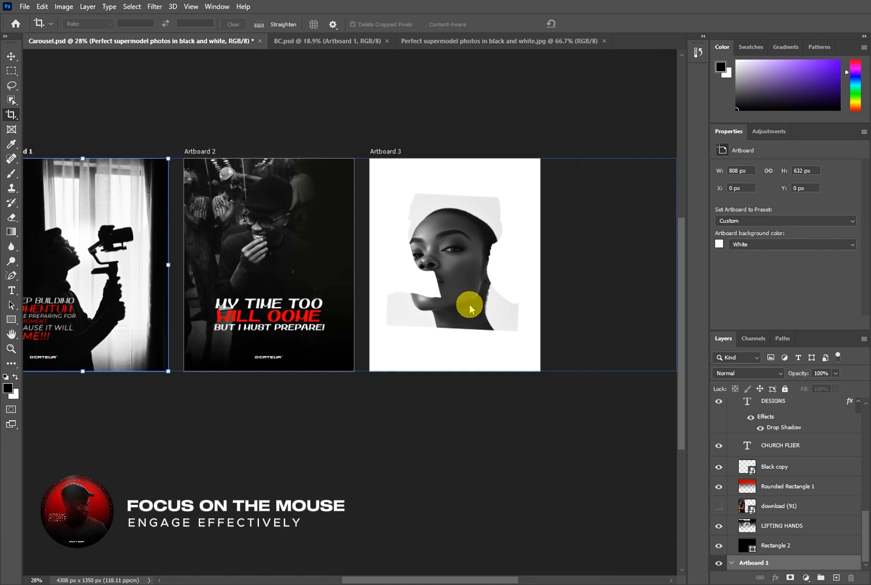
- Restore the uncropped portrait on Artboard 3 and close the smart object's contents document
left_click(435, 270)
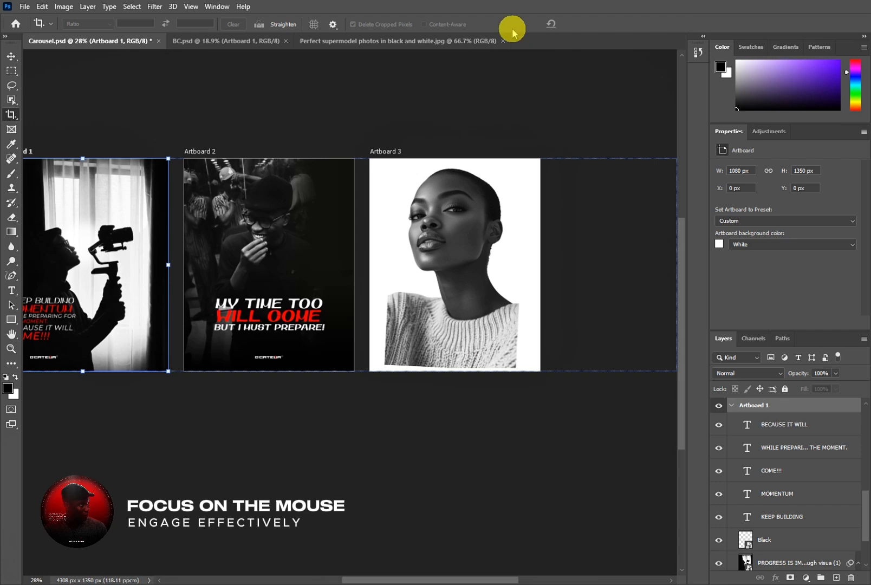
left_click(503, 41)
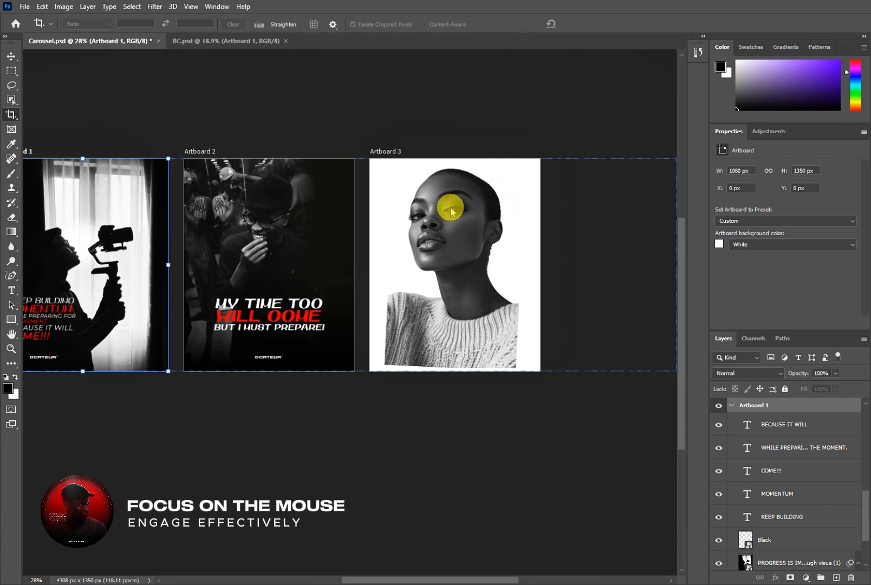
- Move the masked portrait on Artboard 3 to X 61 px, Y -24 px
left_click(10, 57)
left_click(443, 268)
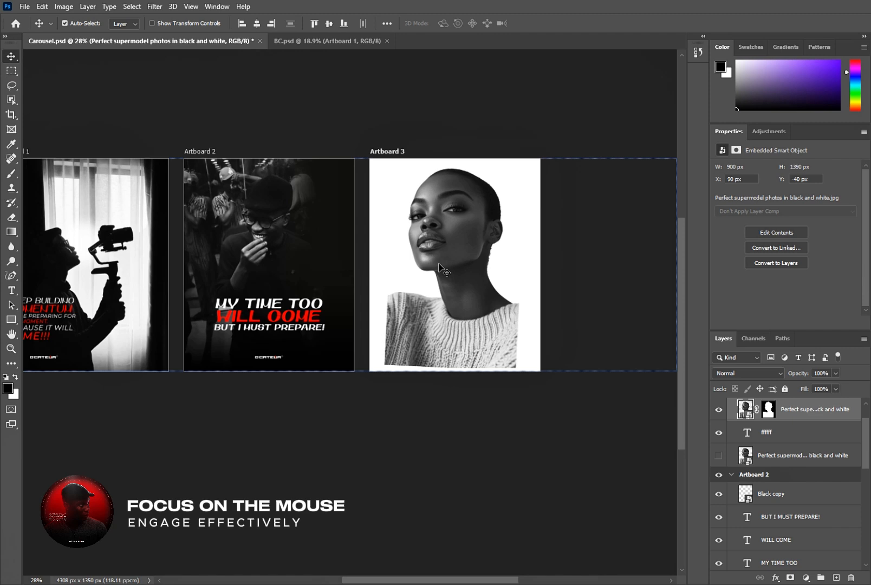
left_click_drag(437, 266, 447, 248)
- Examine the sharpening filters for the portrait and the Smart Sharpen settings, then leave them without applying the filter
left_click(153, 7)
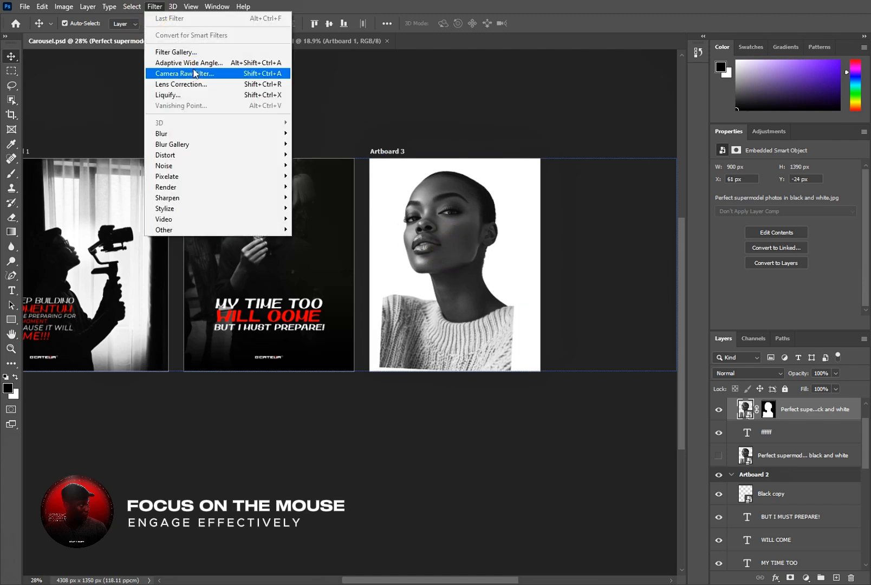
left_click(174, 86)
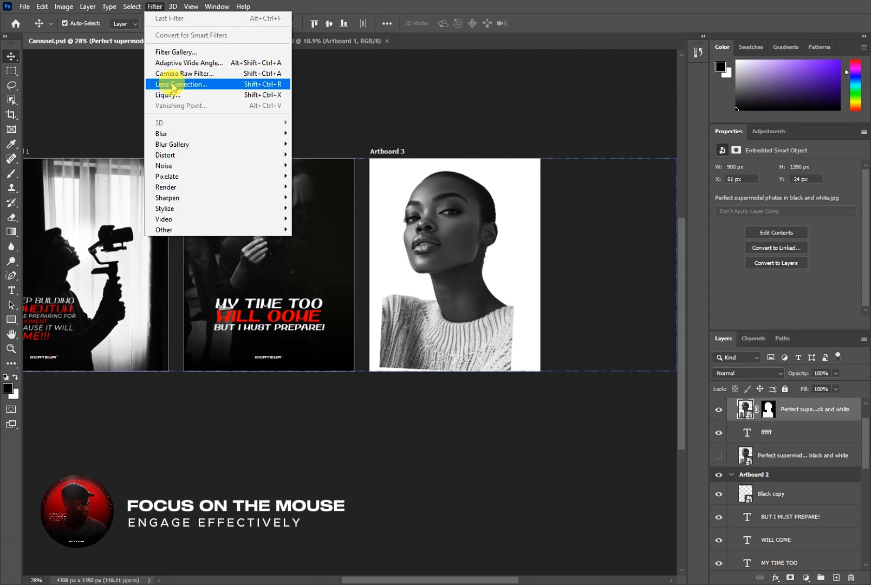
mouse_move(167, 157)
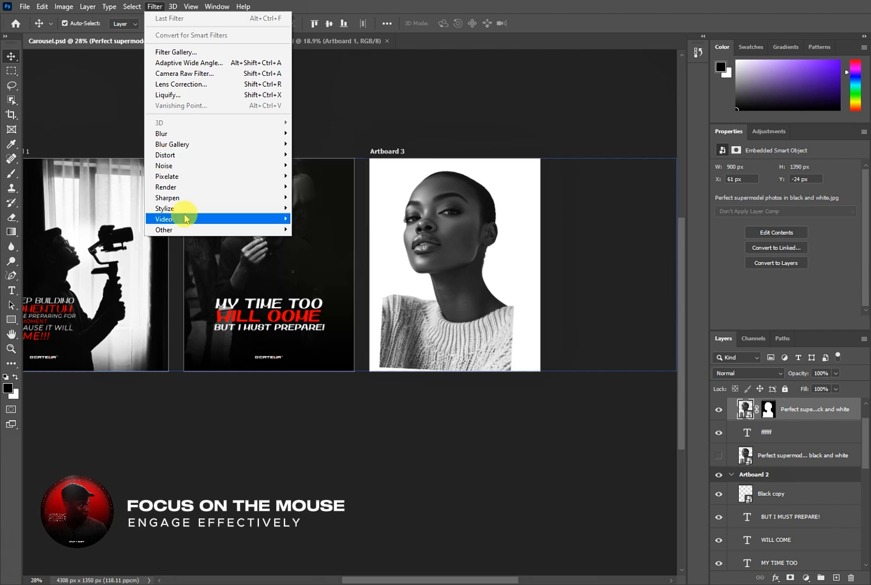
mouse_move(192, 198)
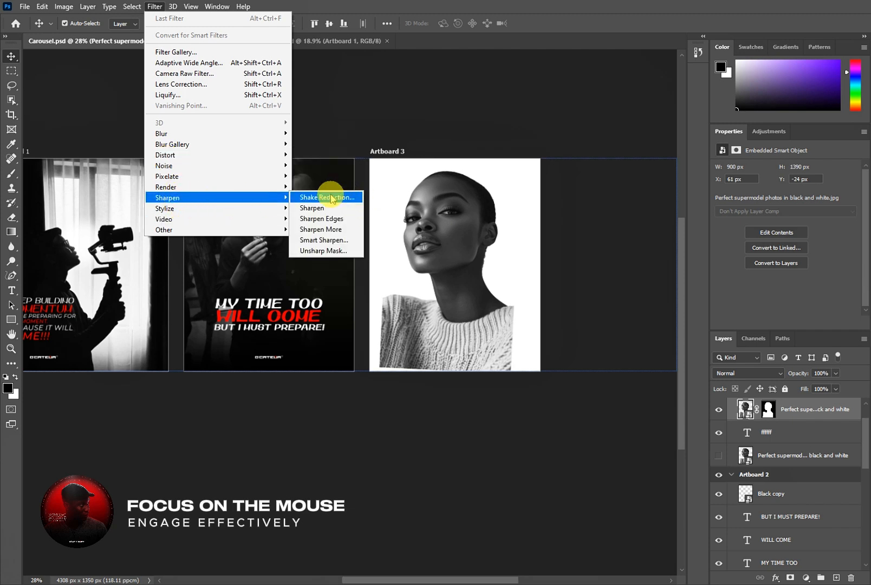
left_click(339, 240)
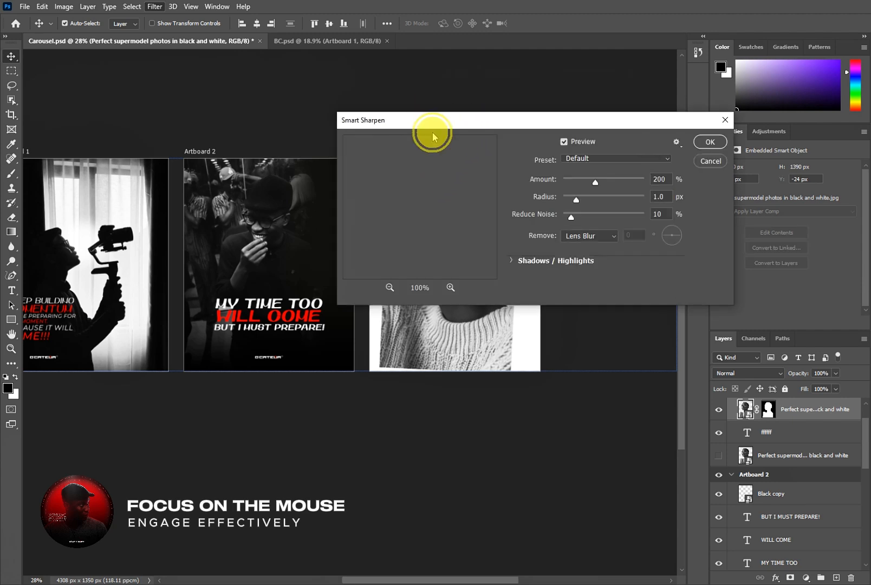
left_click(707, 162)
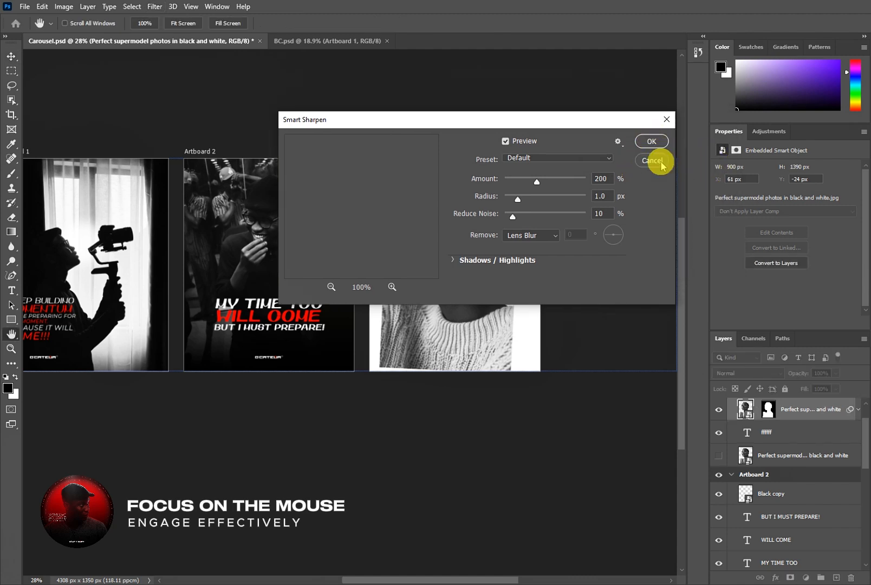
left_click(666, 120)
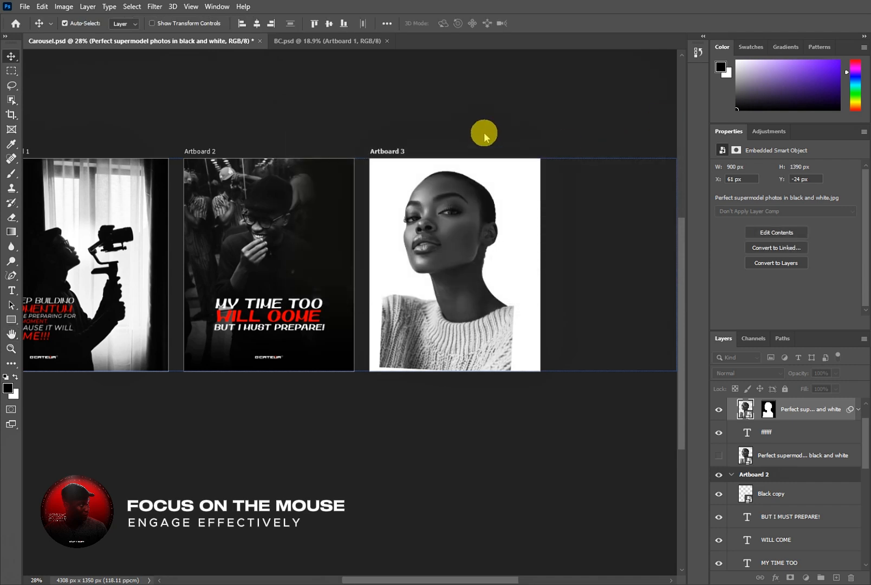
- Examine the Light, Color, Effects, Detail and Calibration settings of the Camera Raw Filter for the portrait, then cancel it
left_click(154, 7)
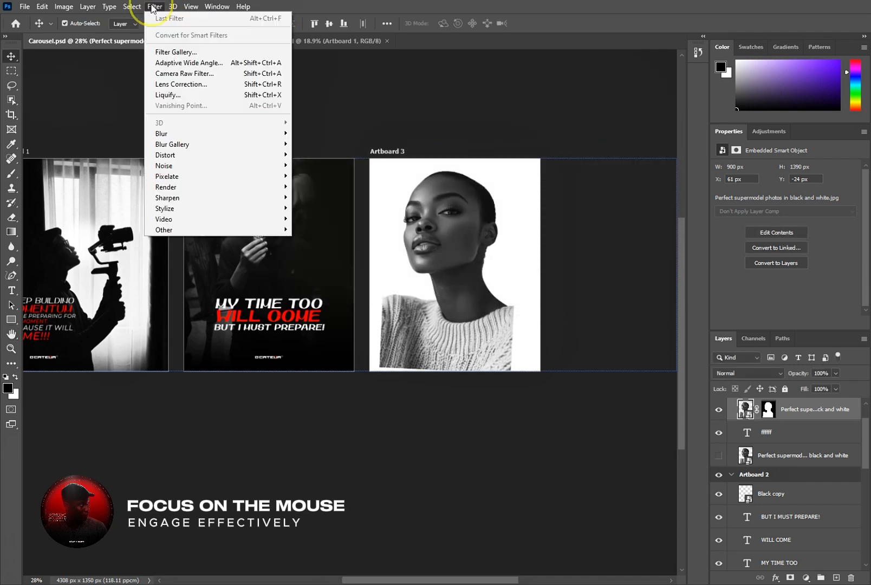
left_click(171, 74)
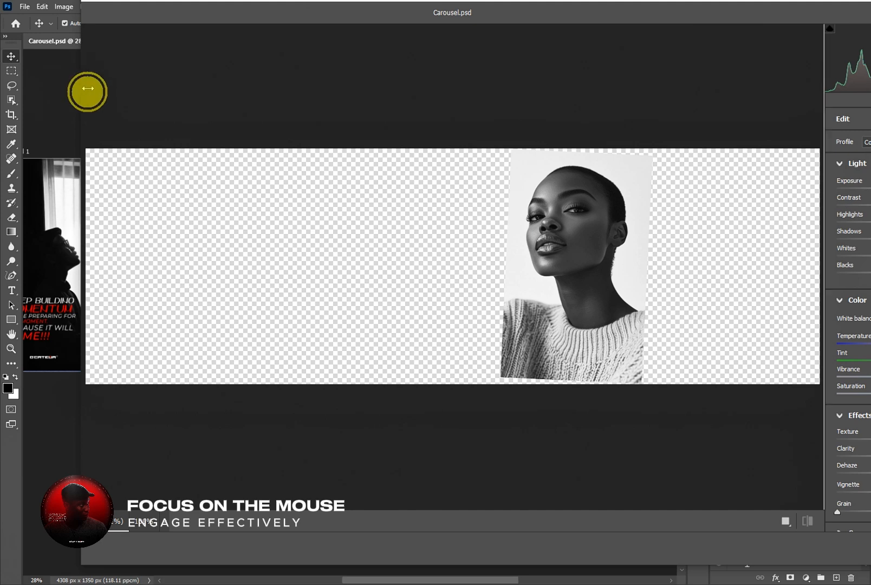
left_click_drag(87, 92, 257, 126)
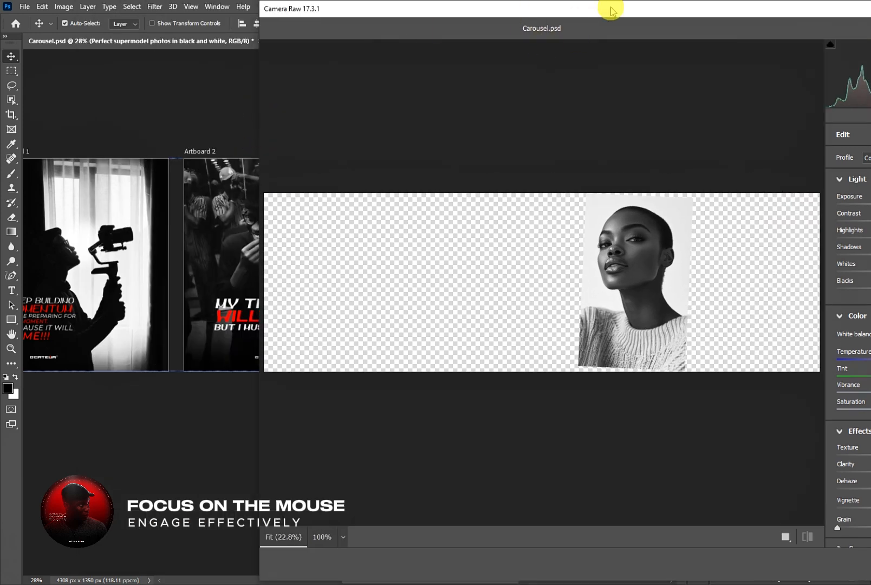
left_click_drag(611, 10, 405, 20)
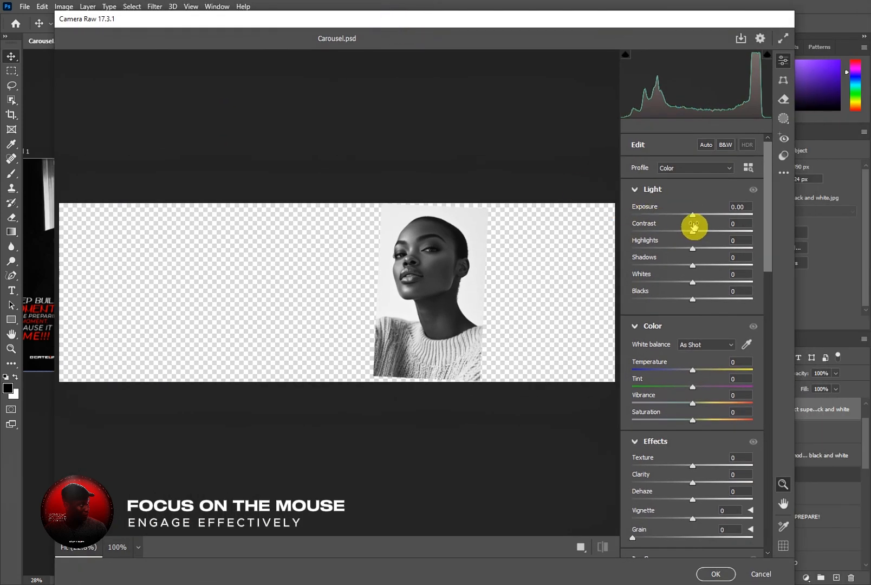
scroll(695, 262, "down", 15)
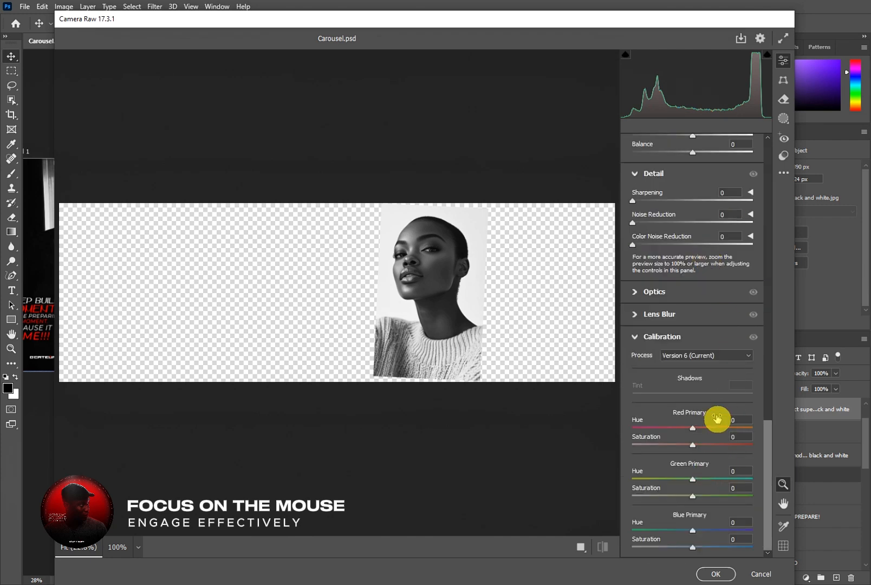
scroll(729, 340, "up", 12)
scroll(687, 157, "down", 10)
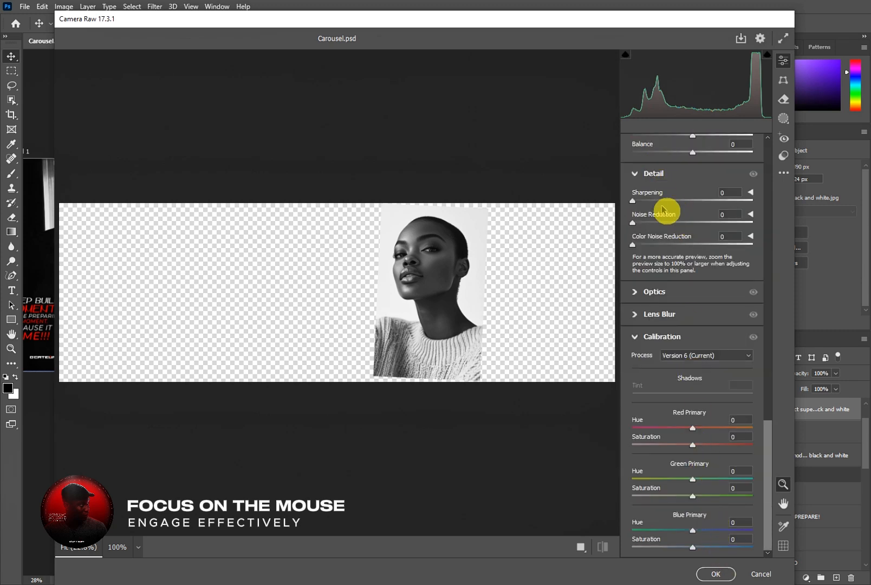
scroll(723, 218, "up", 3)
left_click(753, 575)
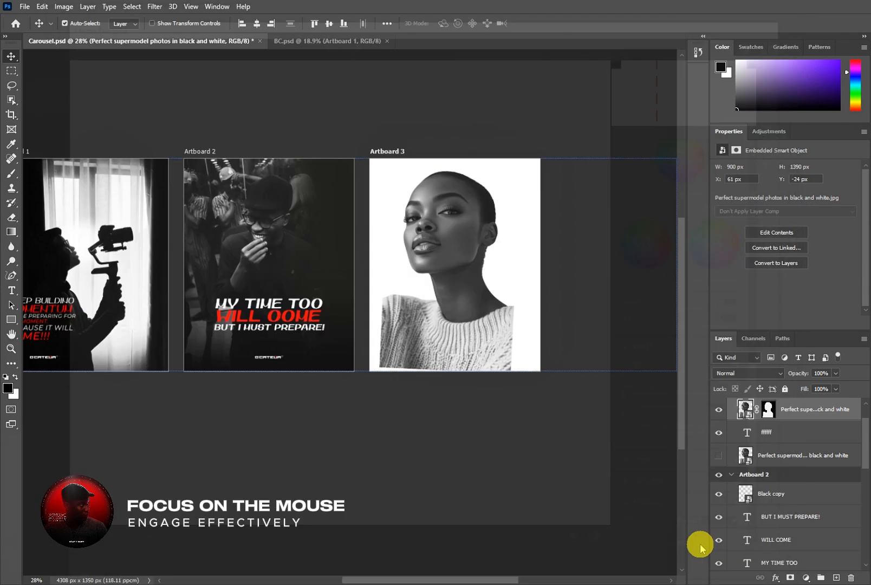
- Examine the blur filters available for the masked portrait
left_click(154, 7)
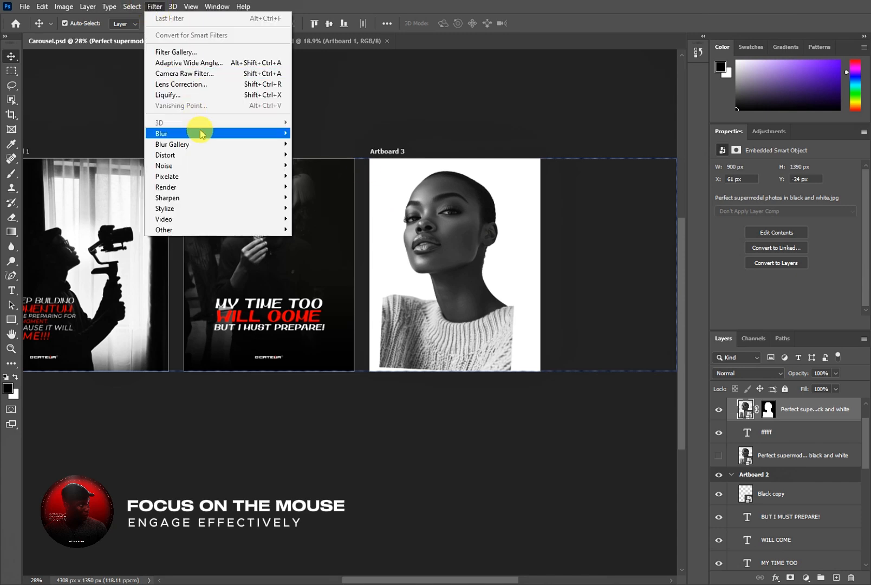
left_click(324, 135)
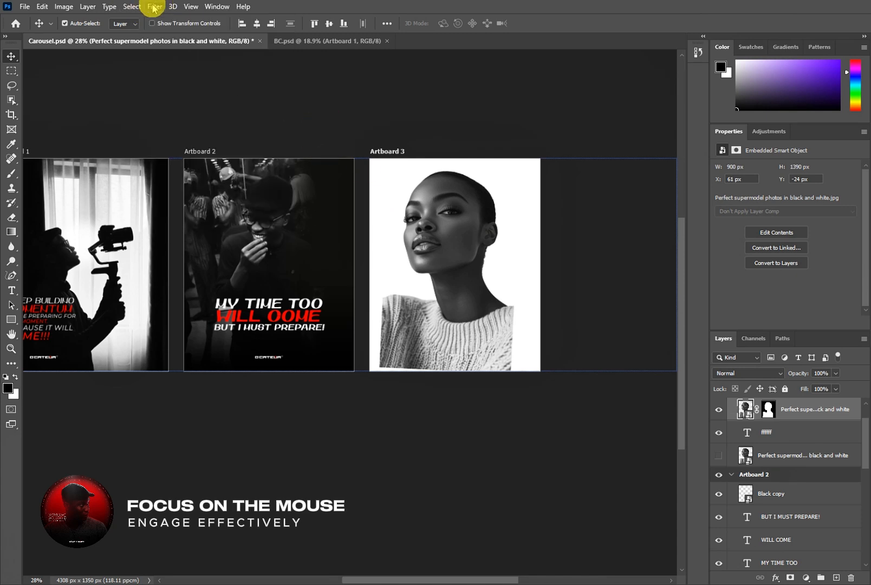